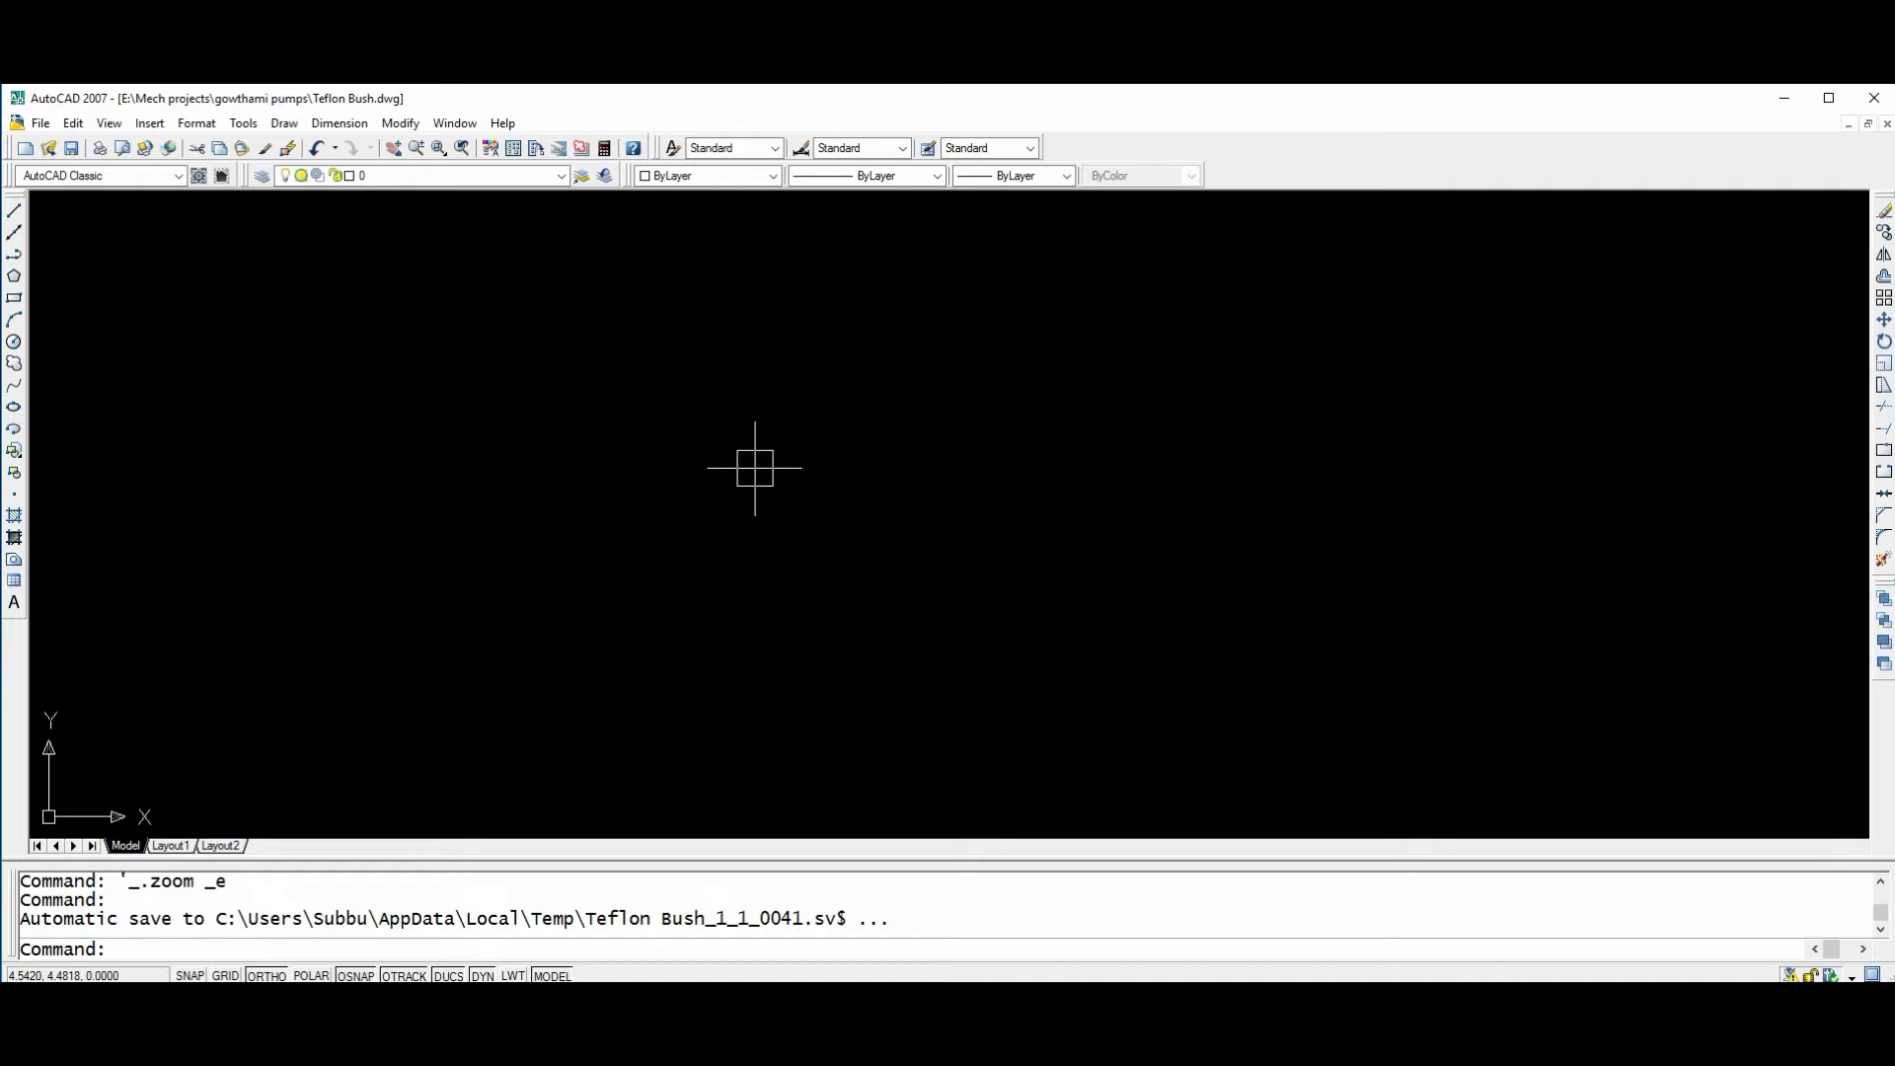
Draw the U's three 20-unit sides: left leg, base and right leg.
text(l)
key(Return)
click(754, 356)
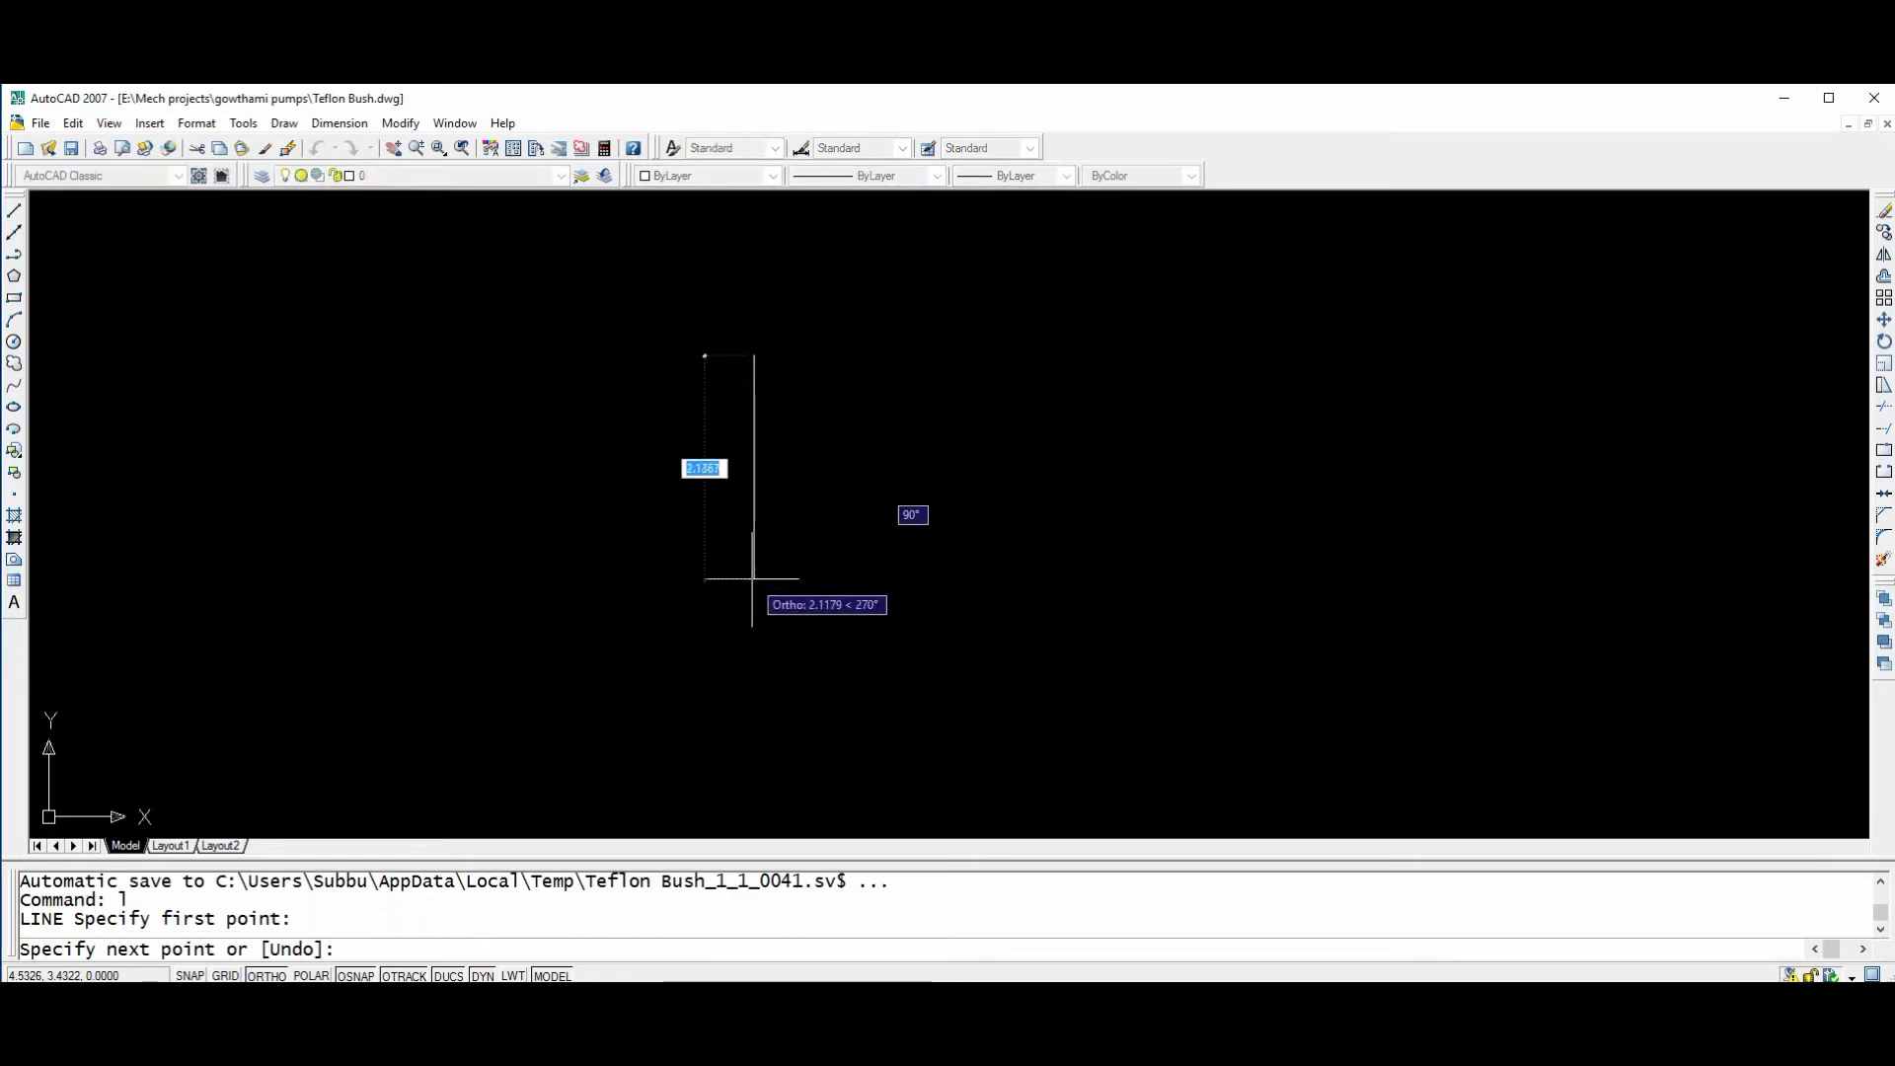
text(20)
key(Return)
scroll(803, 423, down, 3)
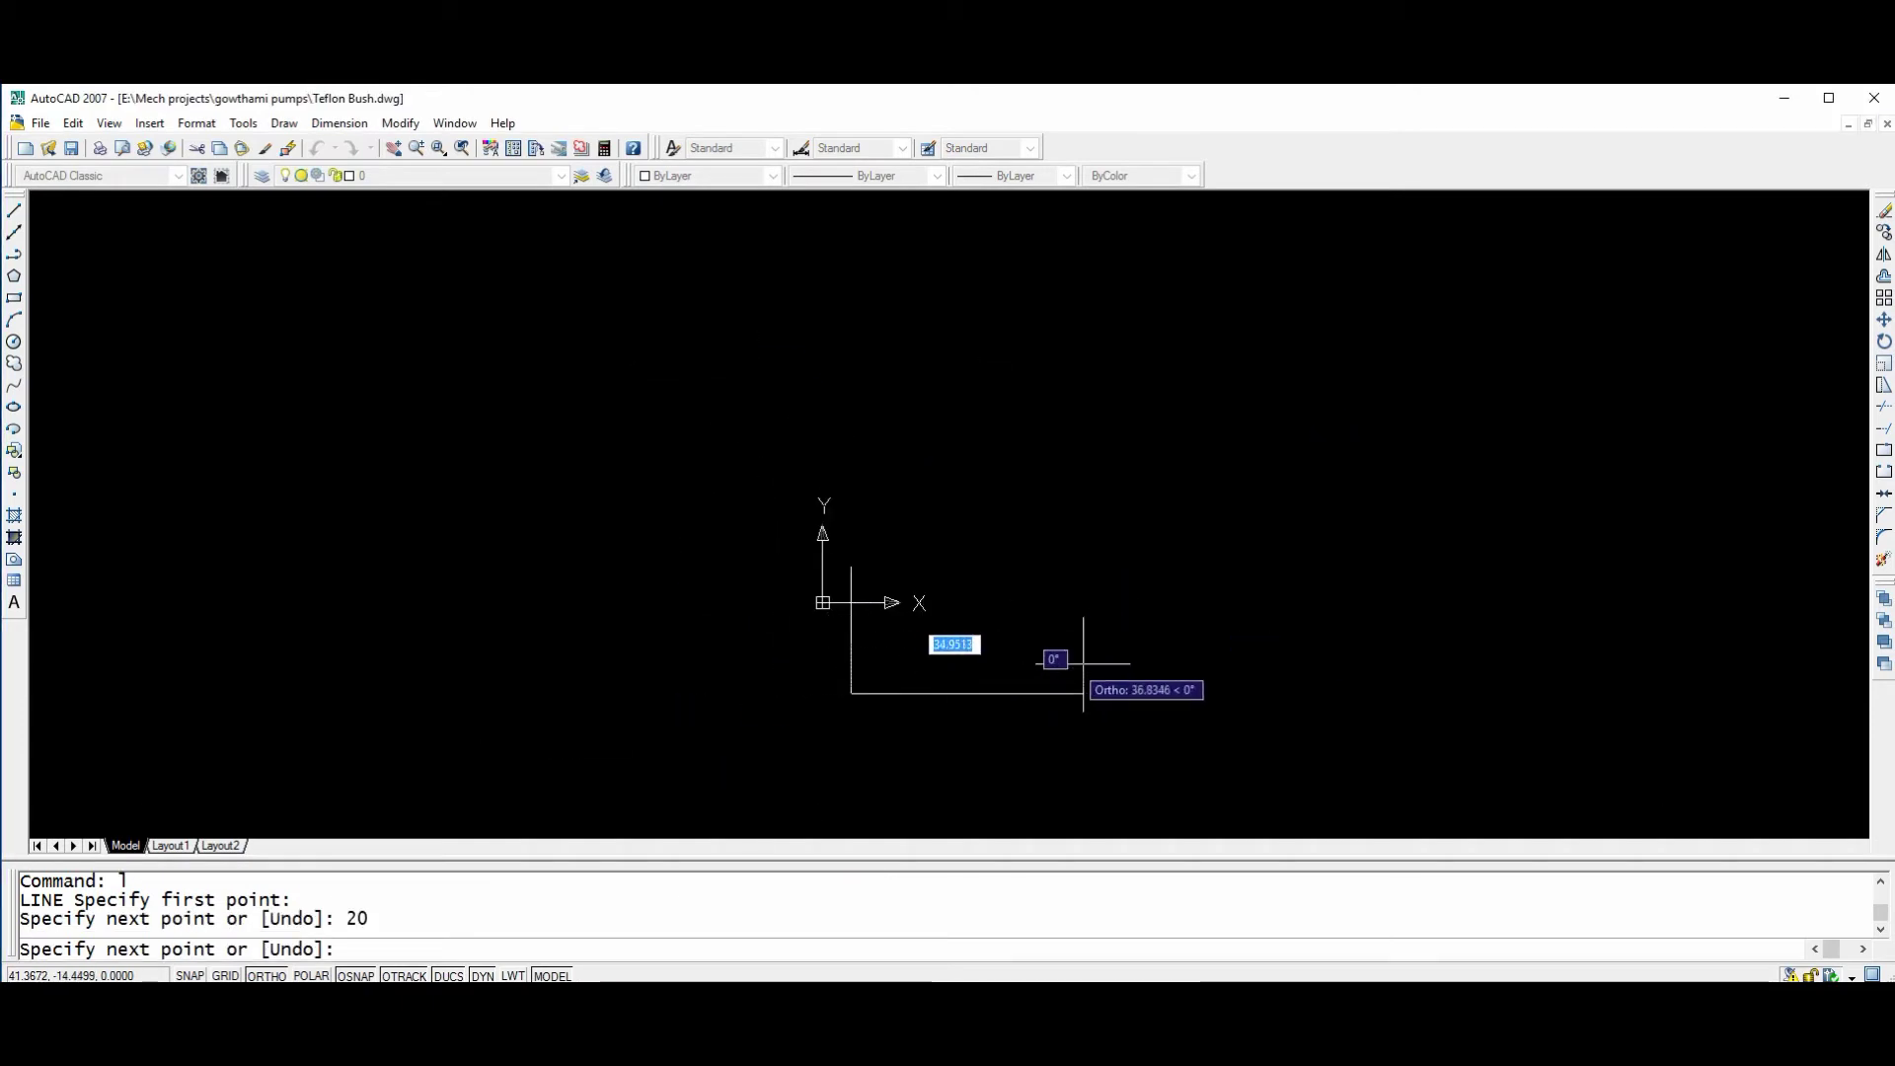
text(20)
key(Return)
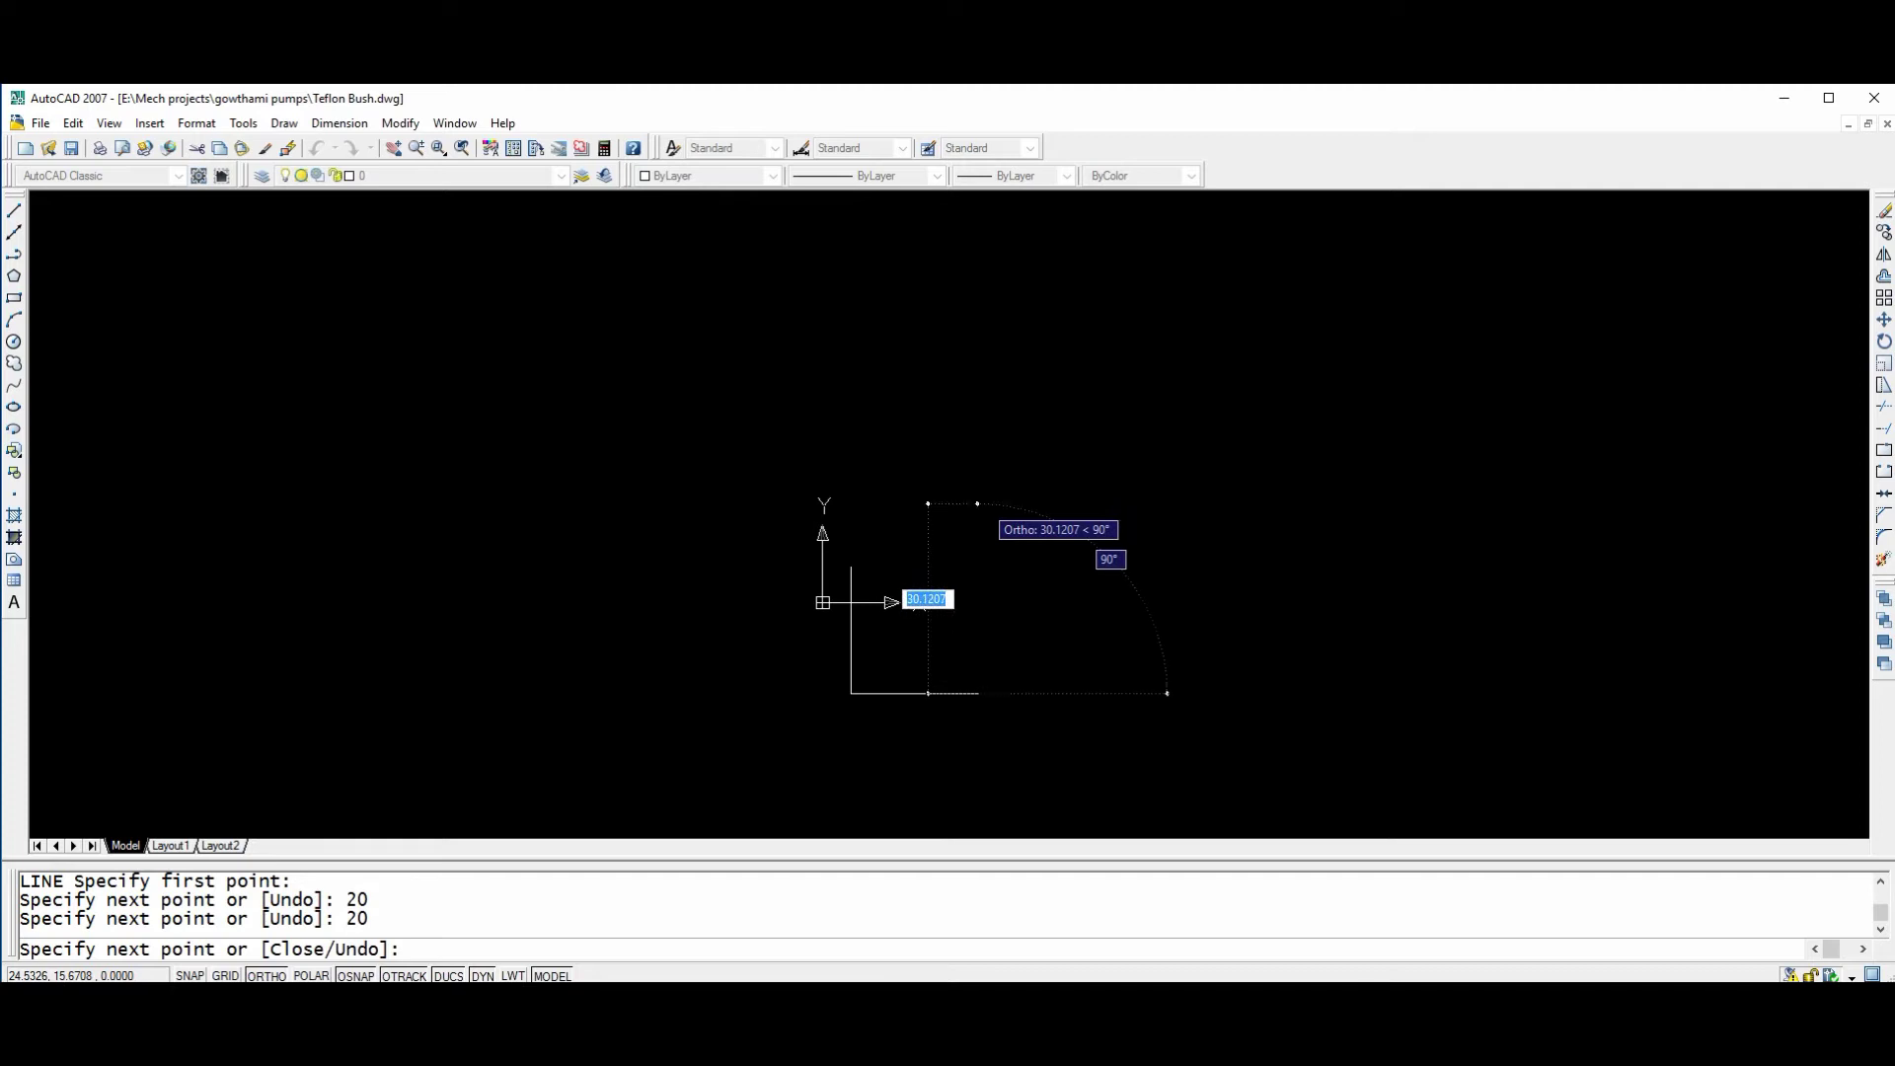
text(20)
key(Return)
key(Escape)
key(Escape)
scroll(889, 660, up, 3)
middle_drag(888, 660, 804, 391)
Fillet both bottom corners of the U with radius 5.
text(f)
key(Return)
text(r)
key(Return)
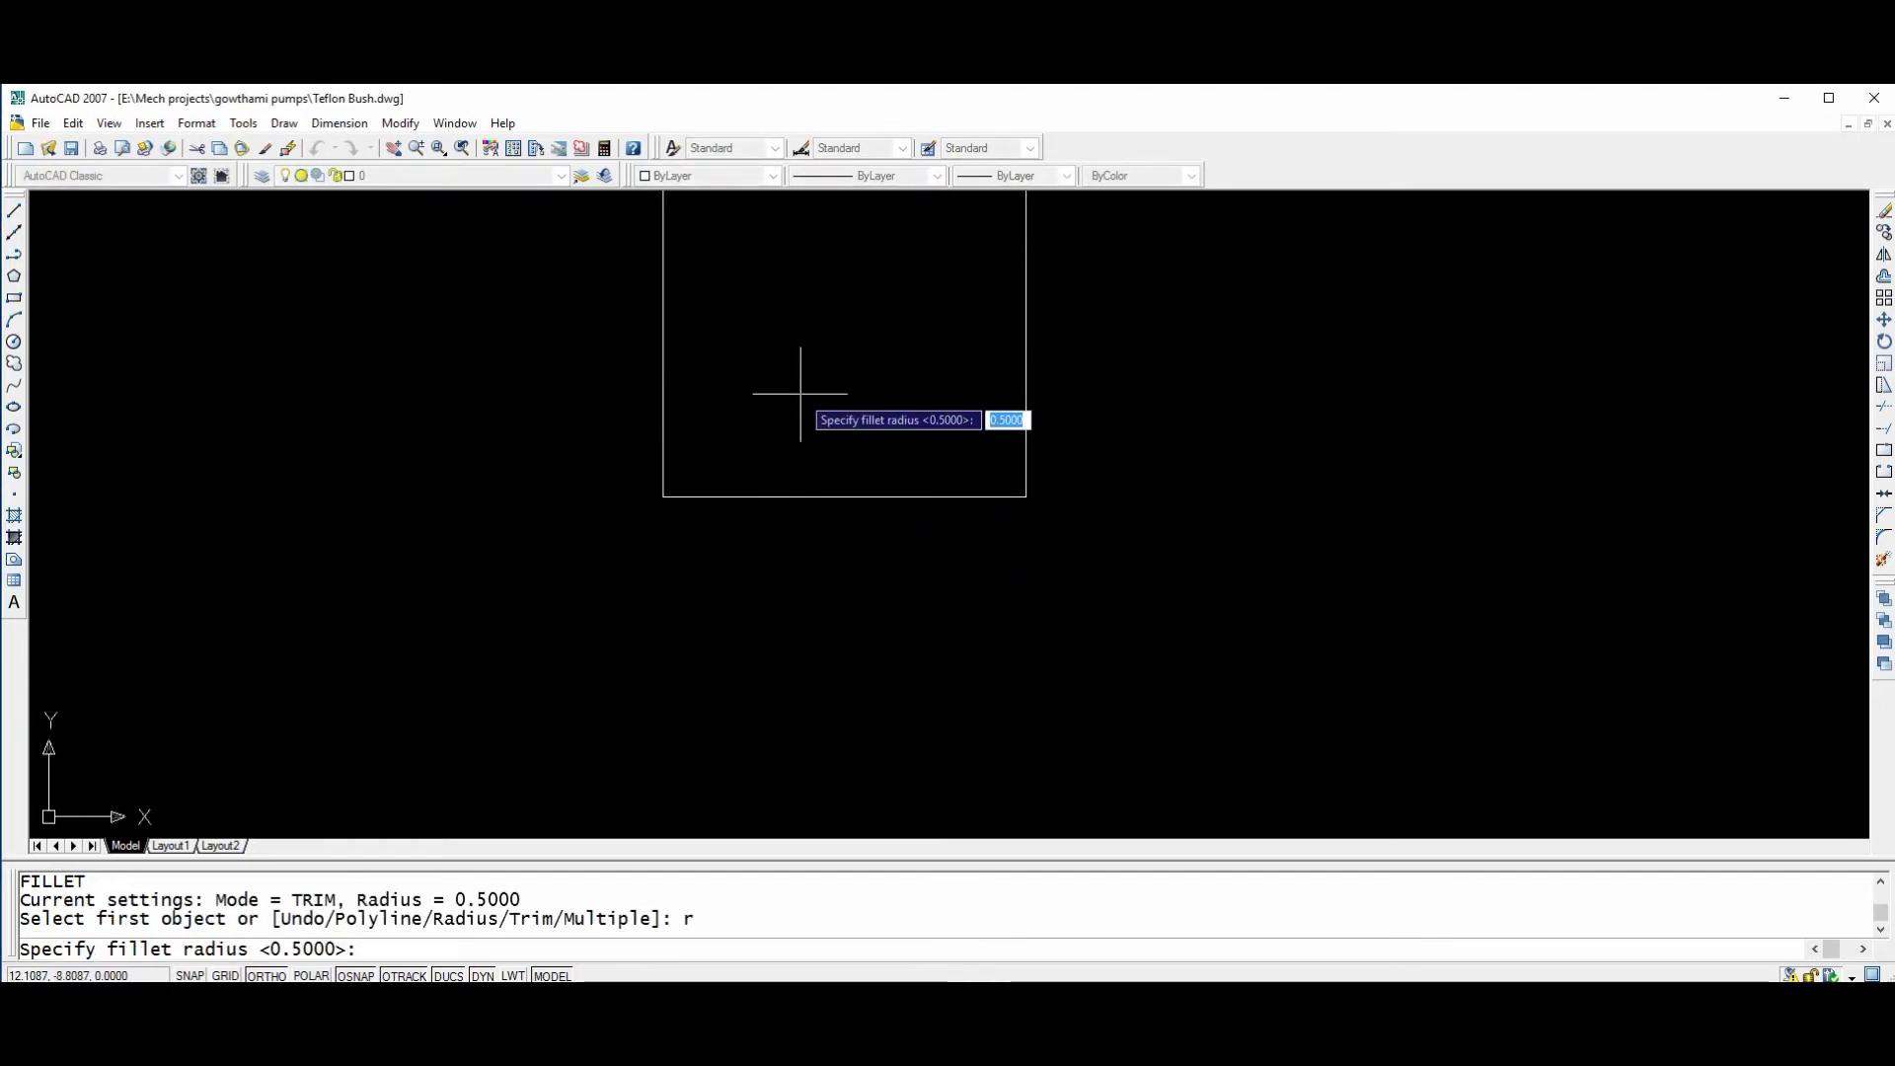
text(5)
key(Return)
click(719, 495)
click(663, 412)
key(Return)
click(997, 496)
click(1026, 417)
middle_drag(1091, 579, 1100, 656)
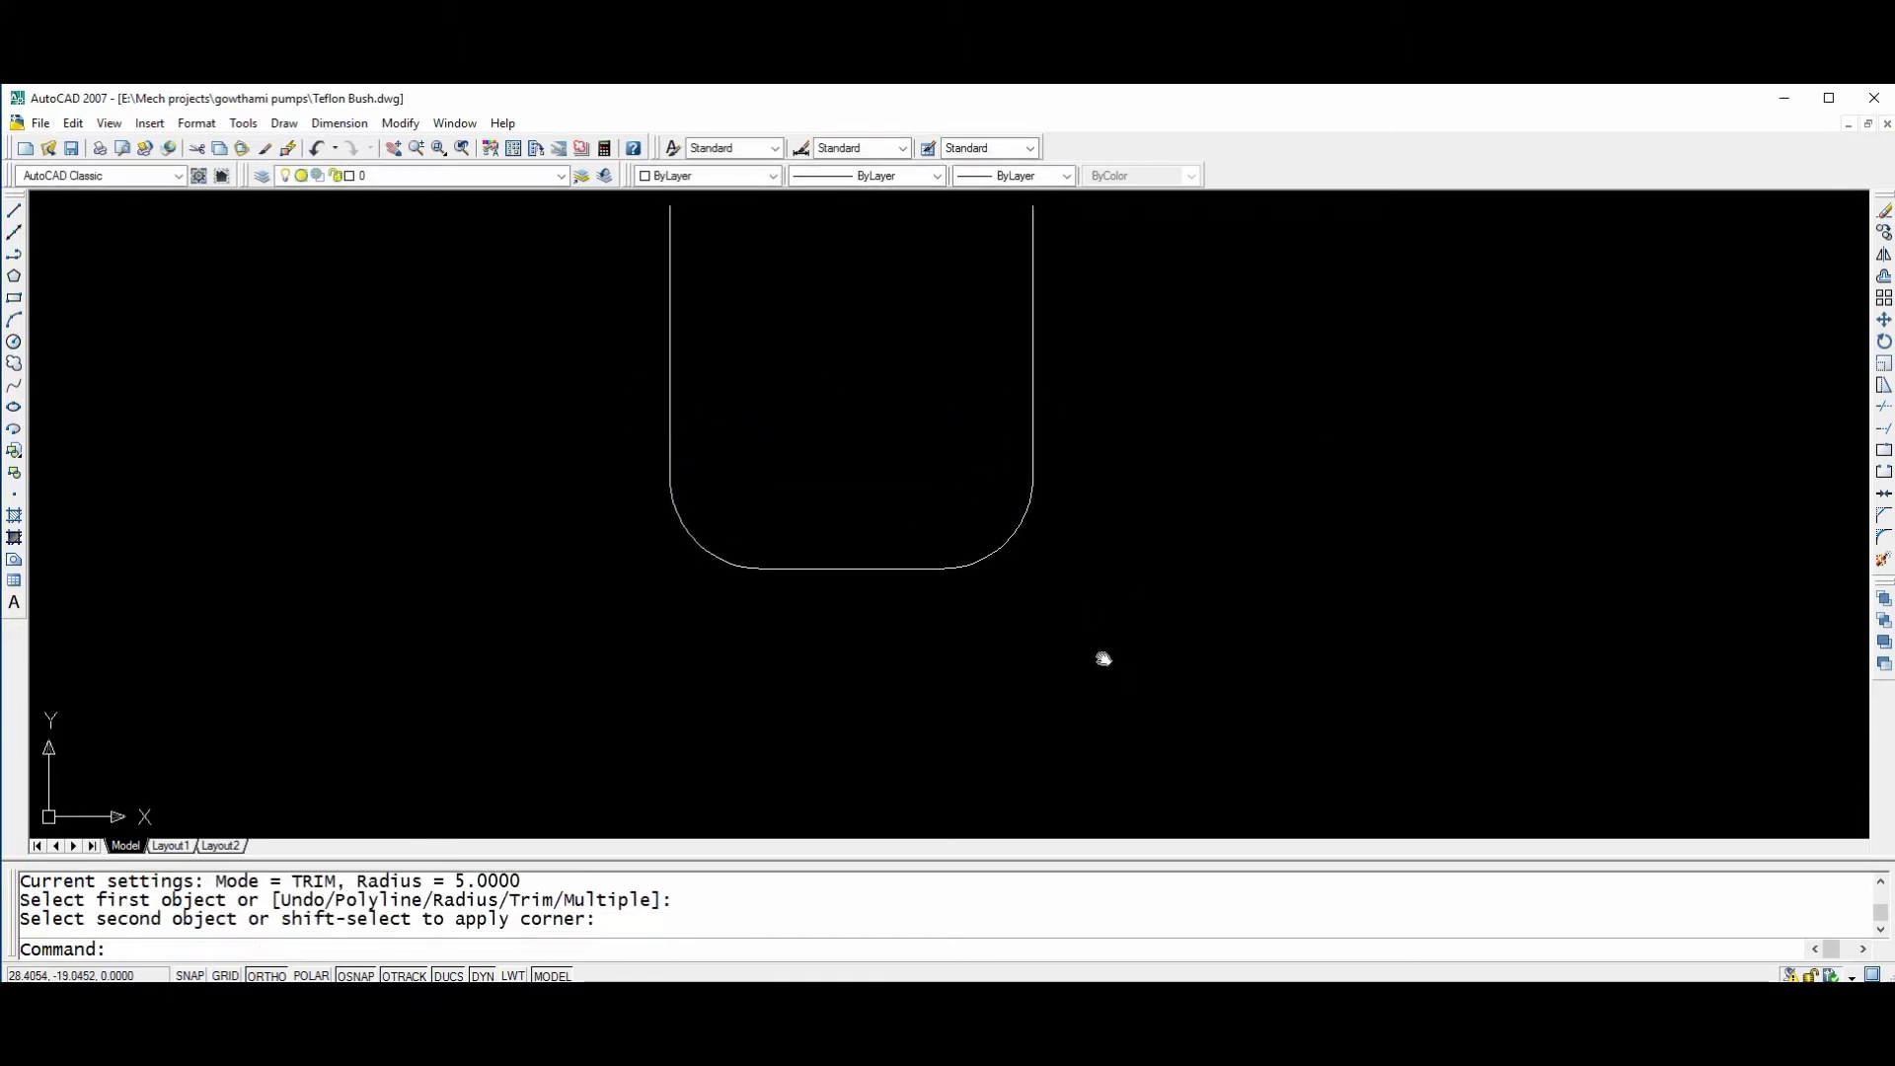
Offset the right leg, both bottom arcs and the base 2 units outward.
text(o)
key(Return)
text(2)
key(Return)
click(1033, 385)
click(1099, 455)
click(1019, 543)
click(1041, 606)
click(849, 574)
click(833, 631)
click(707, 555)
click(639, 538)
key(Escape)
middle_drag(885, 444, 909, 570)
Cap the top ends of both legs with short closing lines.
text(l)
key(Return)
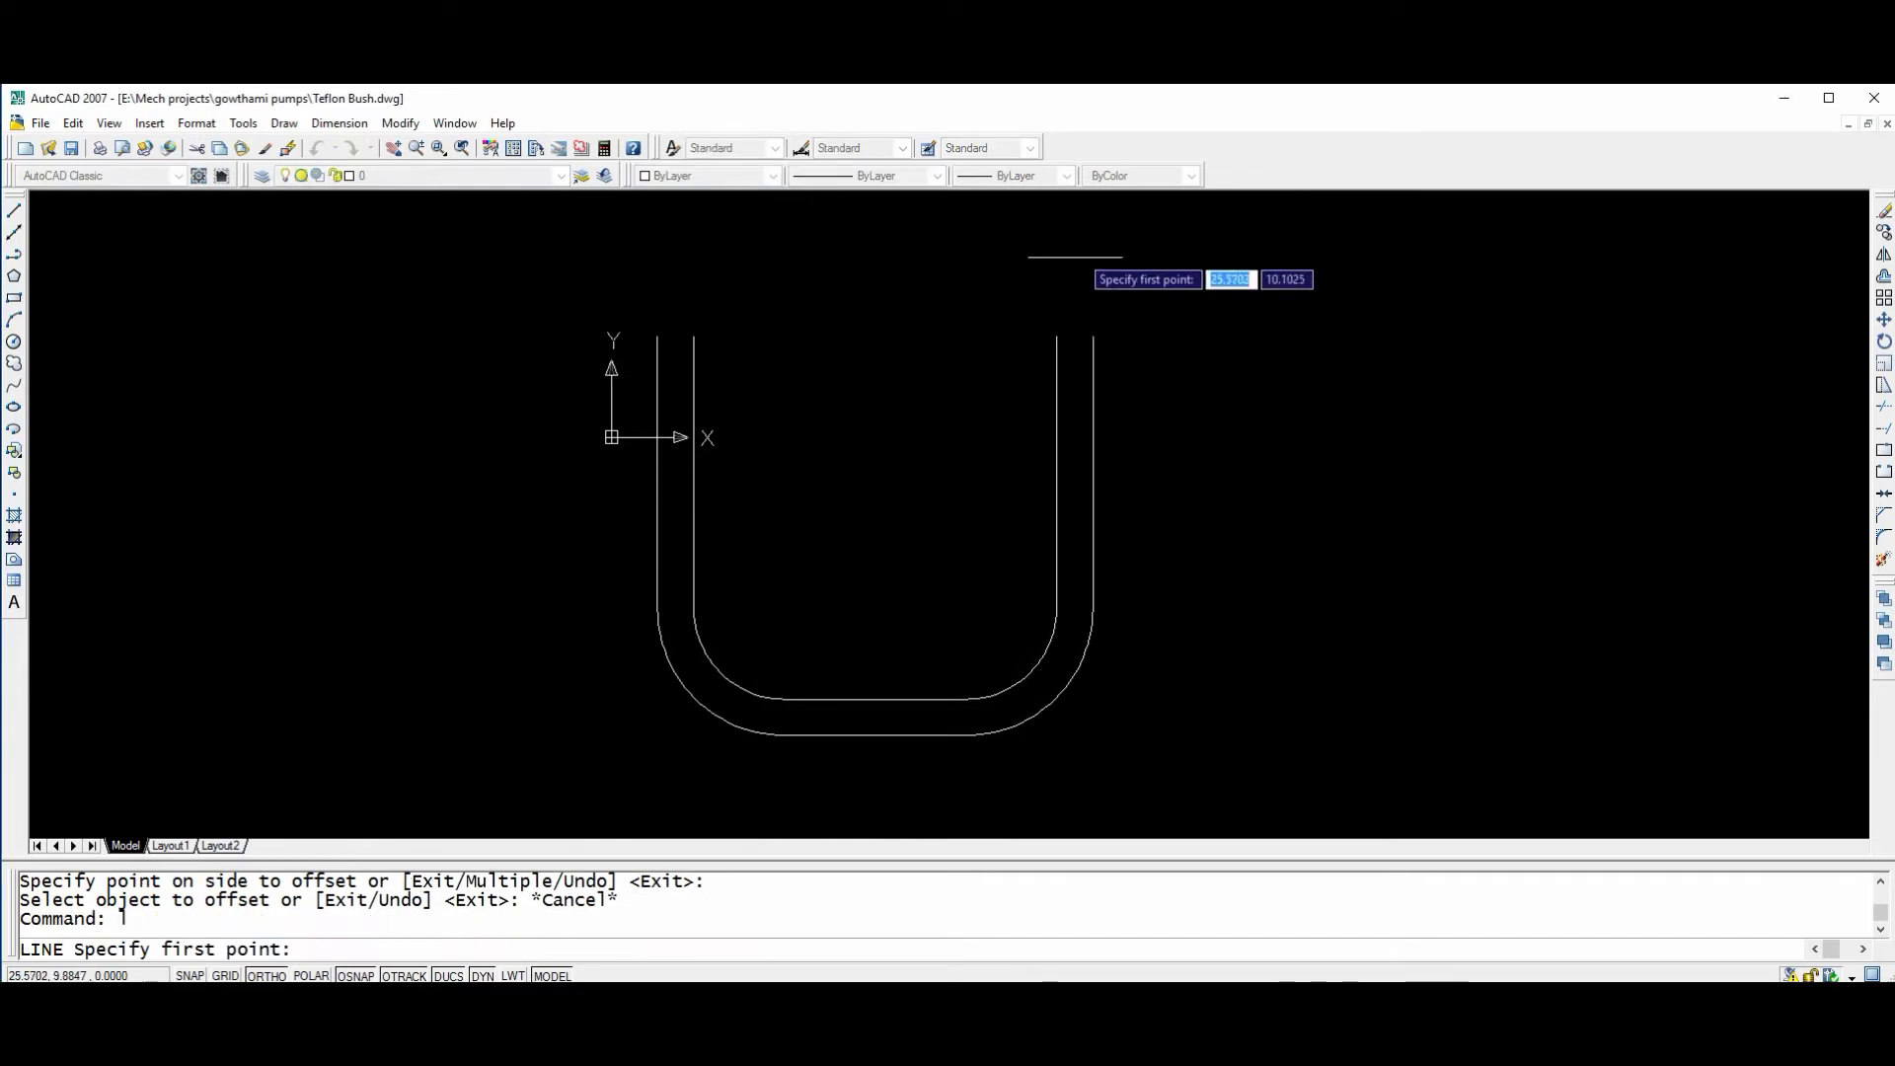
click(1052, 337)
click(1093, 338)
key(Escape)
key(Return)
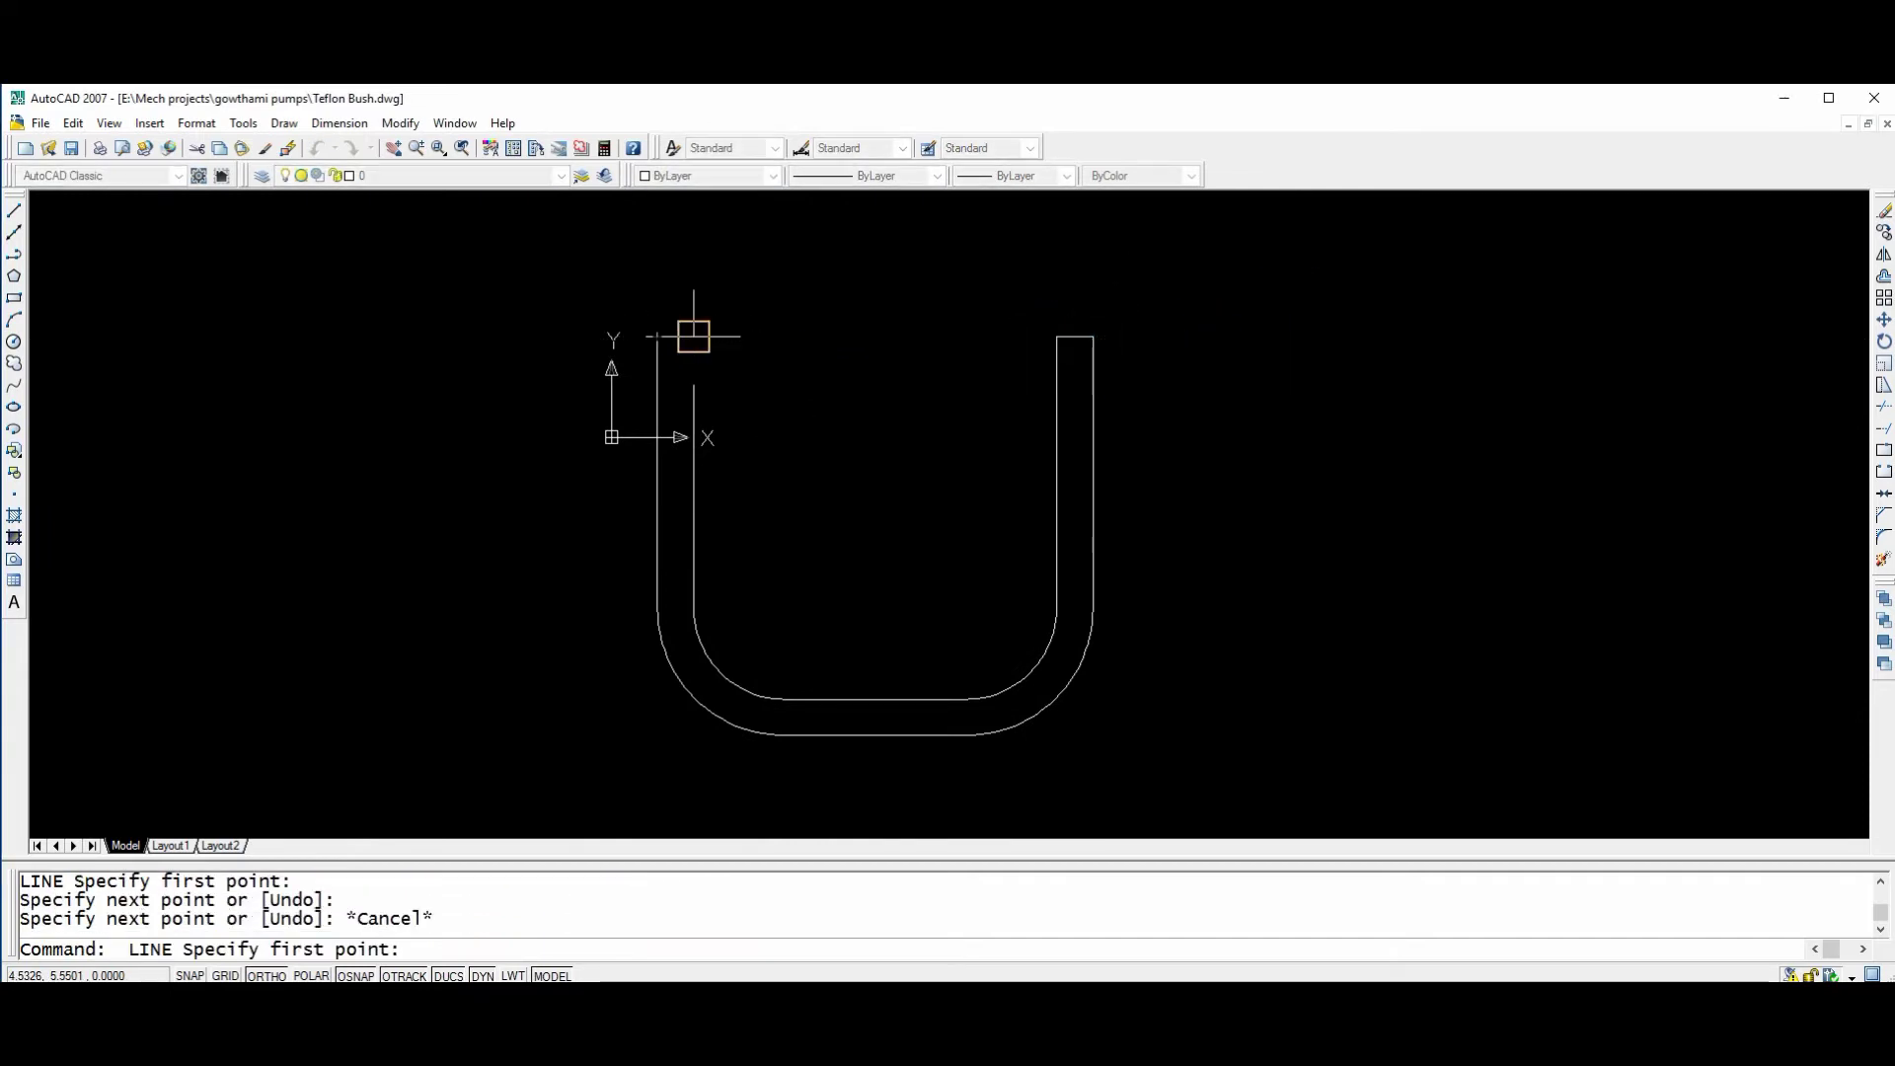
click(692, 338)
click(660, 338)
key(Escape)
scroll(926, 453, up, 3)
scroll(934, 640, down, 4)
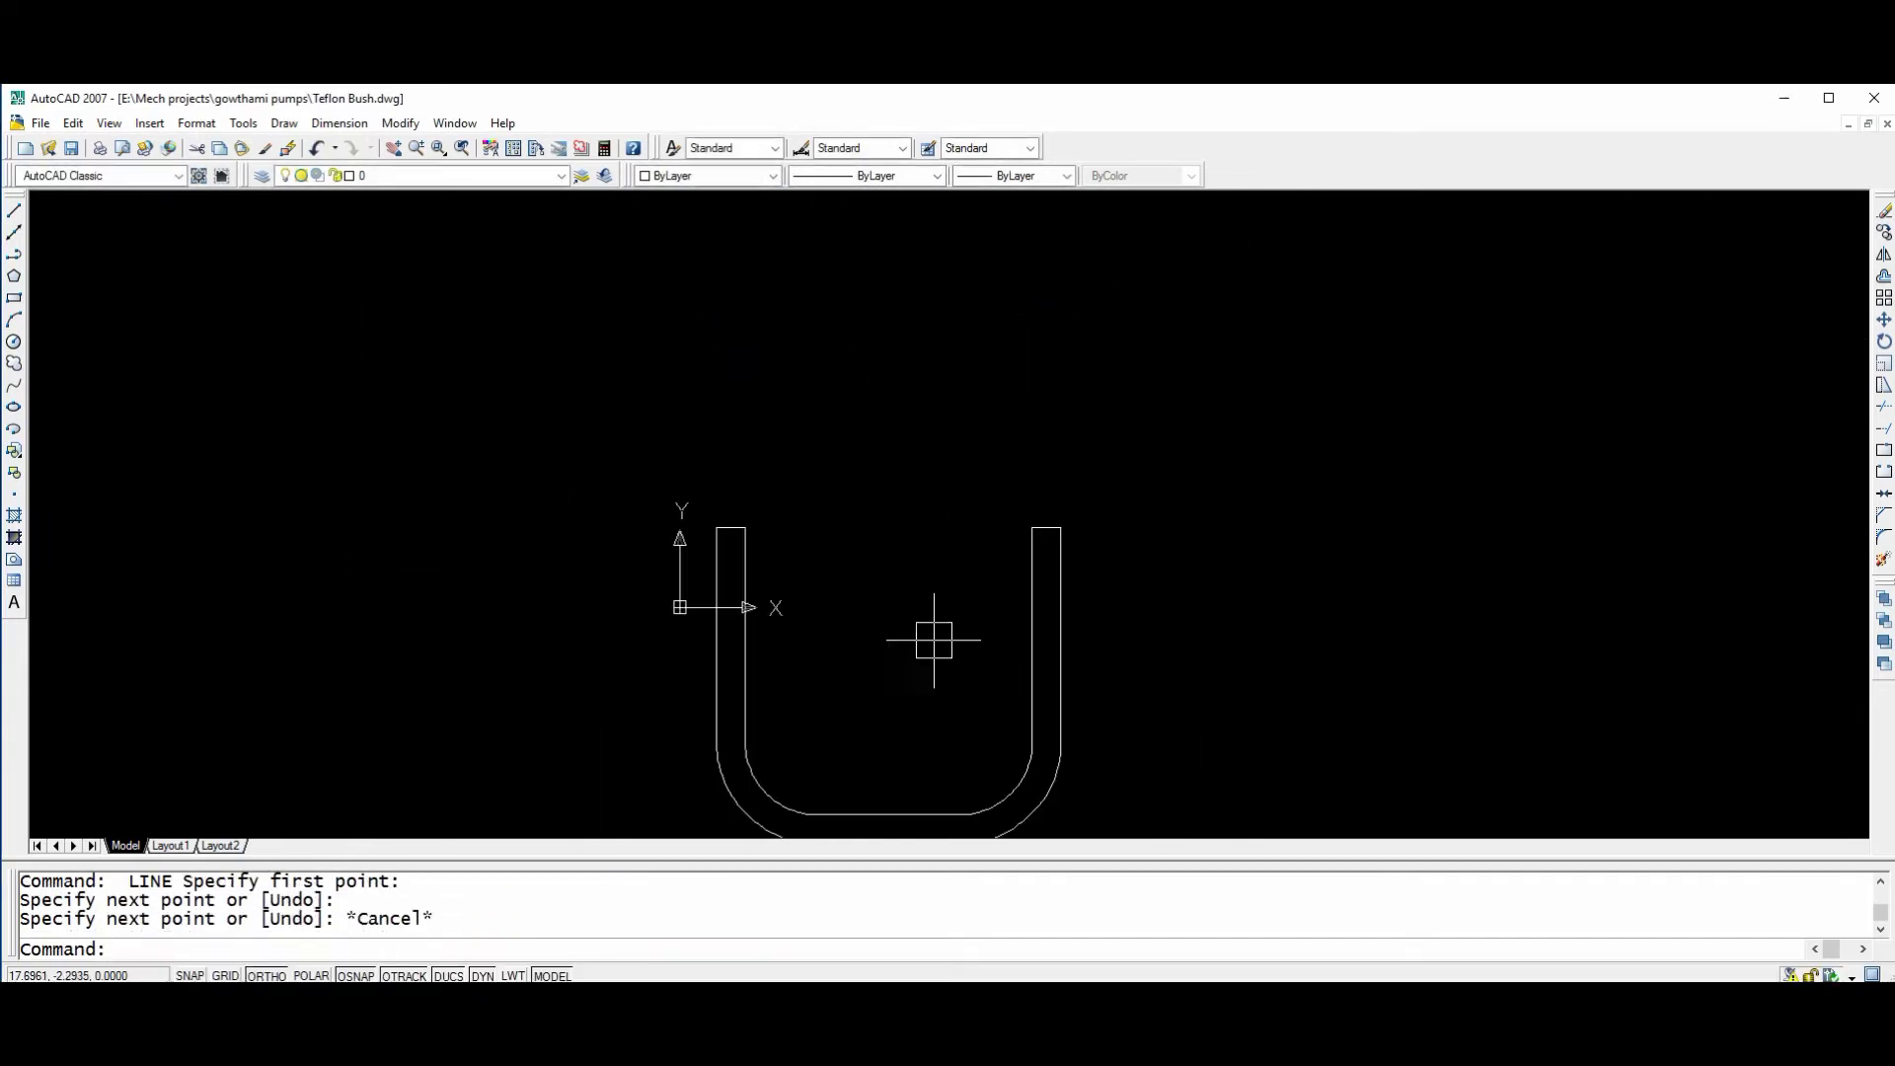
Dimension the 2.00 thickness at the right leg top and append 'sheet thickness' to it.
text(dli)
key(Return)
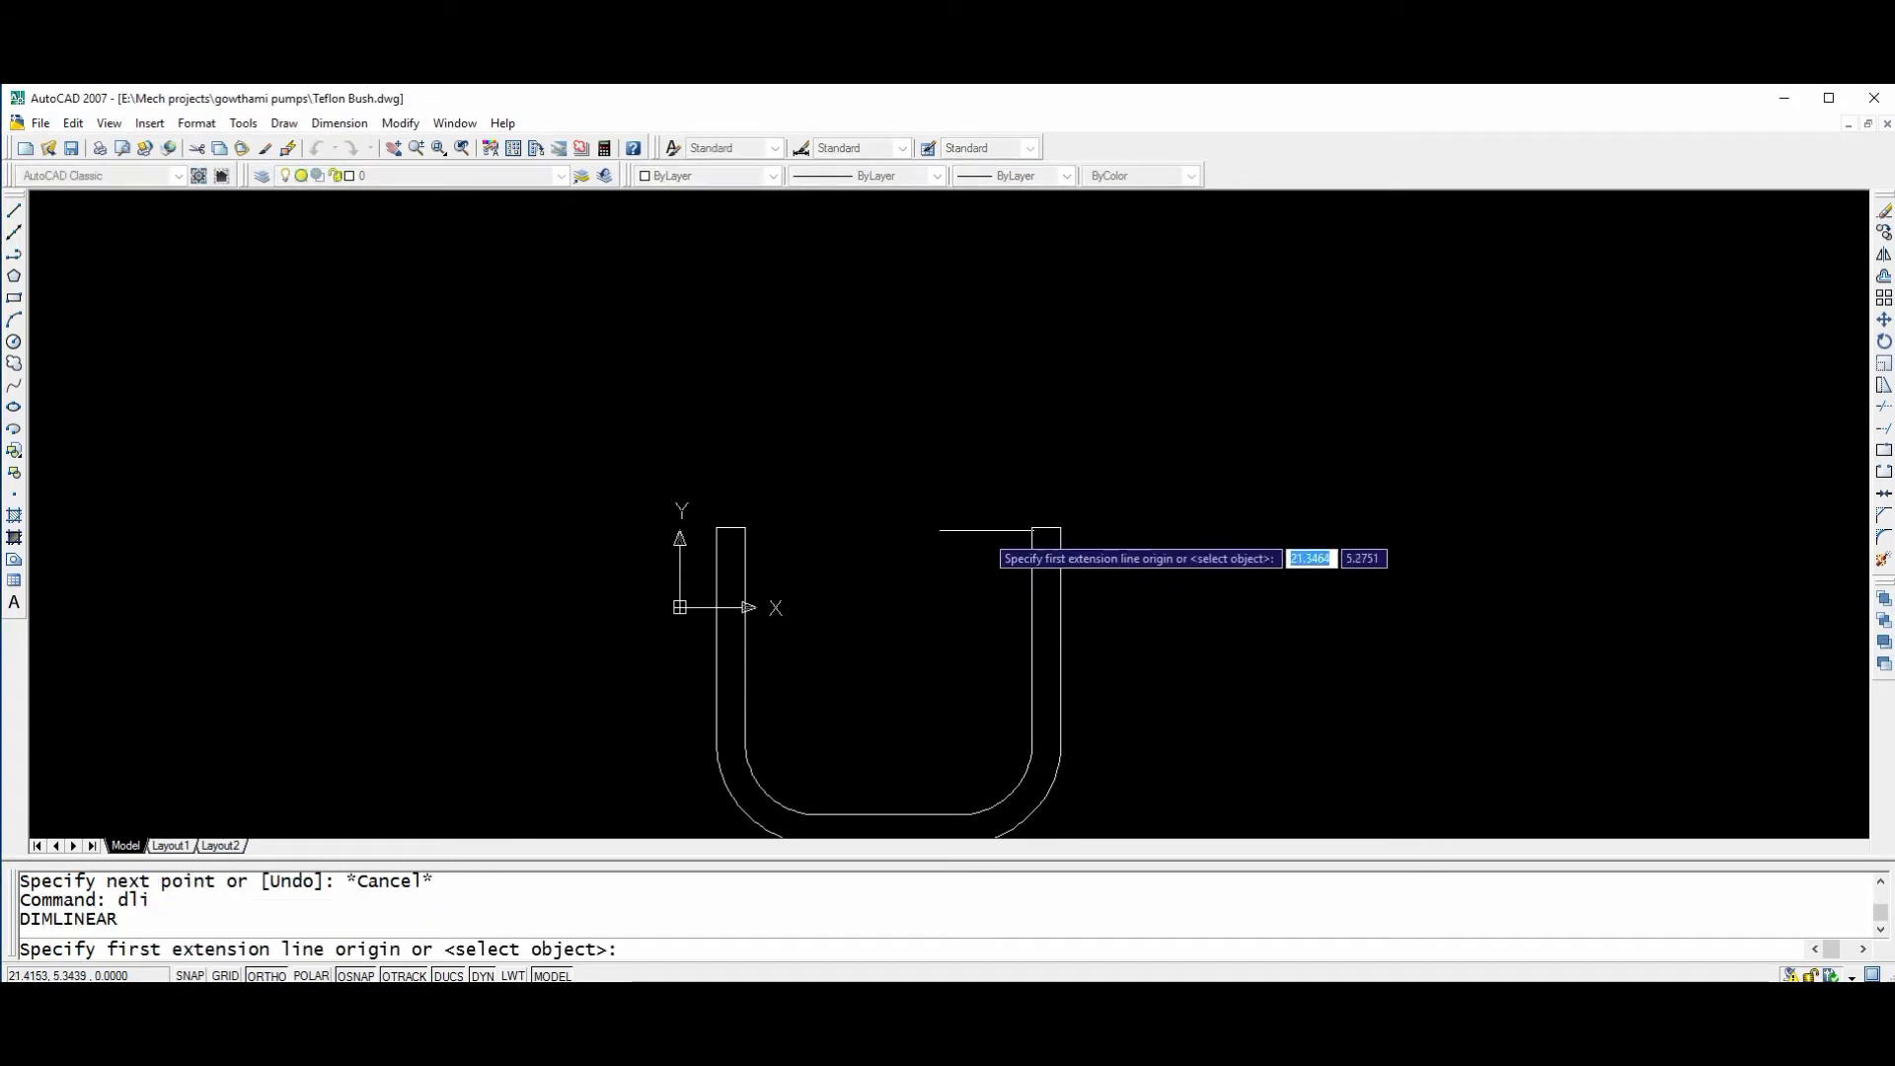
click(1033, 528)
click(1060, 528)
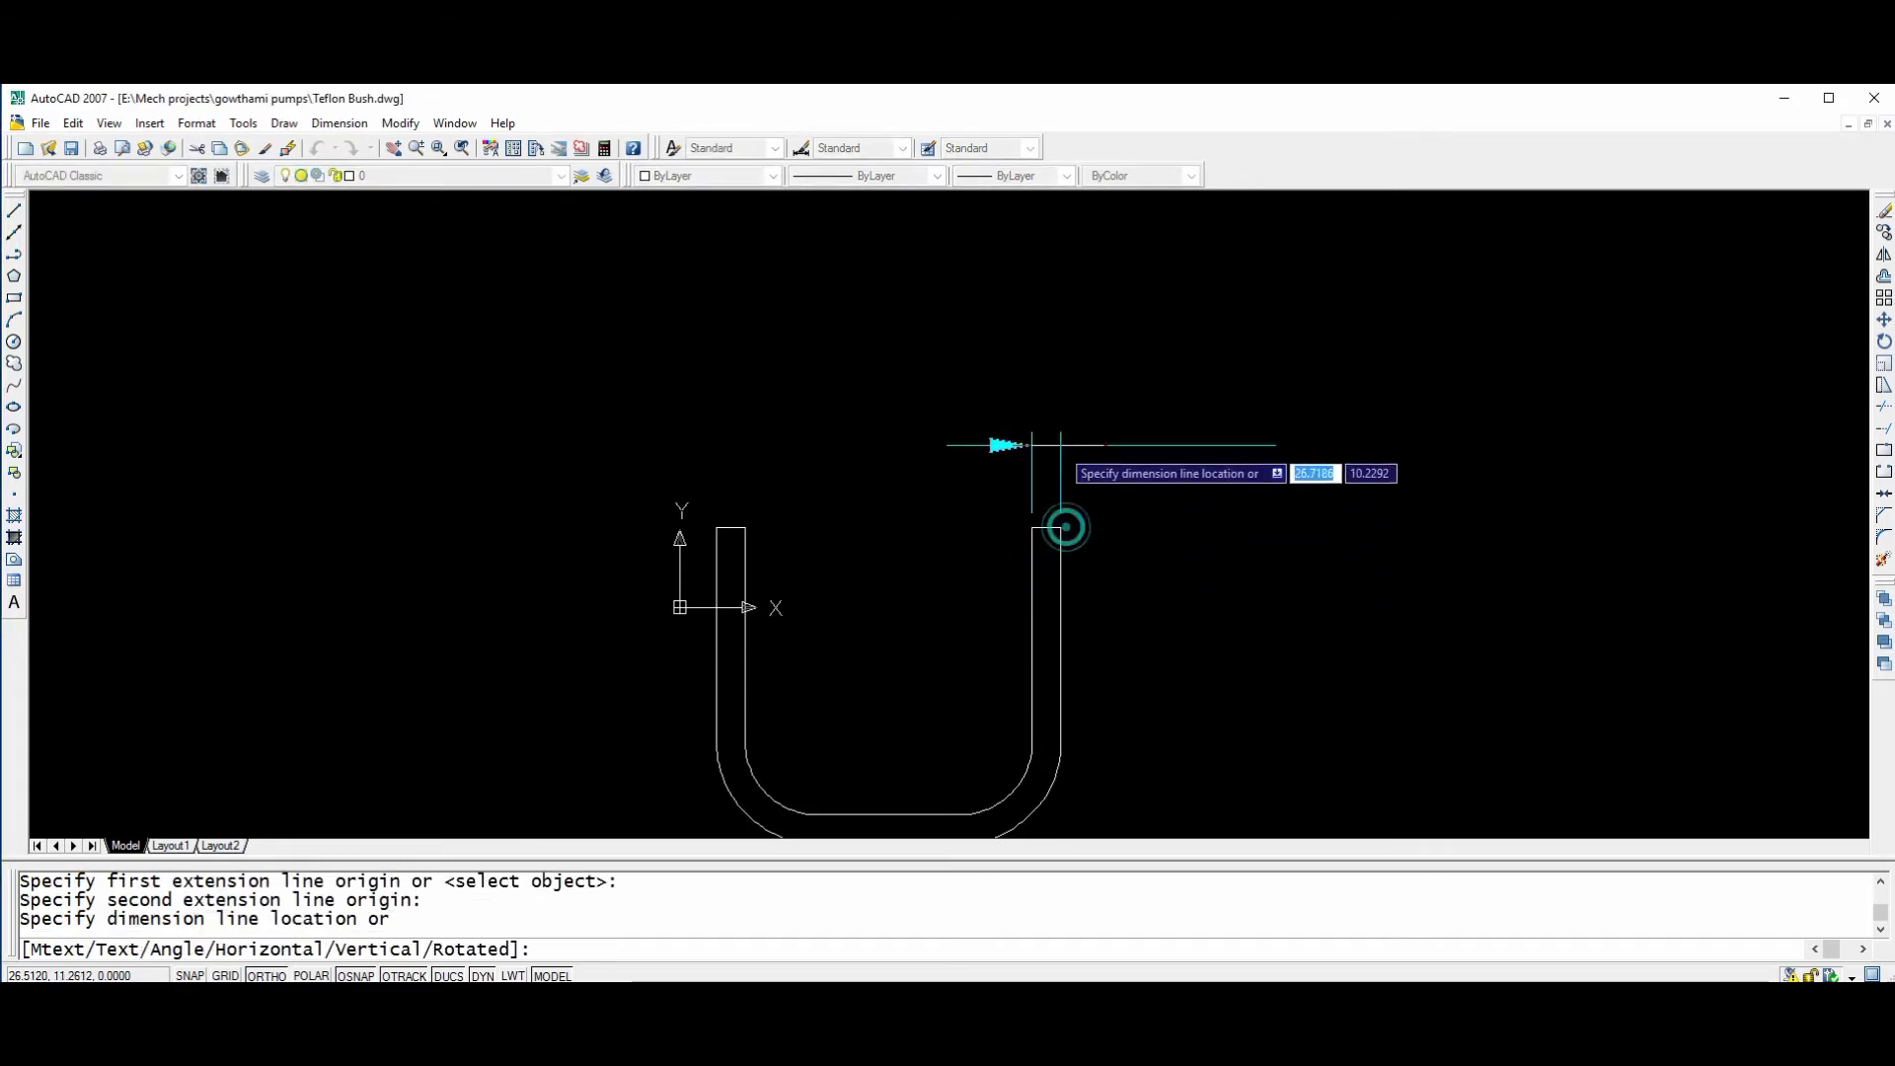
click(1063, 415)
middle_drag(1184, 505, 972, 533)
text(ed)
key(Return)
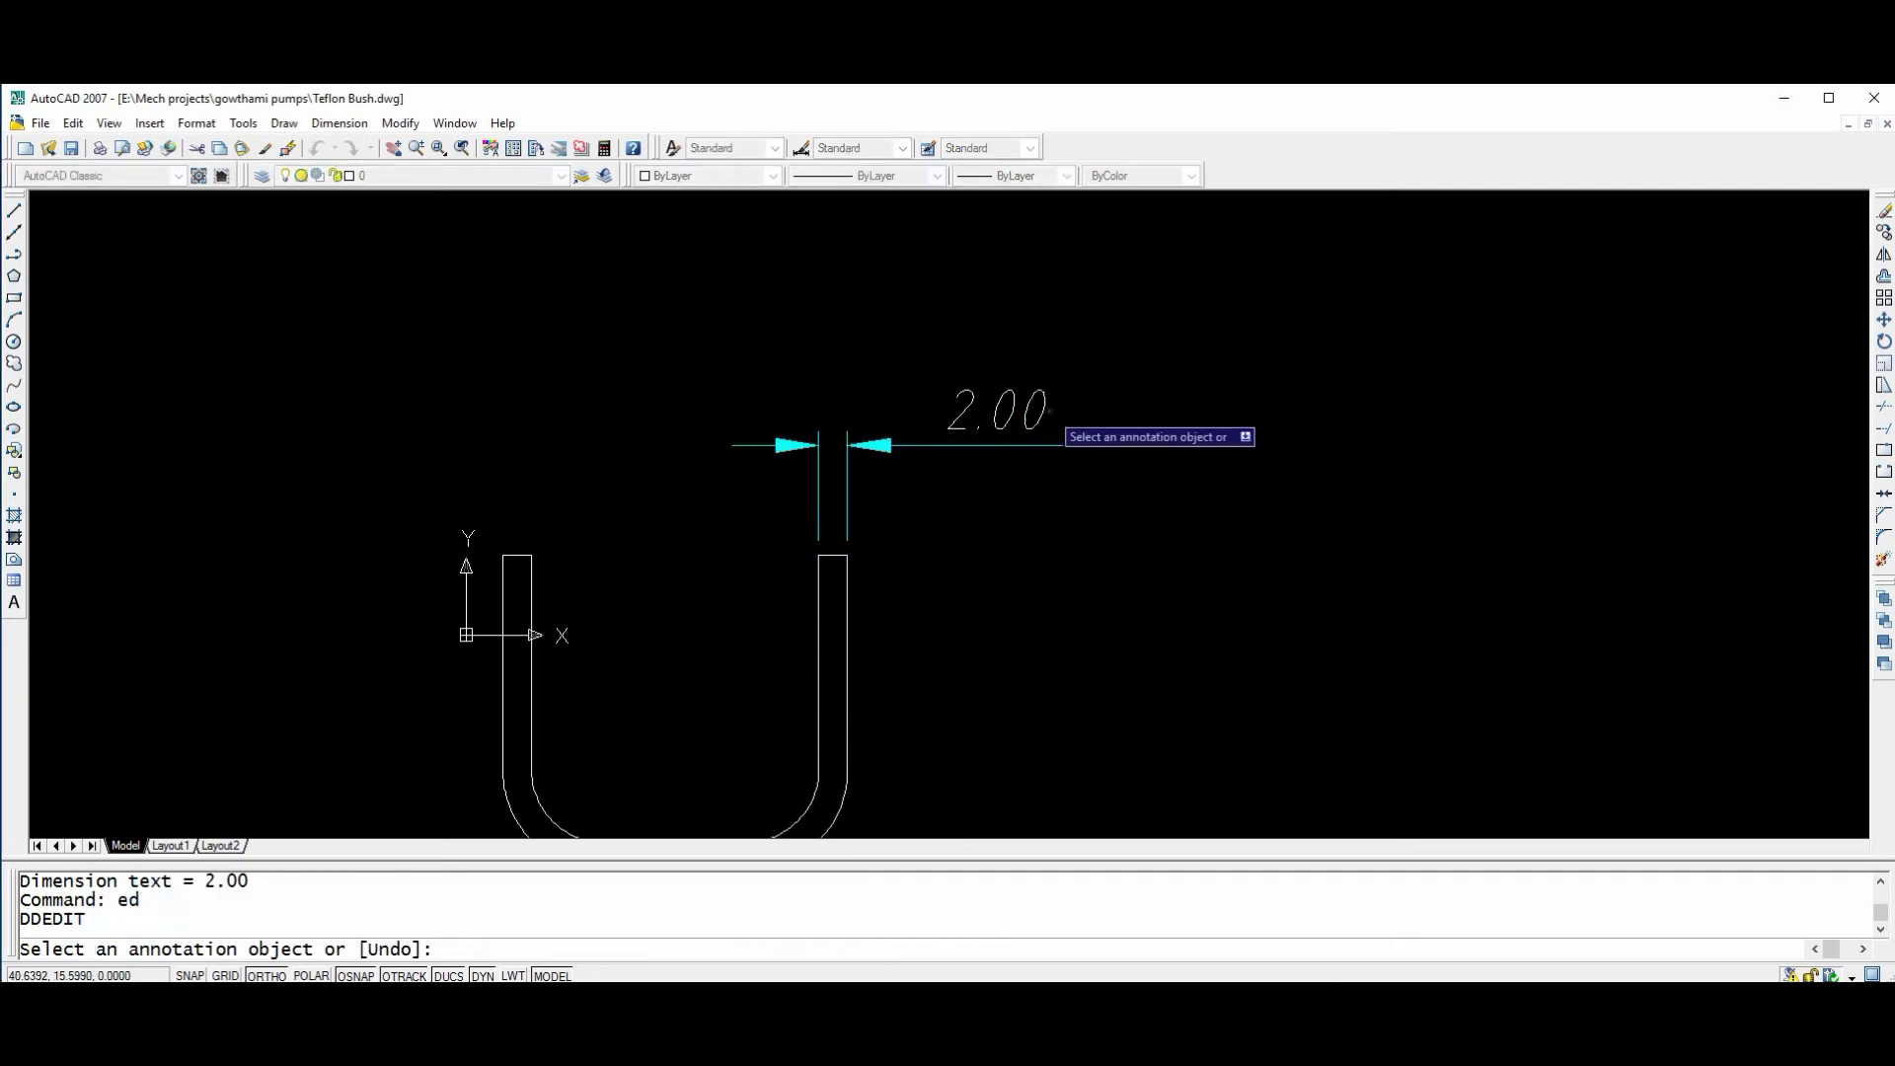
click(1044, 419)
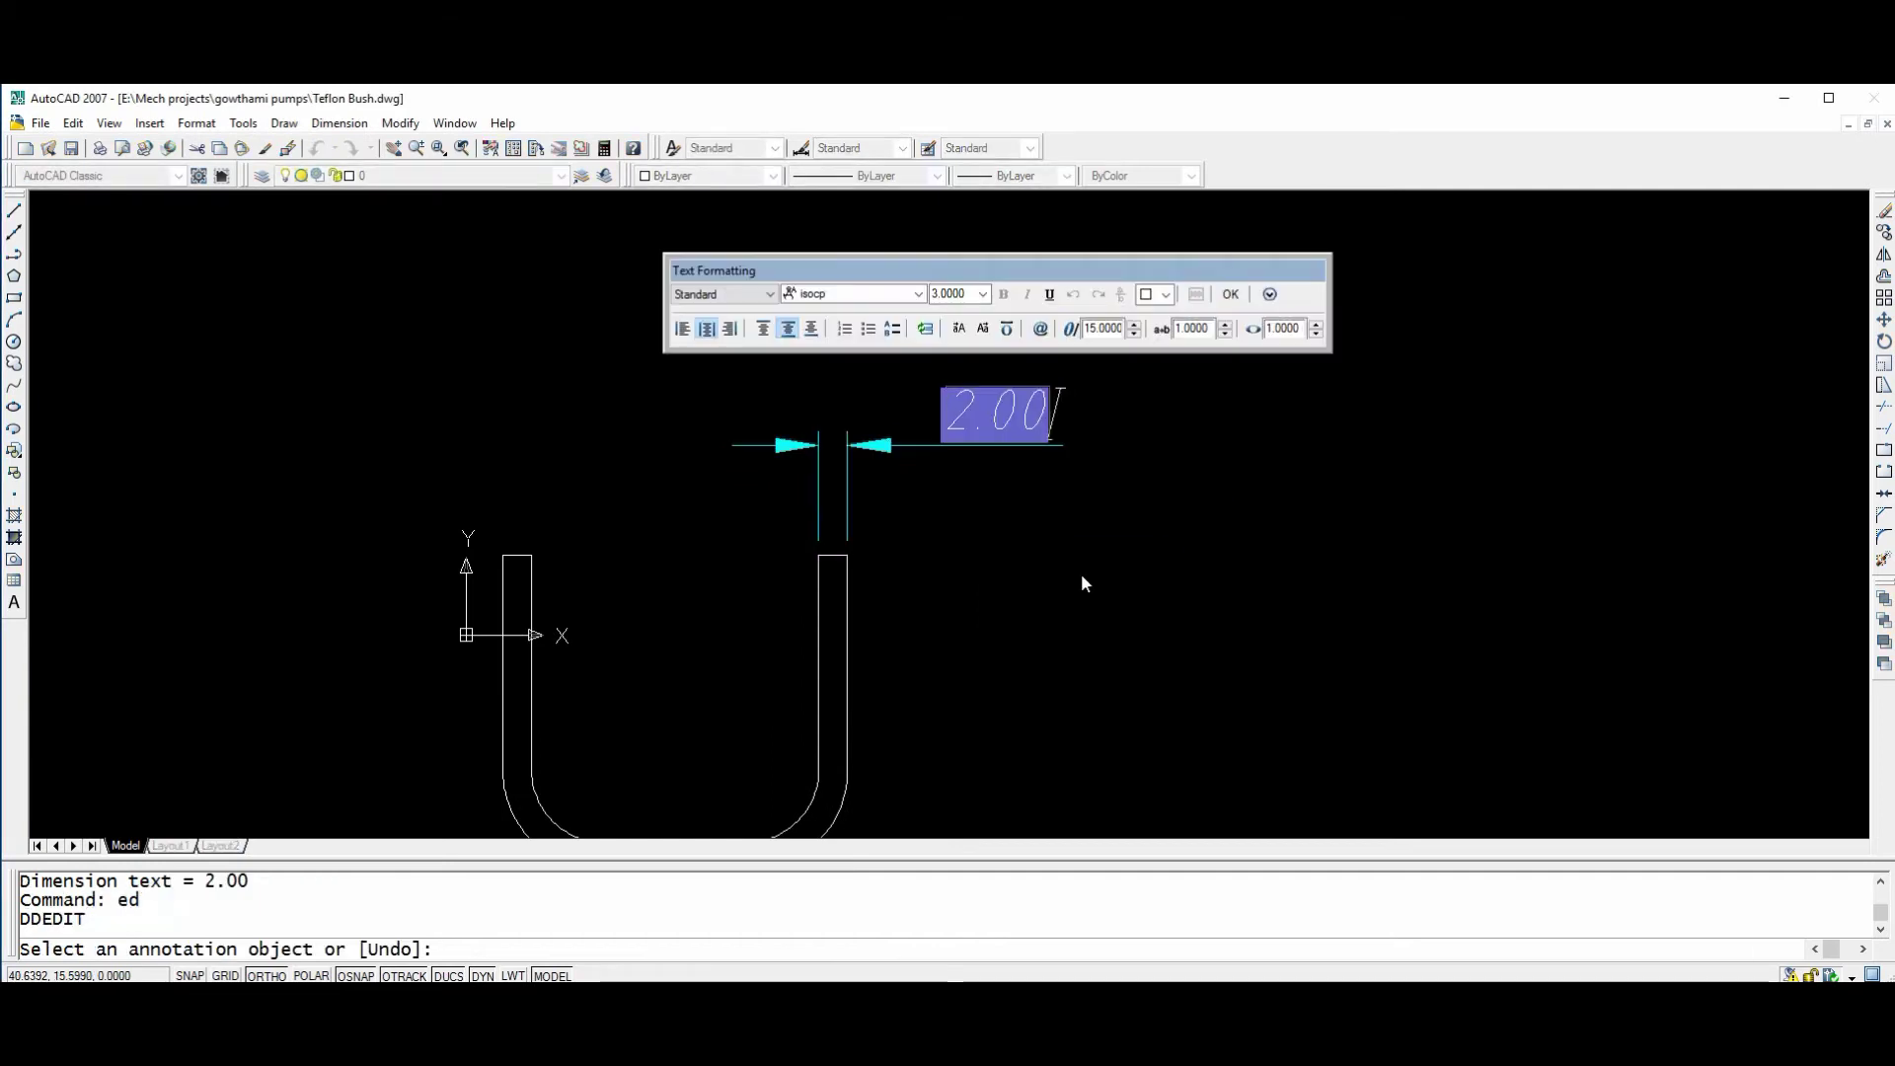
text(sheet)
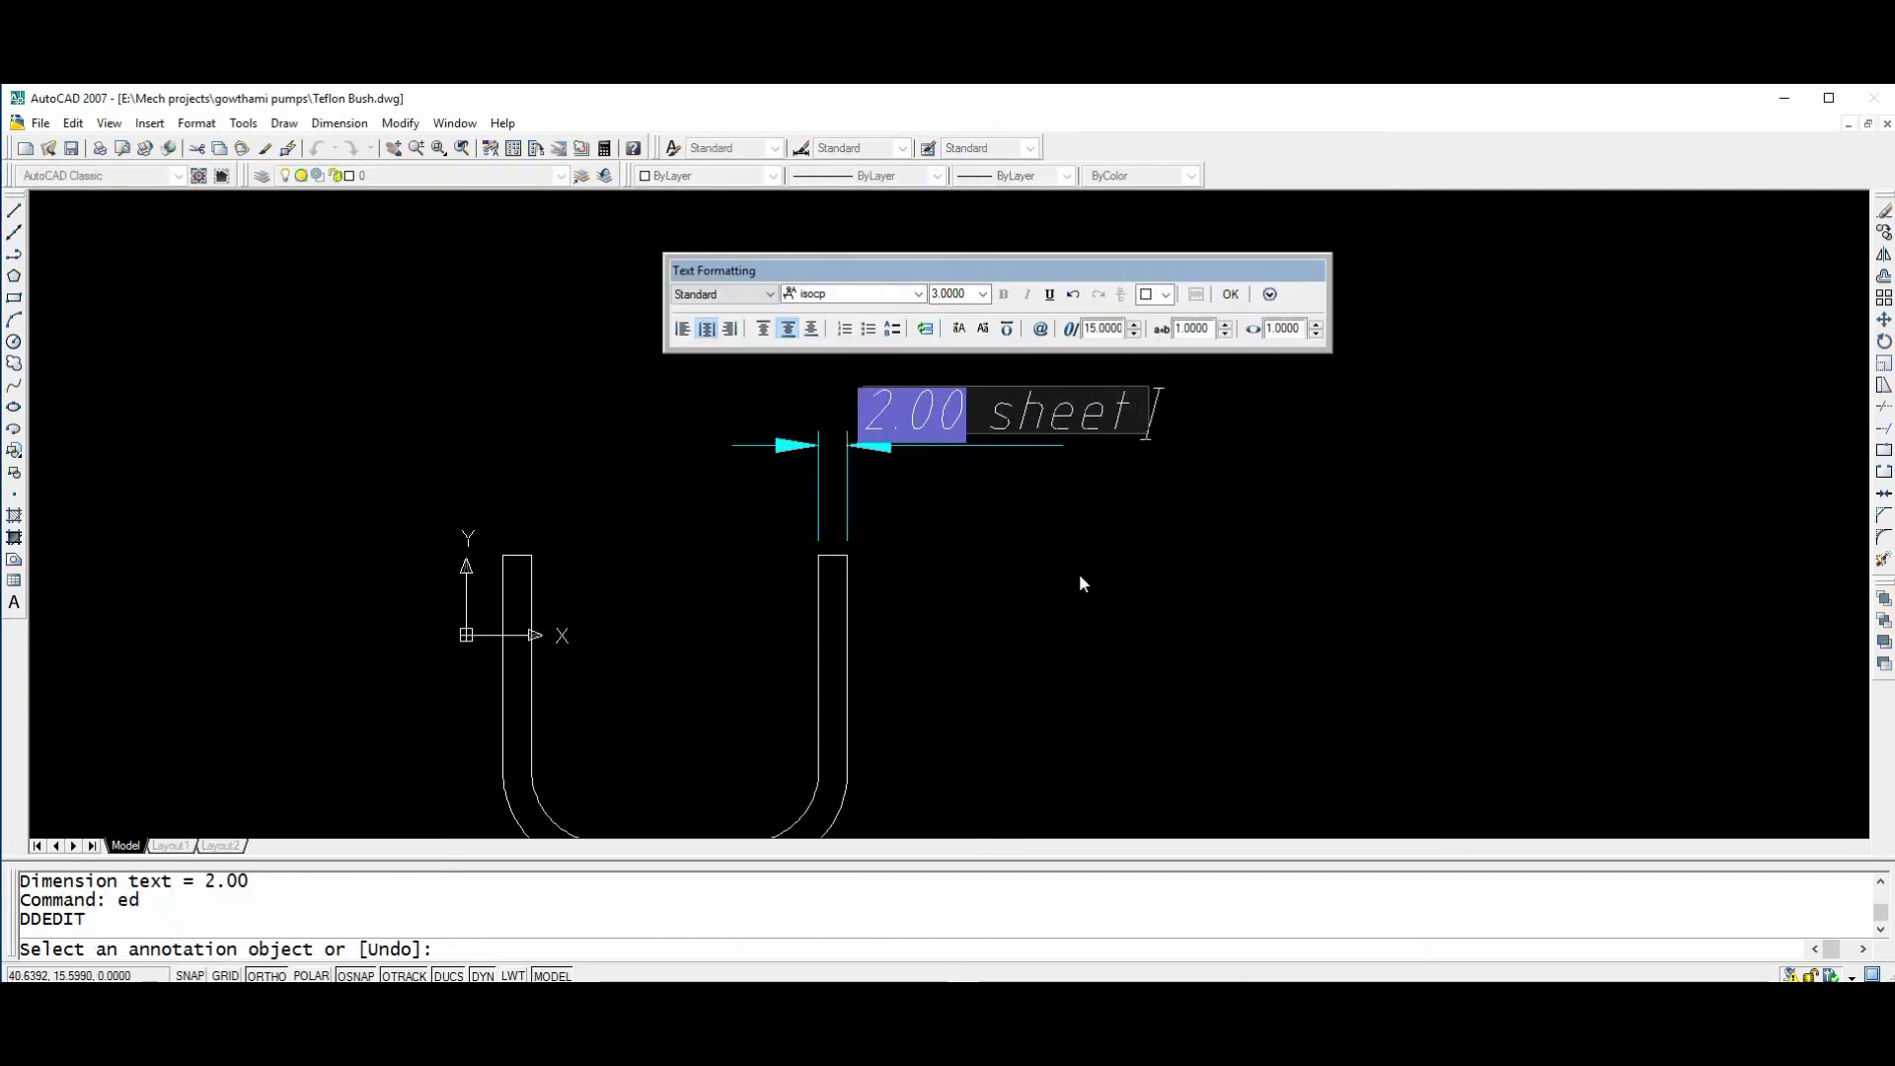
text( thickn)
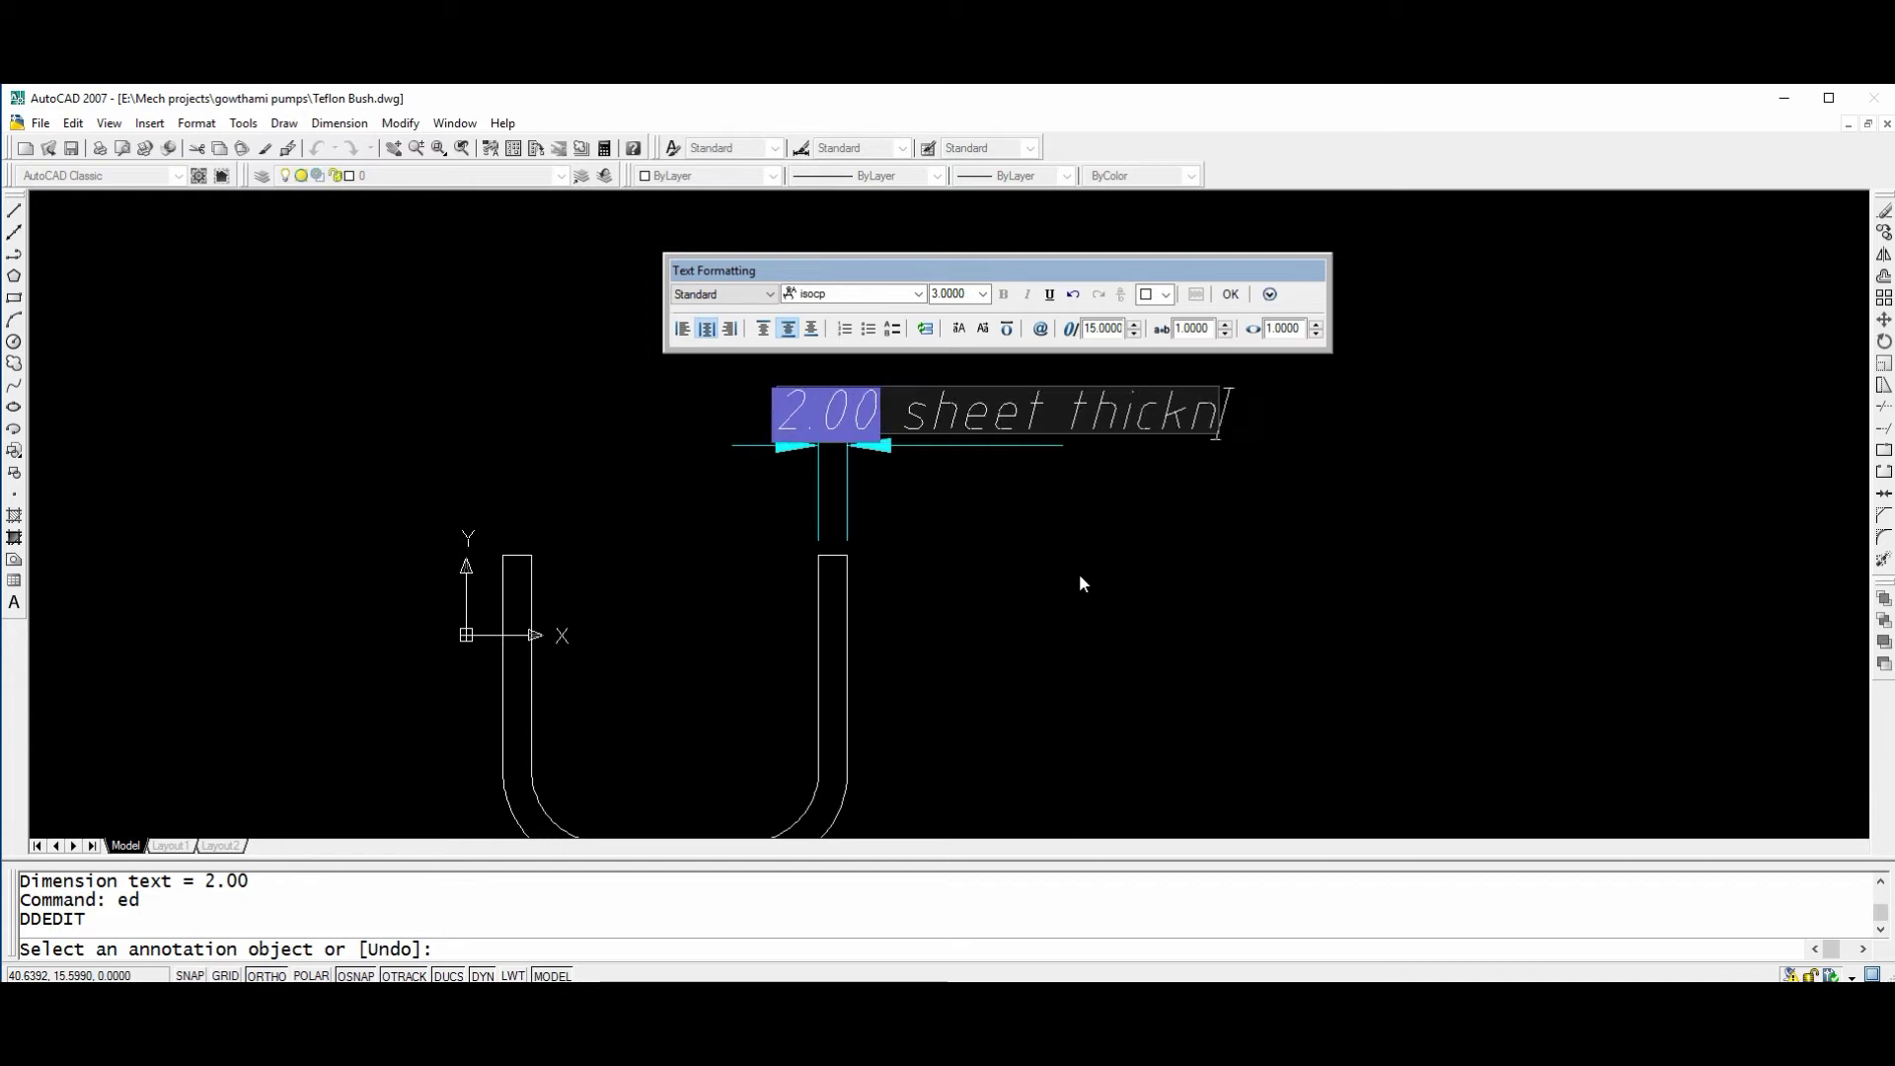
text(ess)
click(1142, 635)
key(Escape)
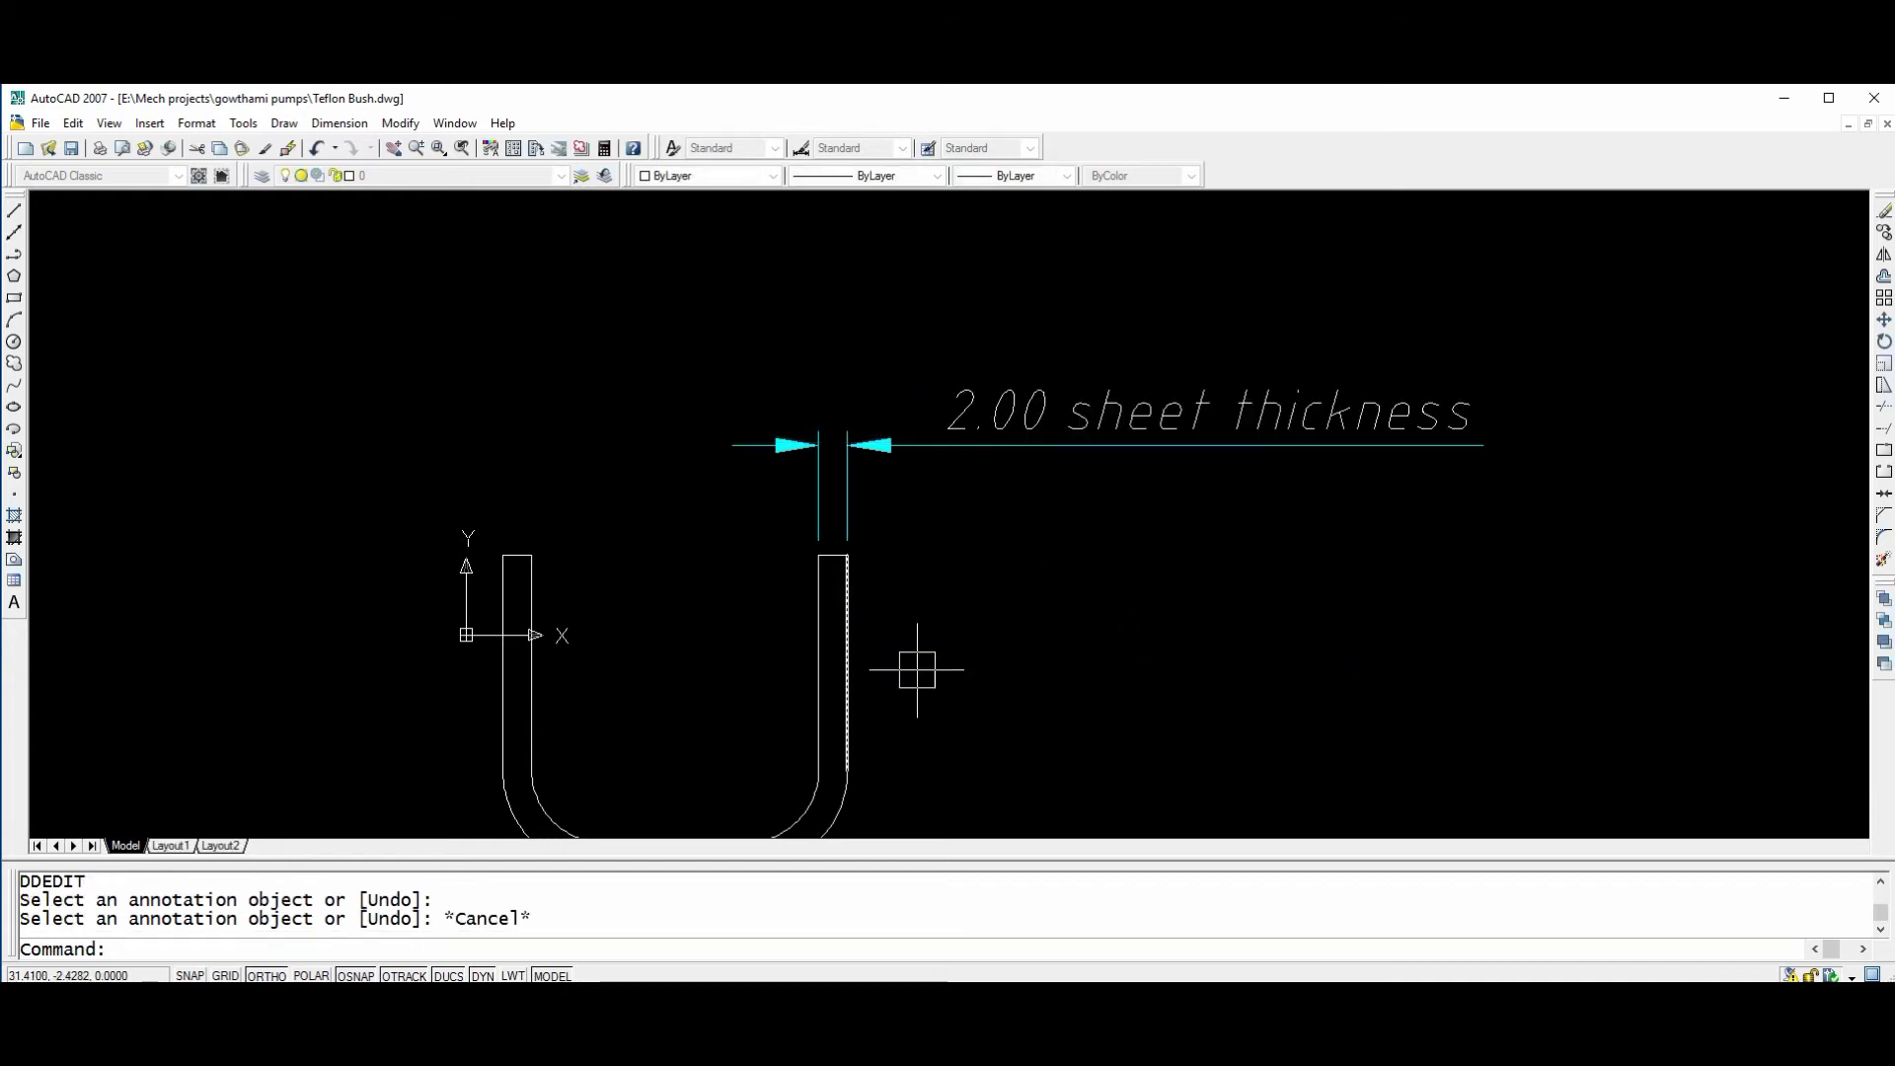
middle_drag(914, 668, 1012, 608)
Add a 15.00 linear dimension along the left leg.
text(dli)
key(Return)
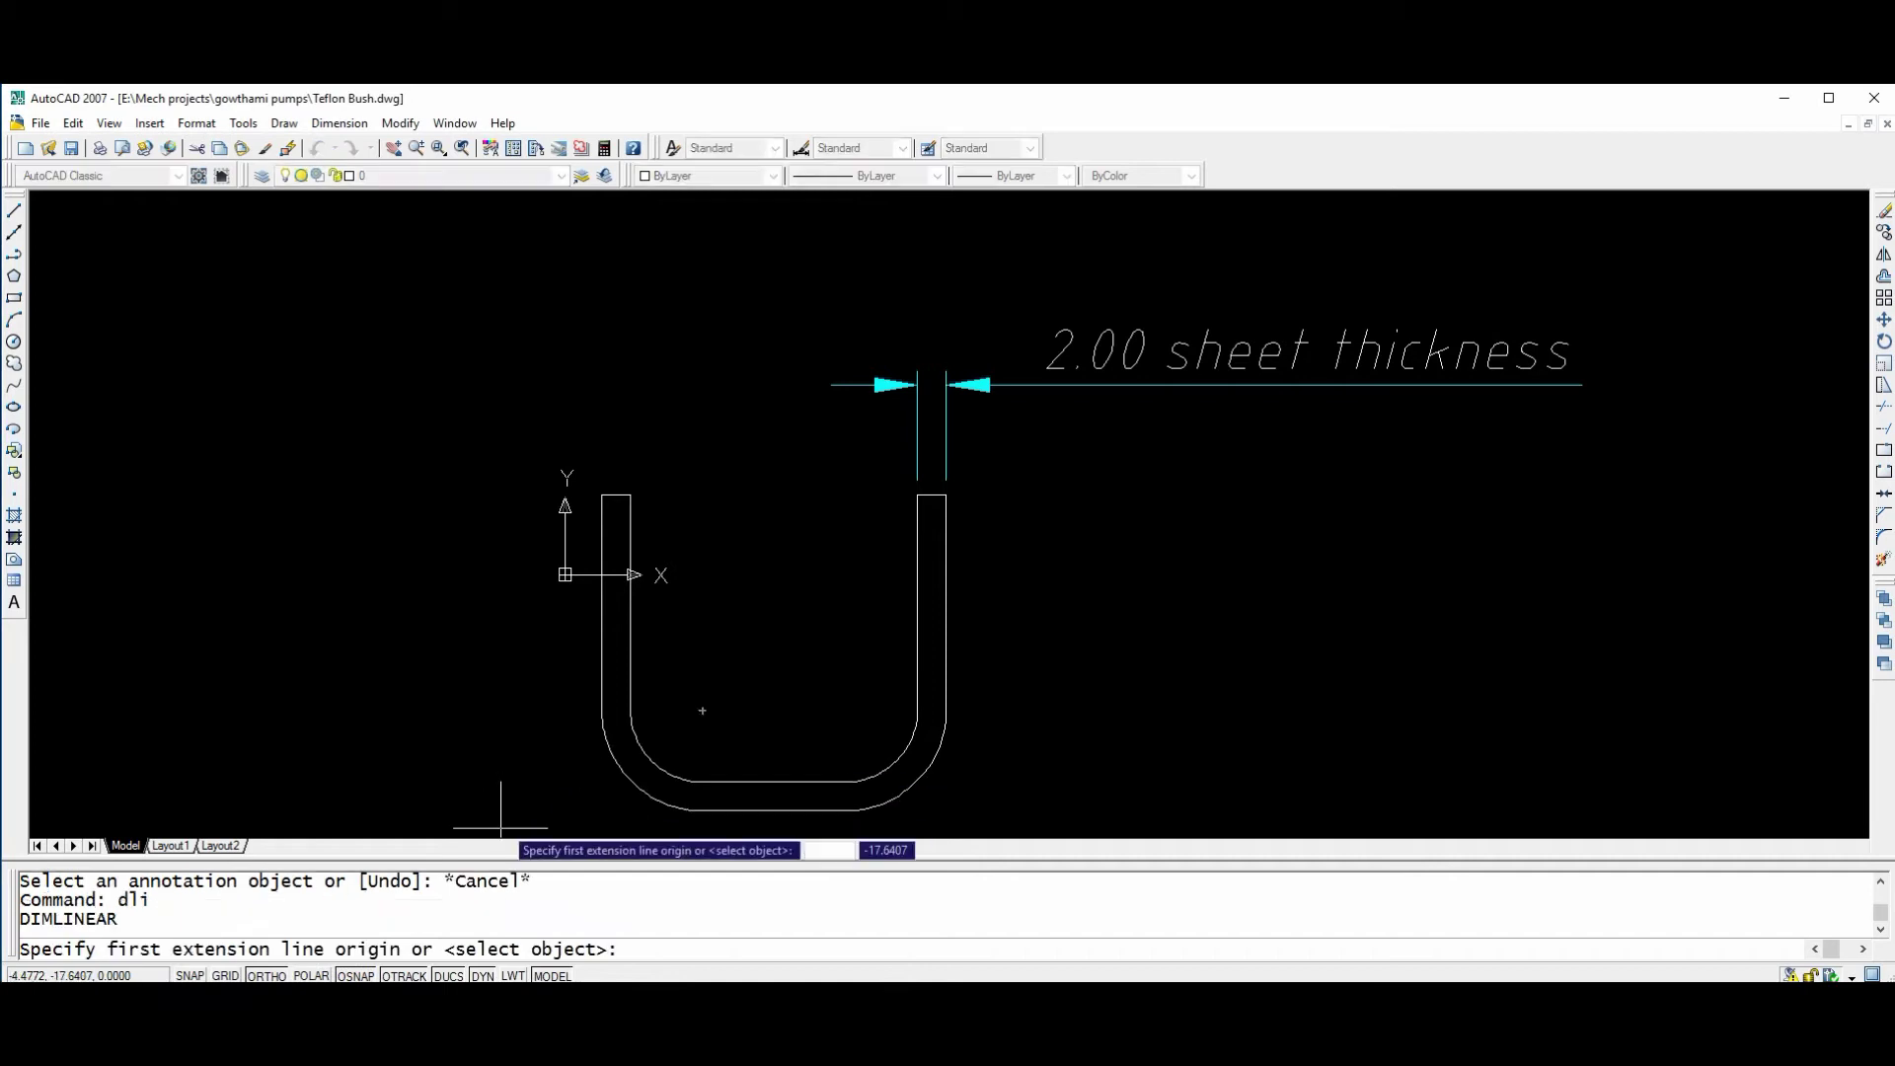
click(601, 710)
click(601, 495)
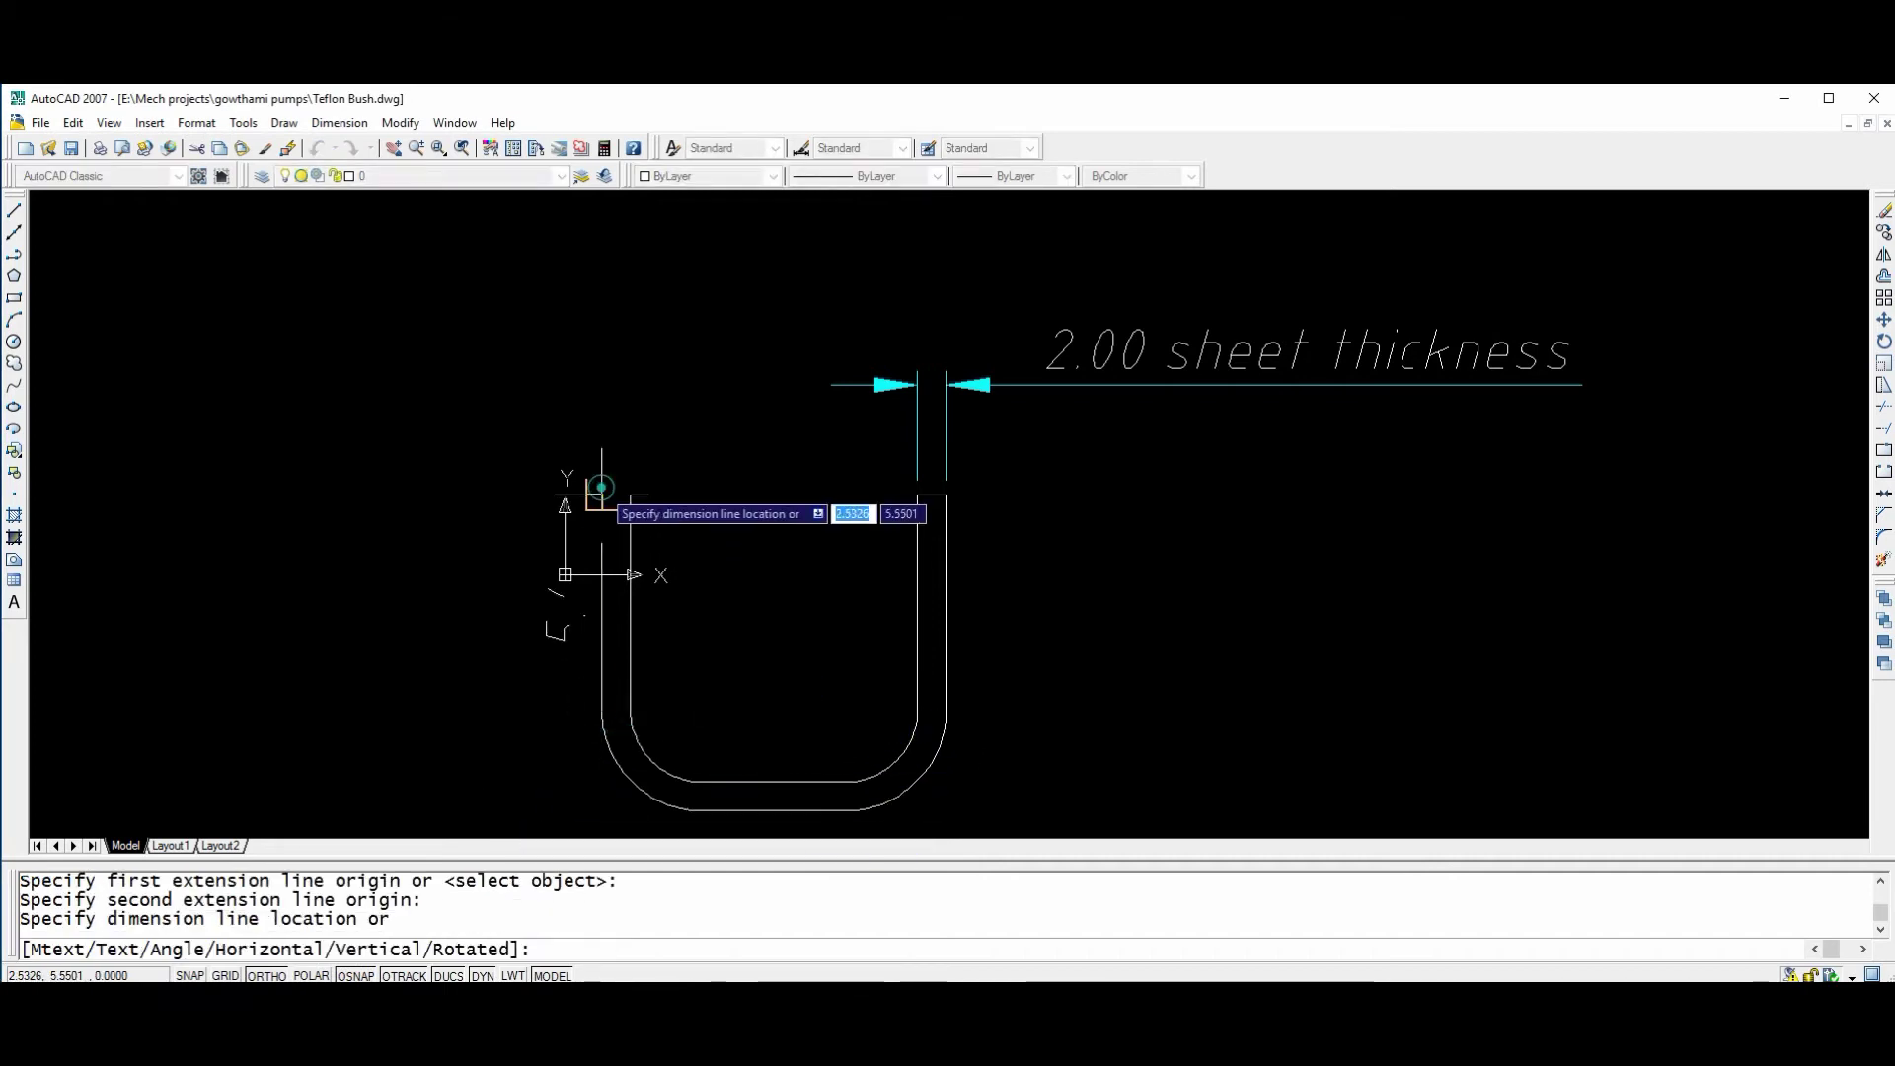
click(481, 545)
key(Return)
middle_drag(679, 819, 664, 582)
click(668, 572)
key(Escape)
Dimension the bottom straight as 10.00 and the right leg as 15.00.
key(Return)
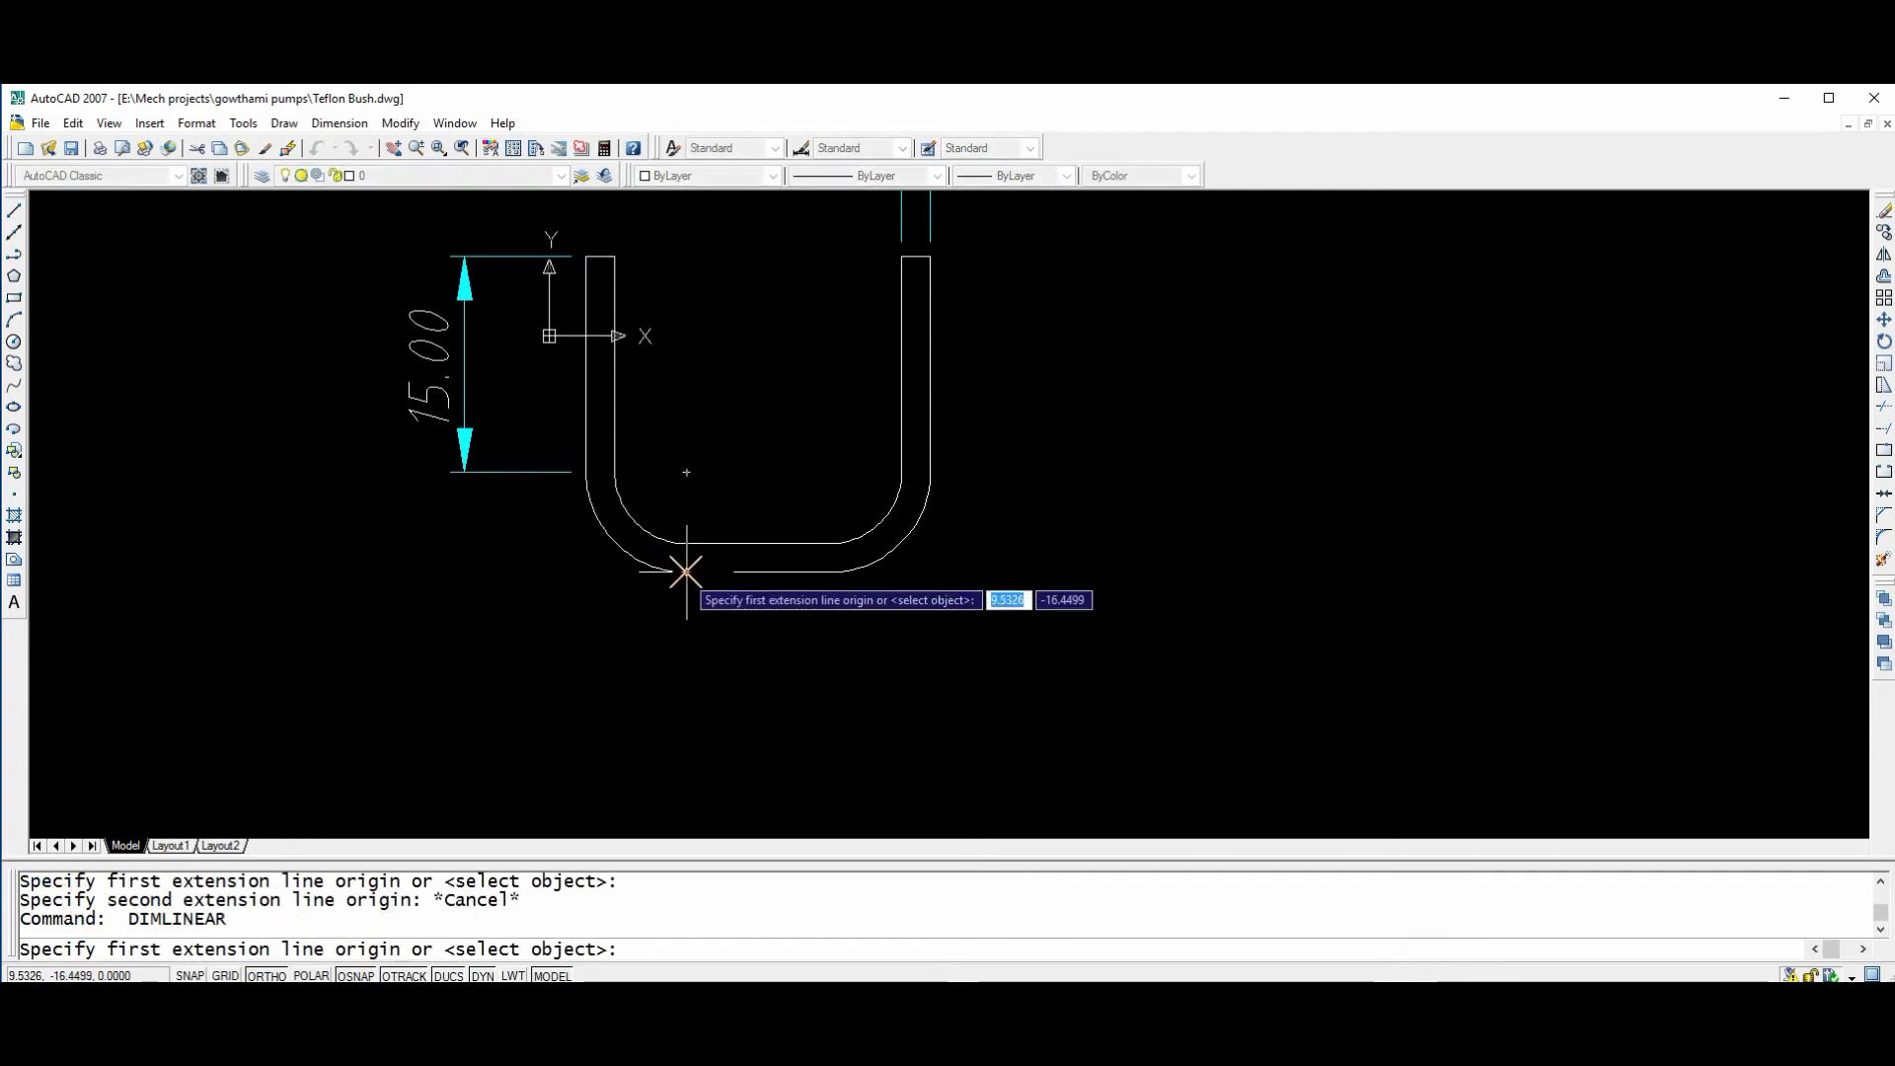
click(682, 570)
click(830, 571)
click(827, 697)
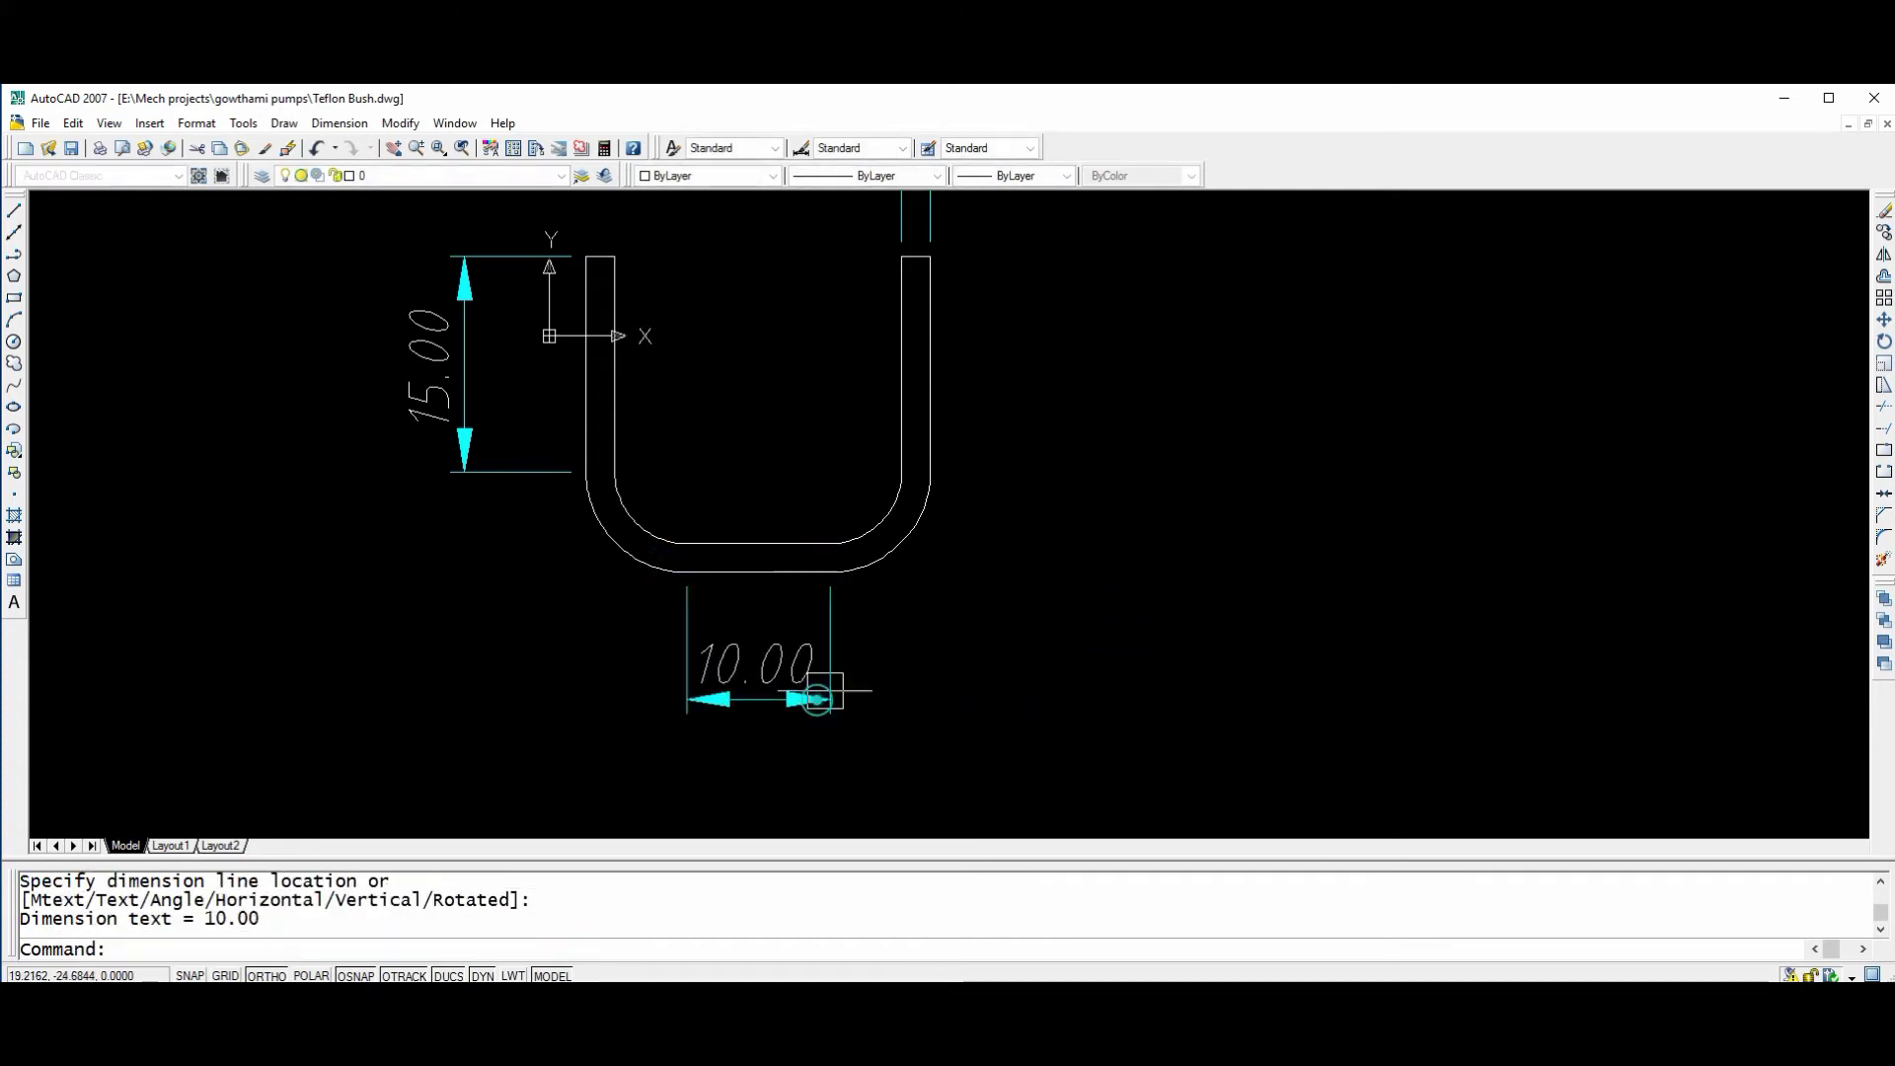
key(Return)
click(930, 472)
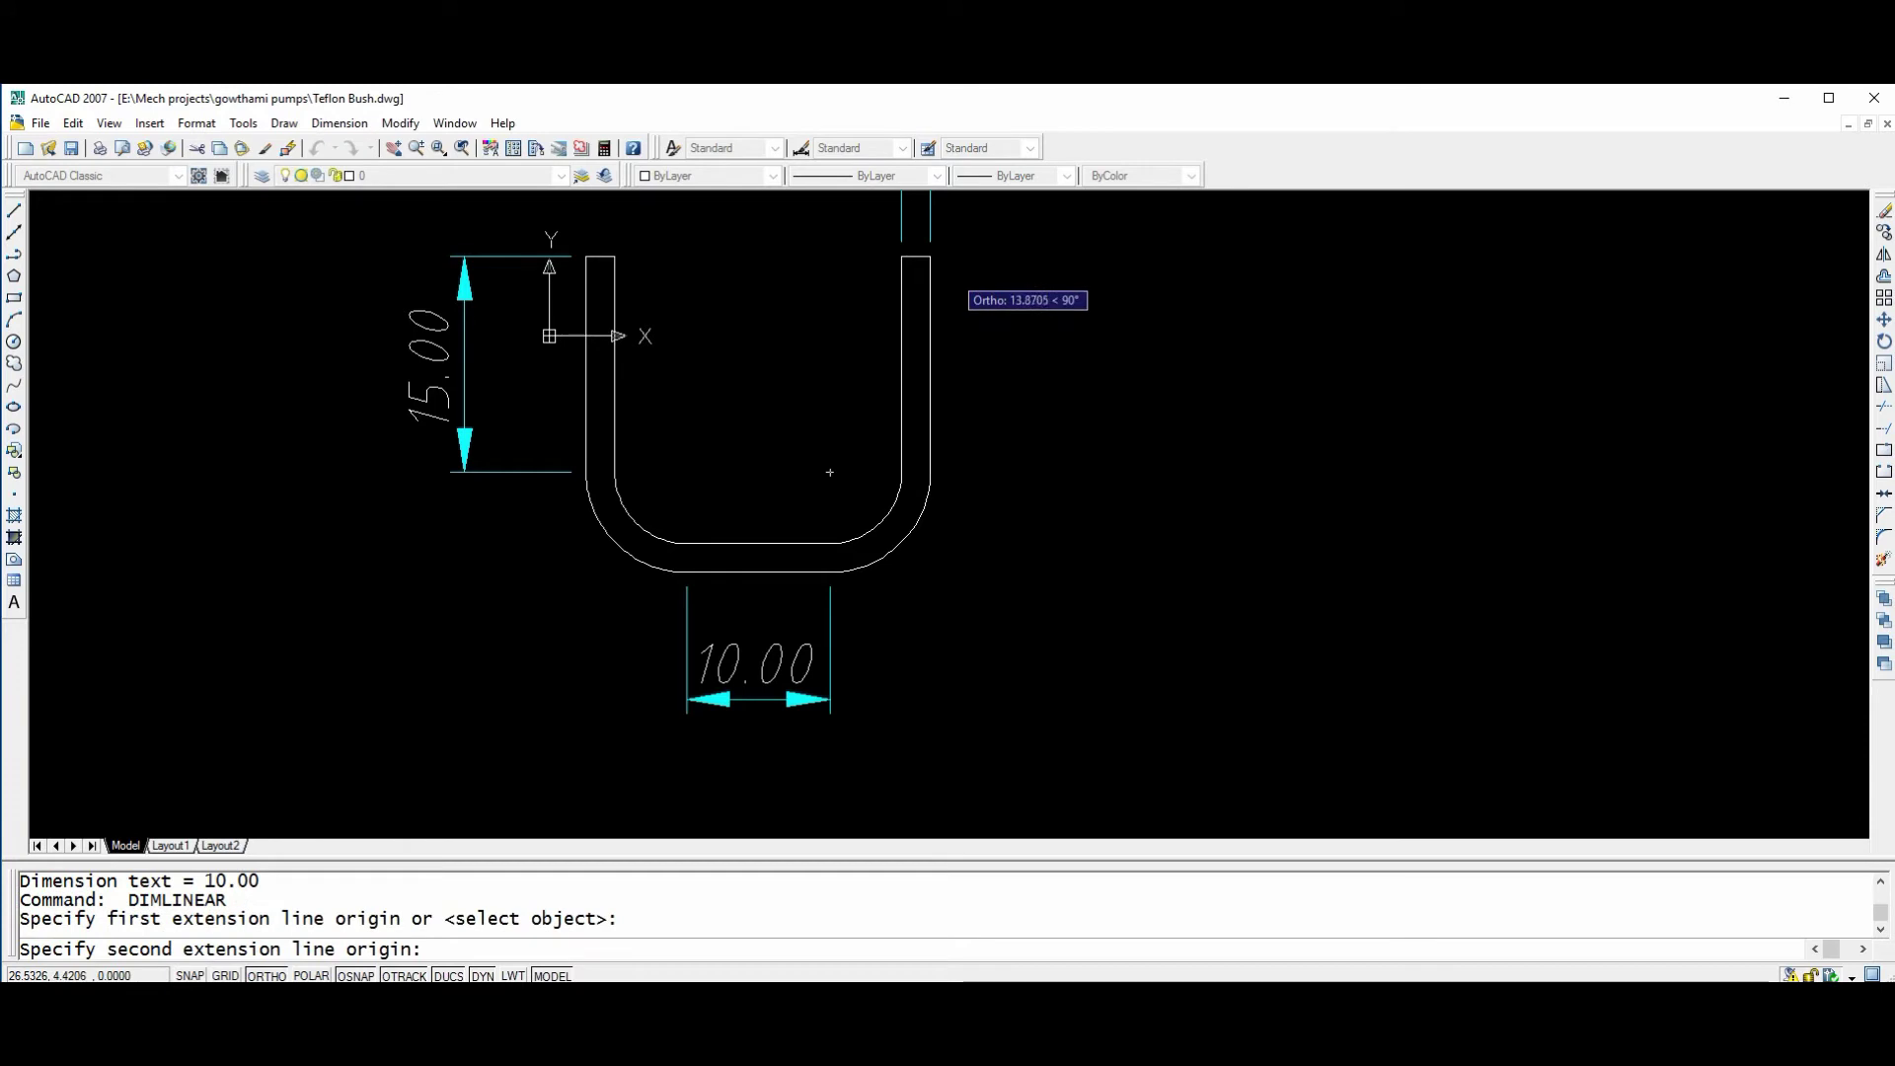
click(930, 257)
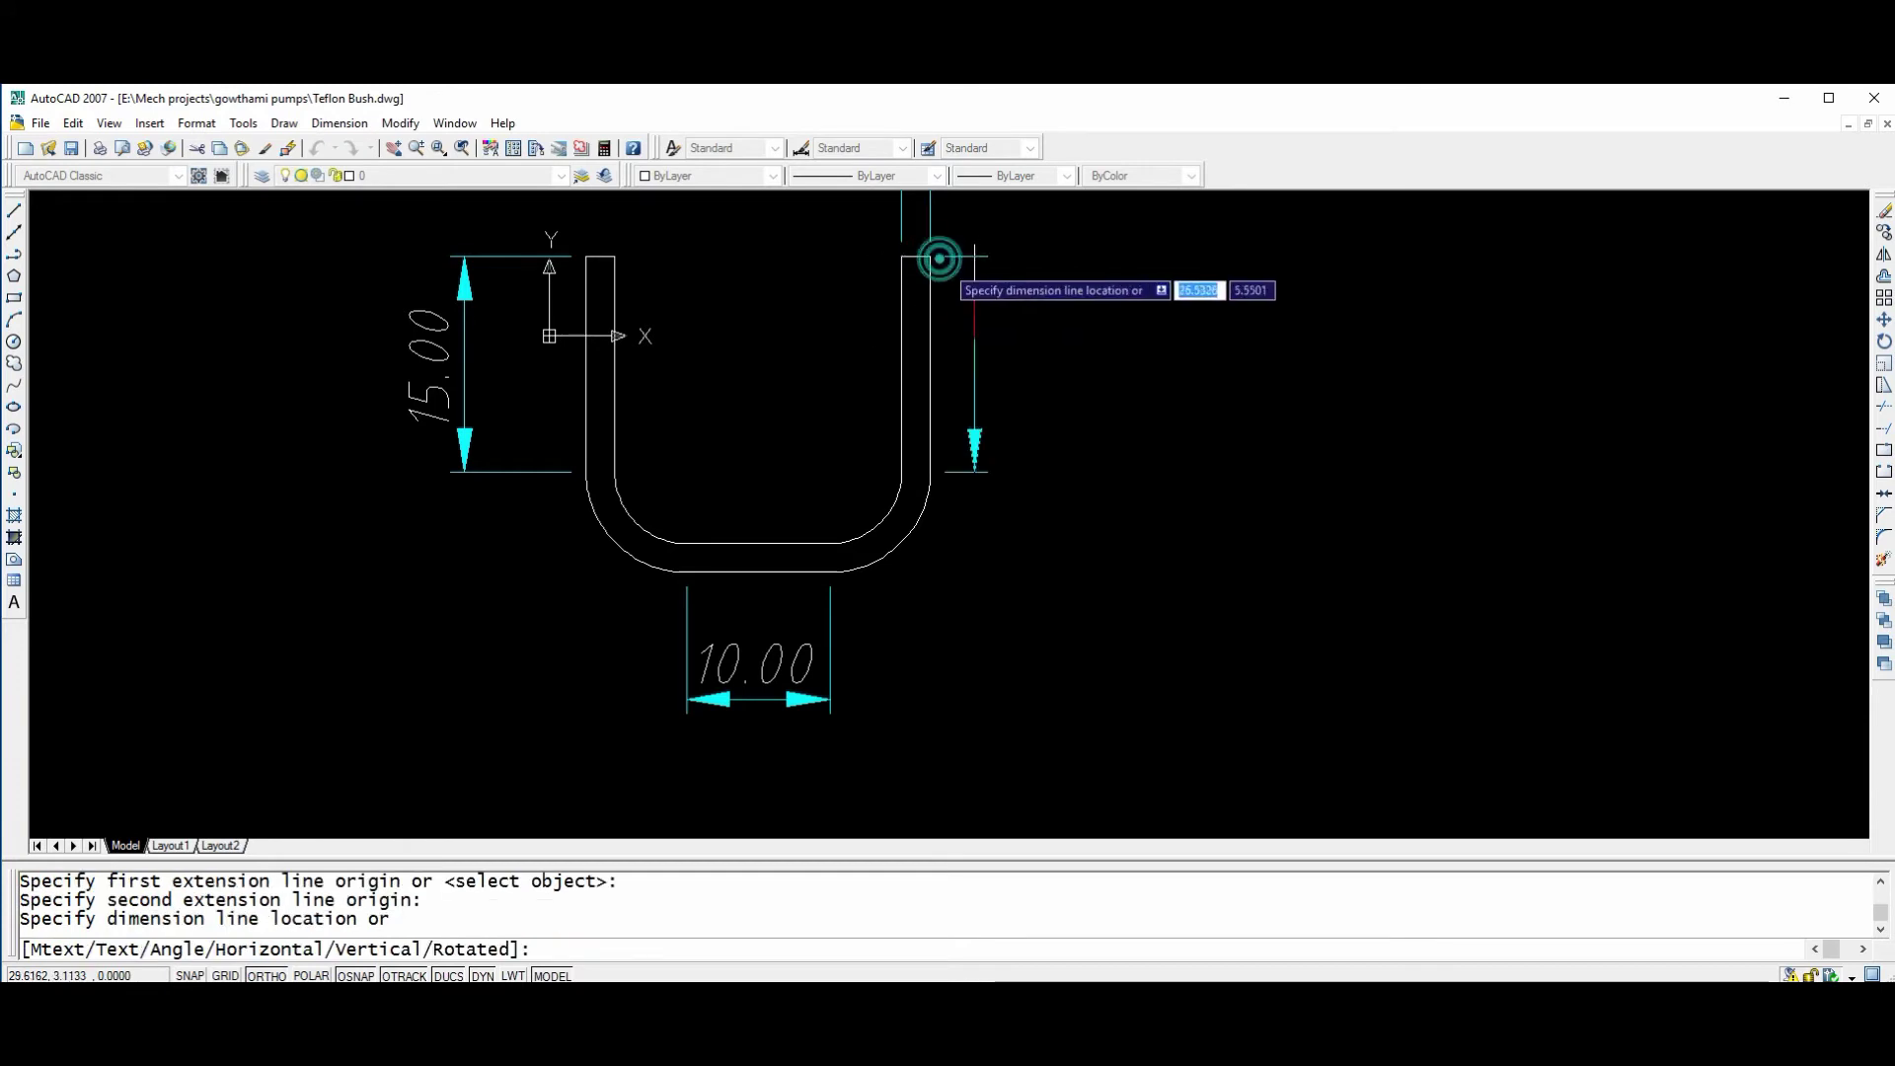
click(1068, 347)
scroll(1105, 622, down, 2)
middle_drag(1027, 639, 1037, 567)
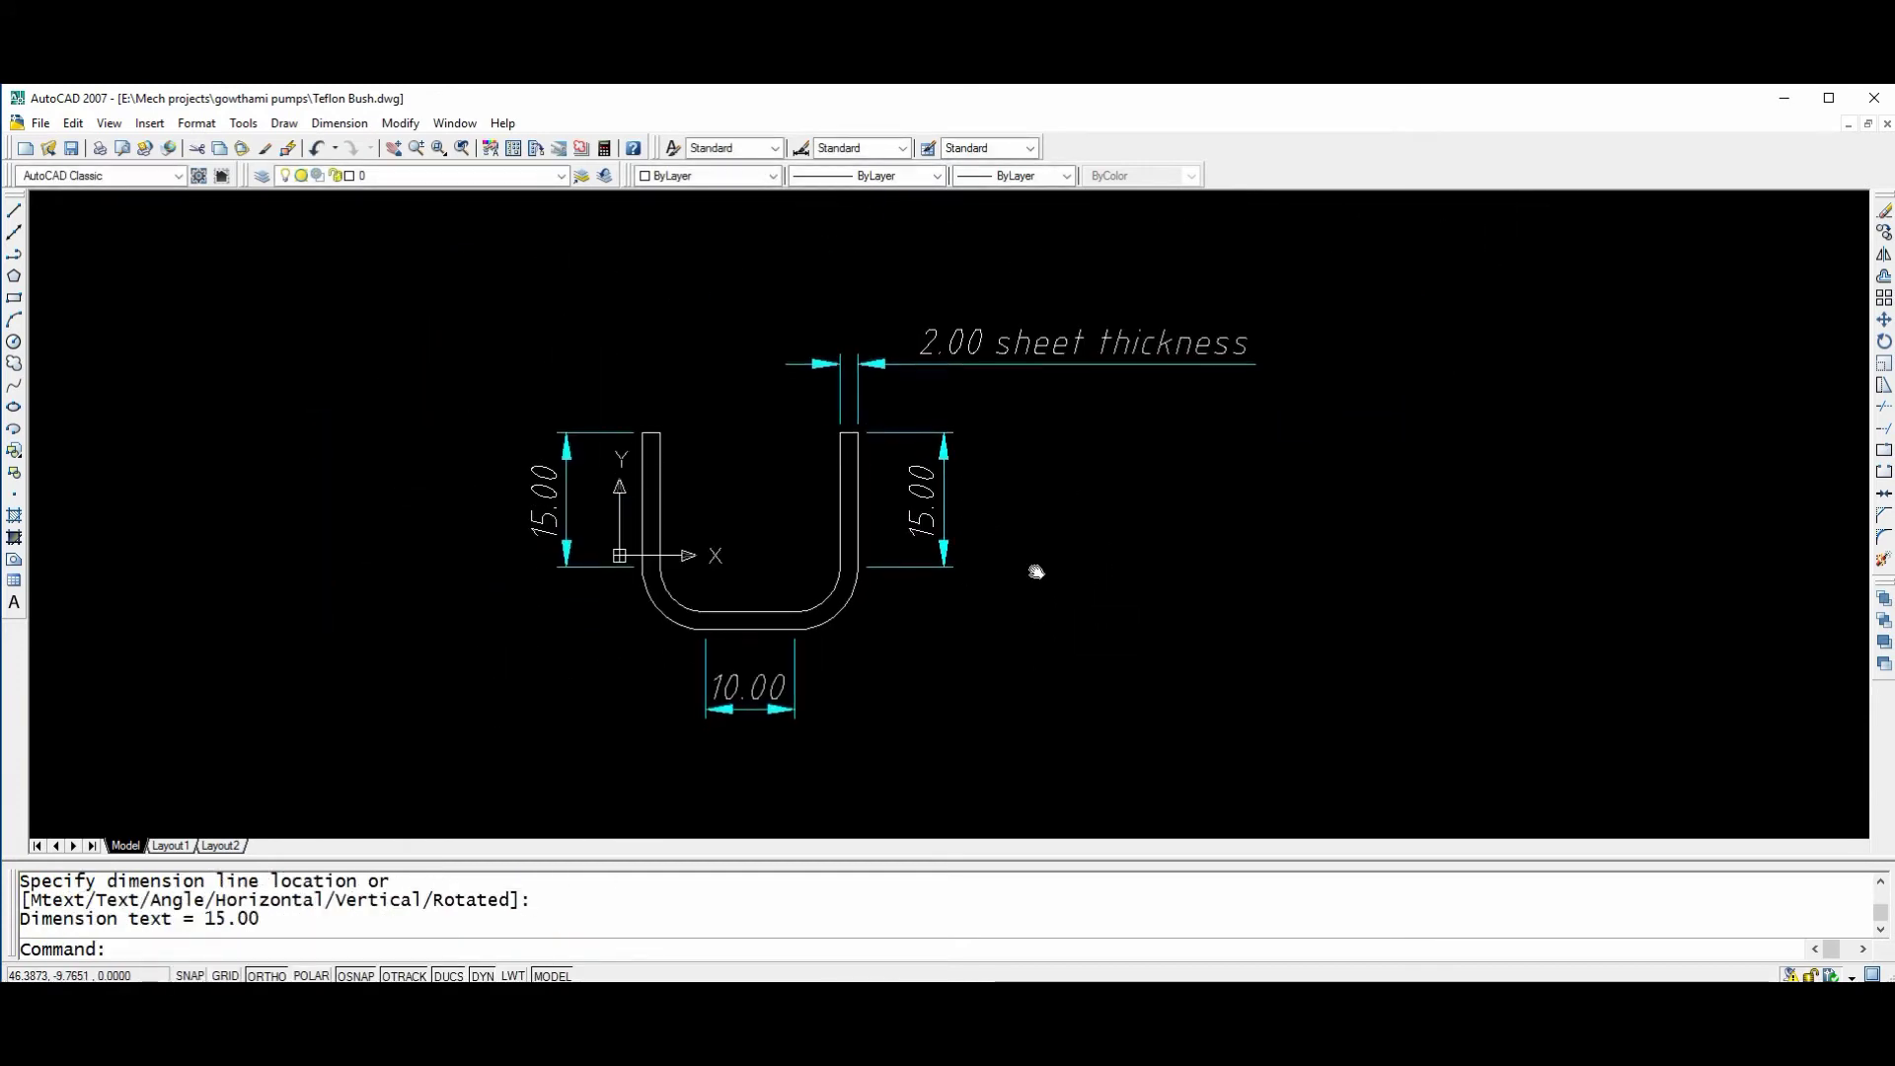
middle_drag(1037, 650, 1005, 653)
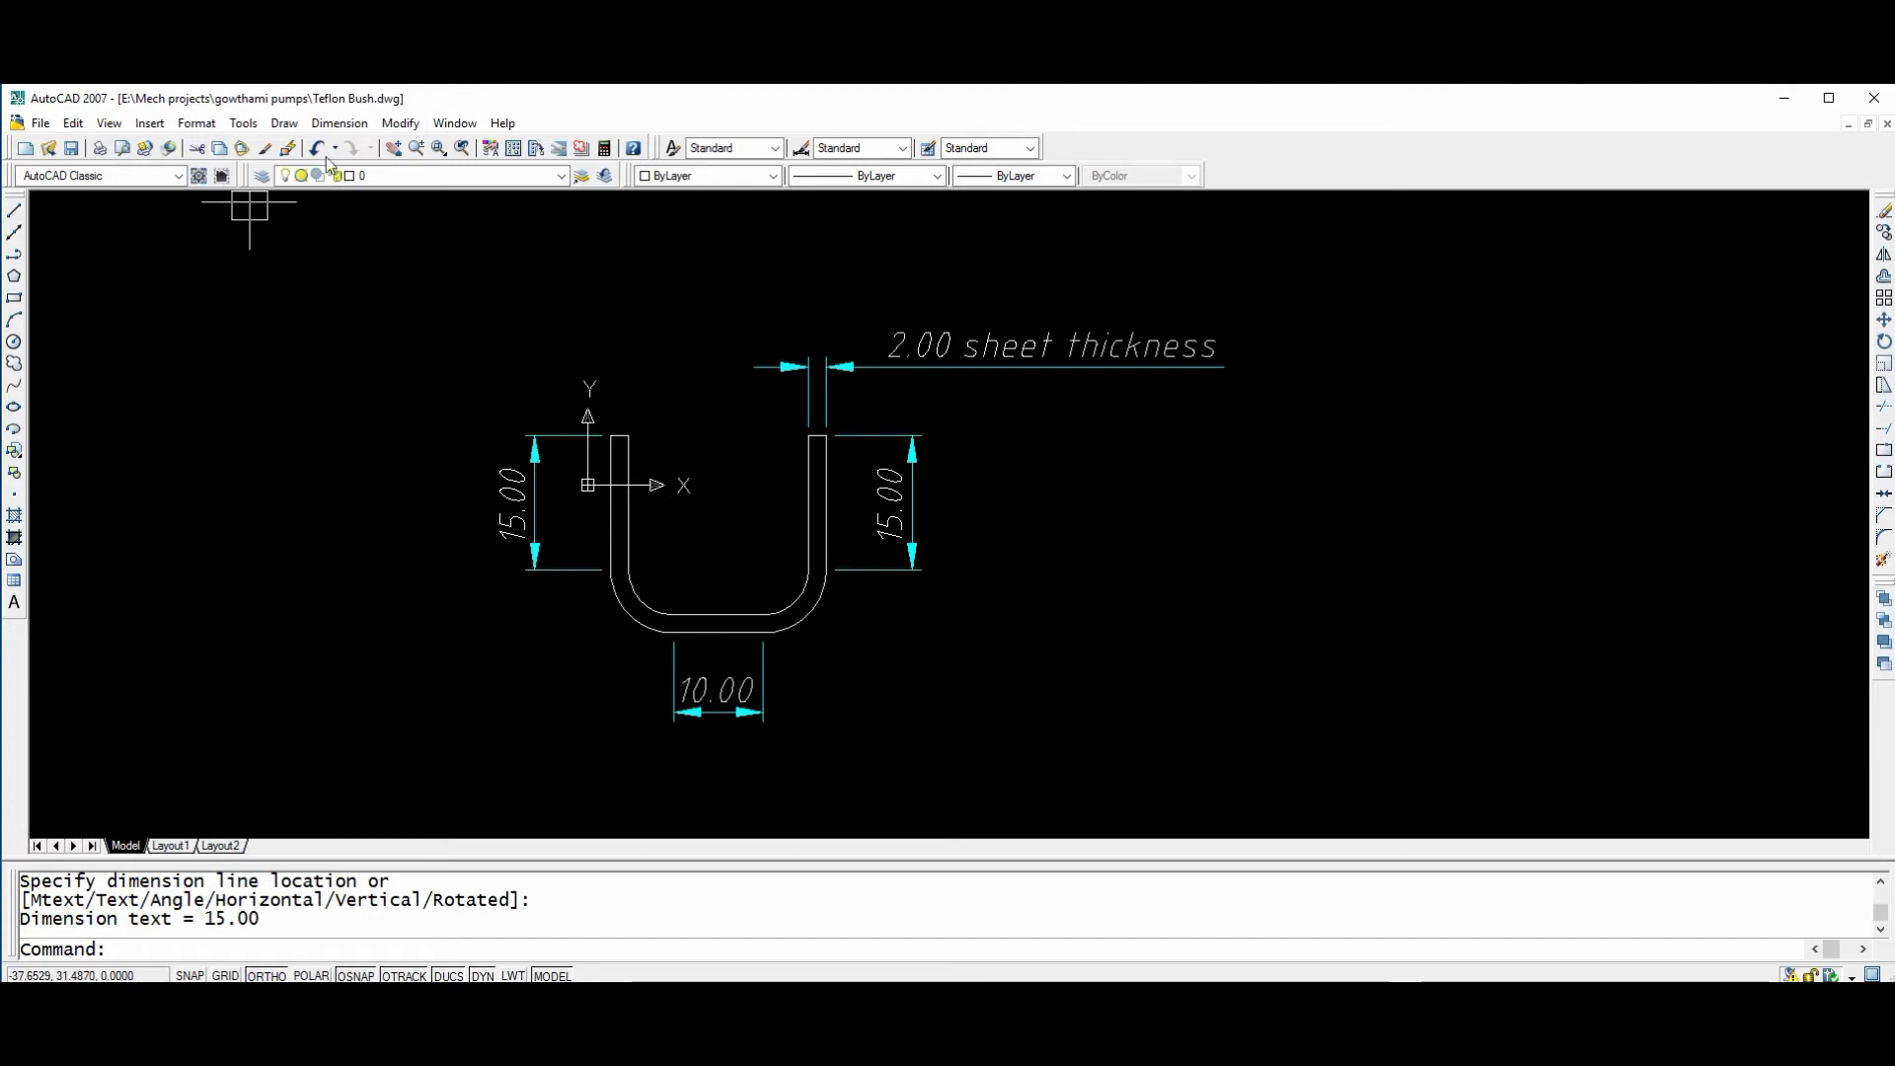
Open Load Application from Tools > AutoLISP and select BLANK in the LISP folder.
click(255, 122)
click(350, 471)
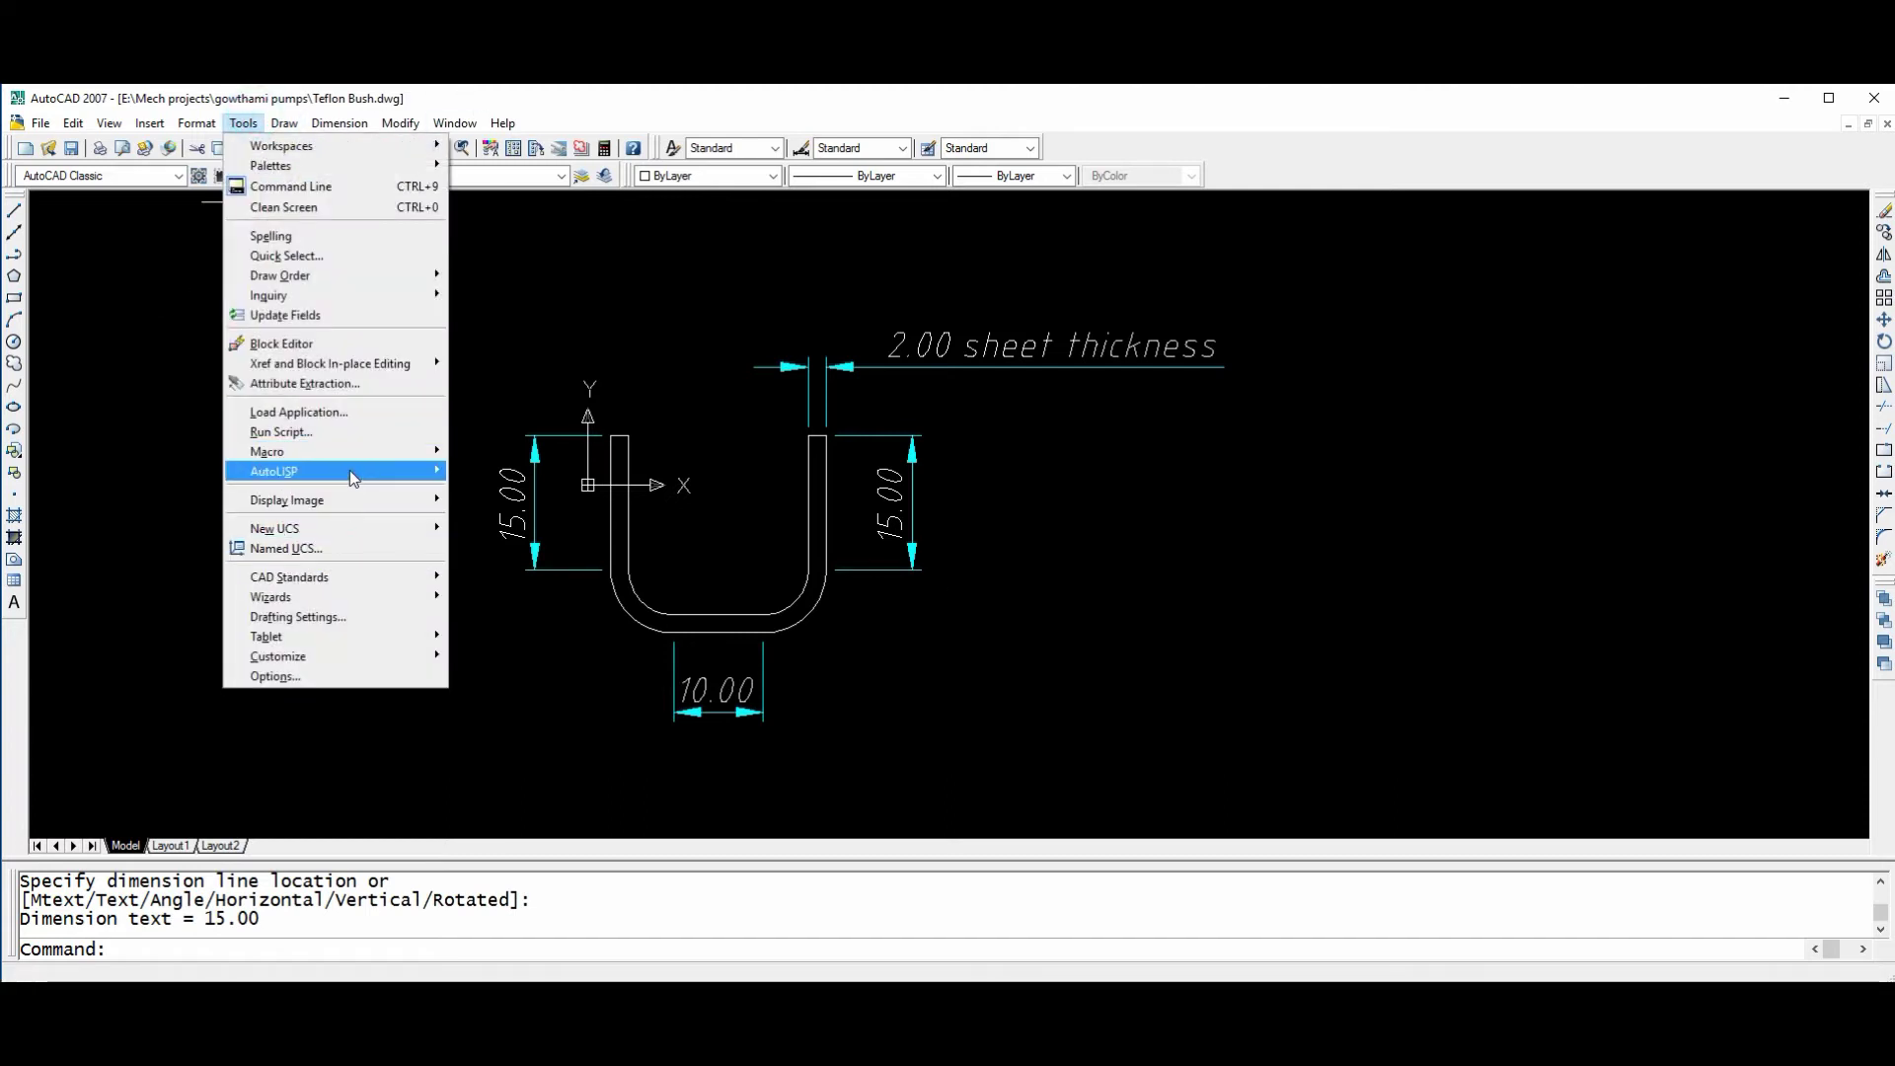
click(513, 472)
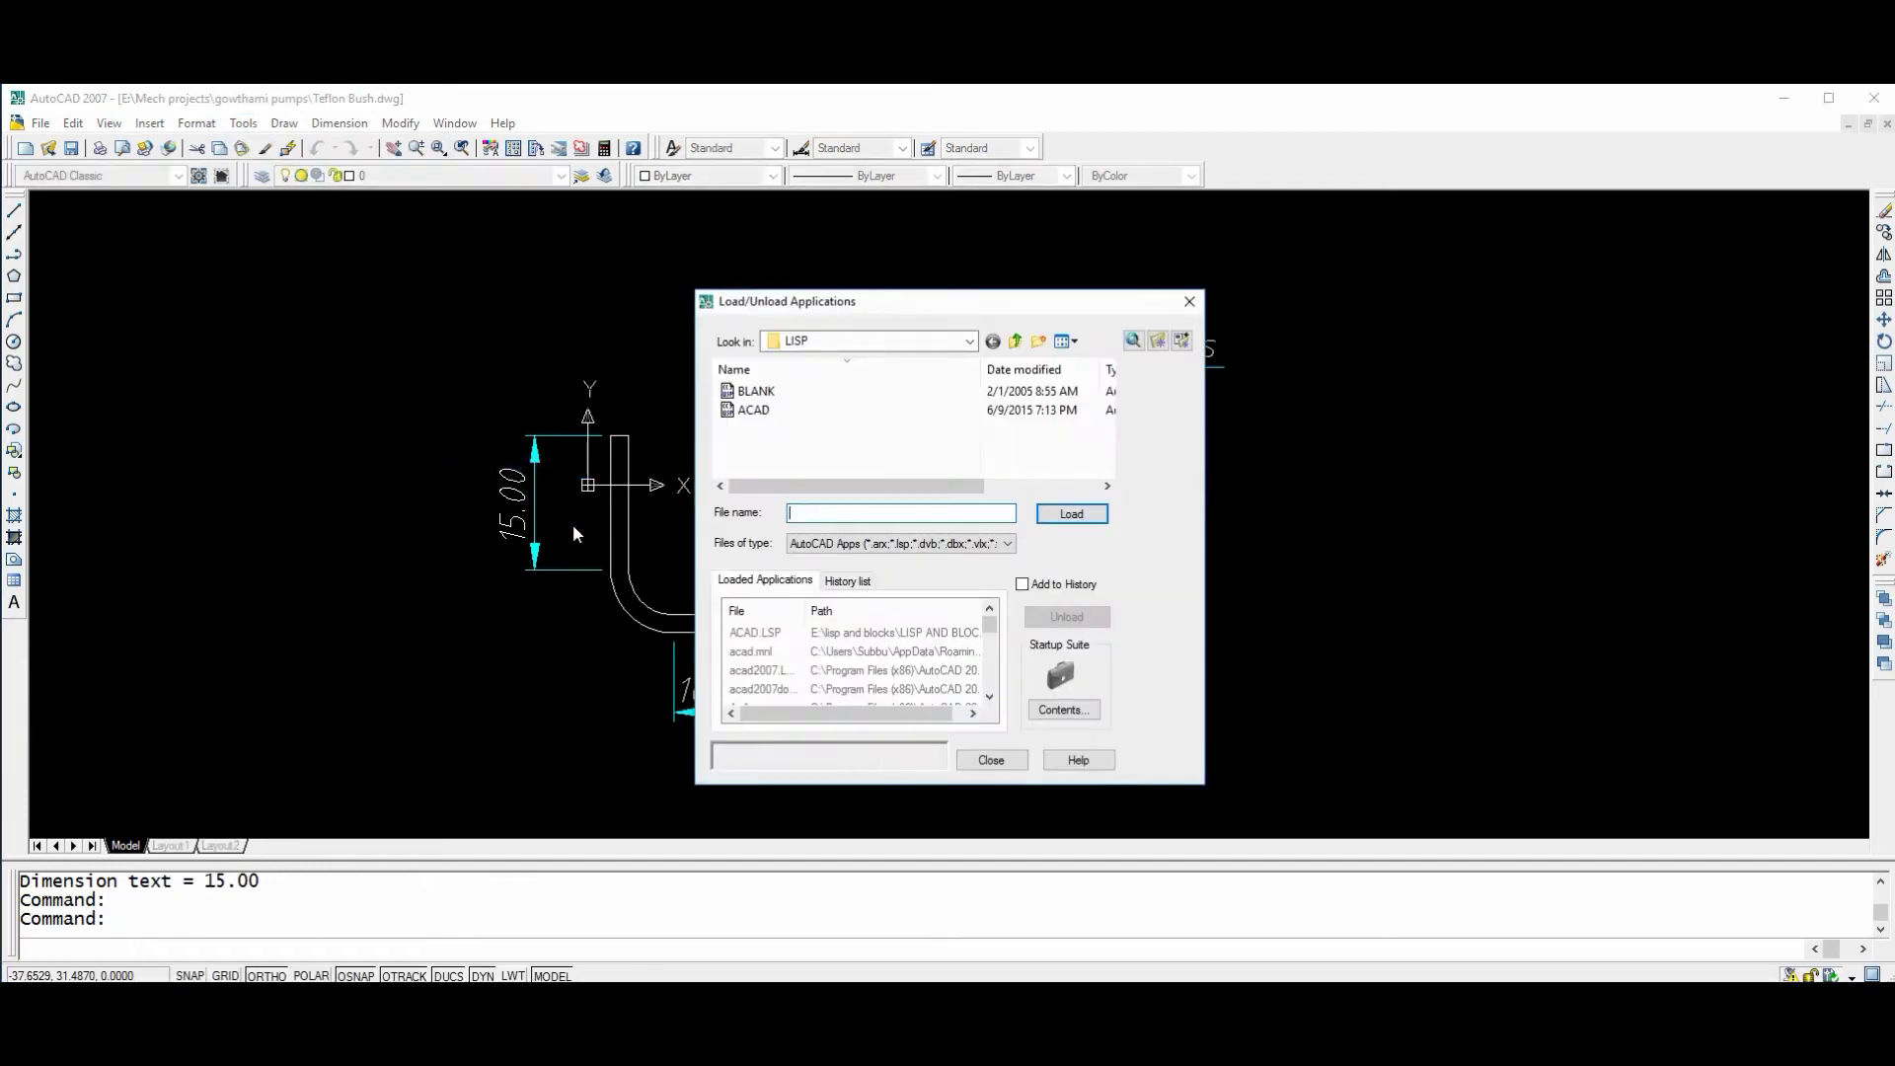
click(779, 393)
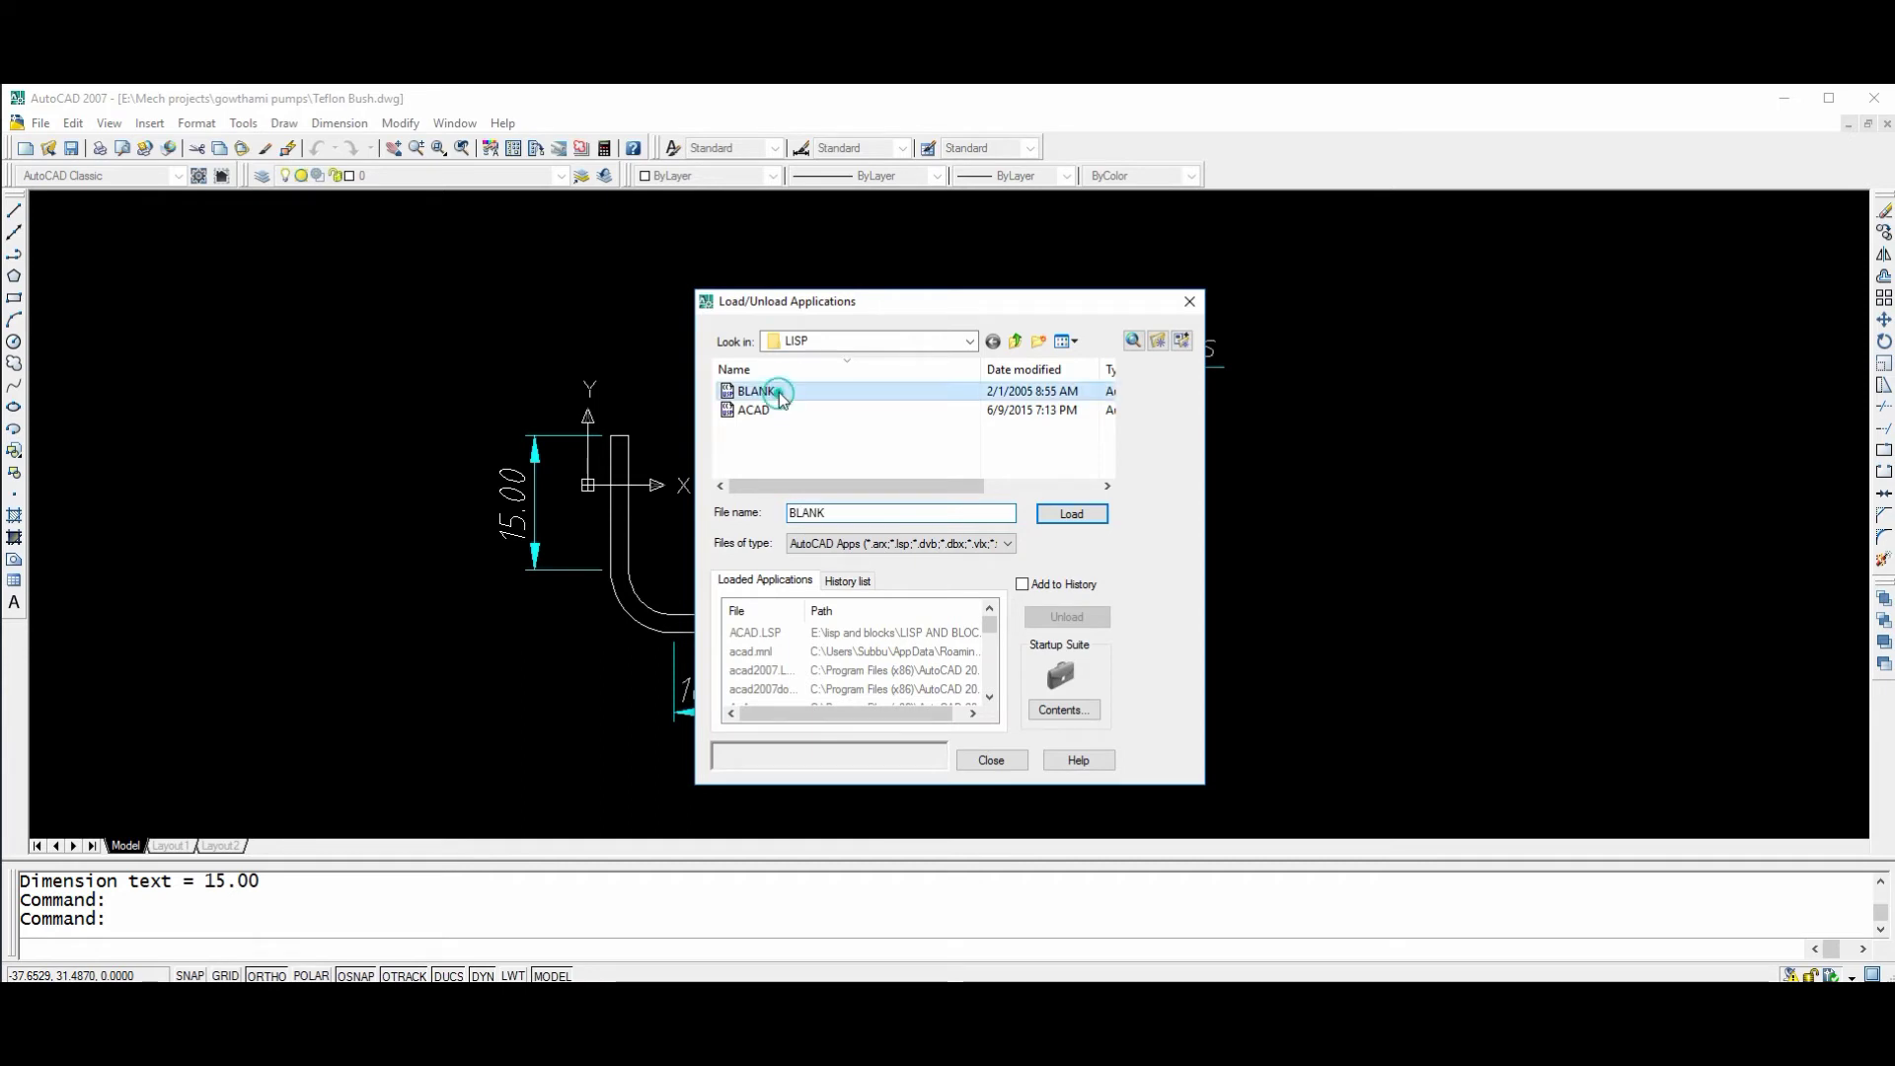
right_click(779, 394)
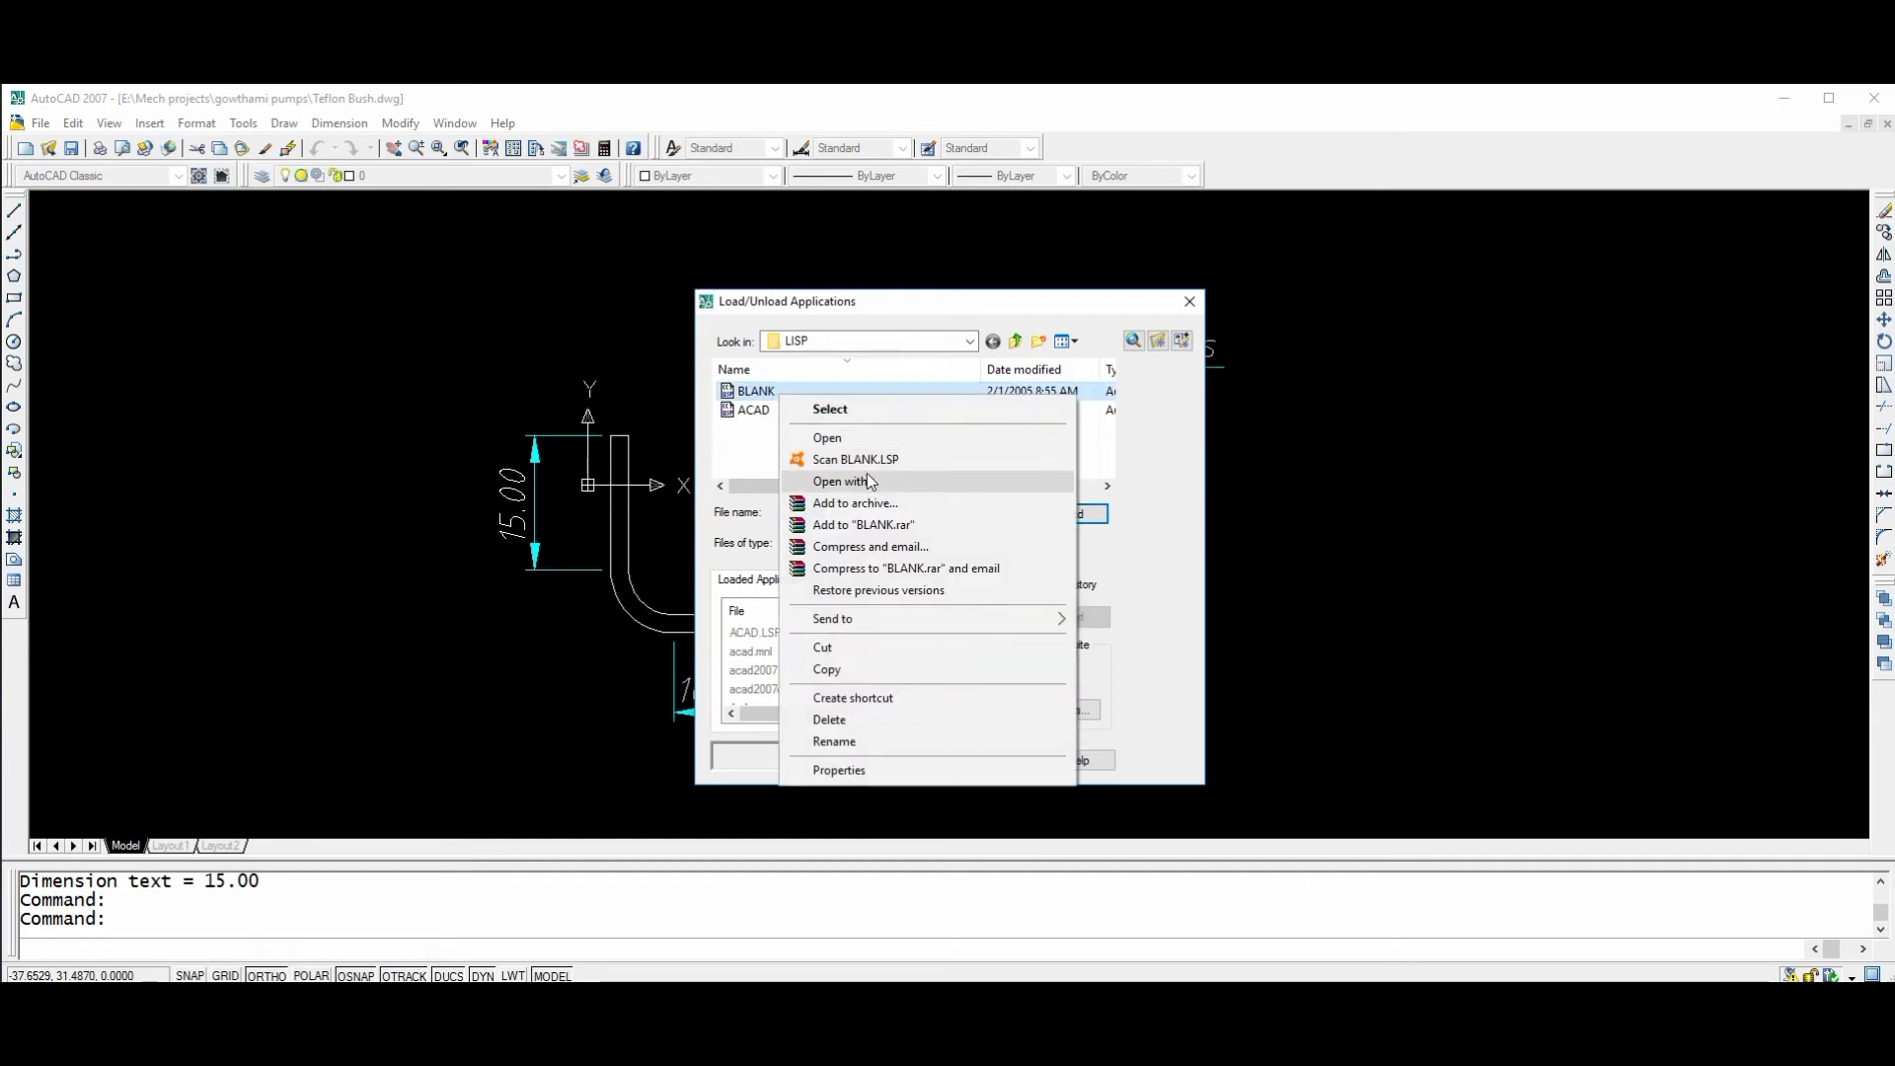
View BLANK.LSP's source code in Notepad, then close Notepad.
click(862, 434)
scroll(413, 356, down, 12)
scroll(518, 417, up, 10)
scroll(517, 418, up, 11)
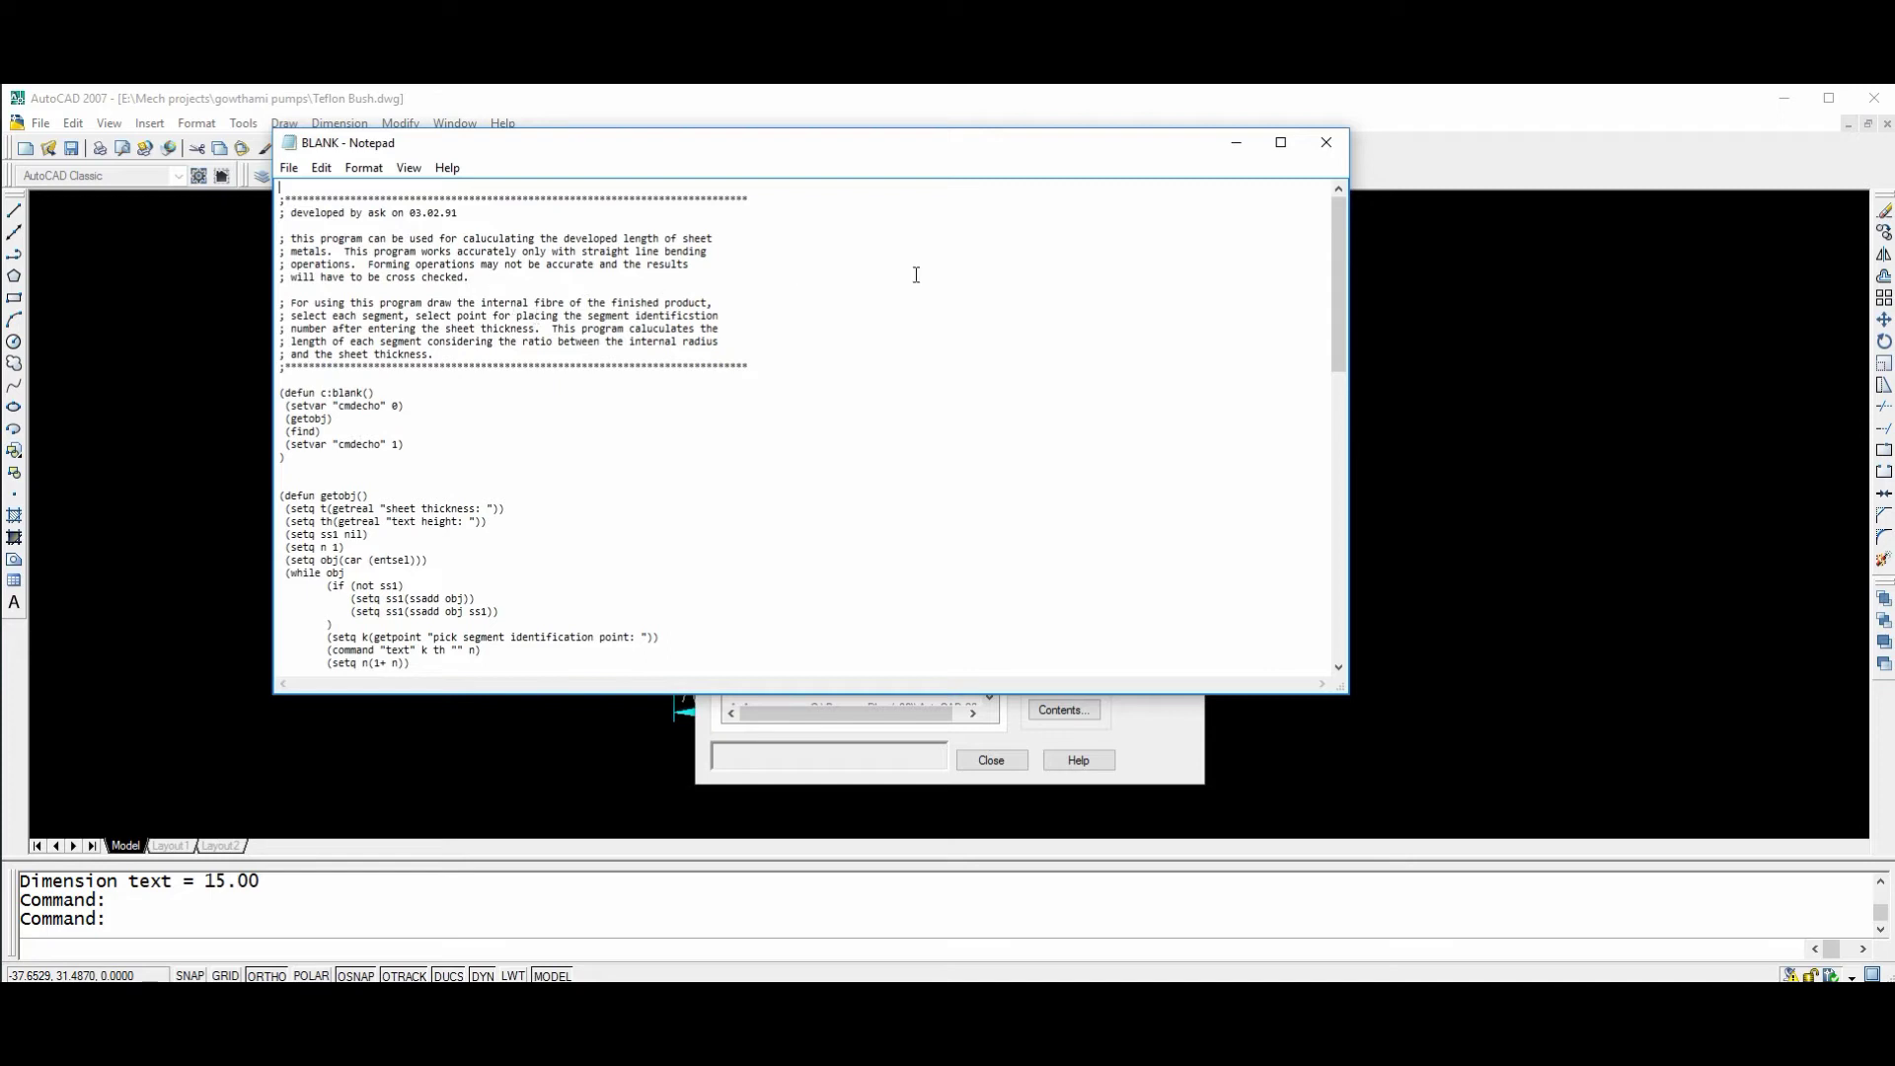
click(1326, 144)
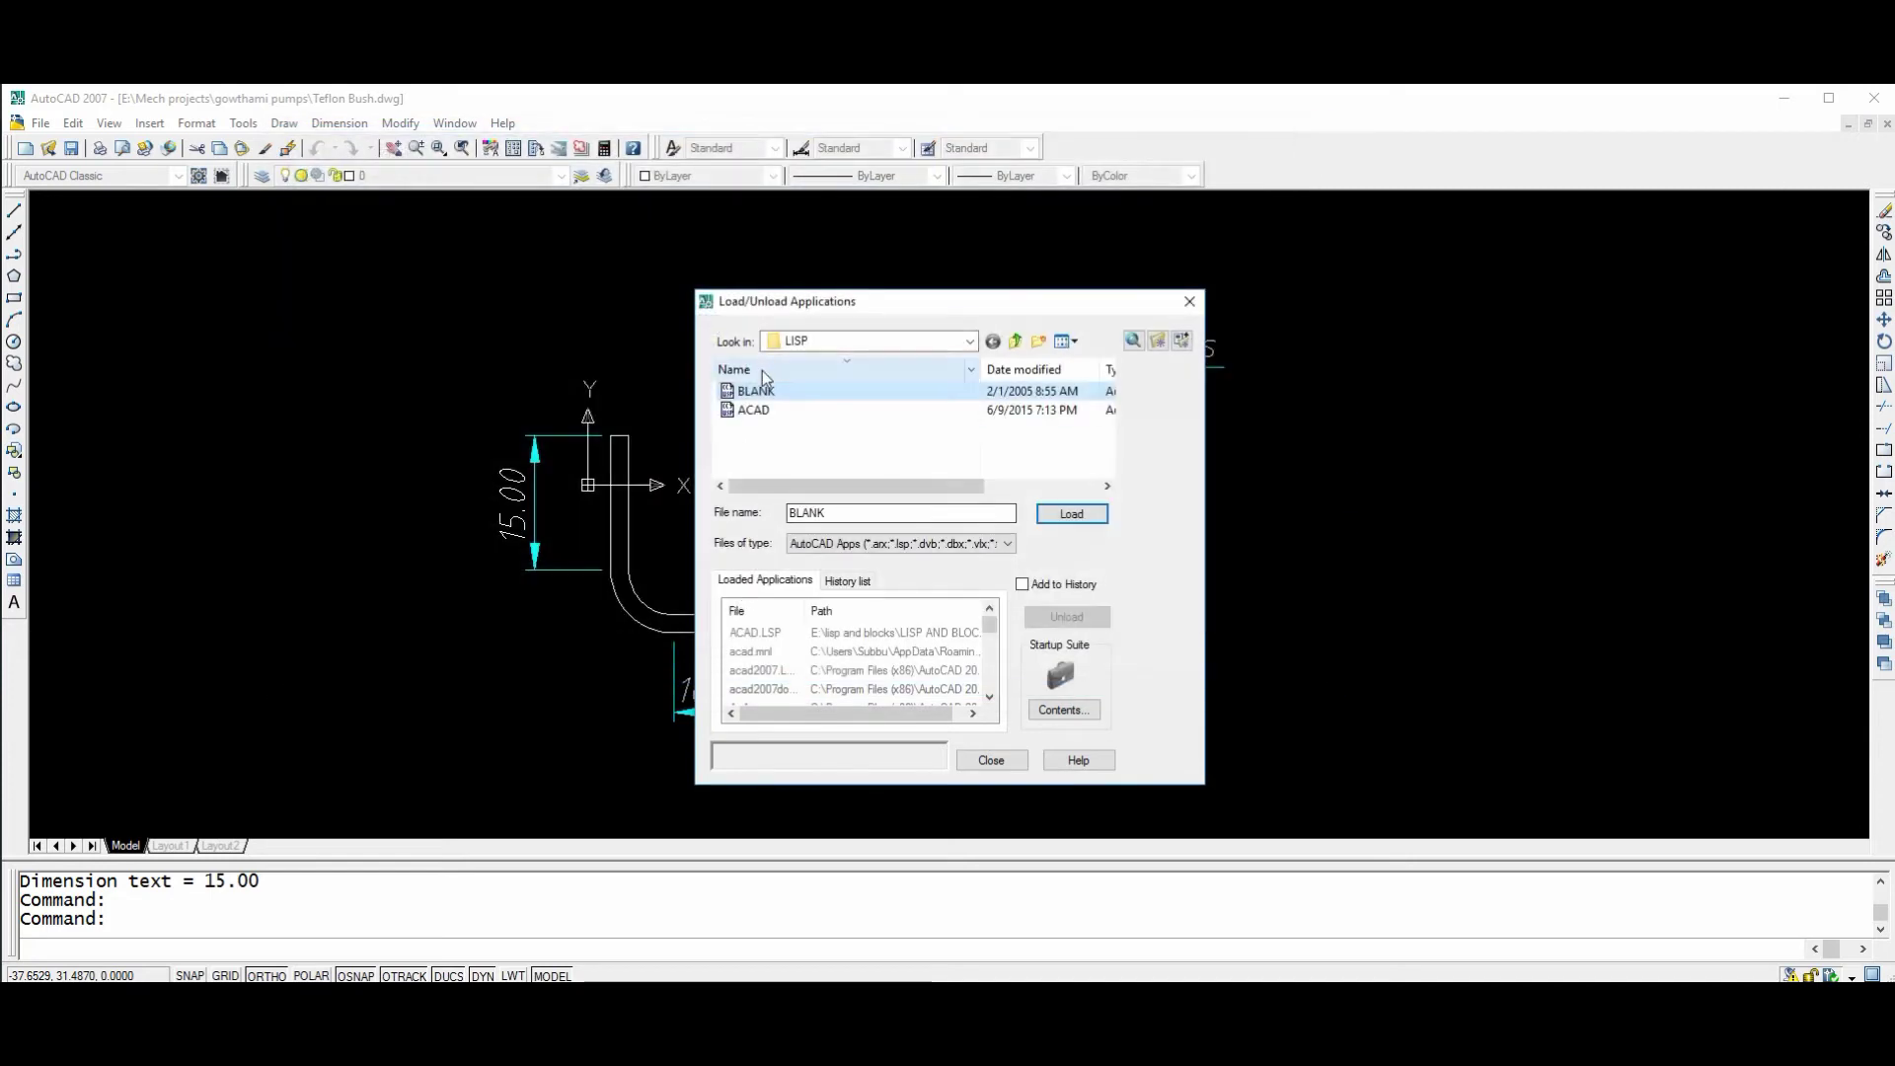
Load BLANK.LSP and run blank with sheet thickness 2 and text height 1.
click(1076, 517)
click(991, 760)
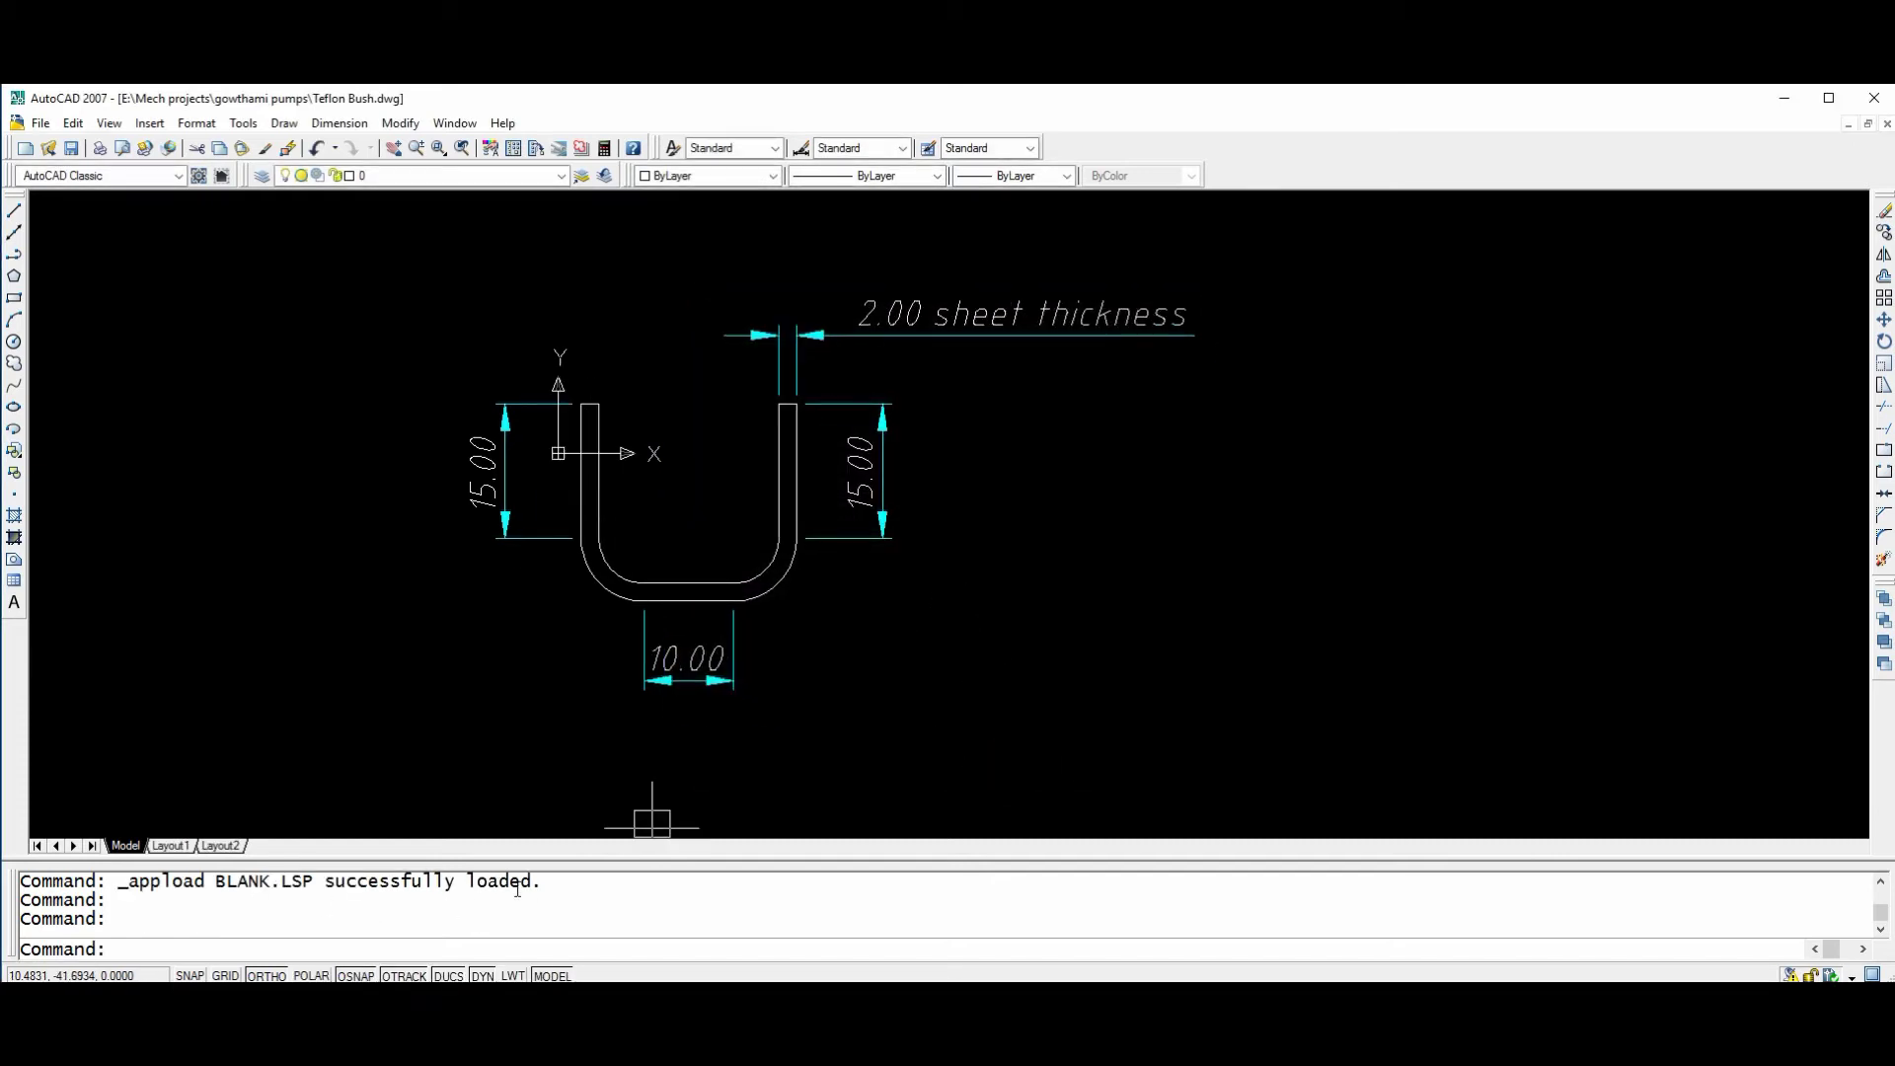
drag(568, 881, 131, 861)
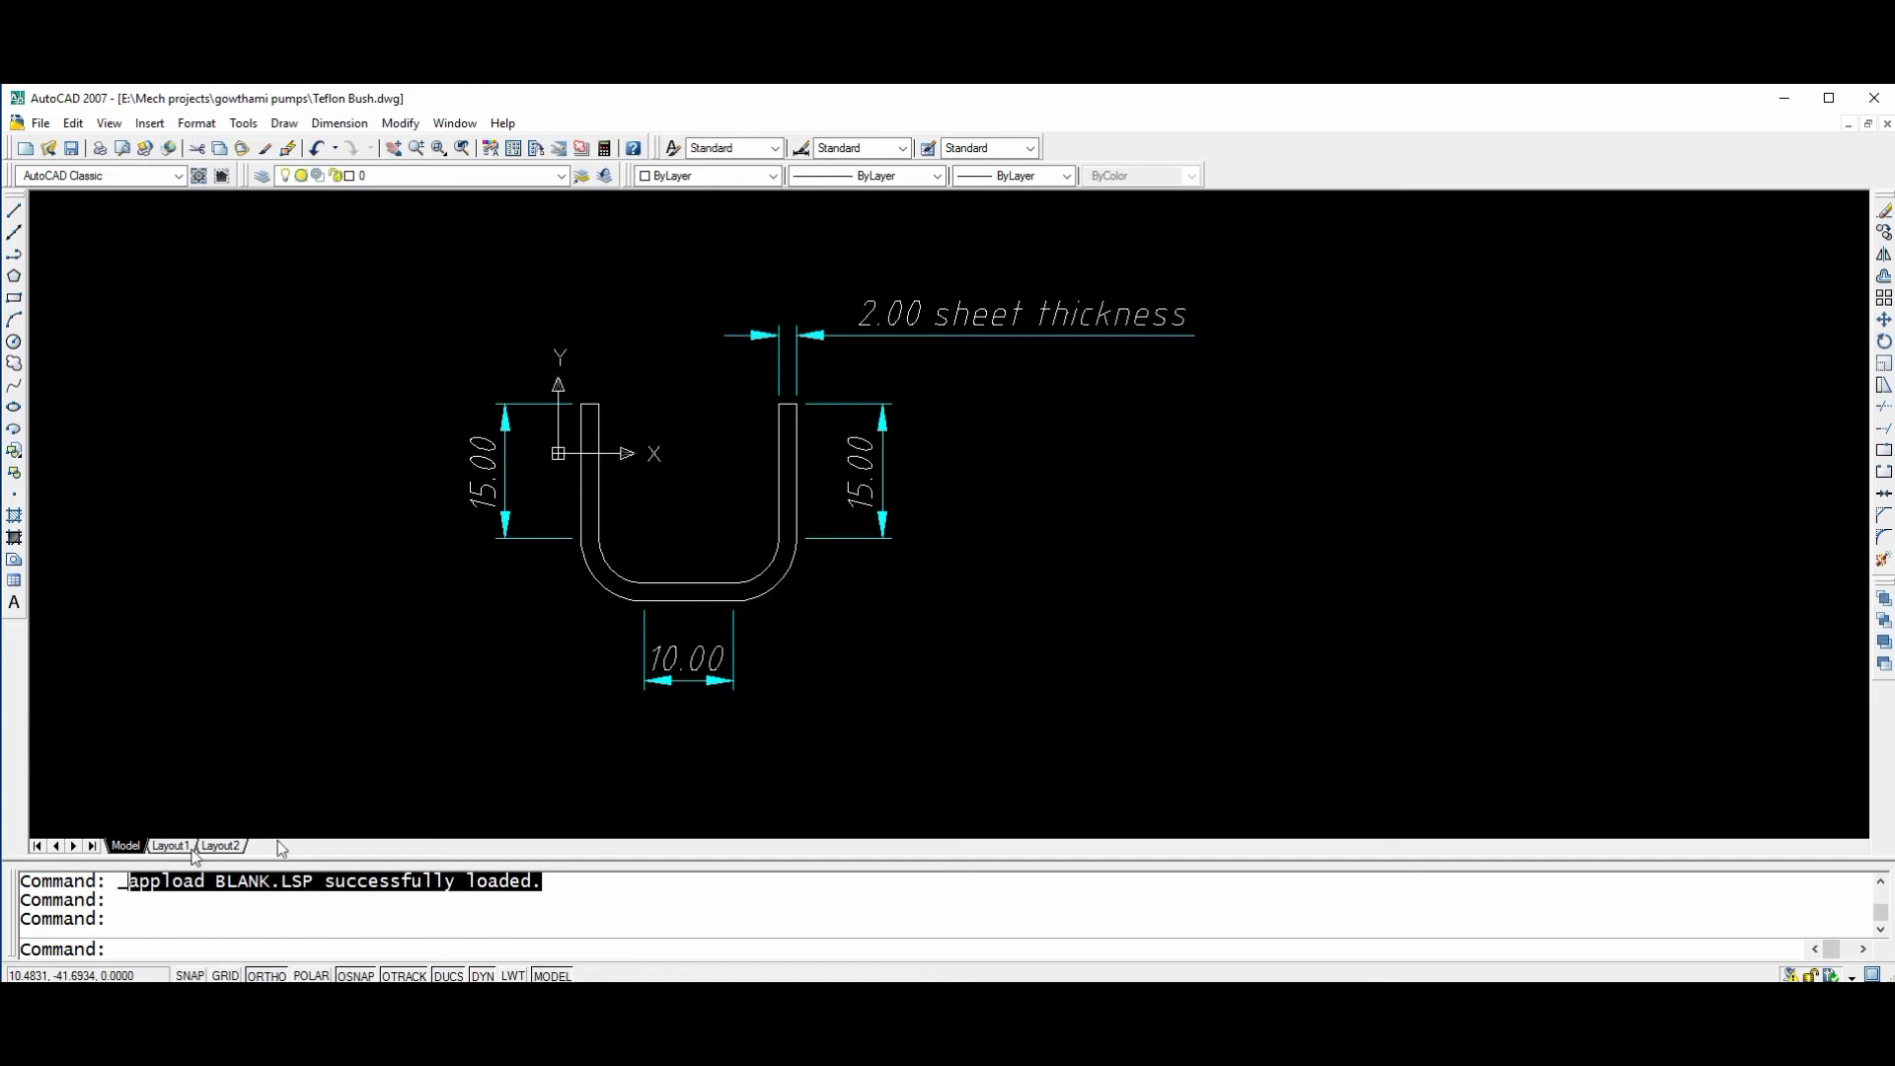
click(874, 717)
click(859, 663)
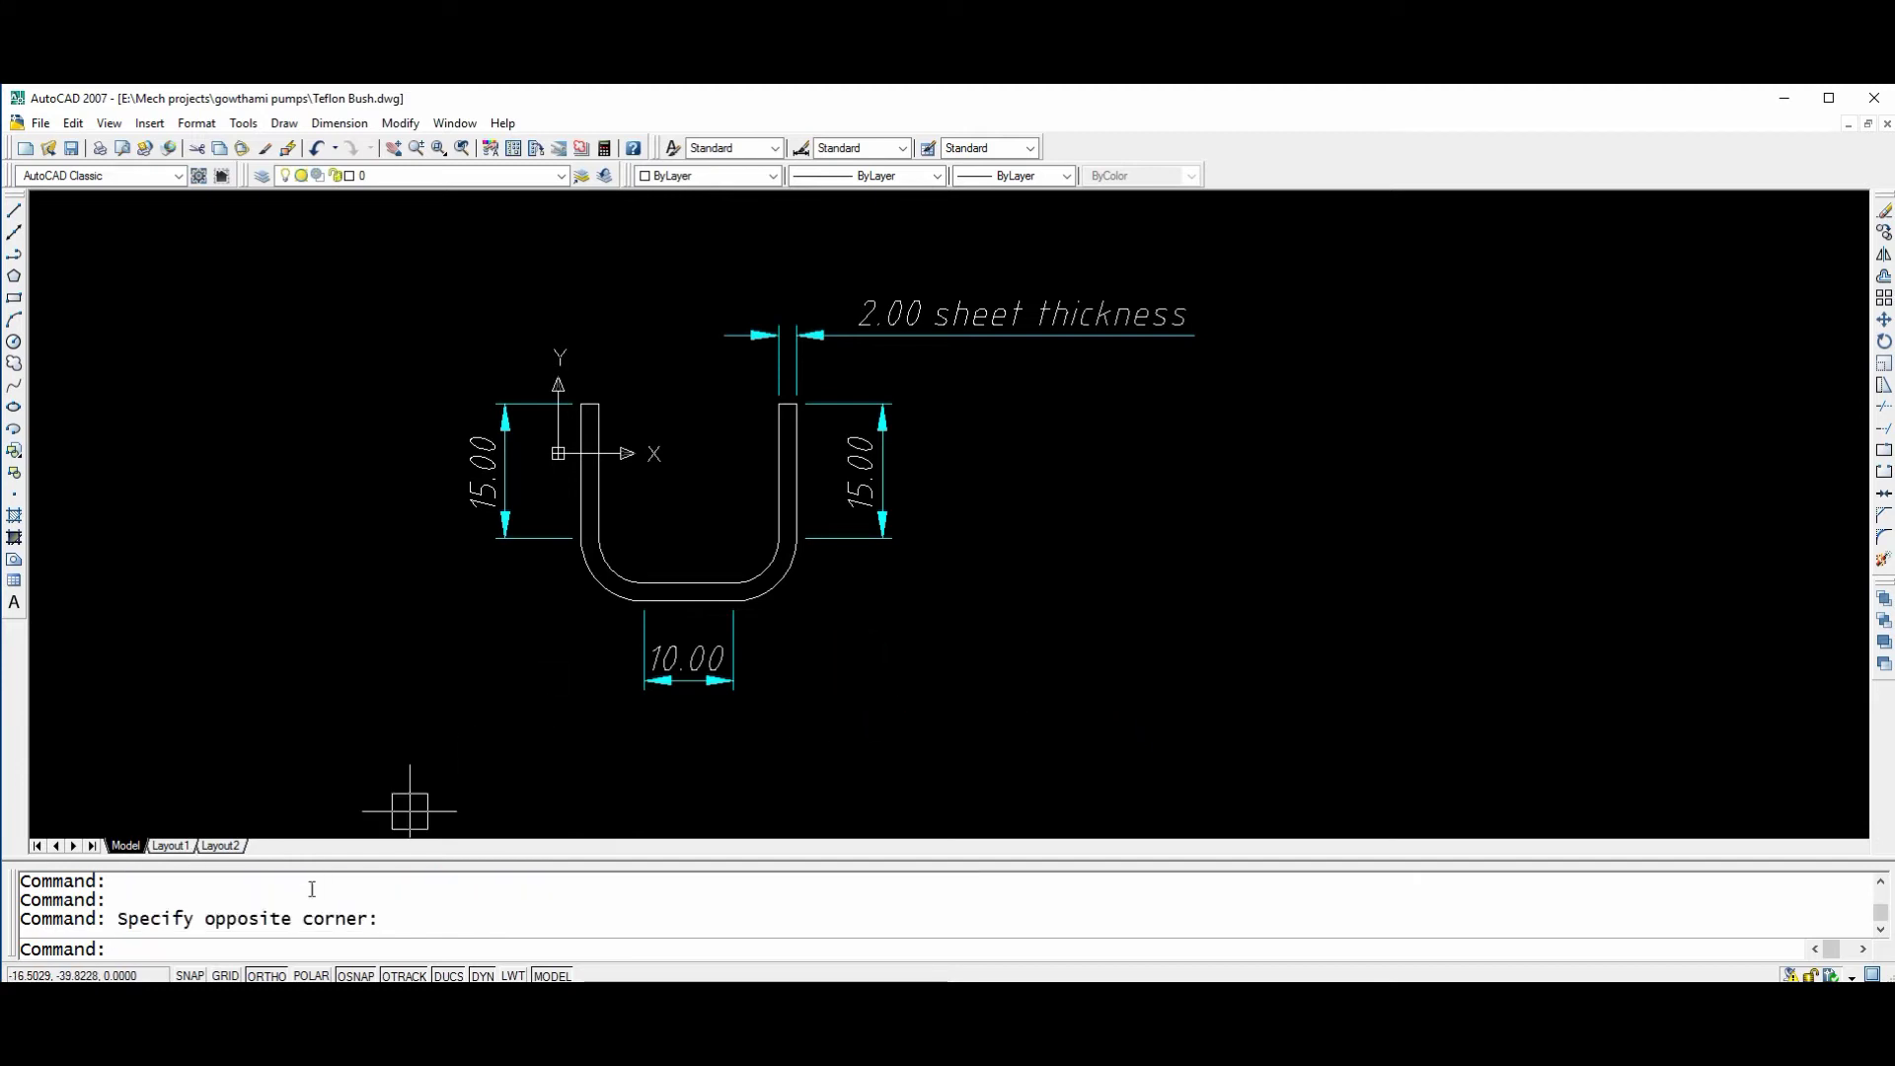
text(blank)
key(Return)
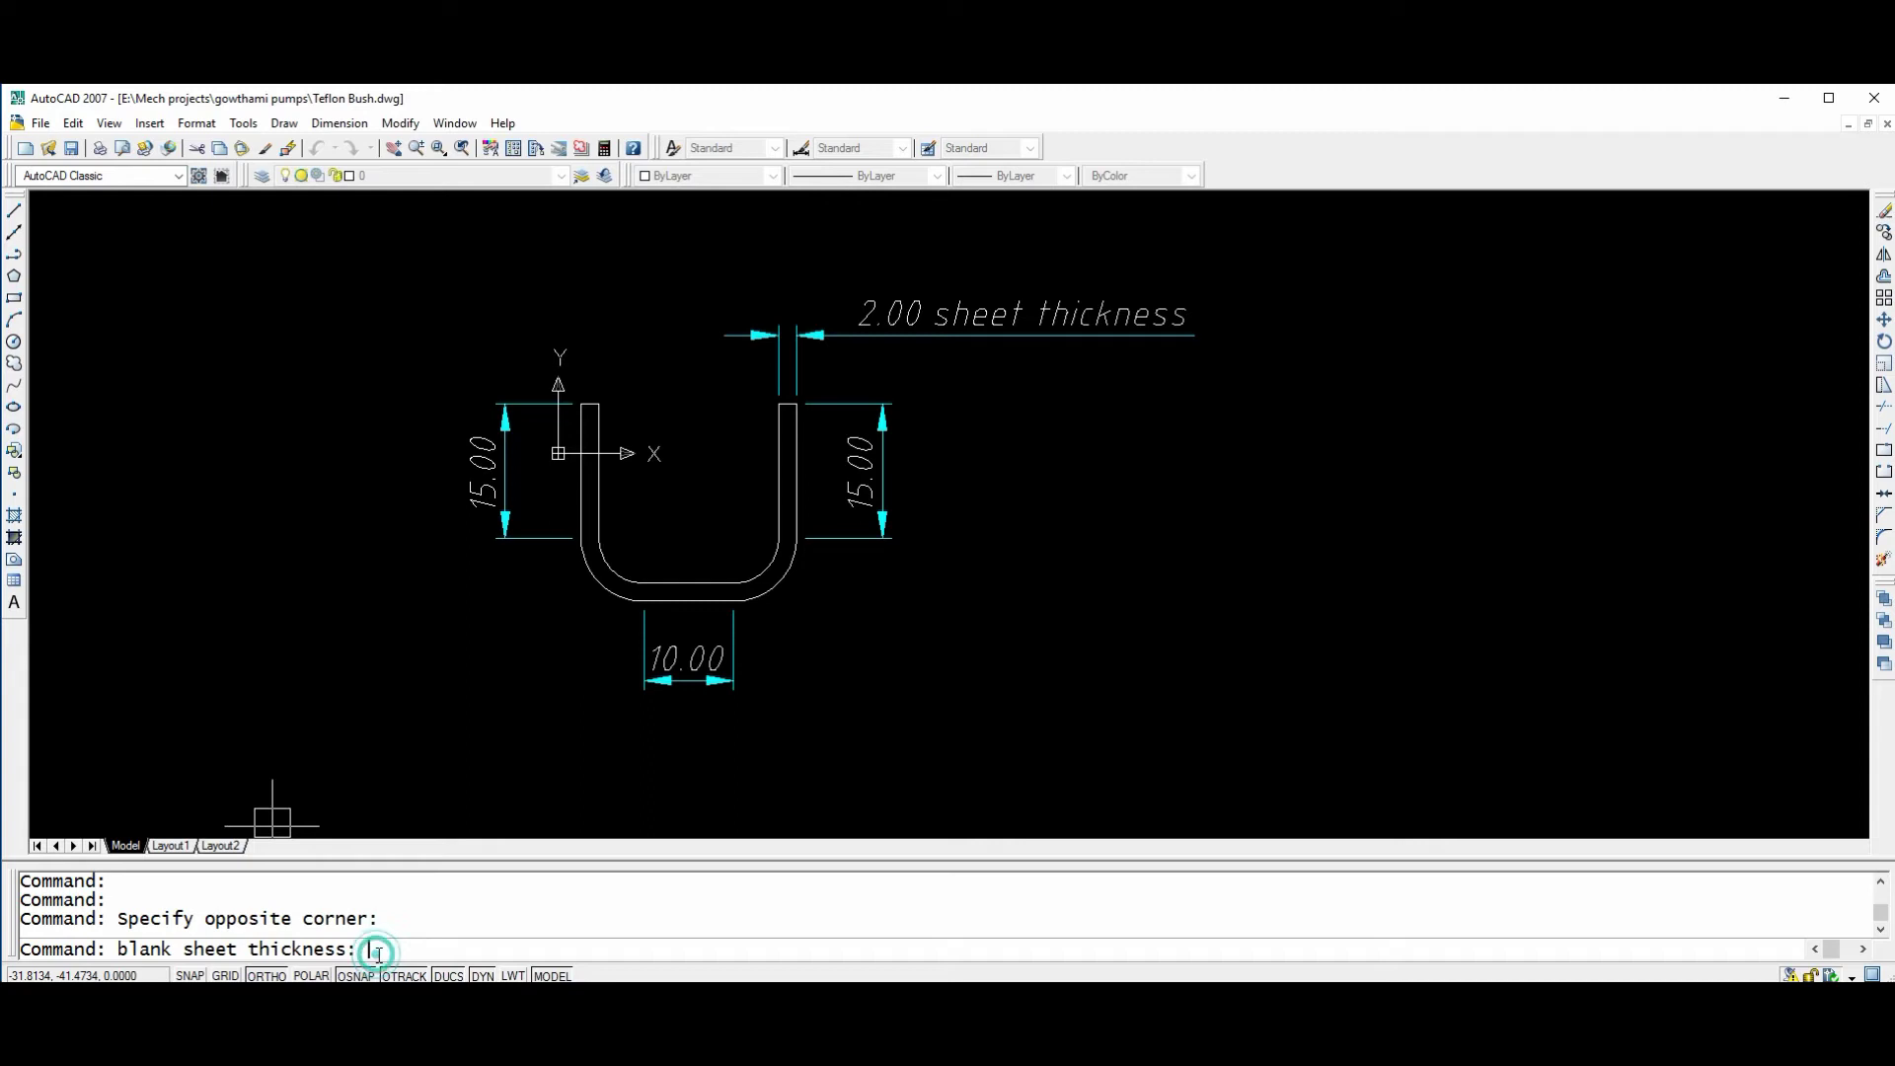
key(Return)
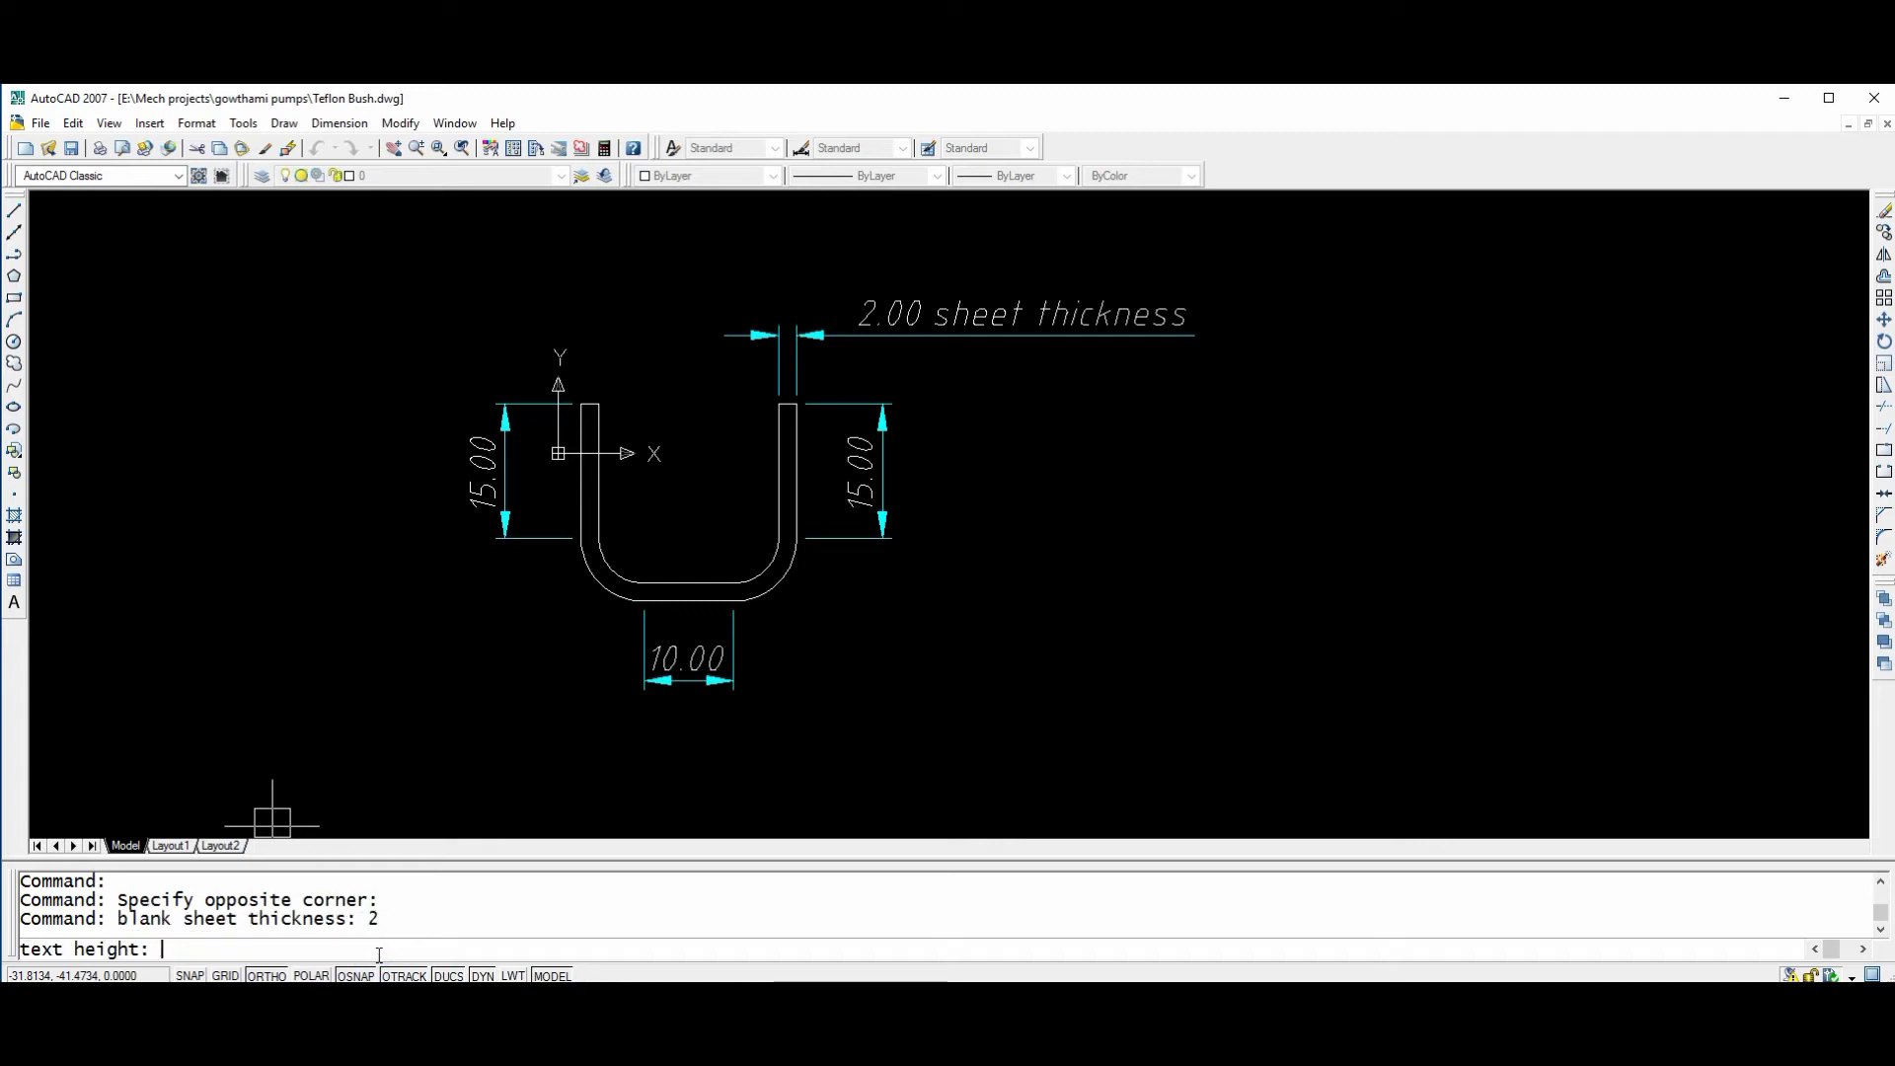
key(Return)
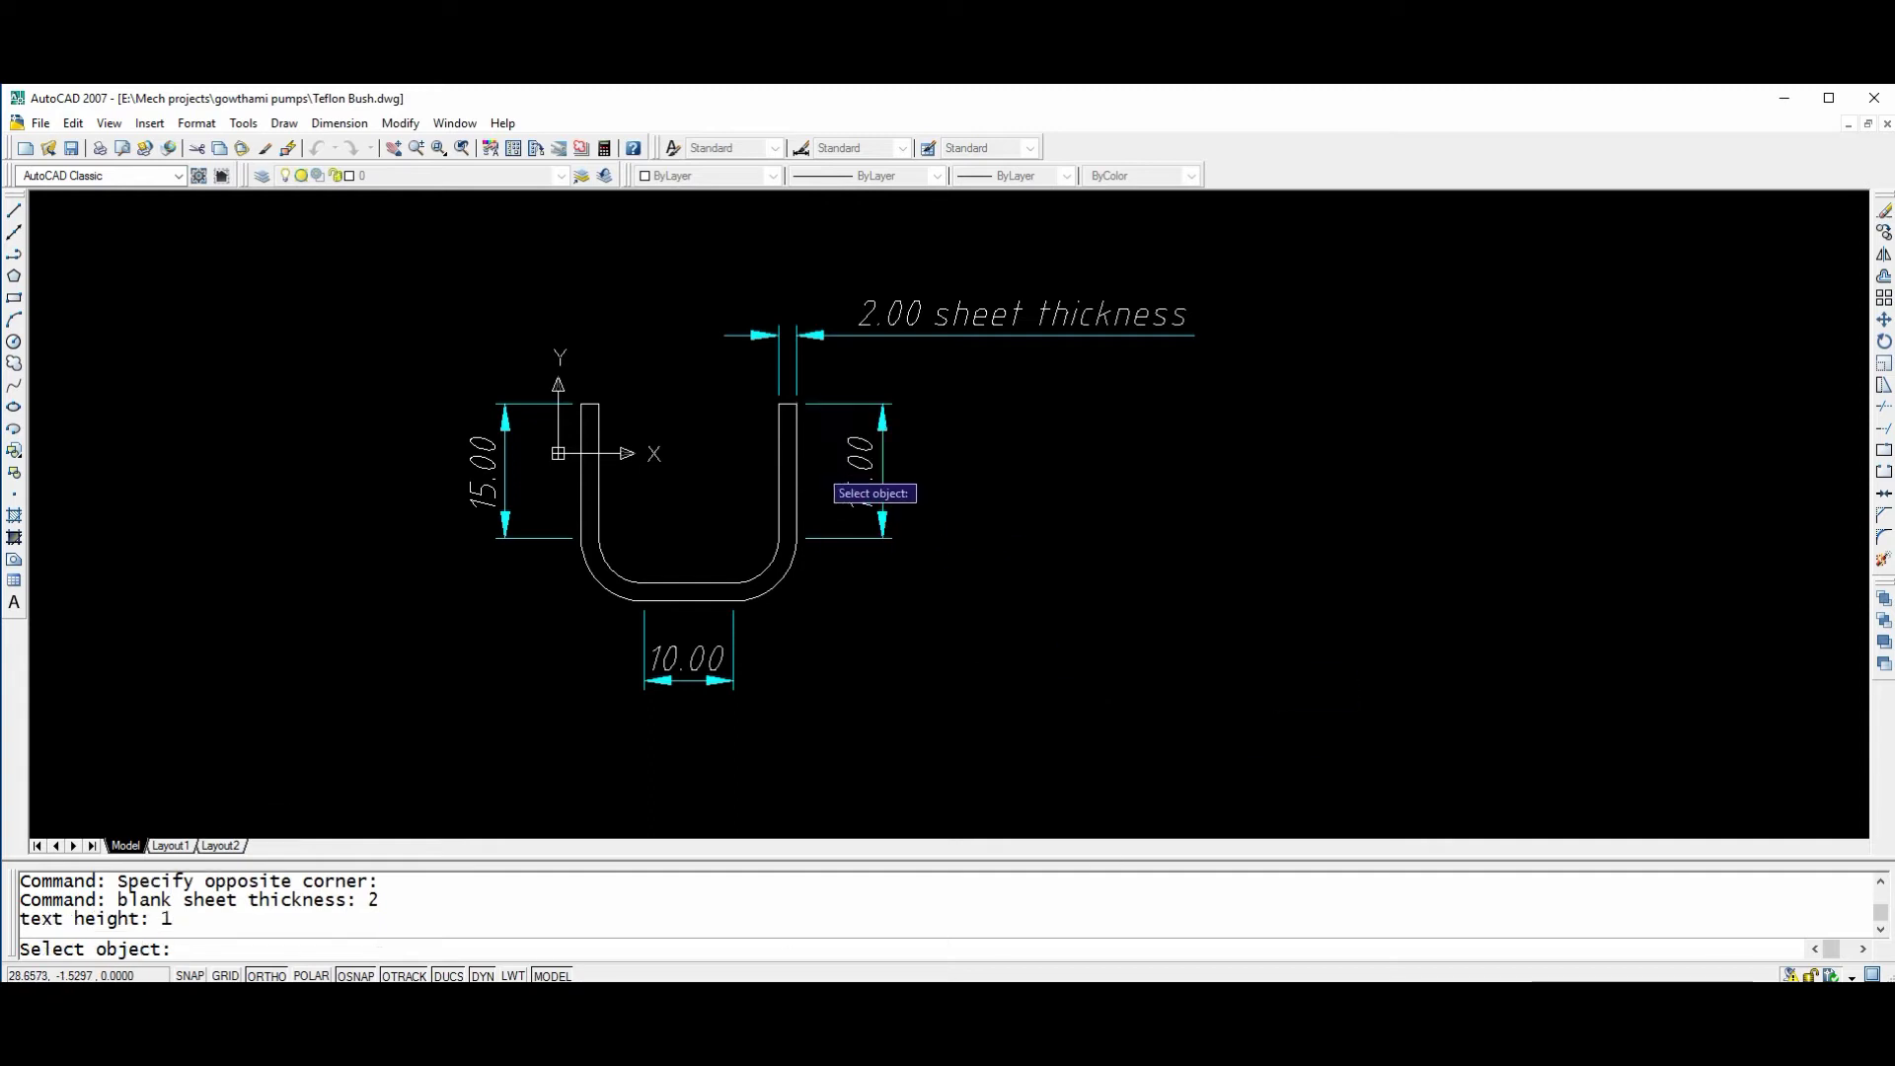
Label the right leg, lower-right bend and bottom straight as segments 1, 2 and 3.
click(796, 466)
scroll(840, 499, up, 2)
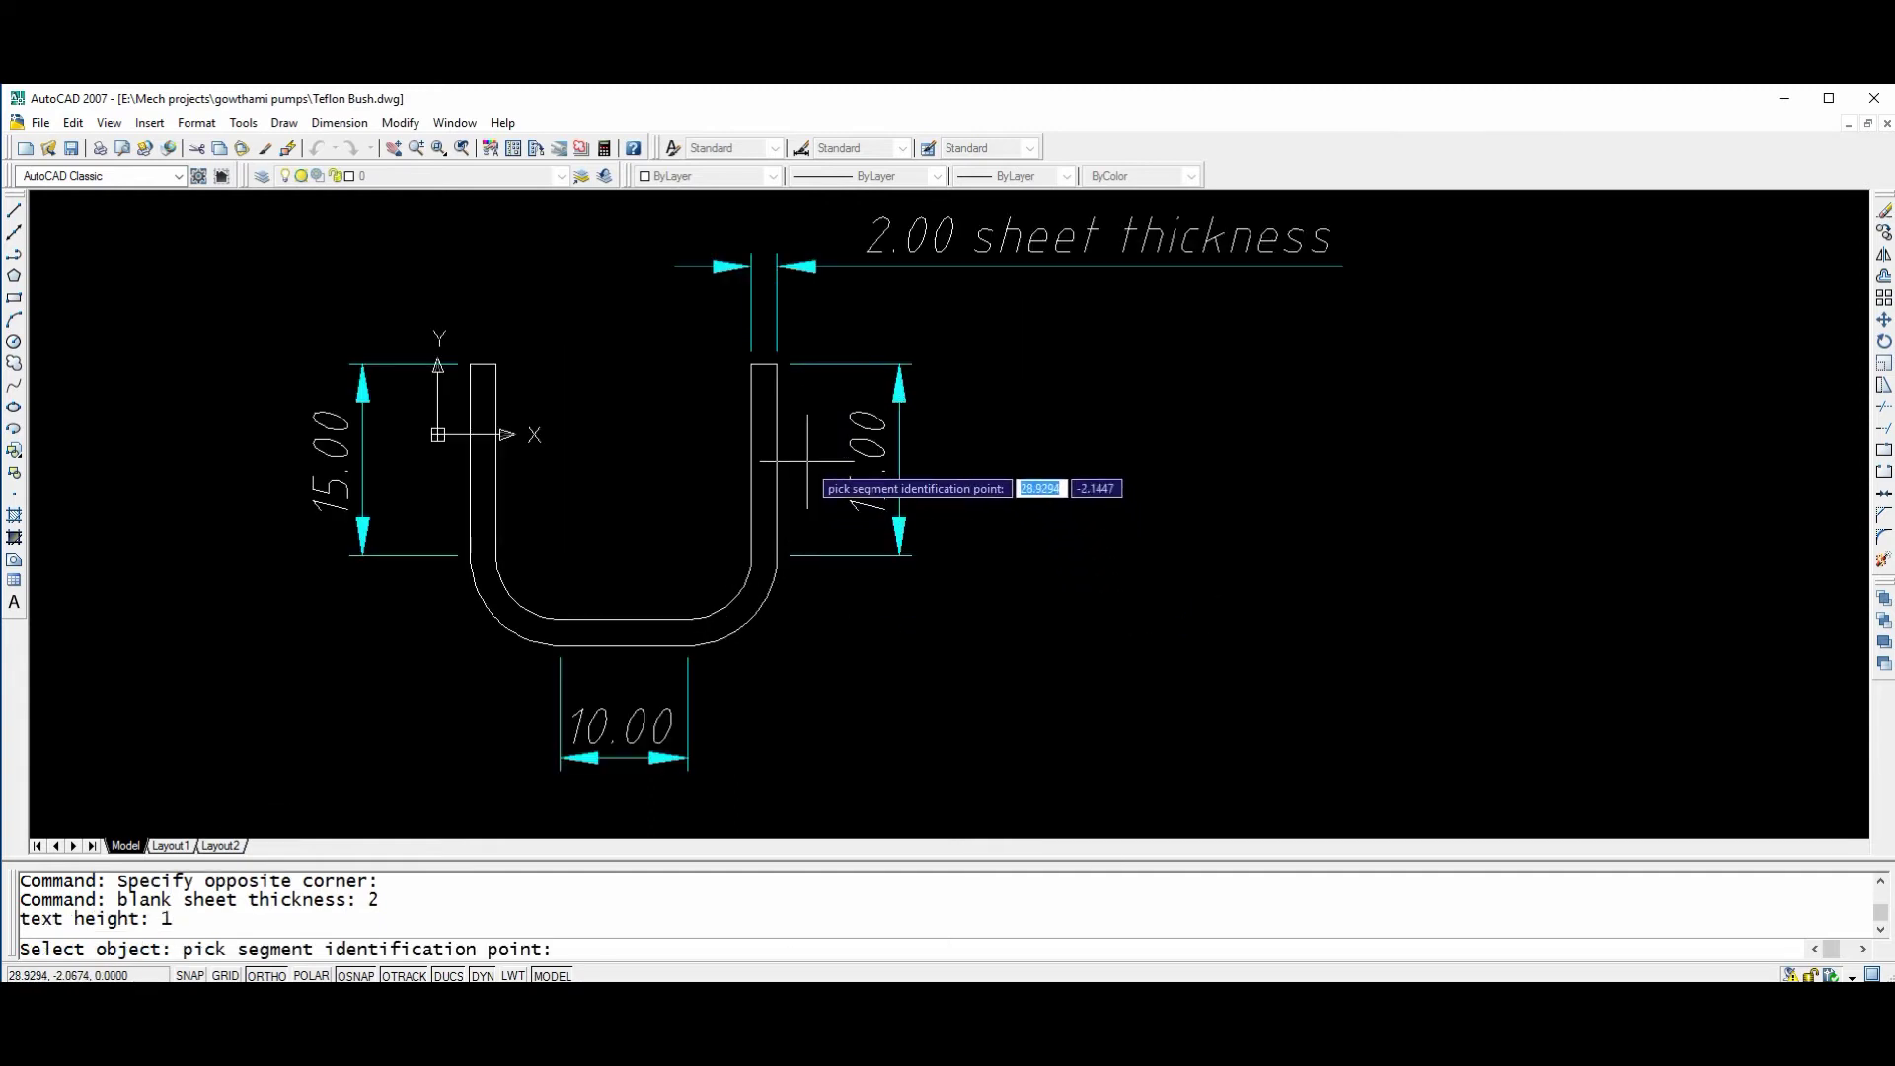
click(811, 456)
middle_drag(849, 689, 920, 548)
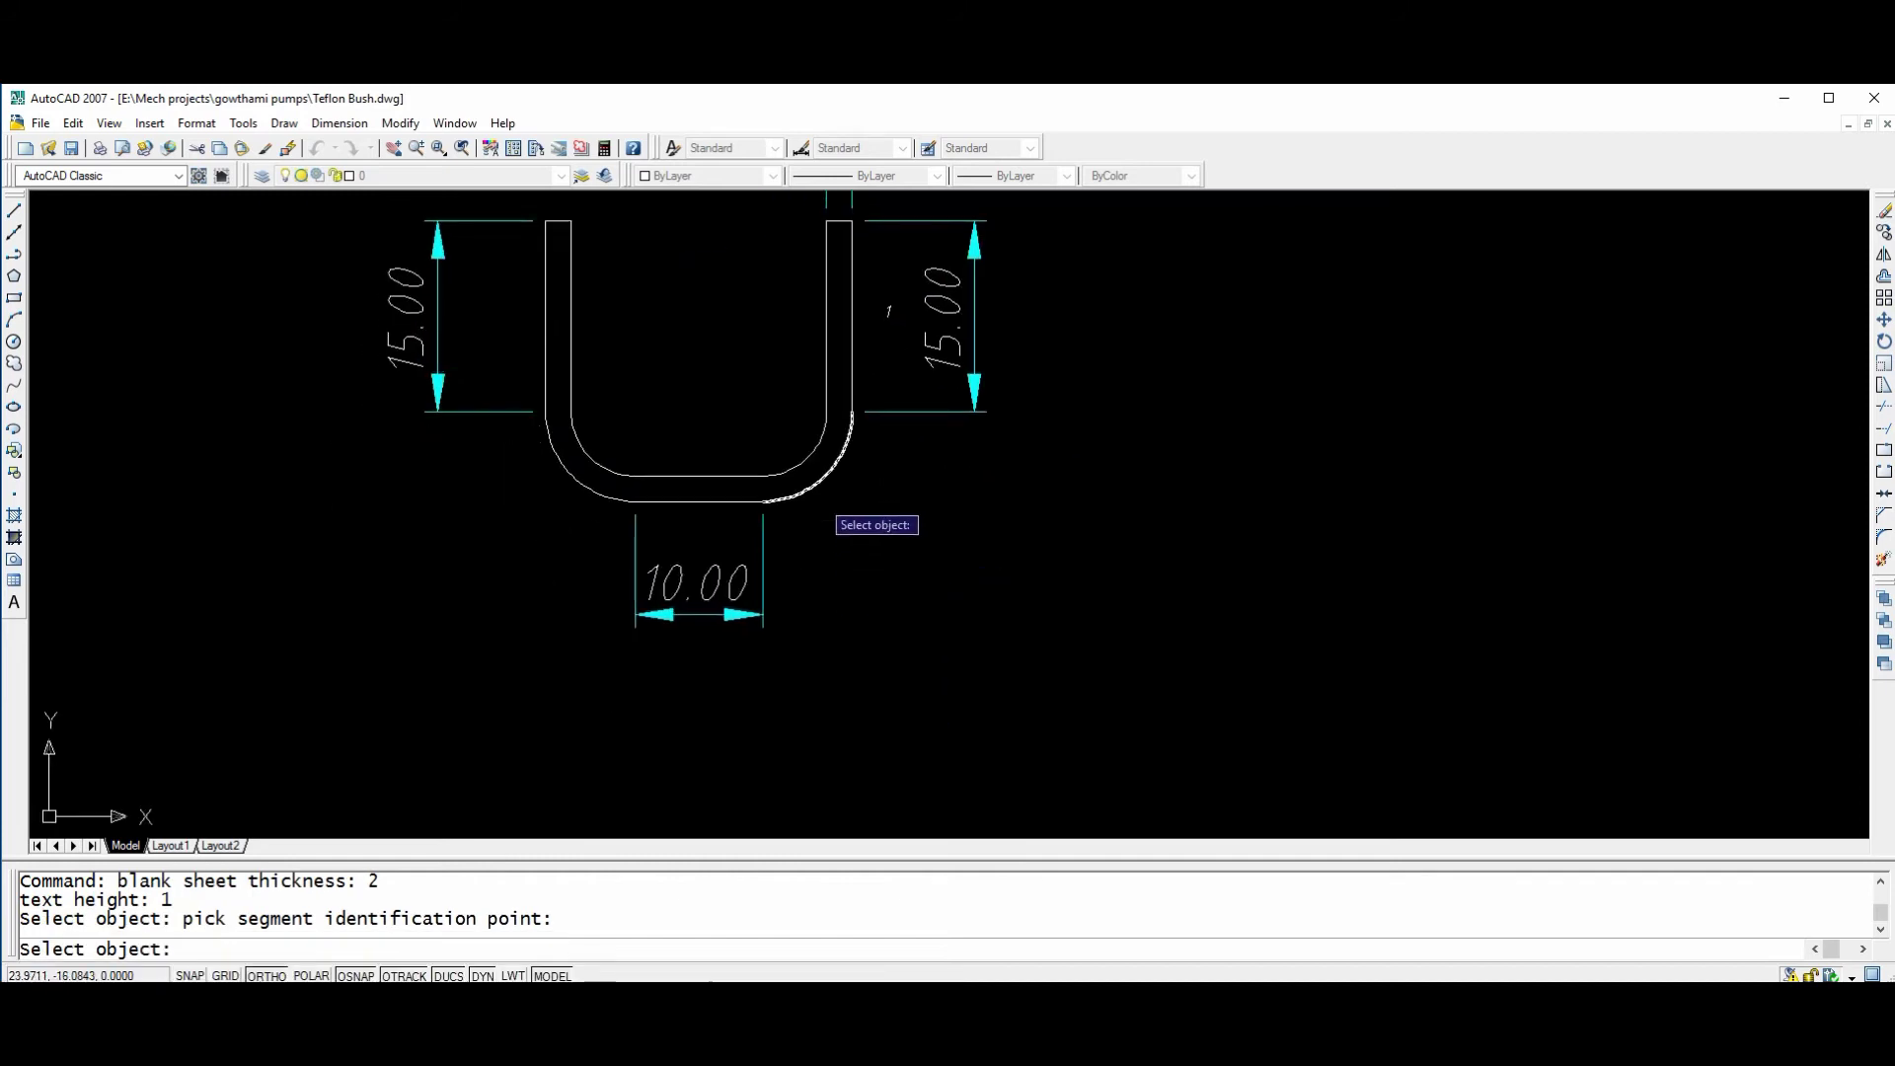
click(803, 445)
click(895, 505)
middle_drag(508, 558, 568, 632)
click(750, 549)
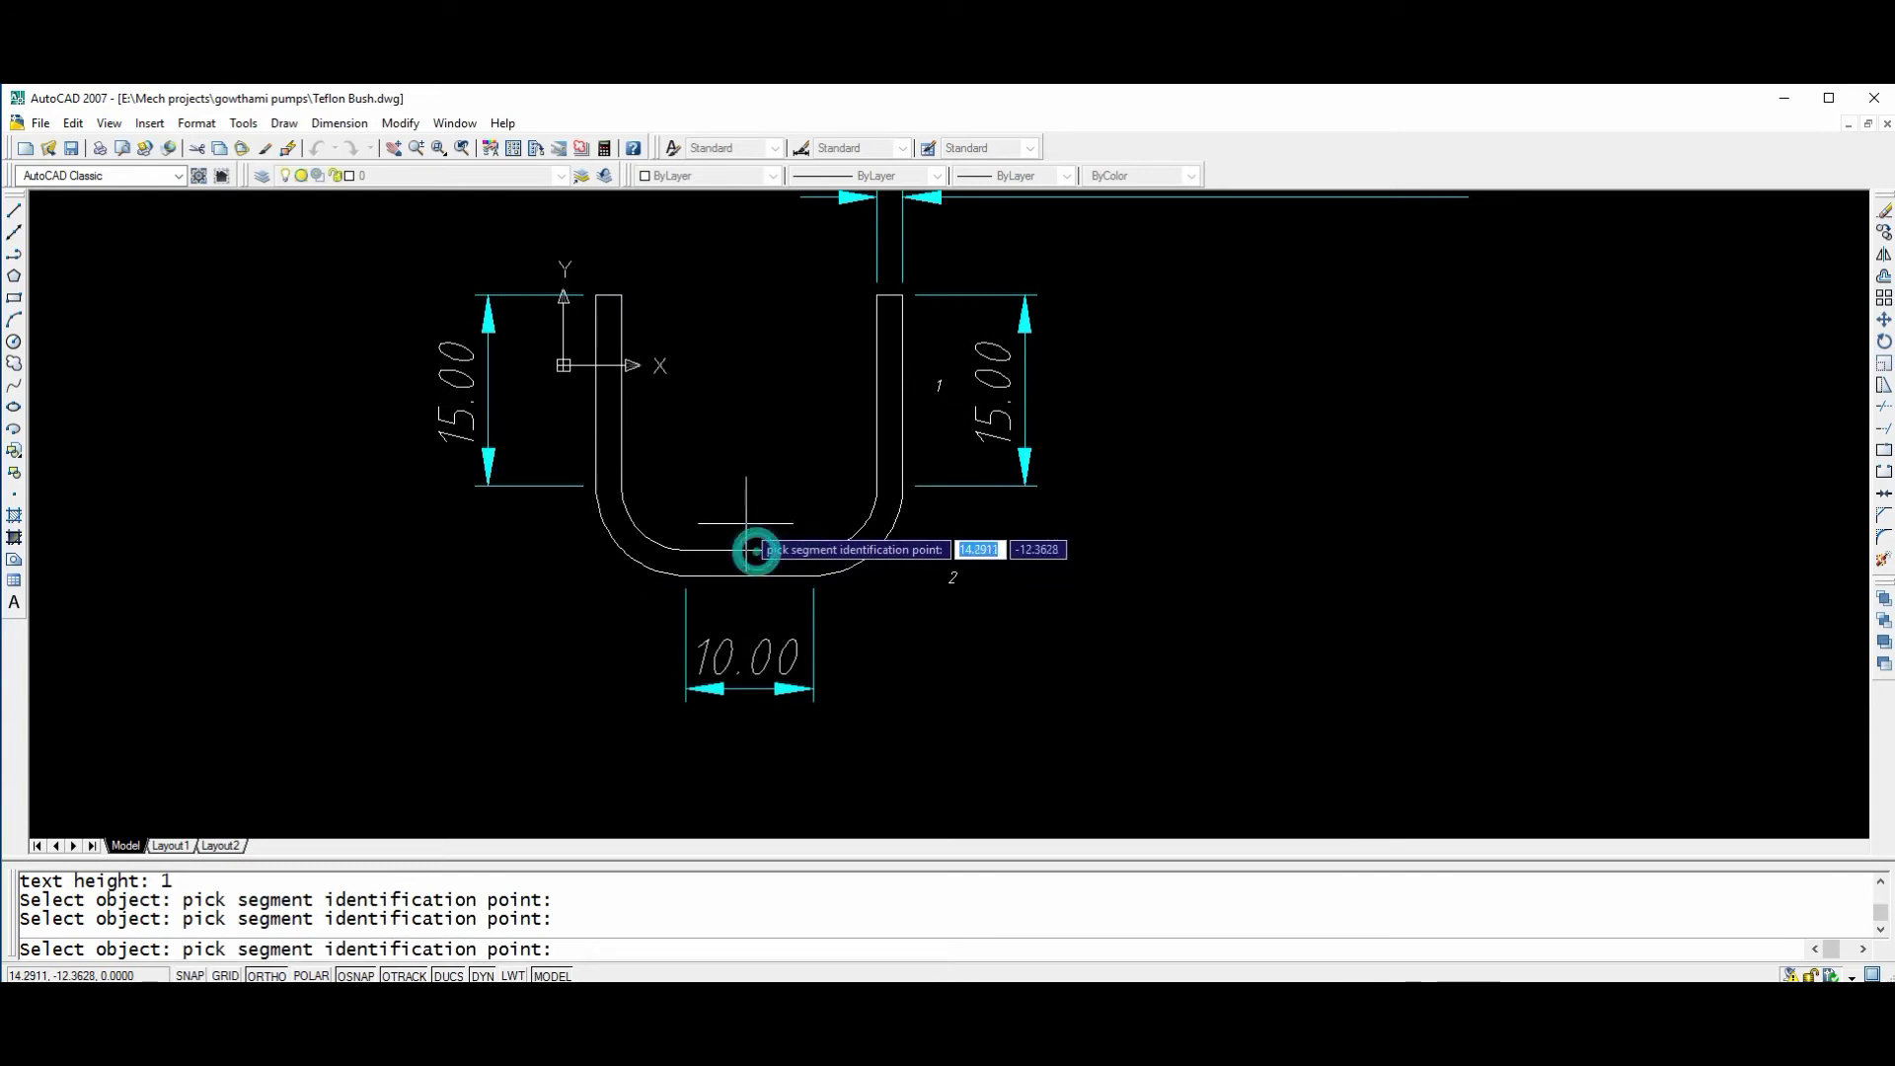
scroll(752, 525, up, 3)
click(748, 551)
Label the lower-left bend and left leg as segments 4 and 5, ending the selection.
scroll(612, 602, down, 3)
scroll(573, 543, up, 3)
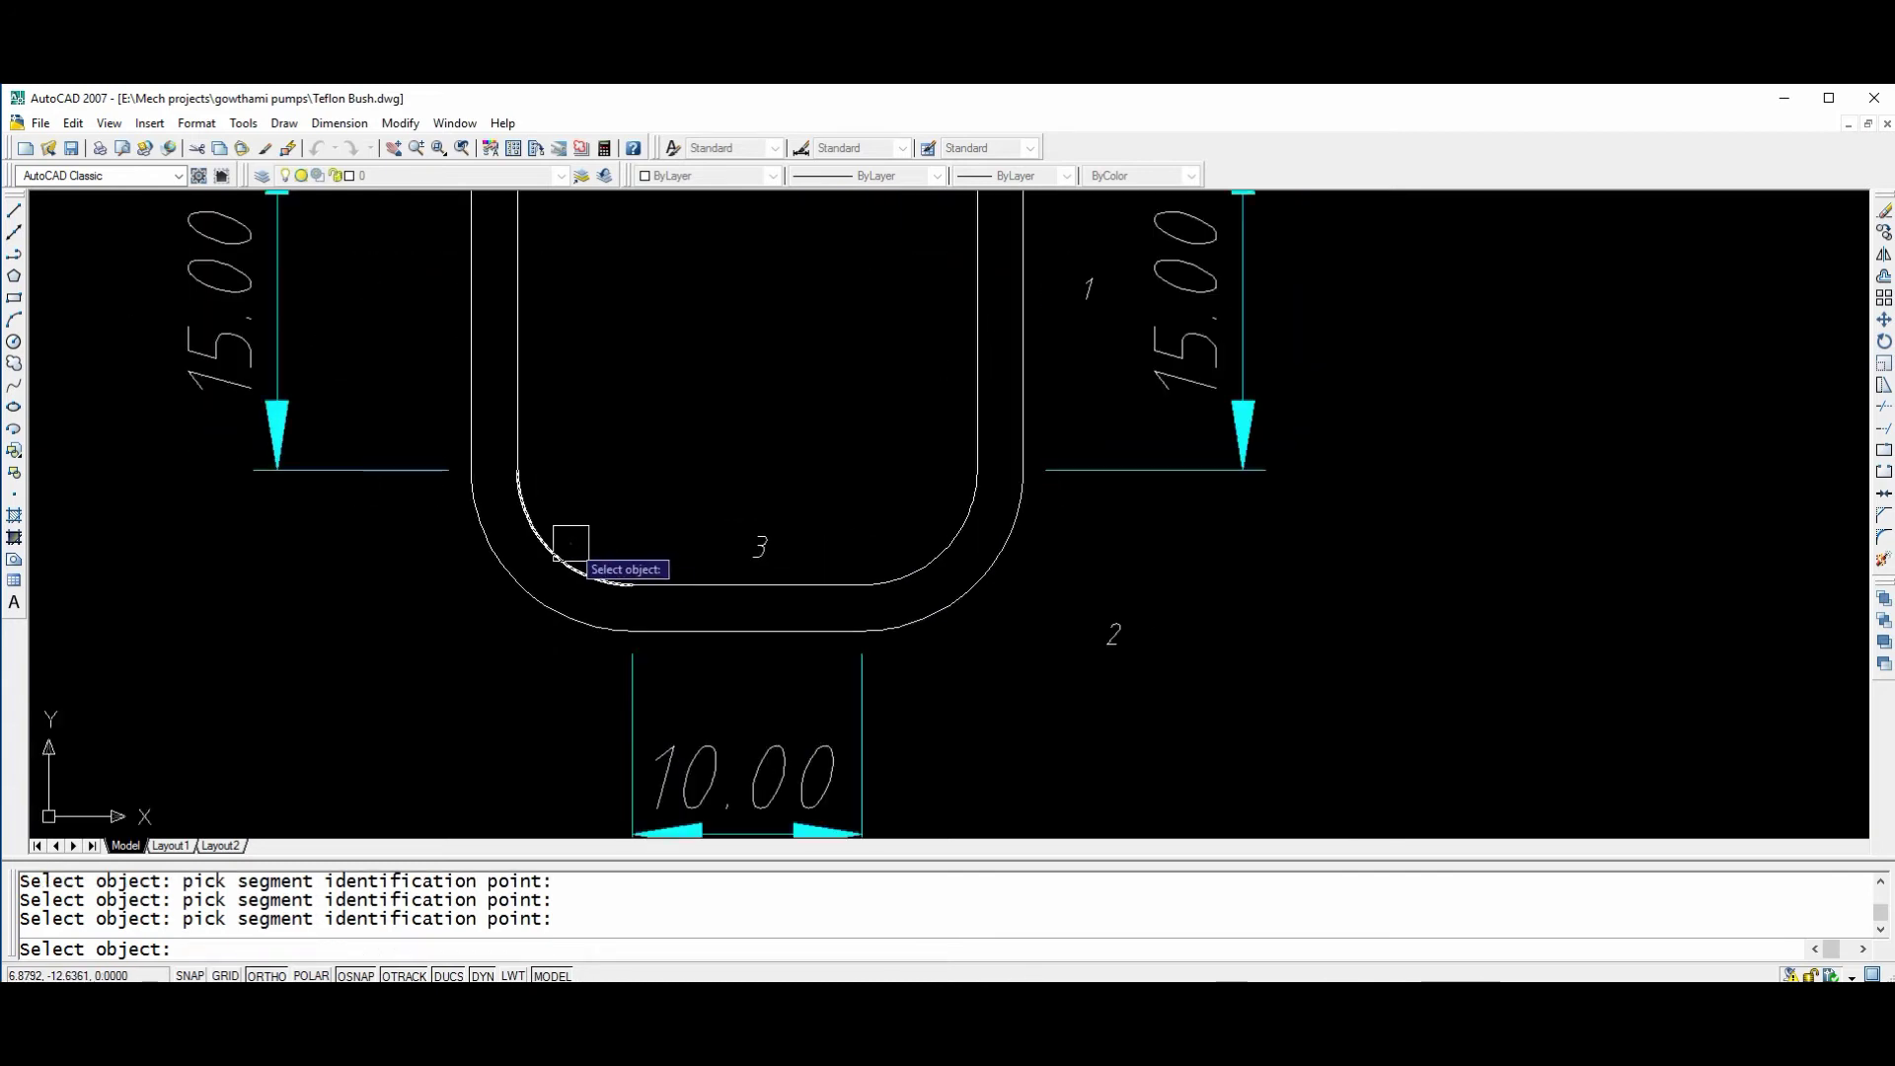
click(562, 538)
scroll(569, 560, up, 2)
click(569, 533)
scroll(575, 517, down, 2)
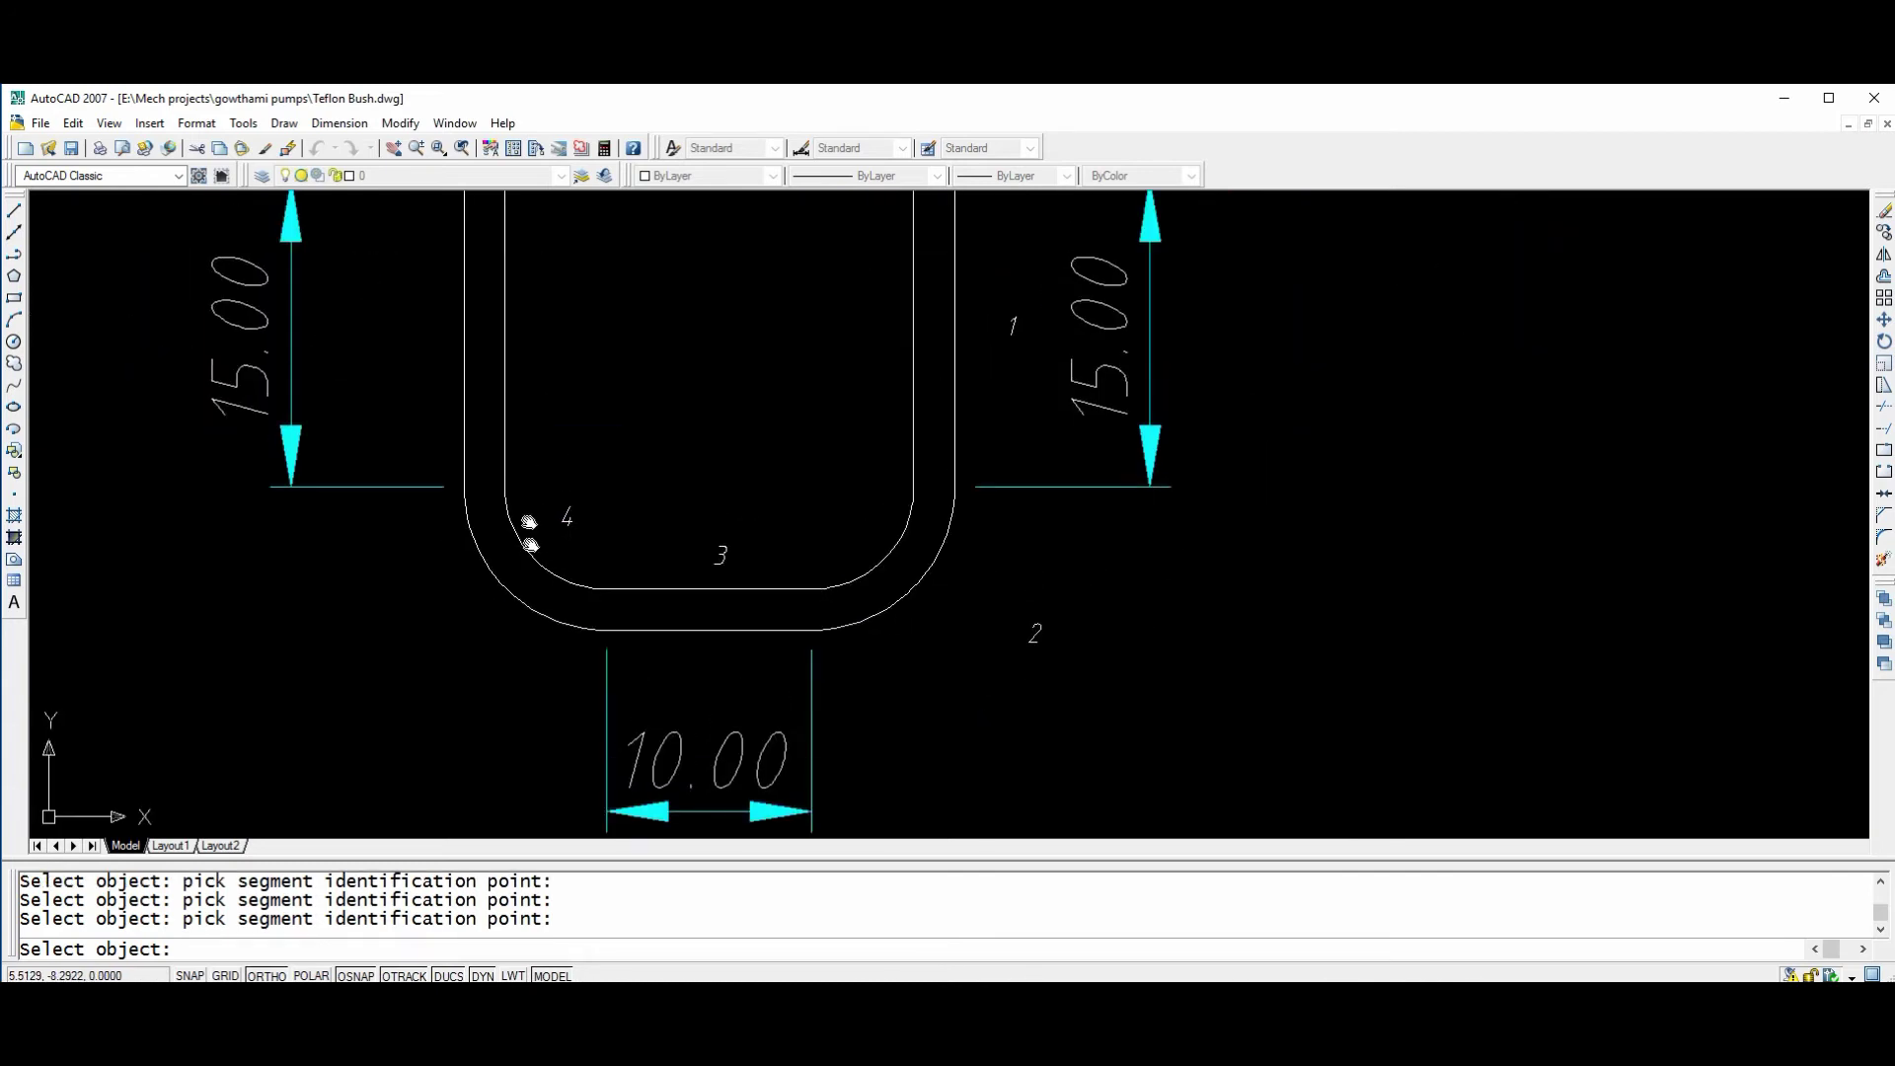
middle_drag(523, 347, 523, 515)
click(542, 500)
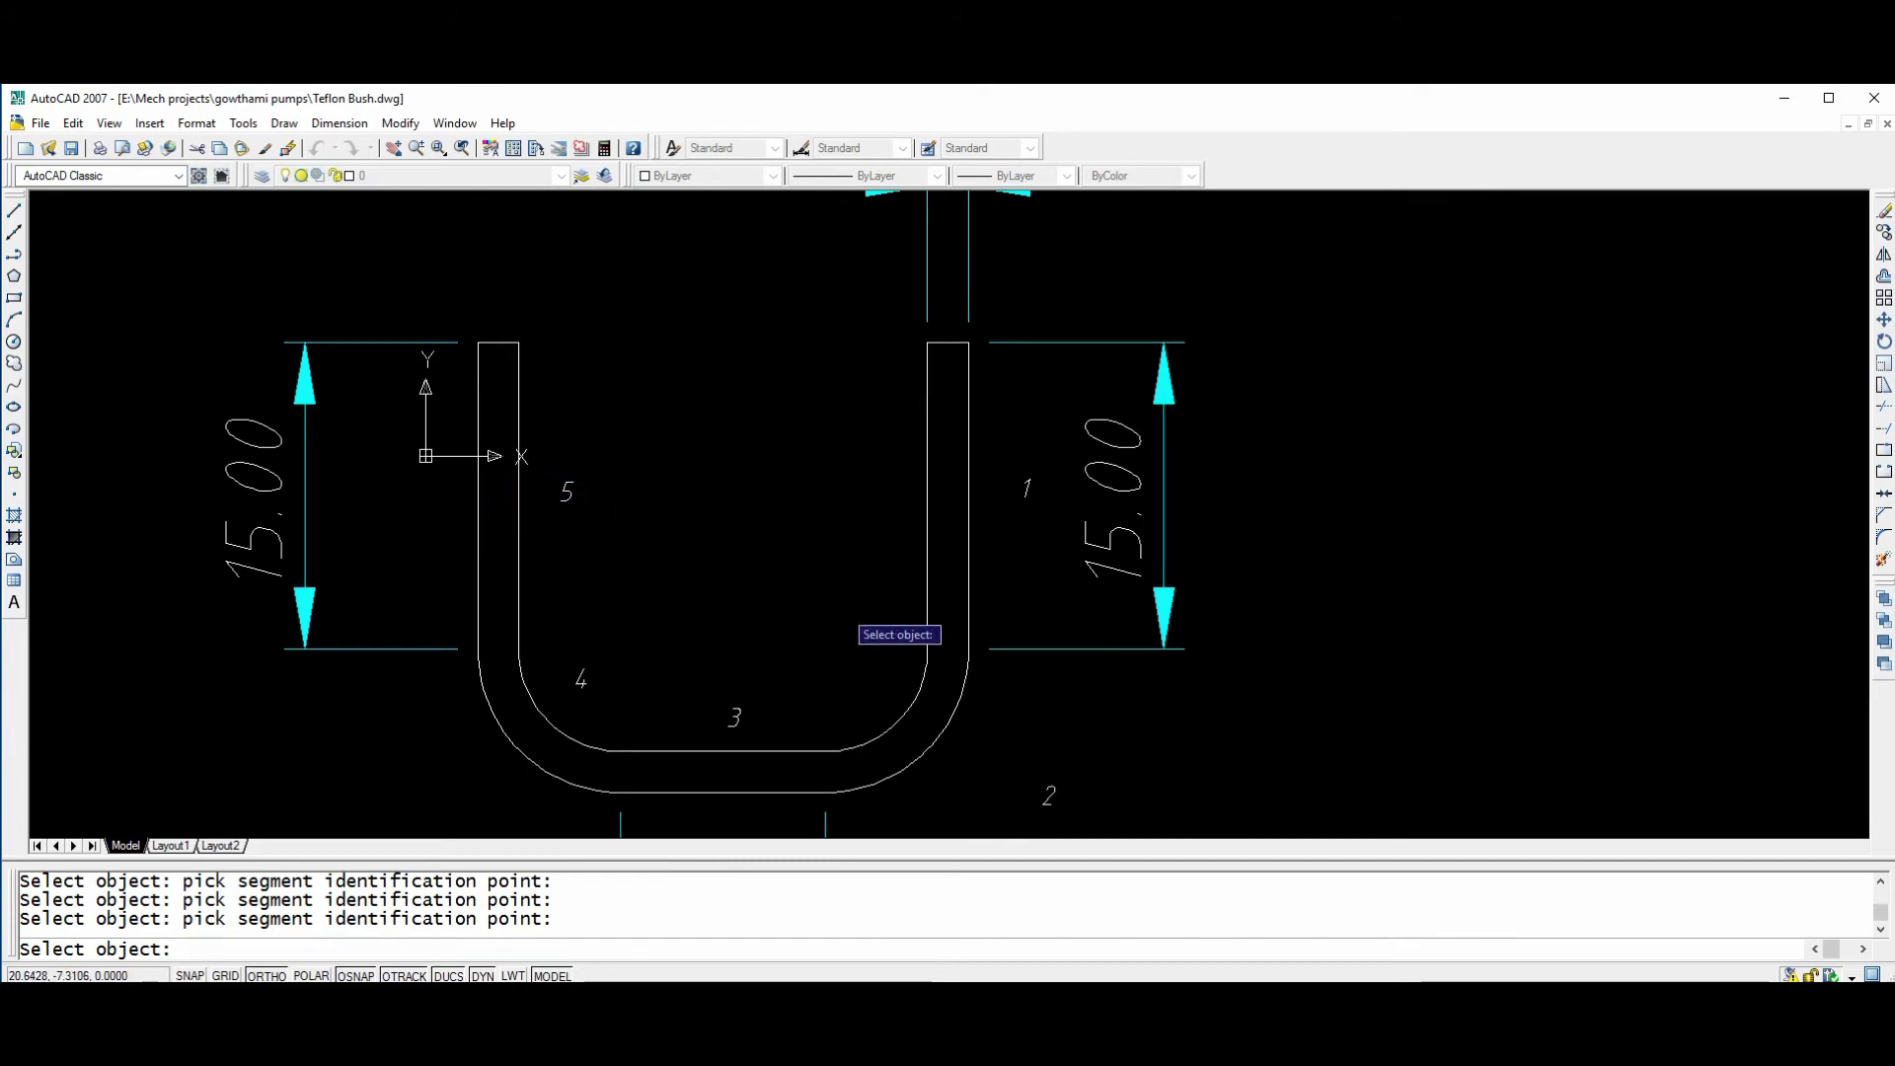
middle_drag(829, 618, 500, 470)
key(Return)
Place the segment length list to the right of the U profile.
click(918, 452)
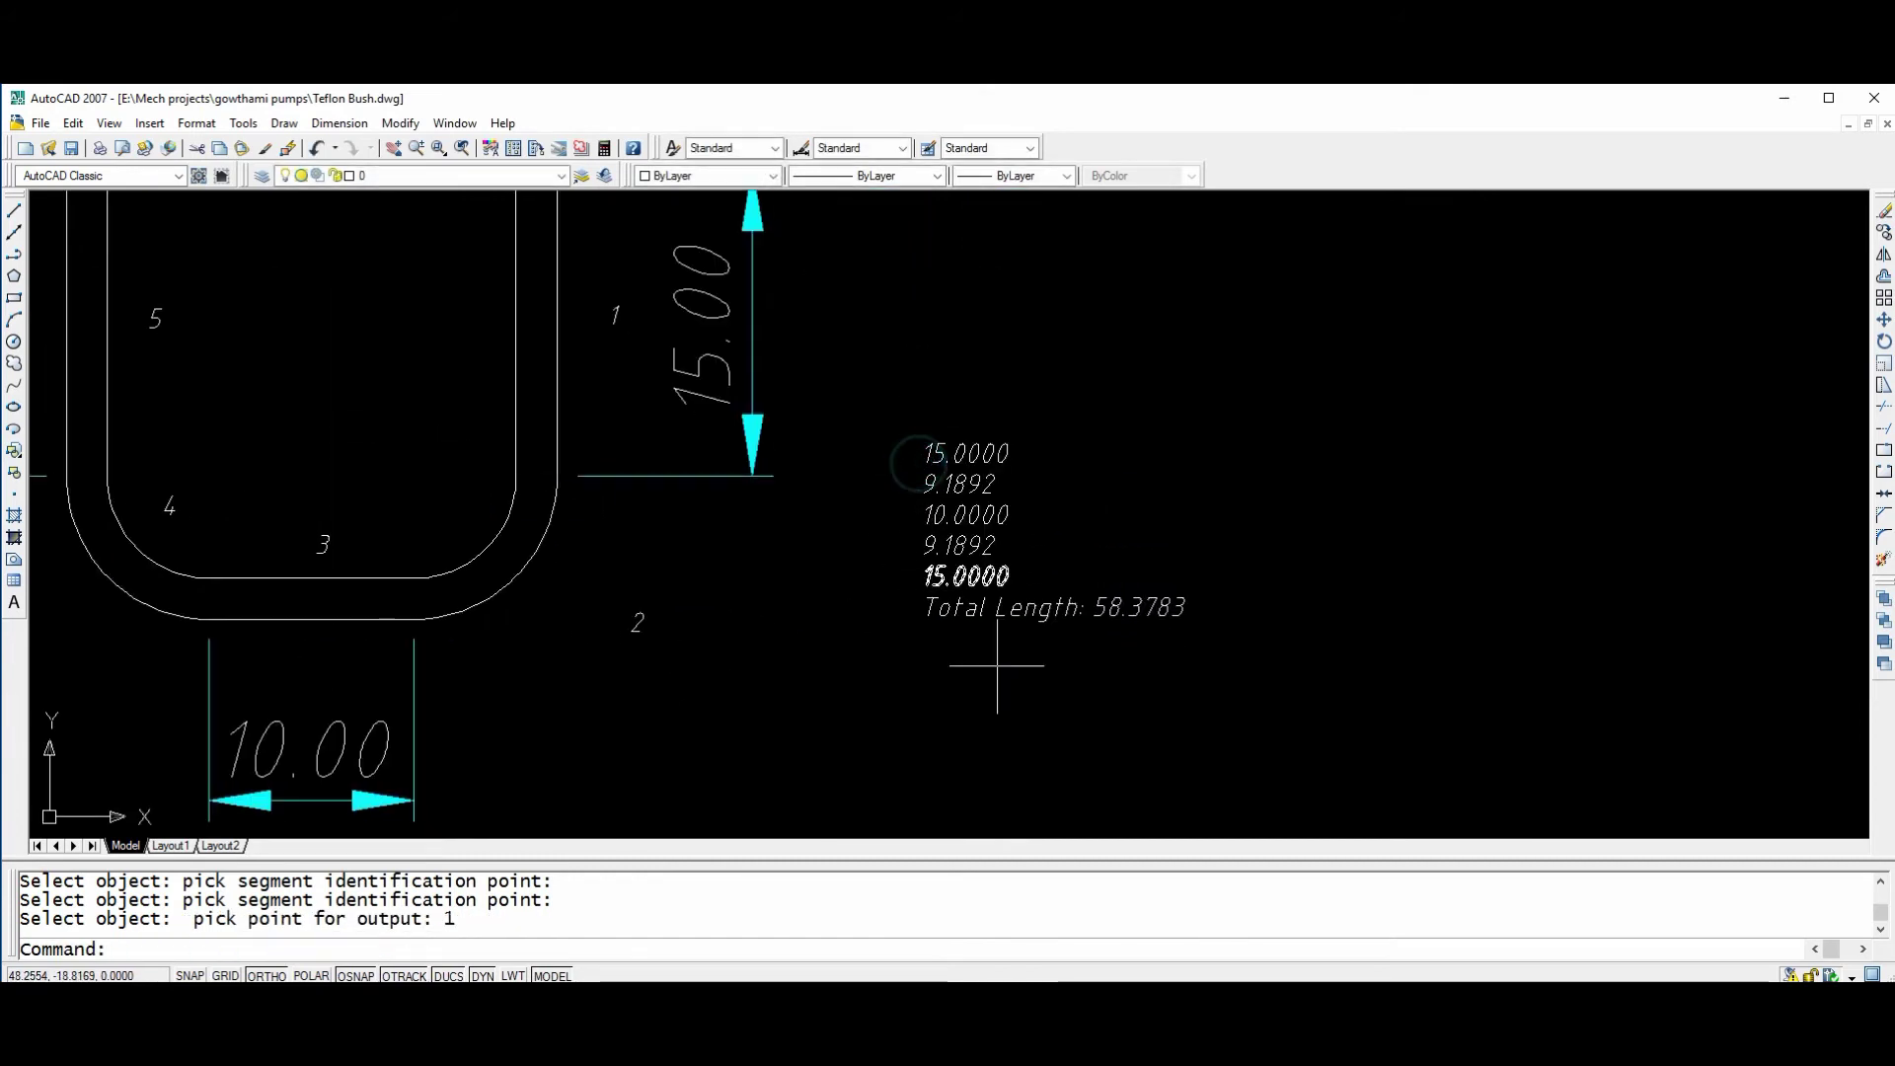
scroll(1028, 605, down, 3)
scroll(1036, 632, up, 3)
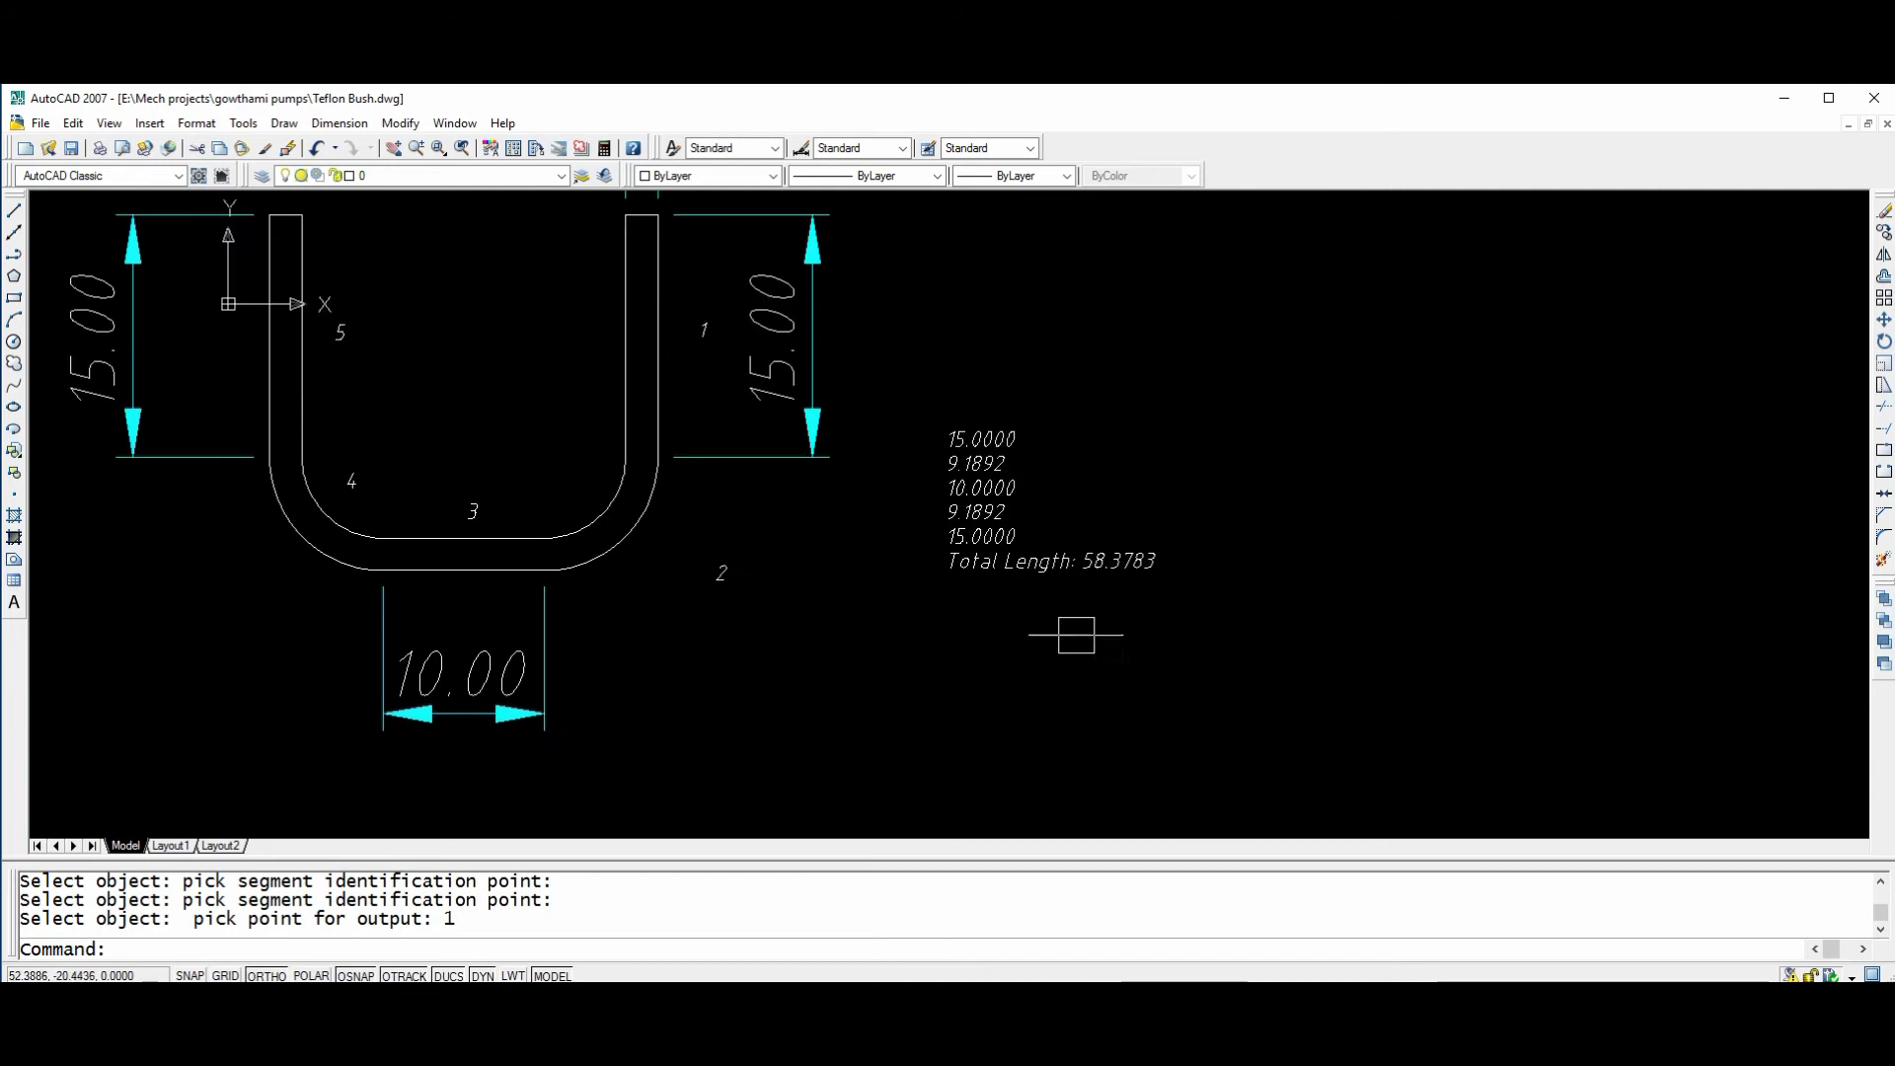
middle_drag(1070, 622, 1156, 667)
scroll(1278, 678, up, 4)
Edit the total to read 'Total Length: 58.3783 mm'.
double_click(1234, 622)
click(1236, 632)
click(1386, 723)
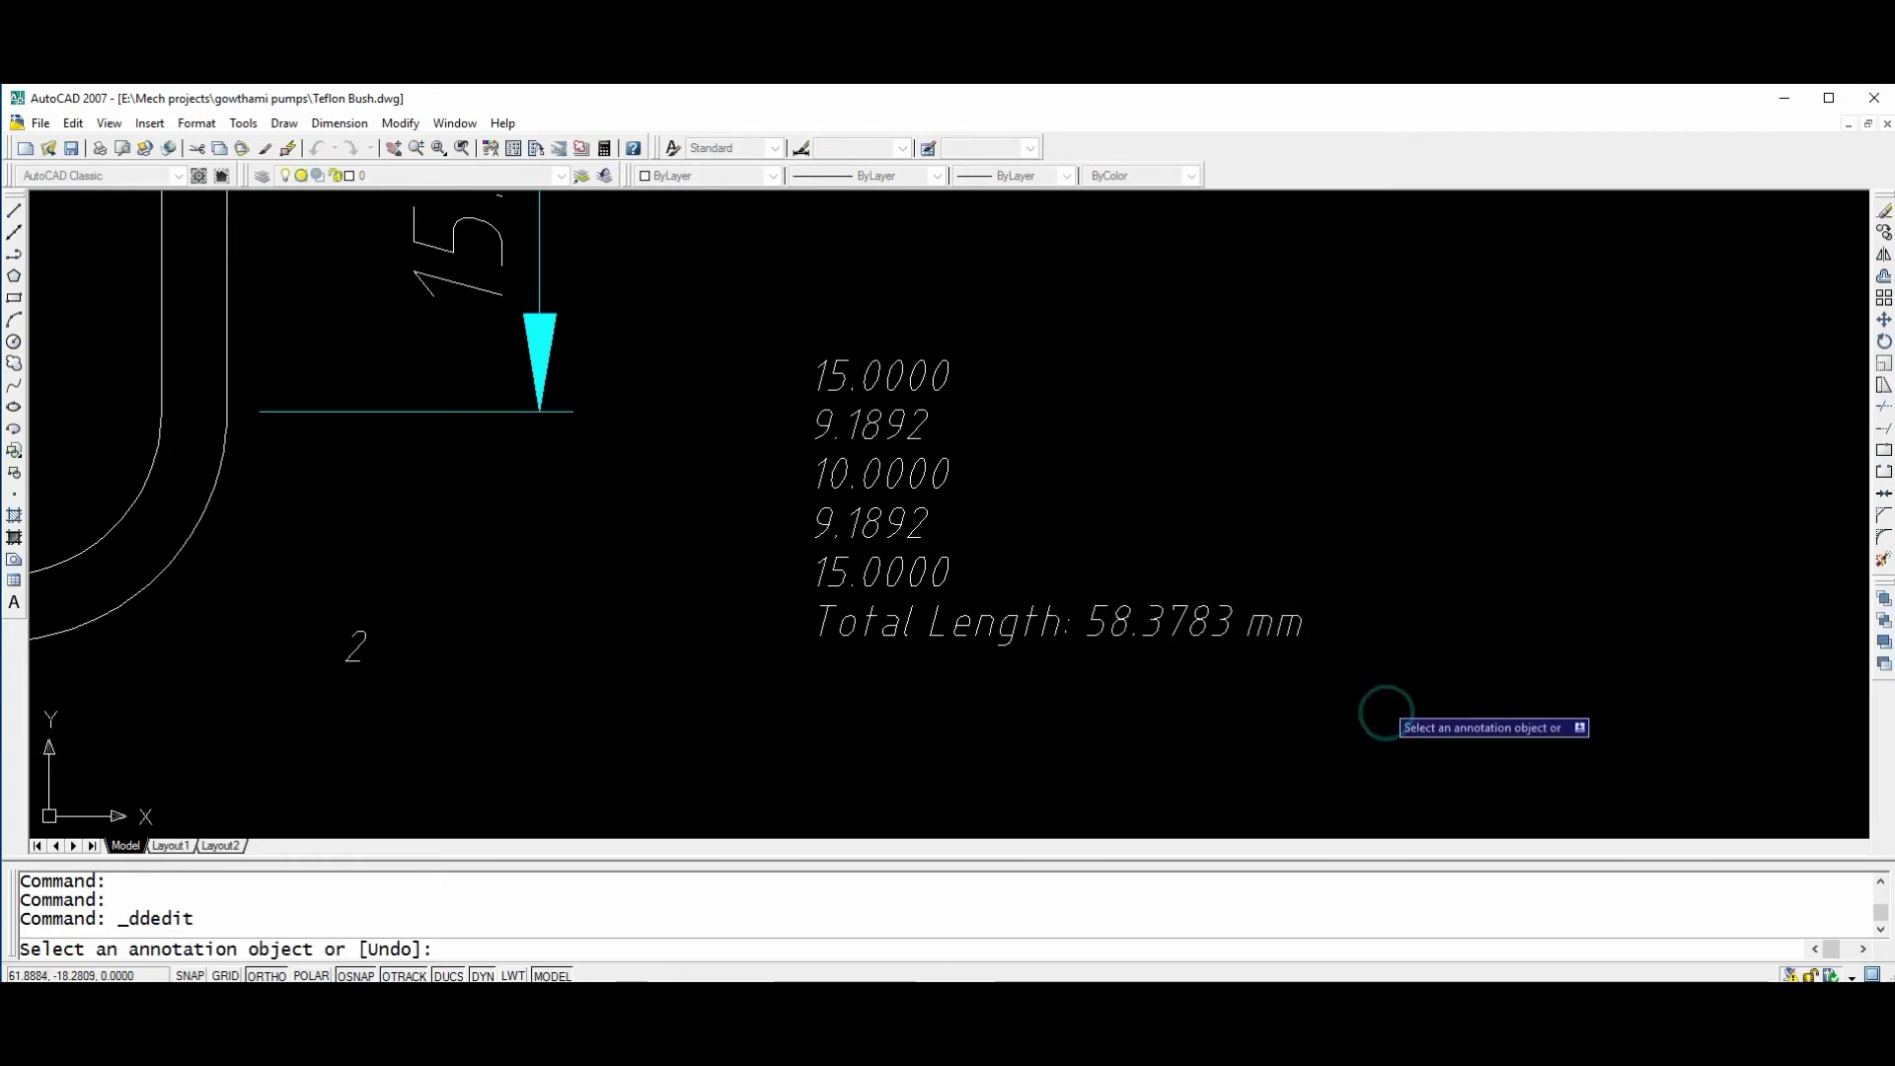
scroll(1382, 710, down, 3)
key(Escape)
middle_drag(1181, 738, 1206, 604)
scroll(1206, 604, up, 4)
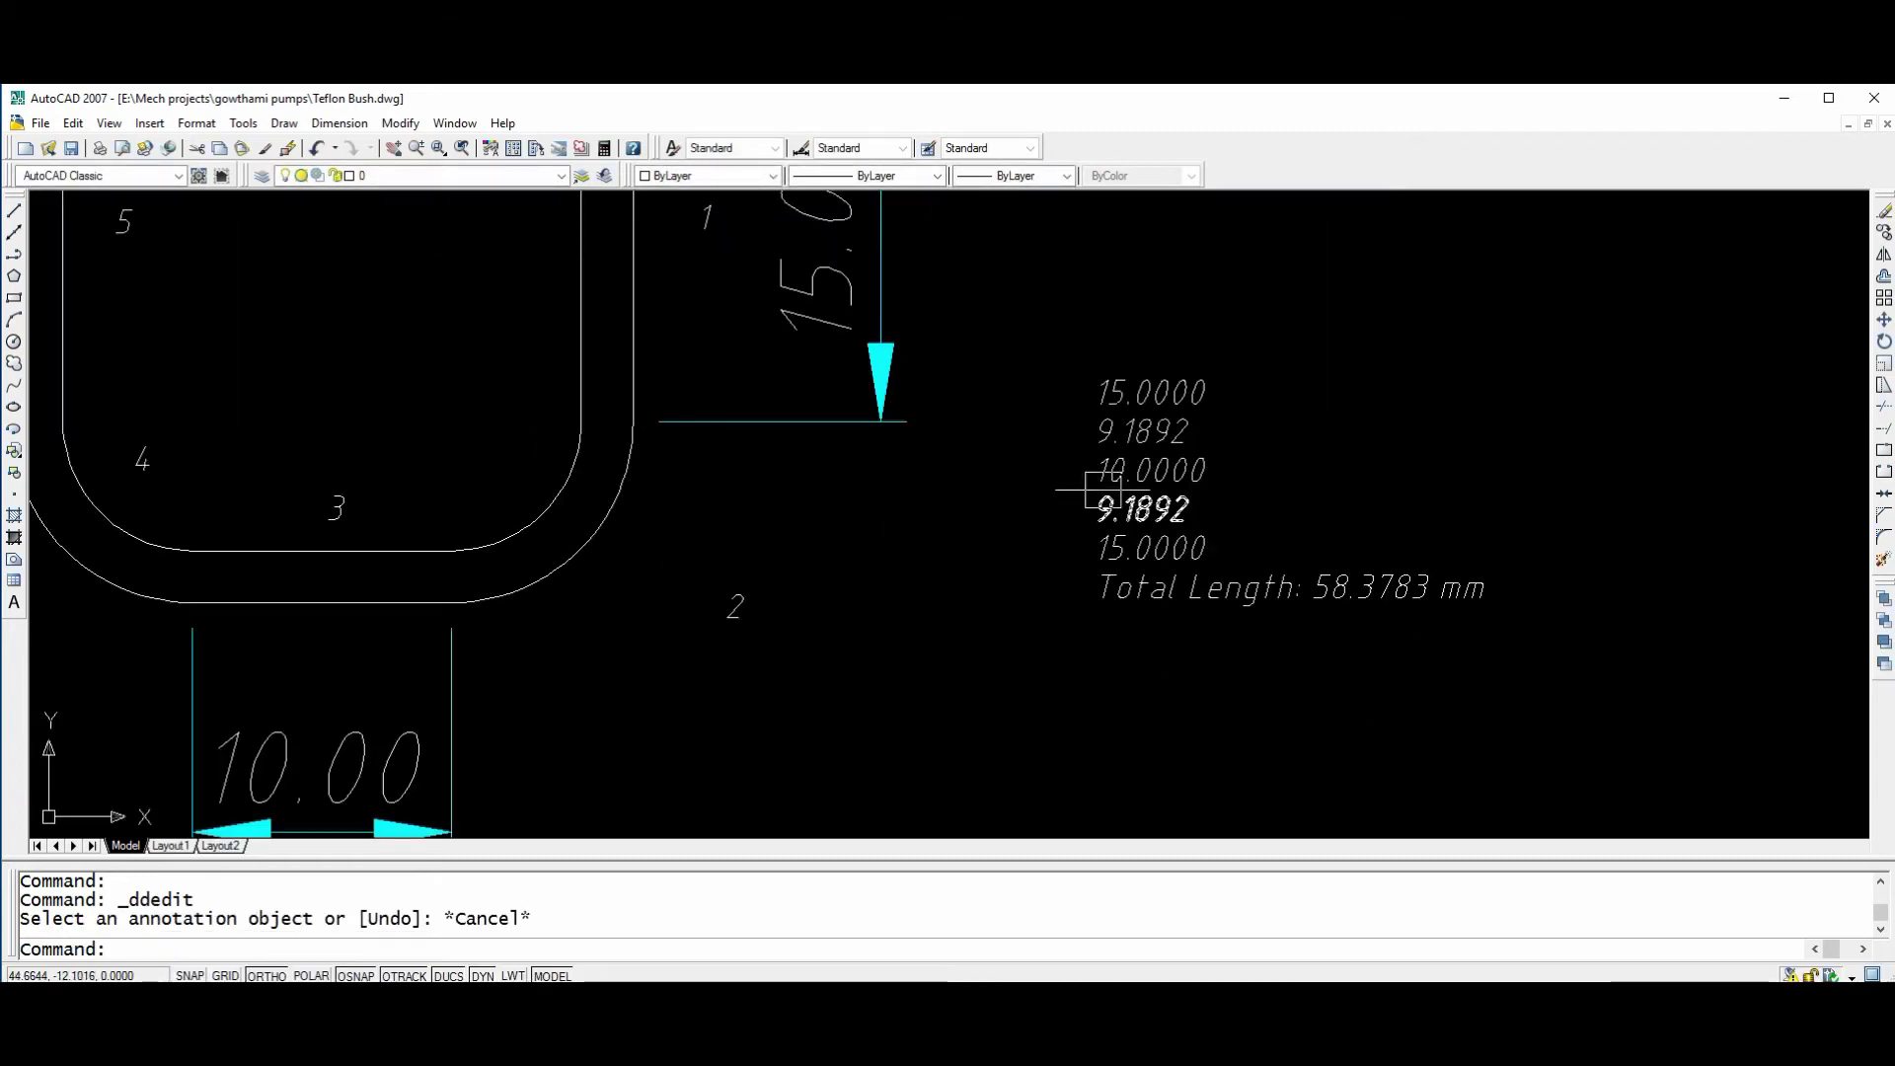
Add an R5.00 radius dimension to the lower-right bend arc, placed inside the U.
text(dra)
key(Return)
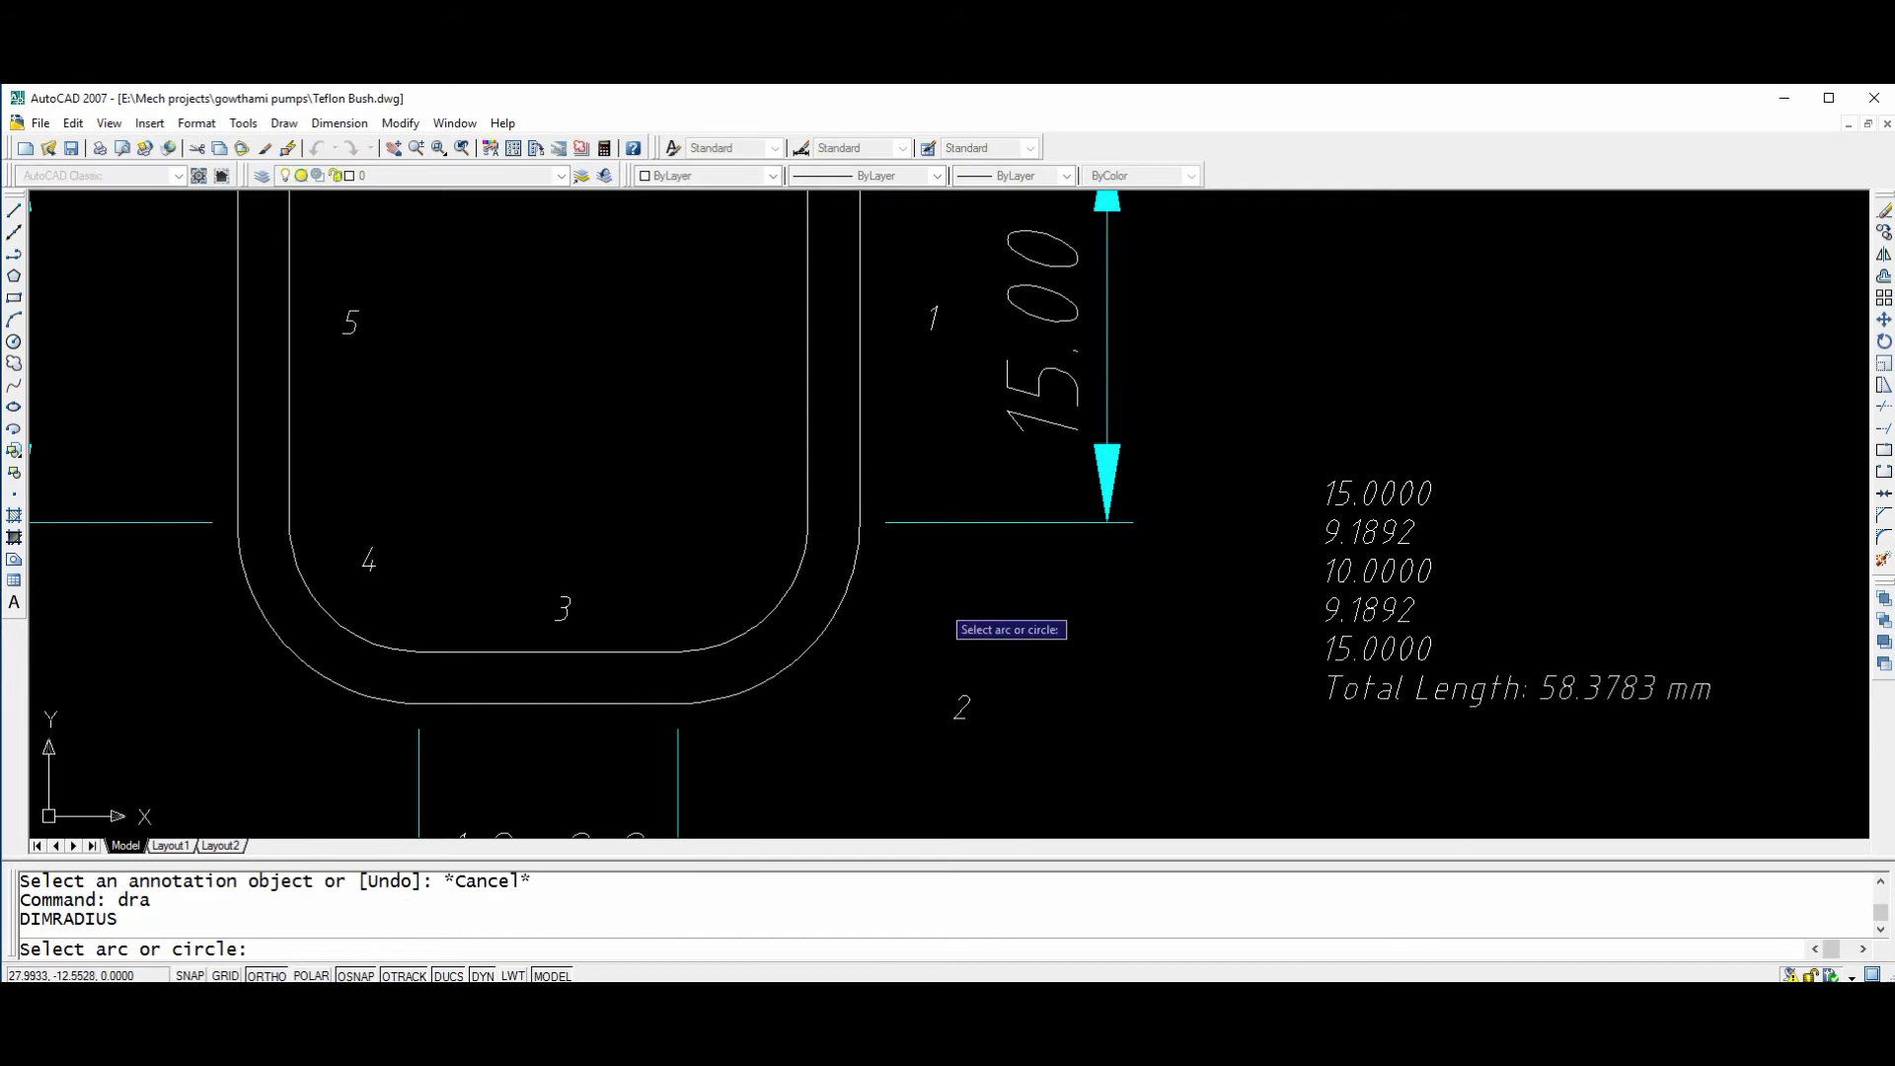
click(779, 597)
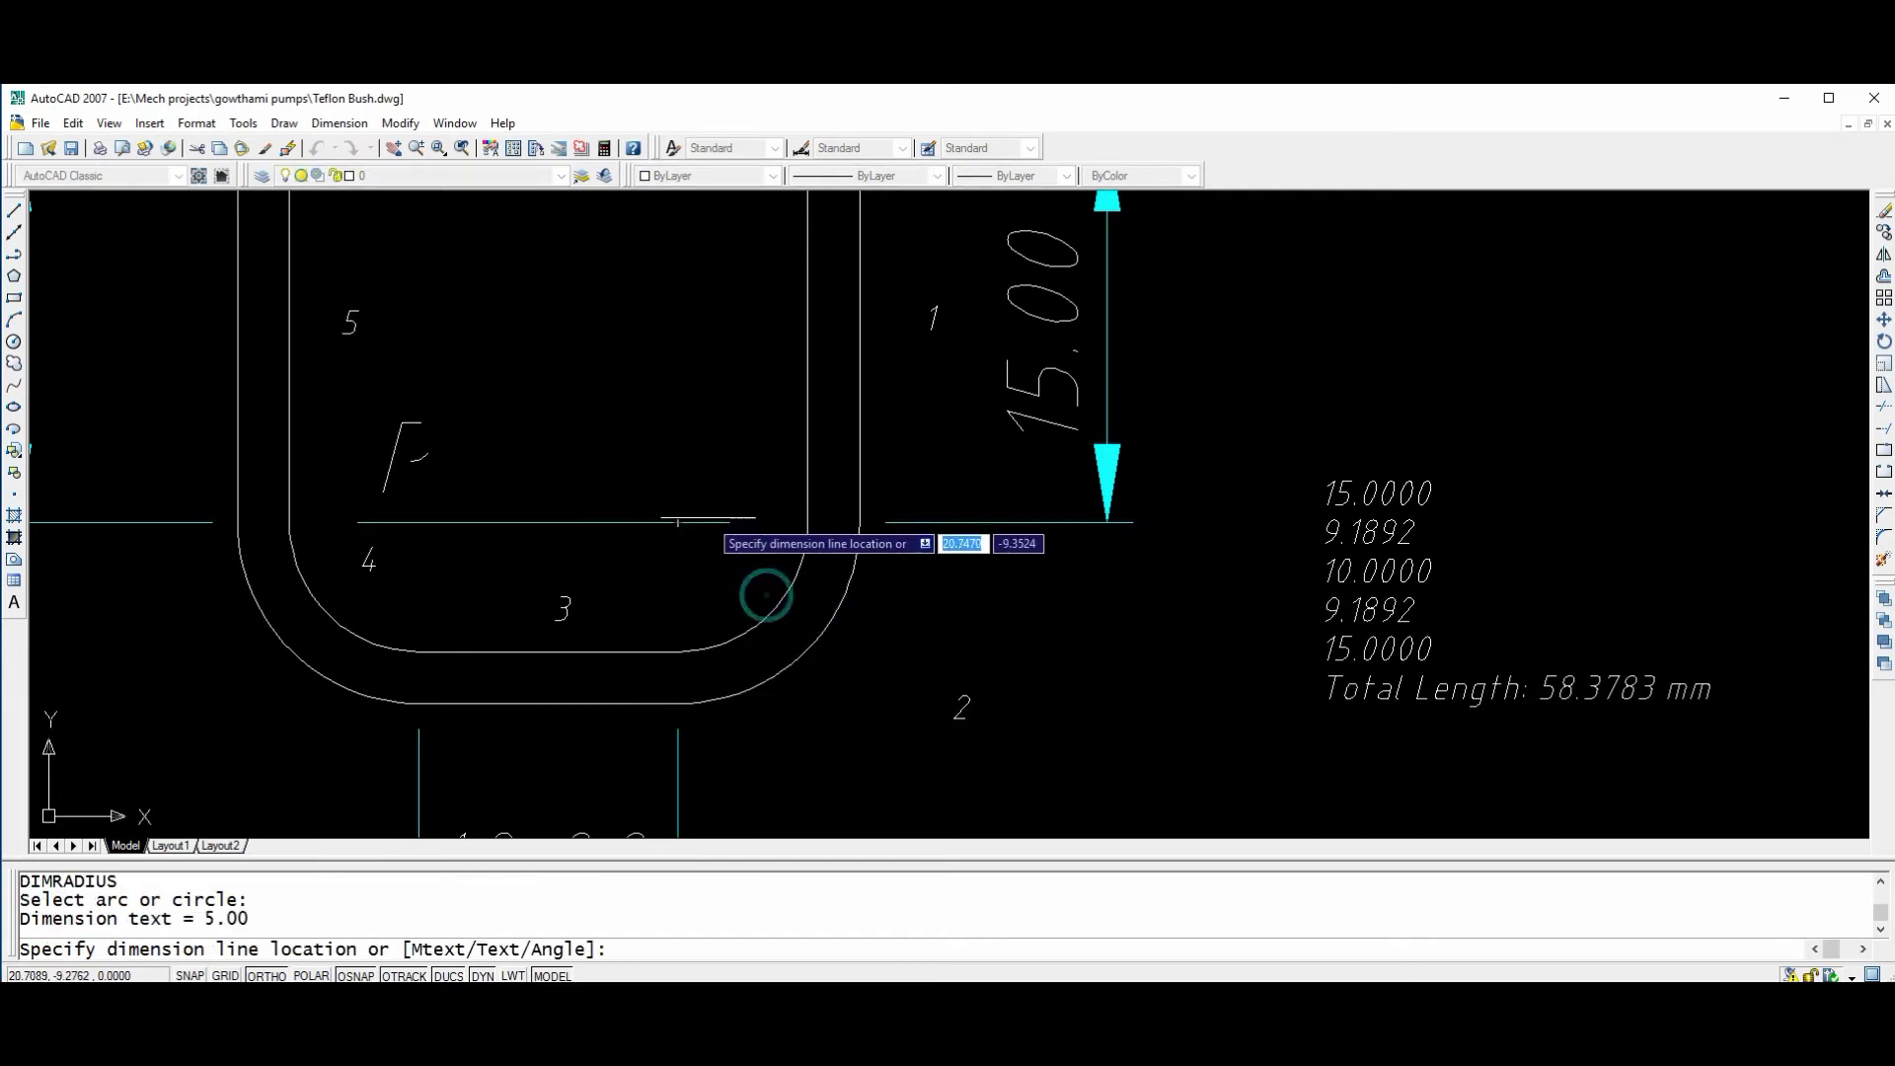
click(707, 555)
Open the 9.1892 length text in the list for editing, then close it unchanged.
scroll(711, 593, down, 2)
scroll(1110, 578, up, 2)
middle_drag(997, 613, 1132, 581)
scroll(1387, 515, up, 2)
click(1382, 512)
click(1224, 499)
double_click(1270, 509)
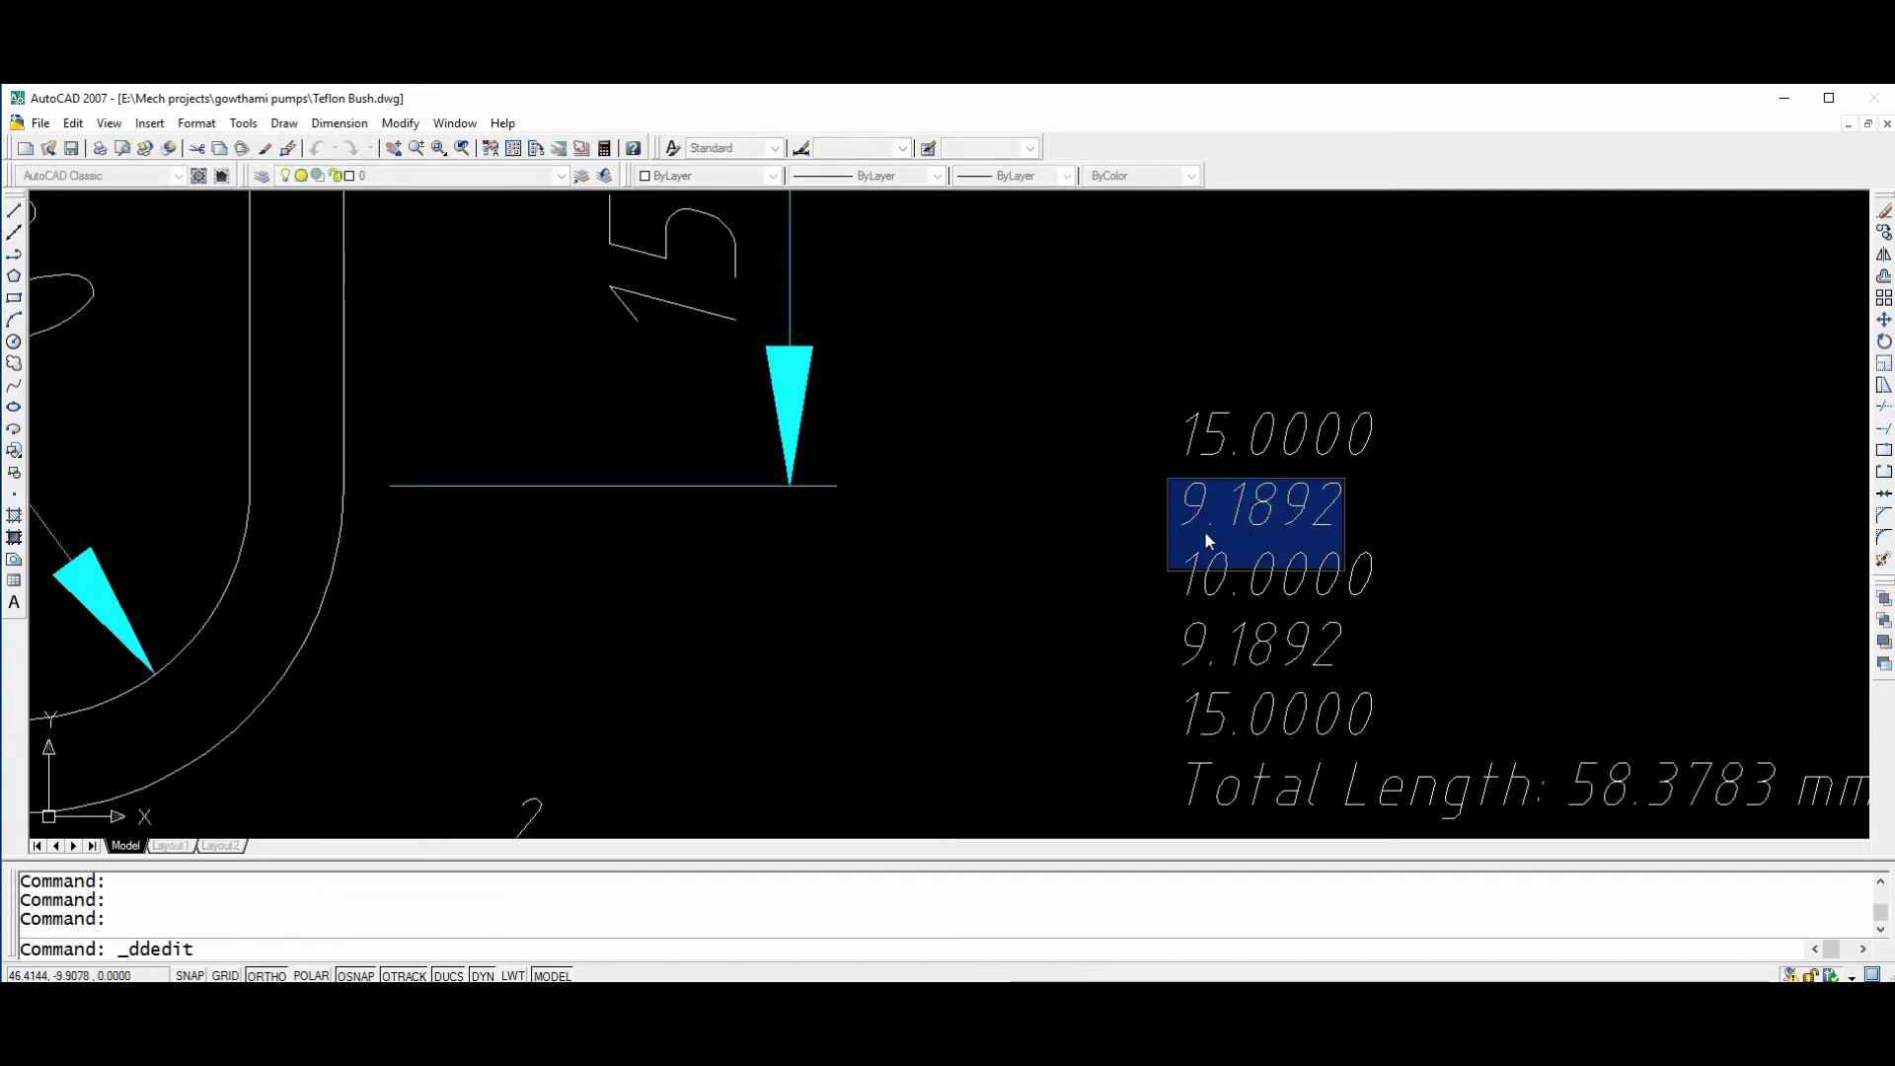
key(Return)
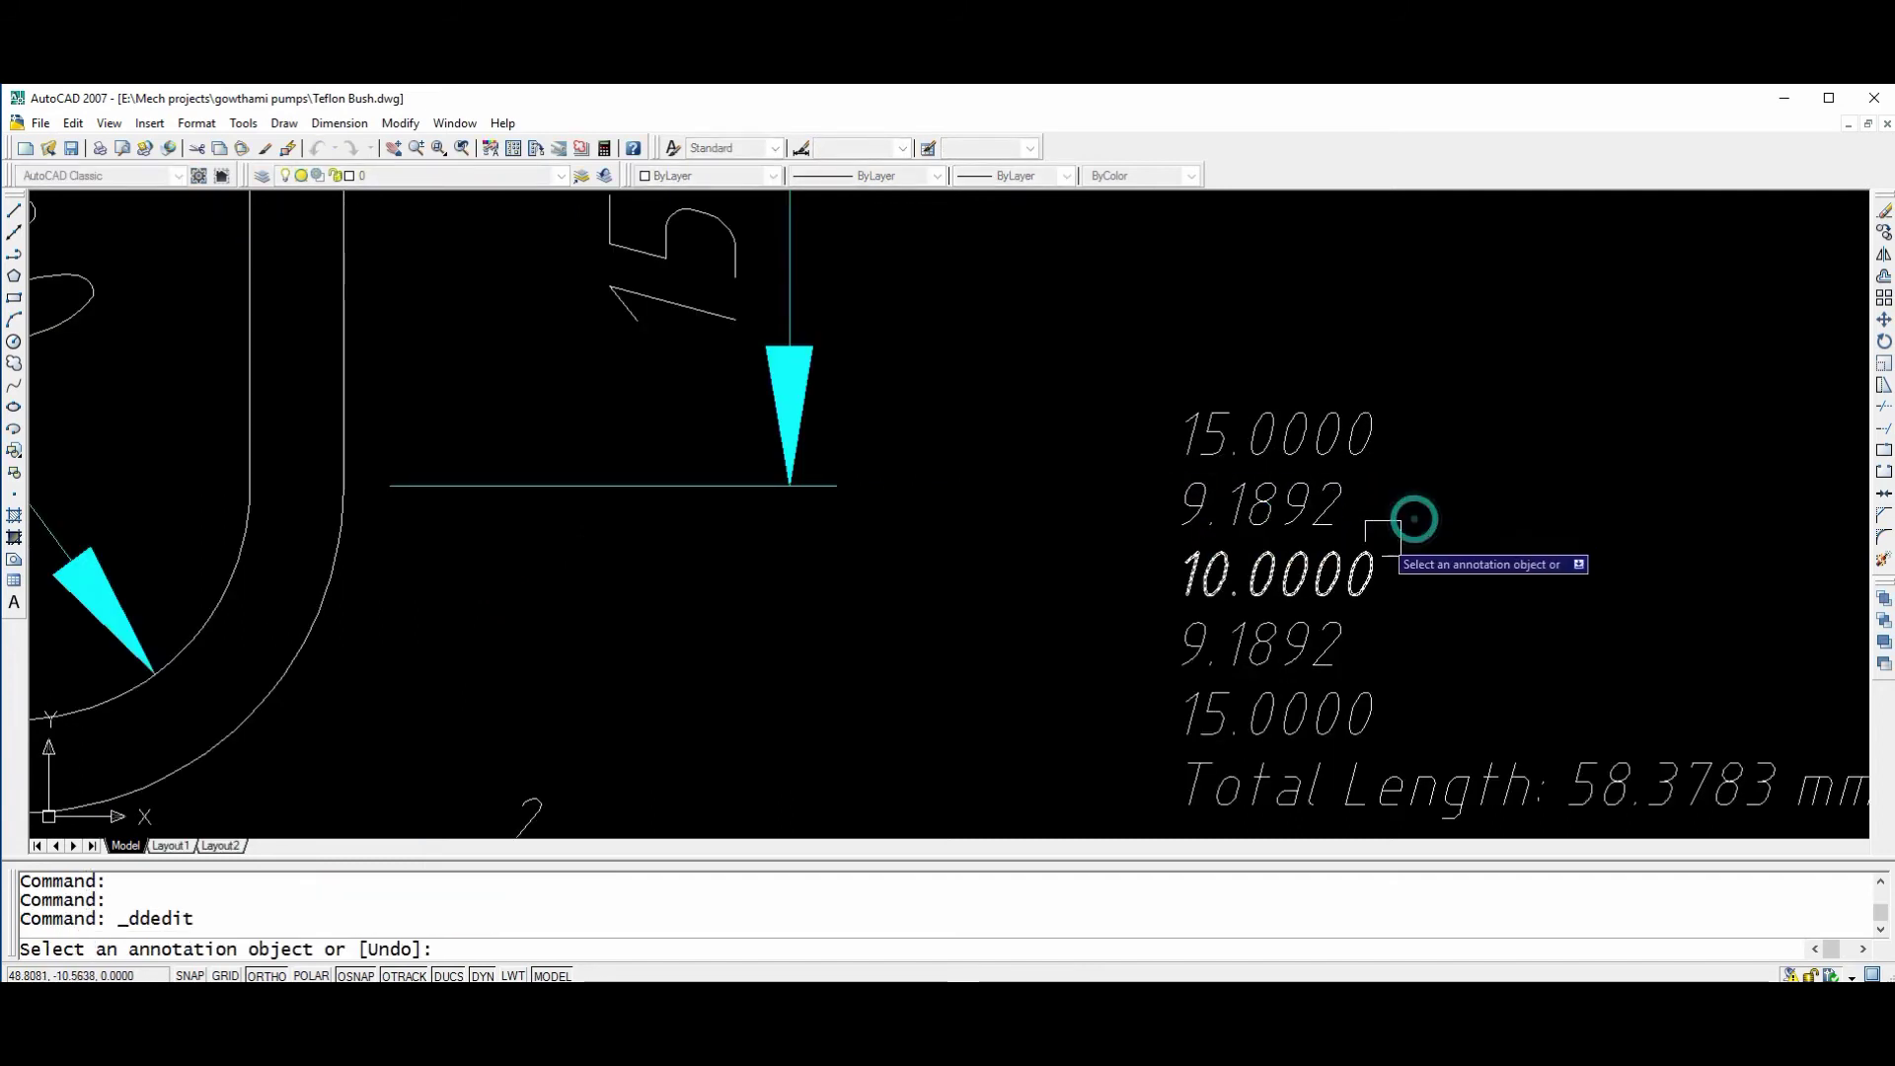
key(Escape)
scroll(1413, 515, down, 5)
middle_drag(1109, 571, 1121, 524)
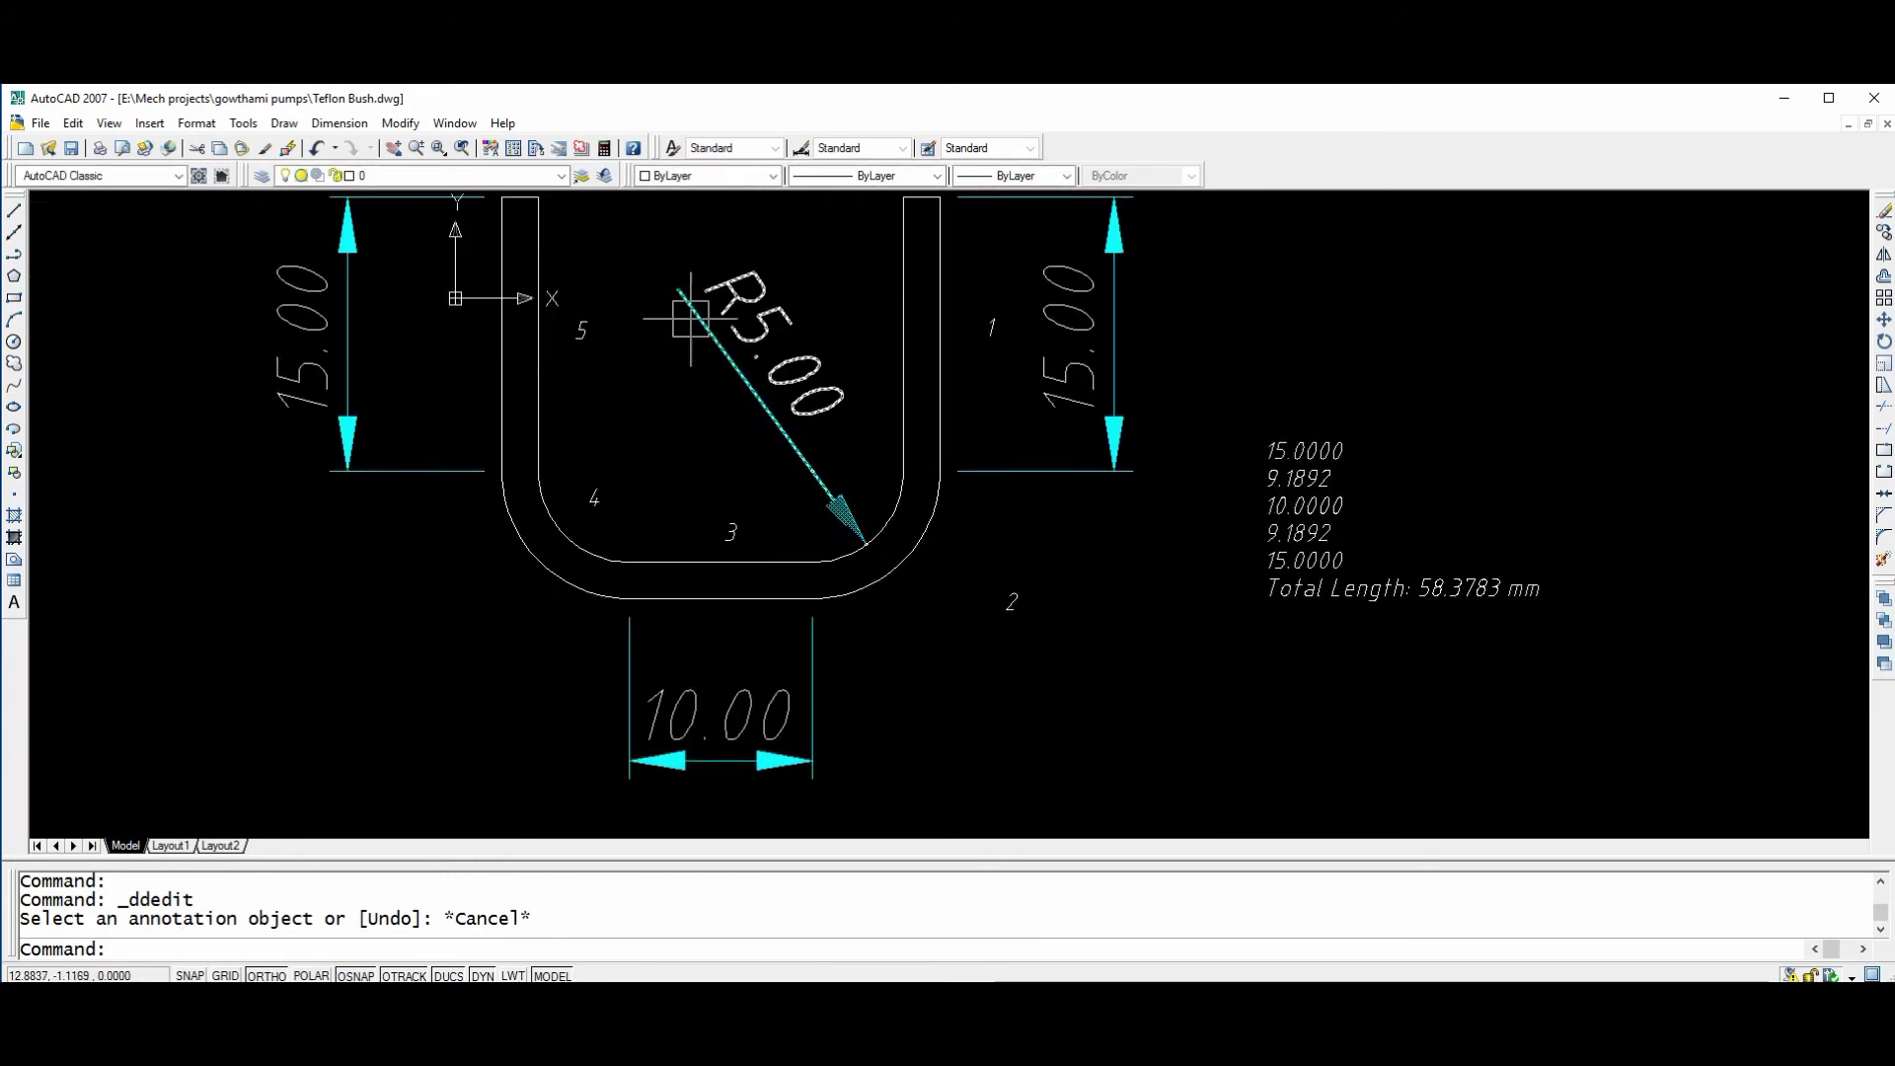
scroll(1136, 691, down, 3)
mouse_move(1146, 691)
middle_down()
mouse_move(1113, 732)
mouse_move(1125, 752)
mouse_move(1031, 716)
middle_up()
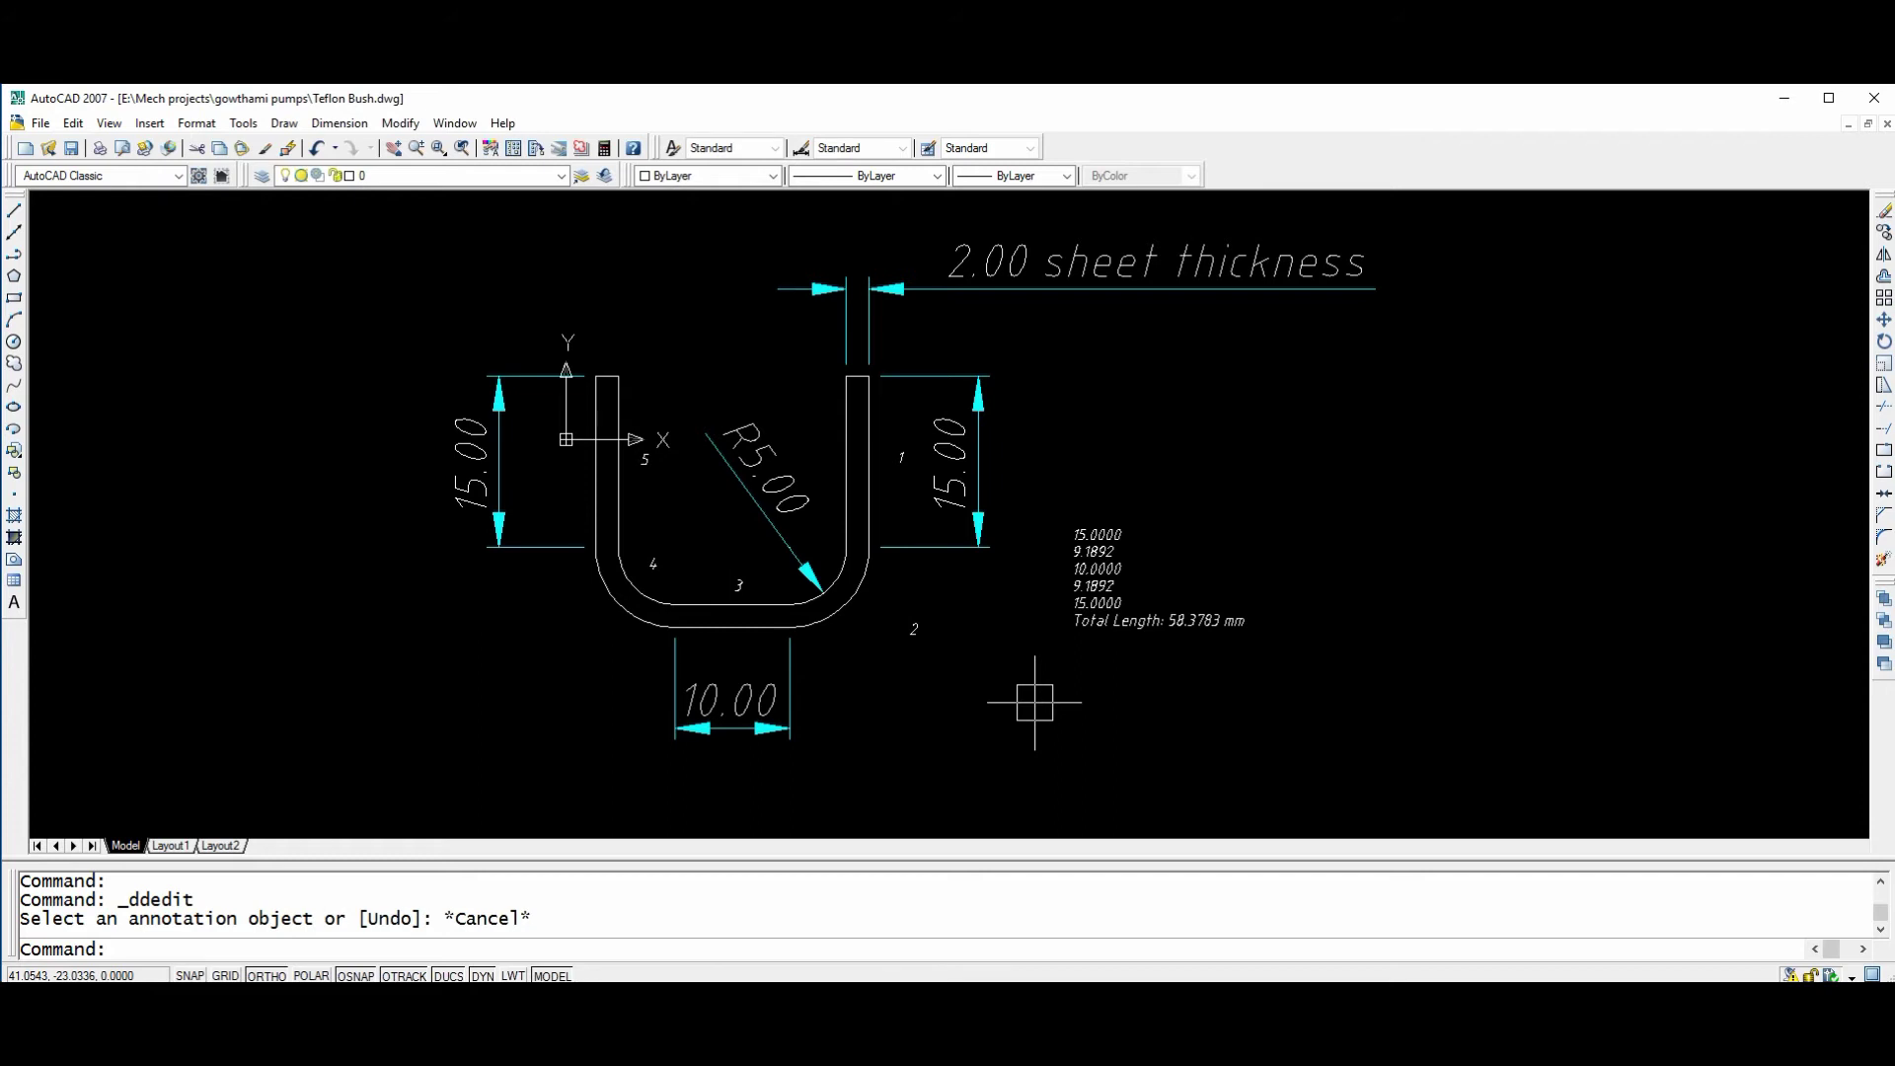
middle_drag(1224, 395, 866, 361)
middle_drag(1044, 651, 1023, 593)
Draw a new profile of three 10-unit line segments to the right of the list.
text(l)
key(Return)
click(997, 427)
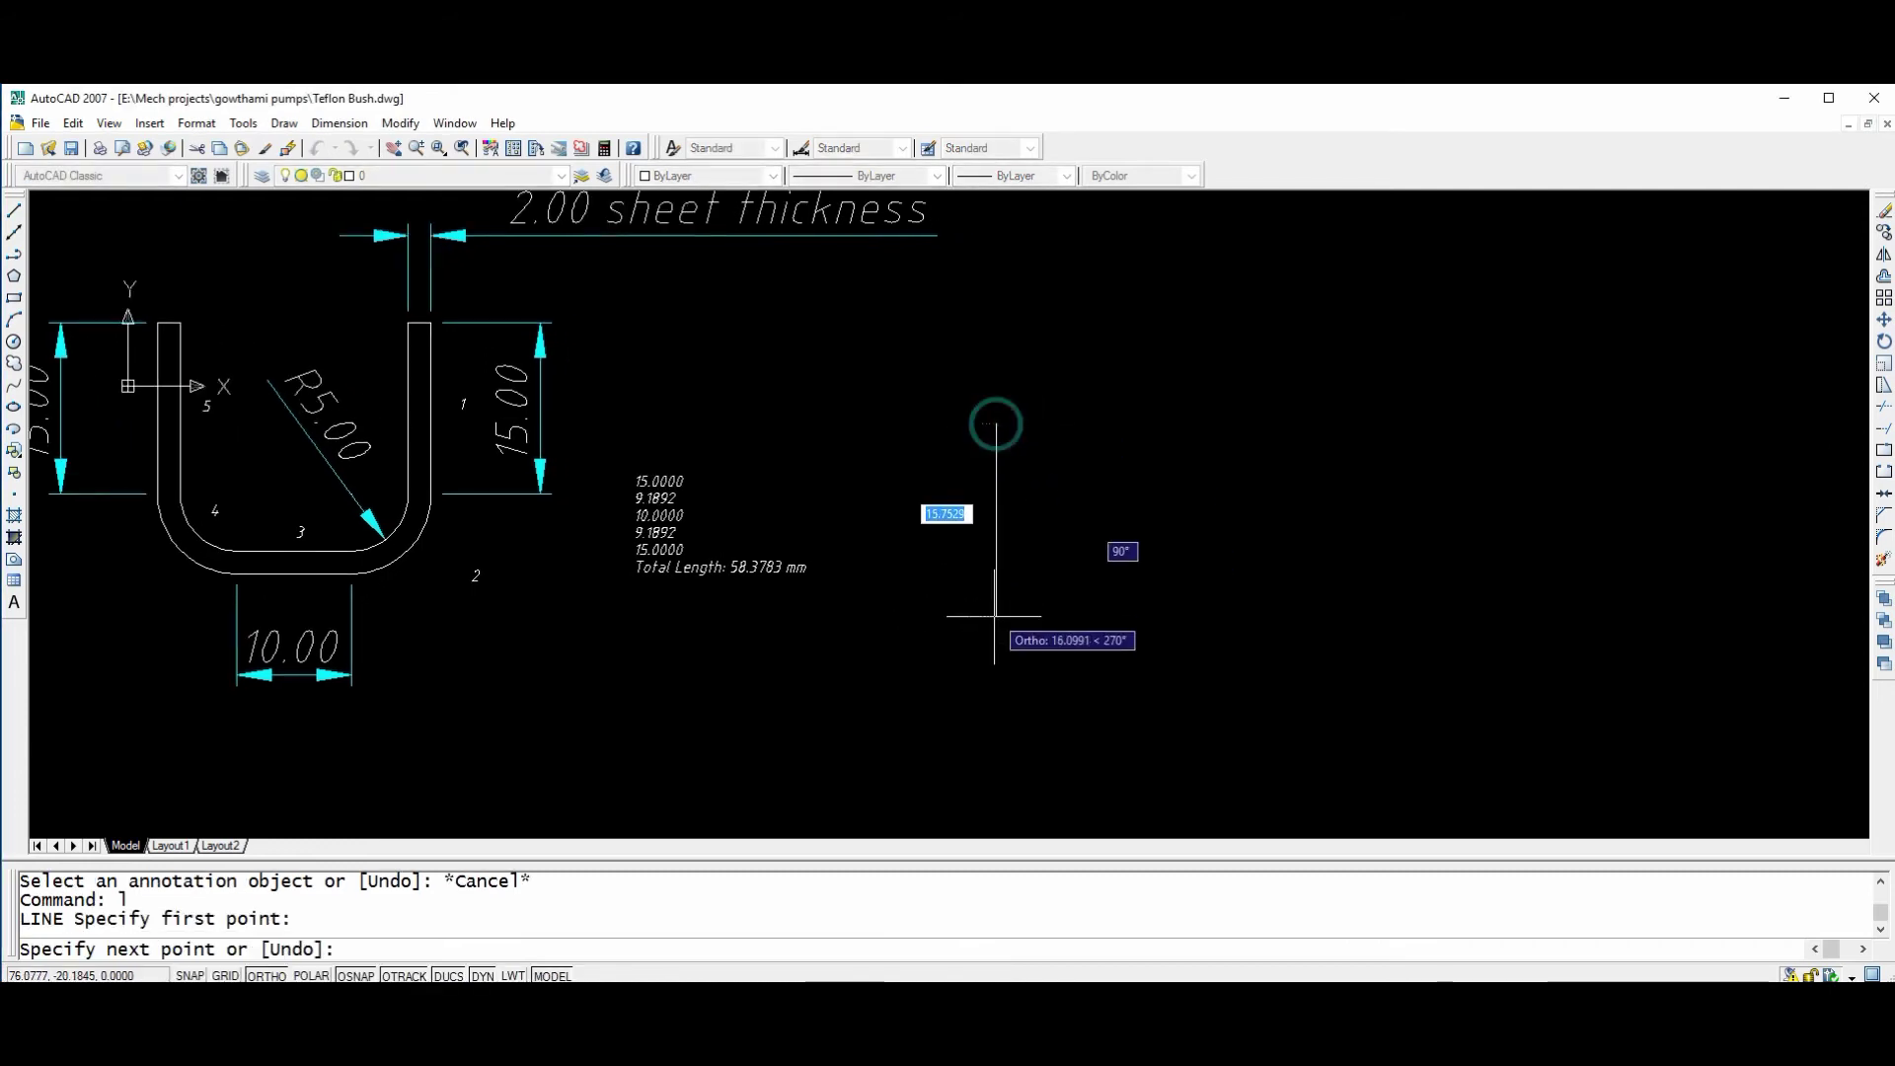
text(10)
key(Return)
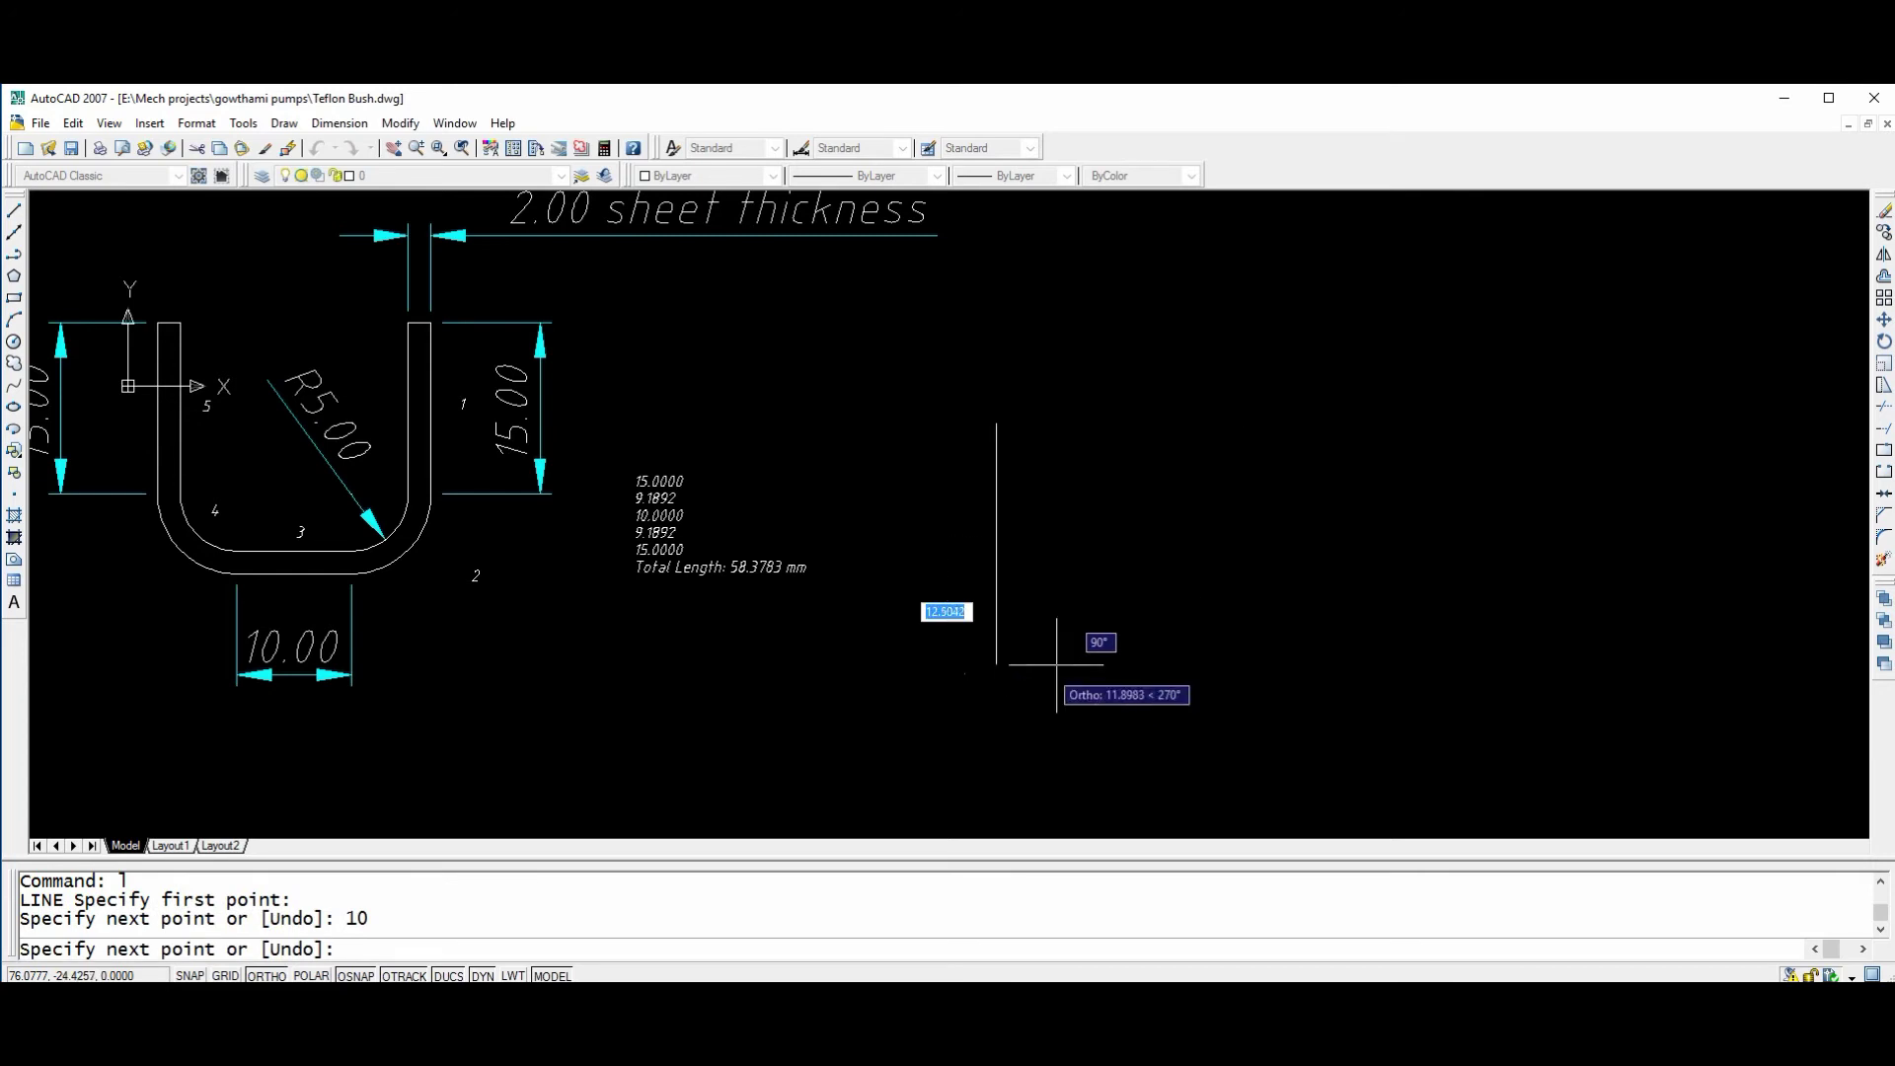
text(10)
key(Return)
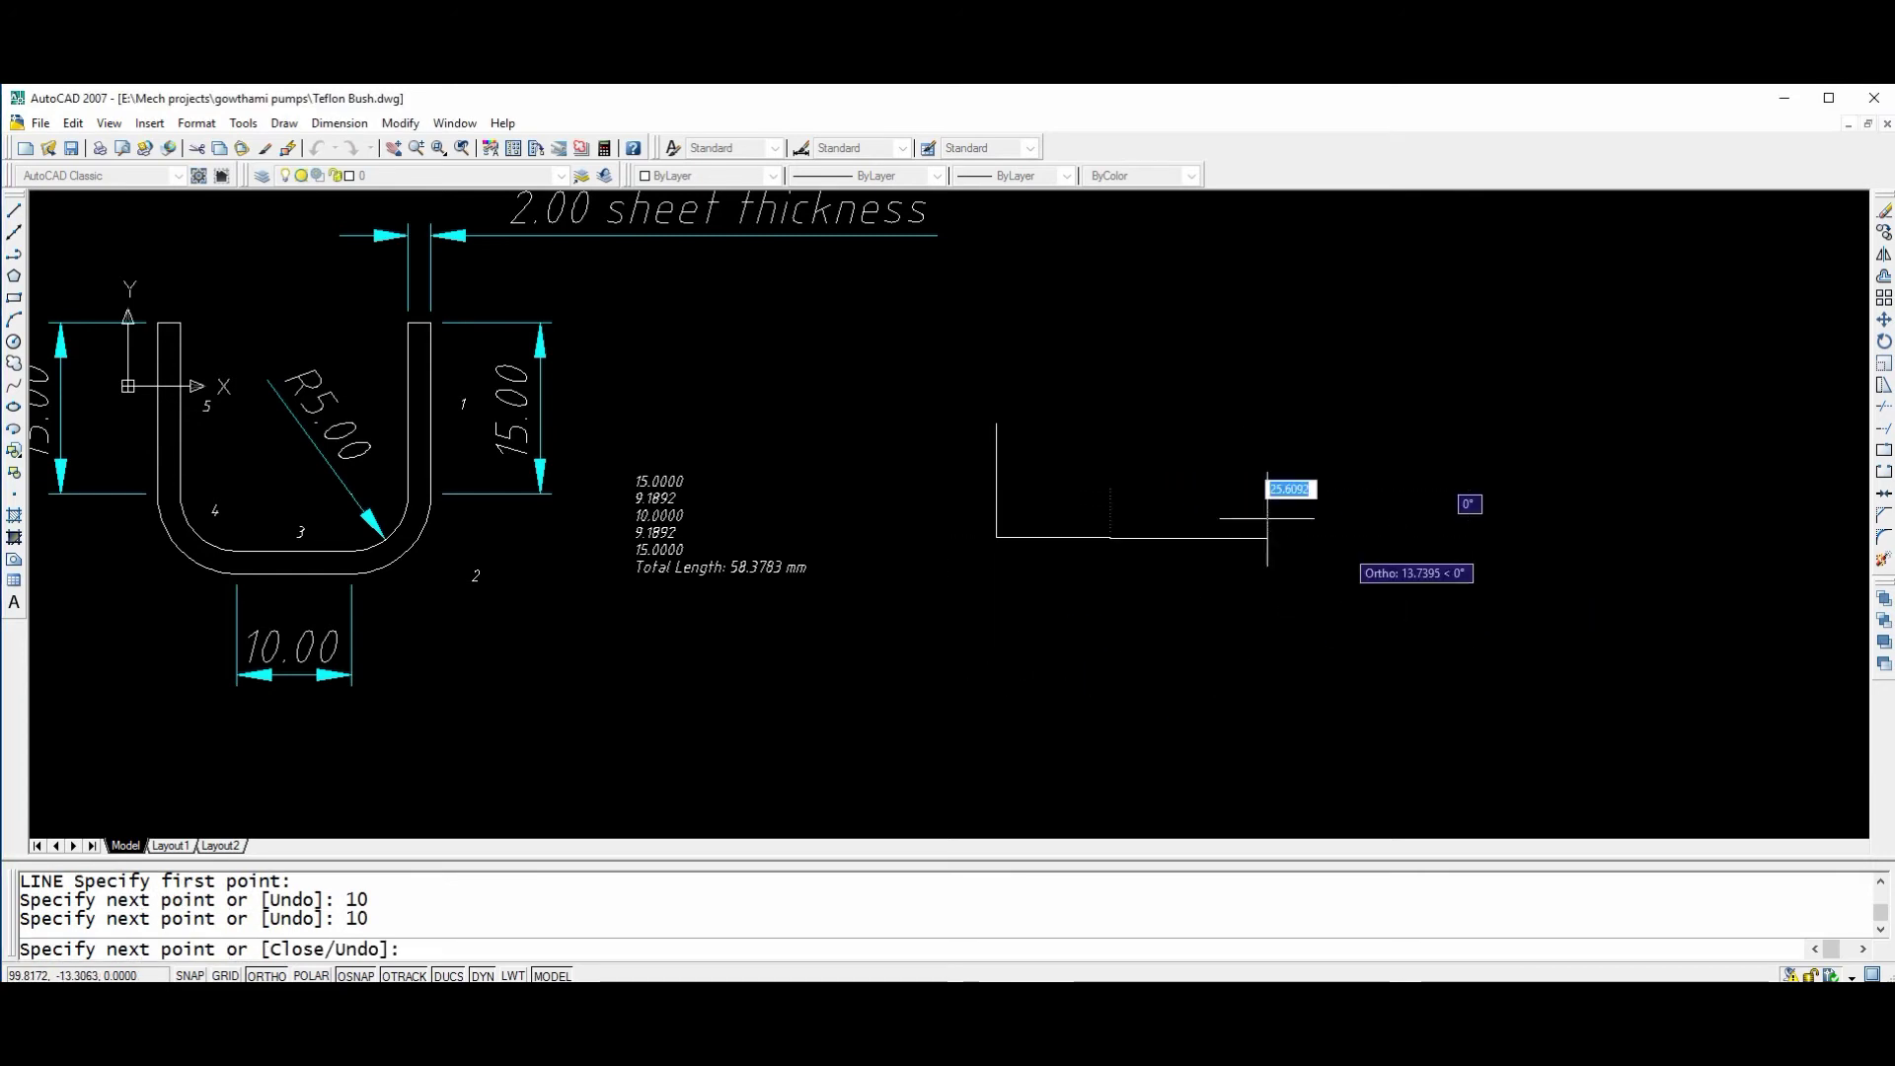
text(10)
key(Return)
key(Return)
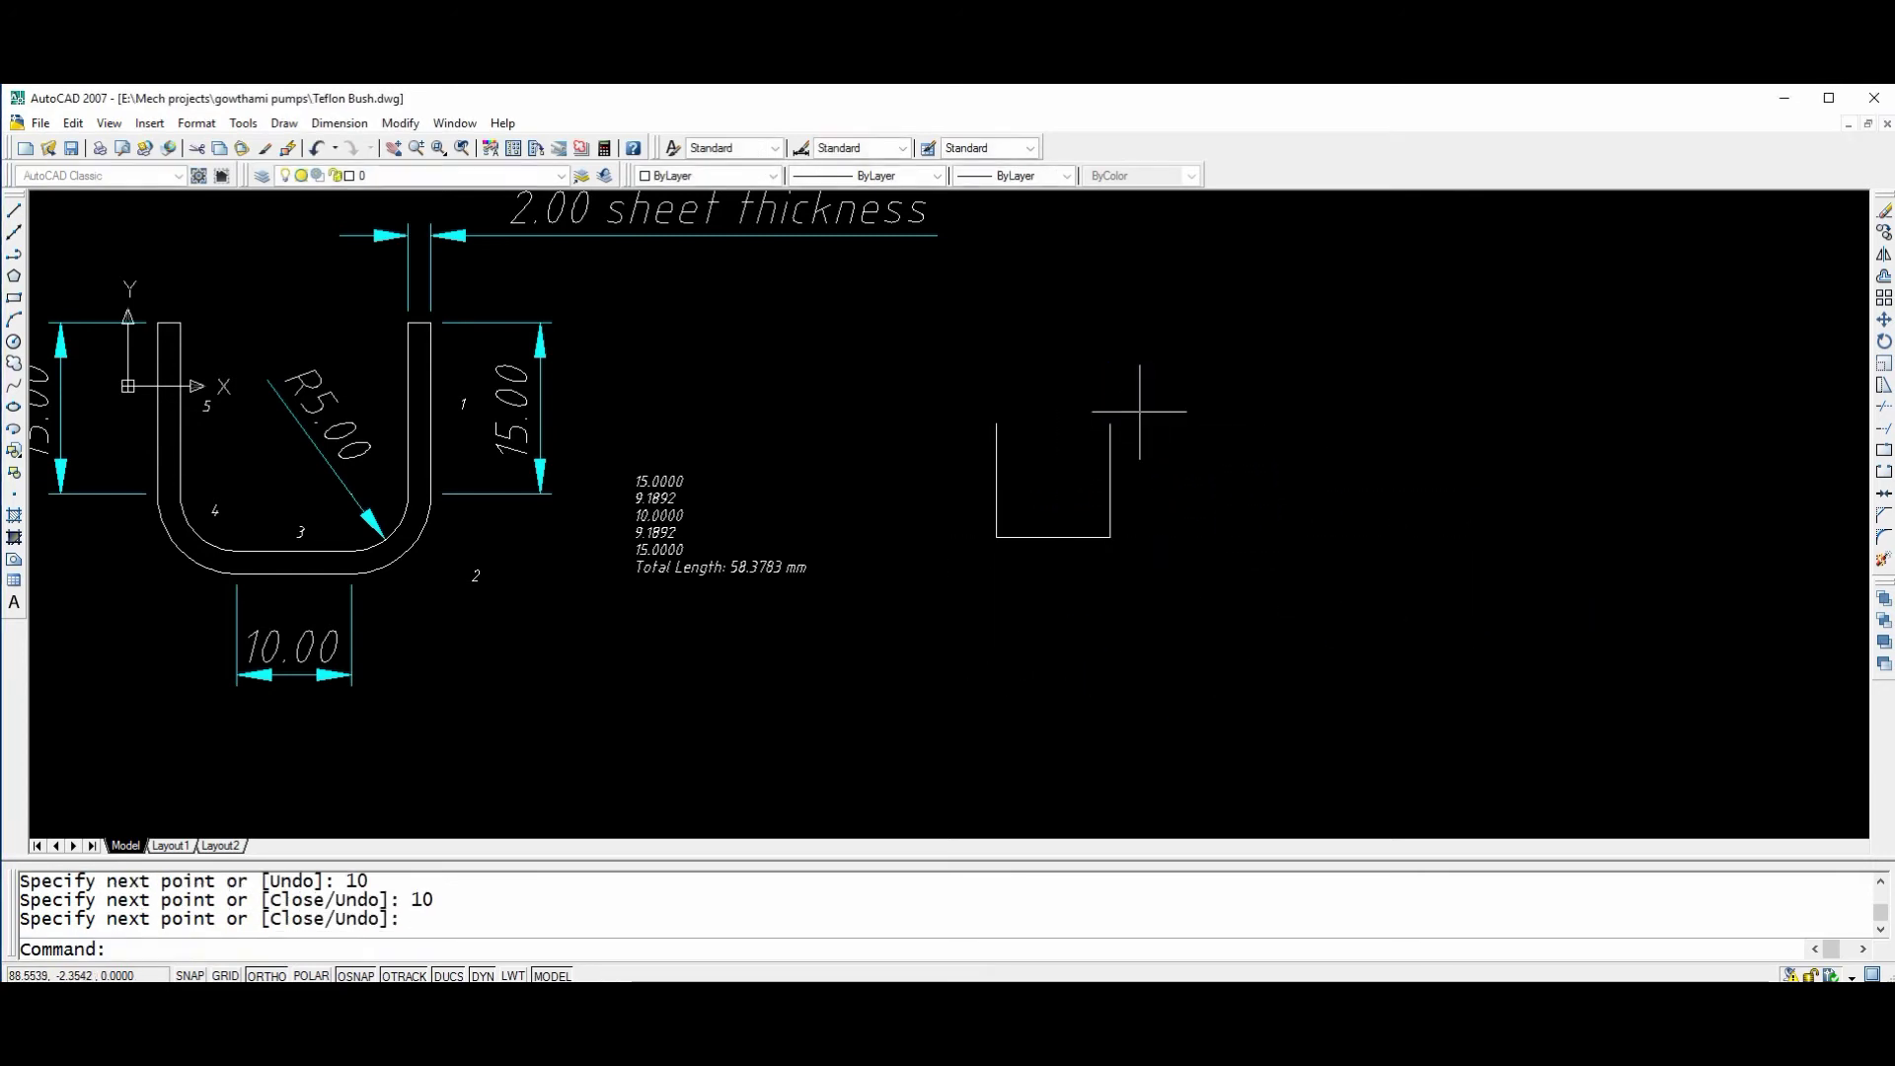
Erase the profile's right vertical line.
scroll(1135, 534, up, 2)
click(1074, 461)
click(1109, 495)
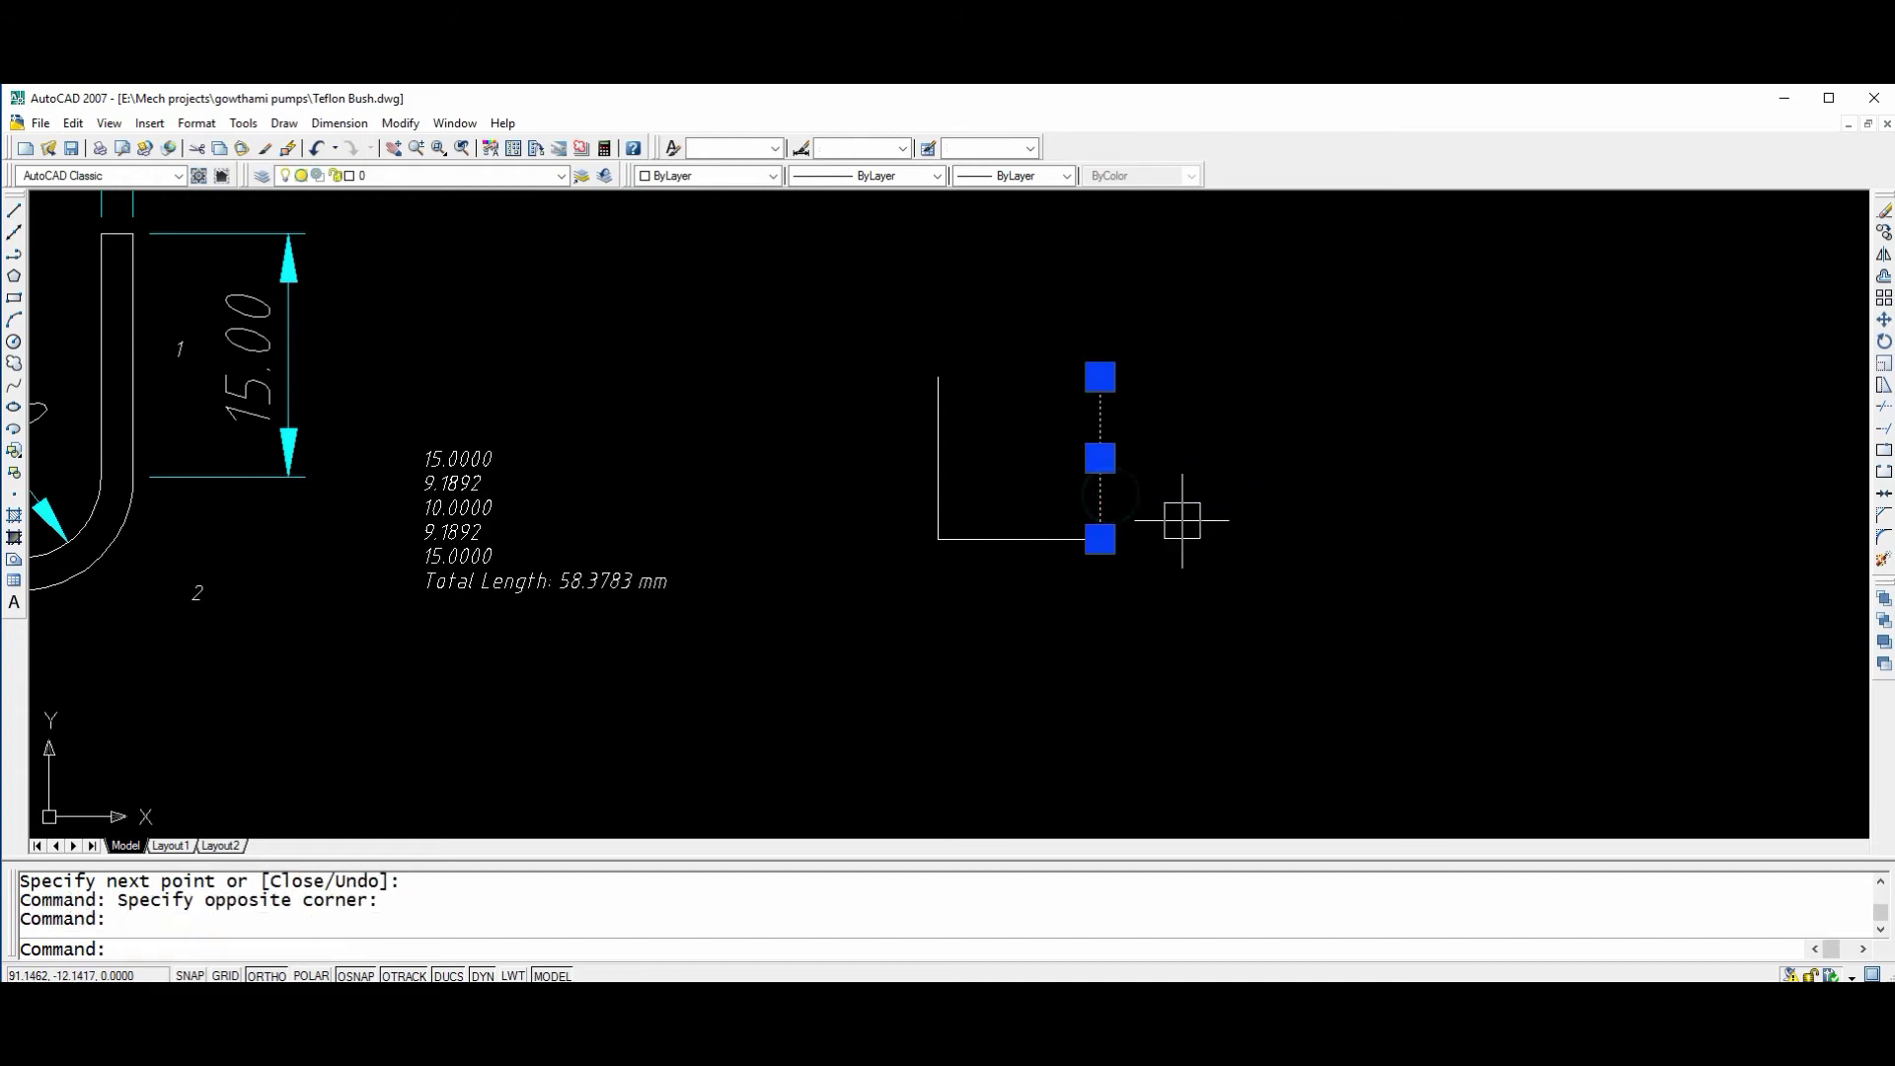
text(e)
key(Return)
Draw a 10-unit line at 45° from the bottom line's end point.
text(l)
key(Return)
click(1101, 539)
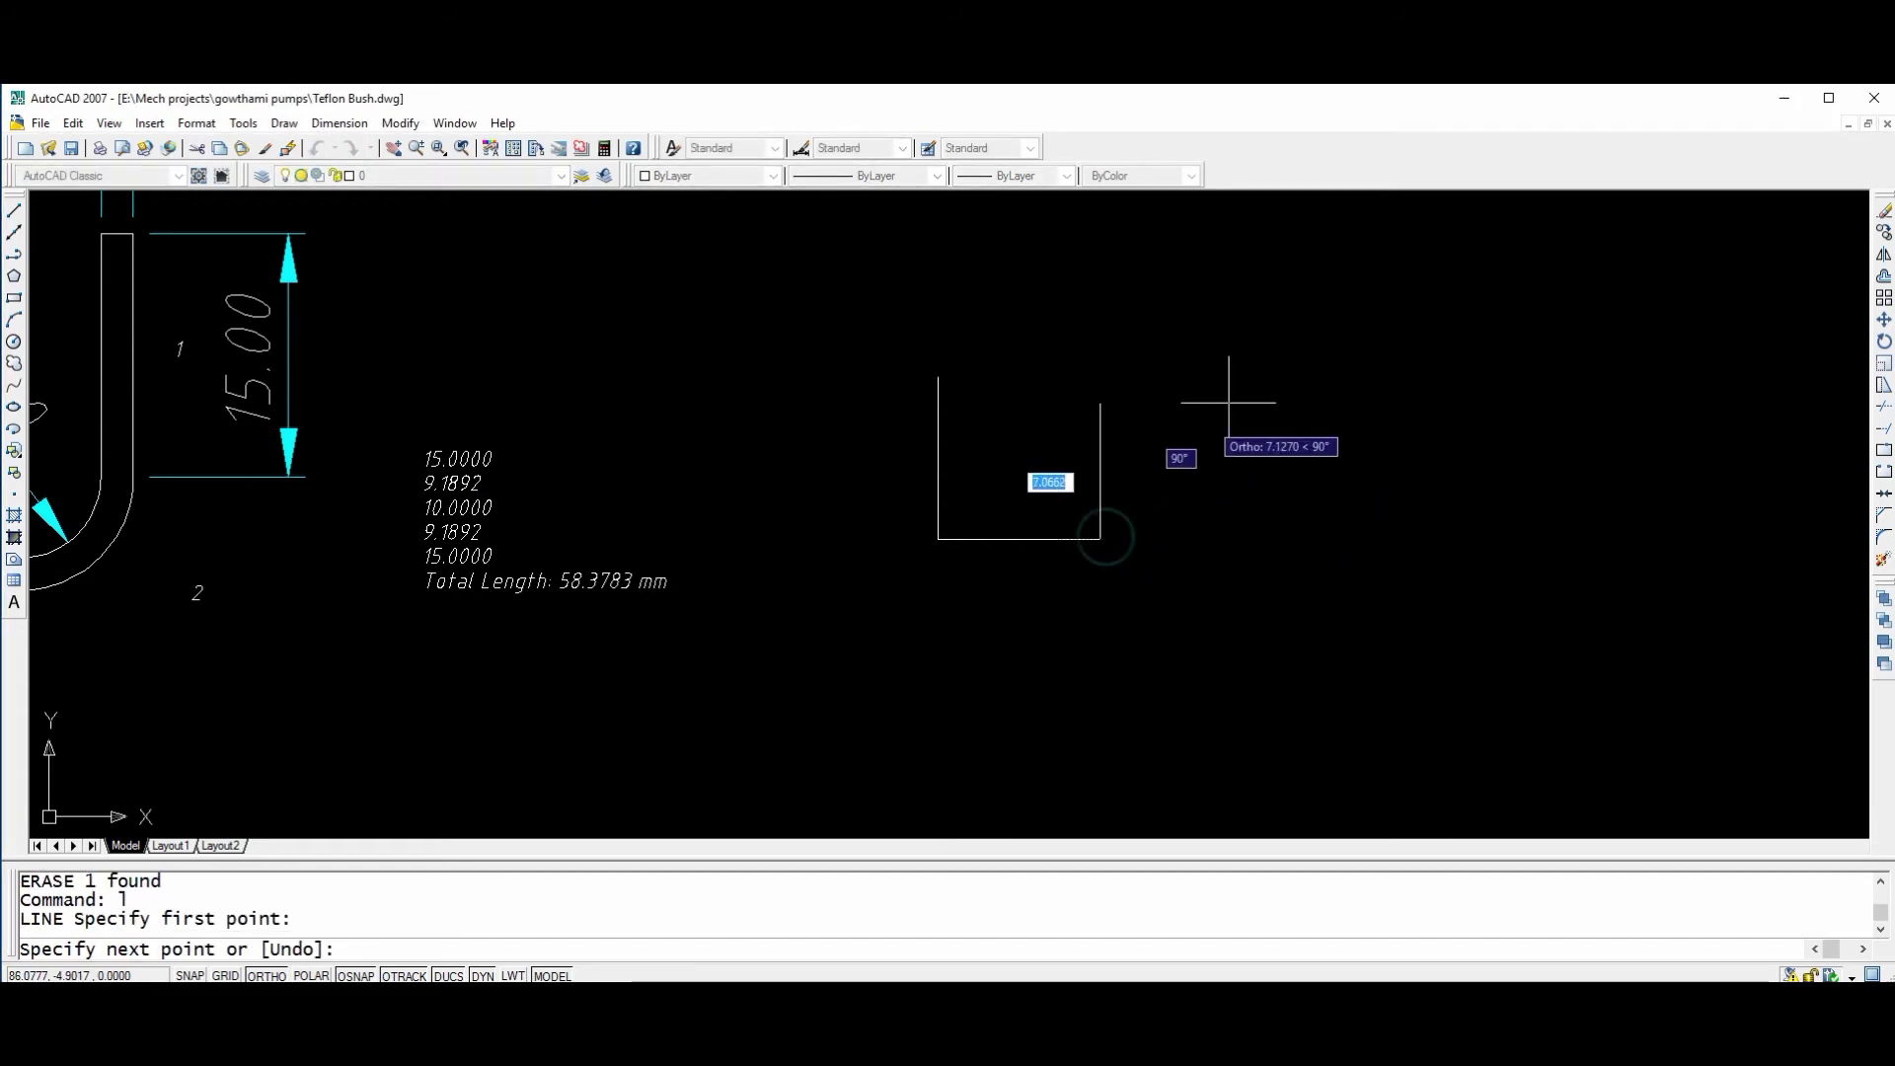
text(10<)
text(45)
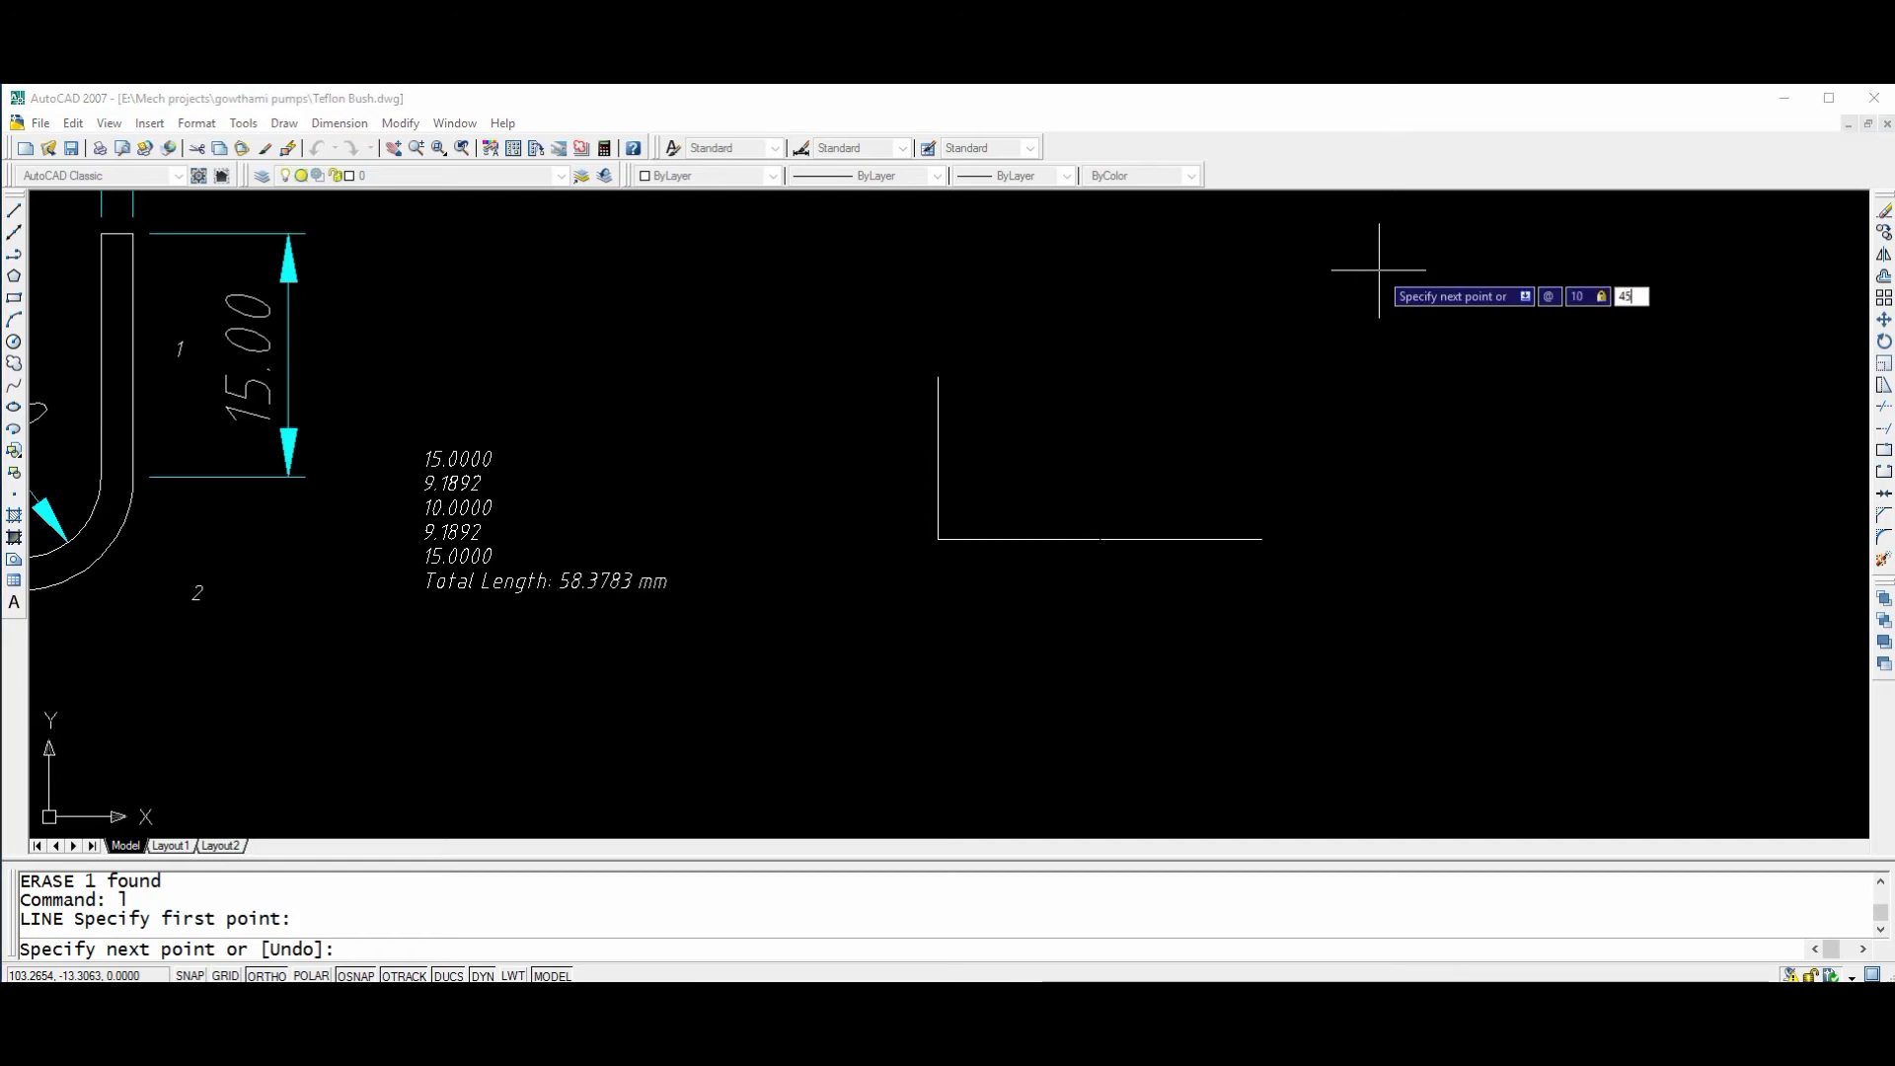
key(Return)
key(Escape)
text(o)
key(Return)
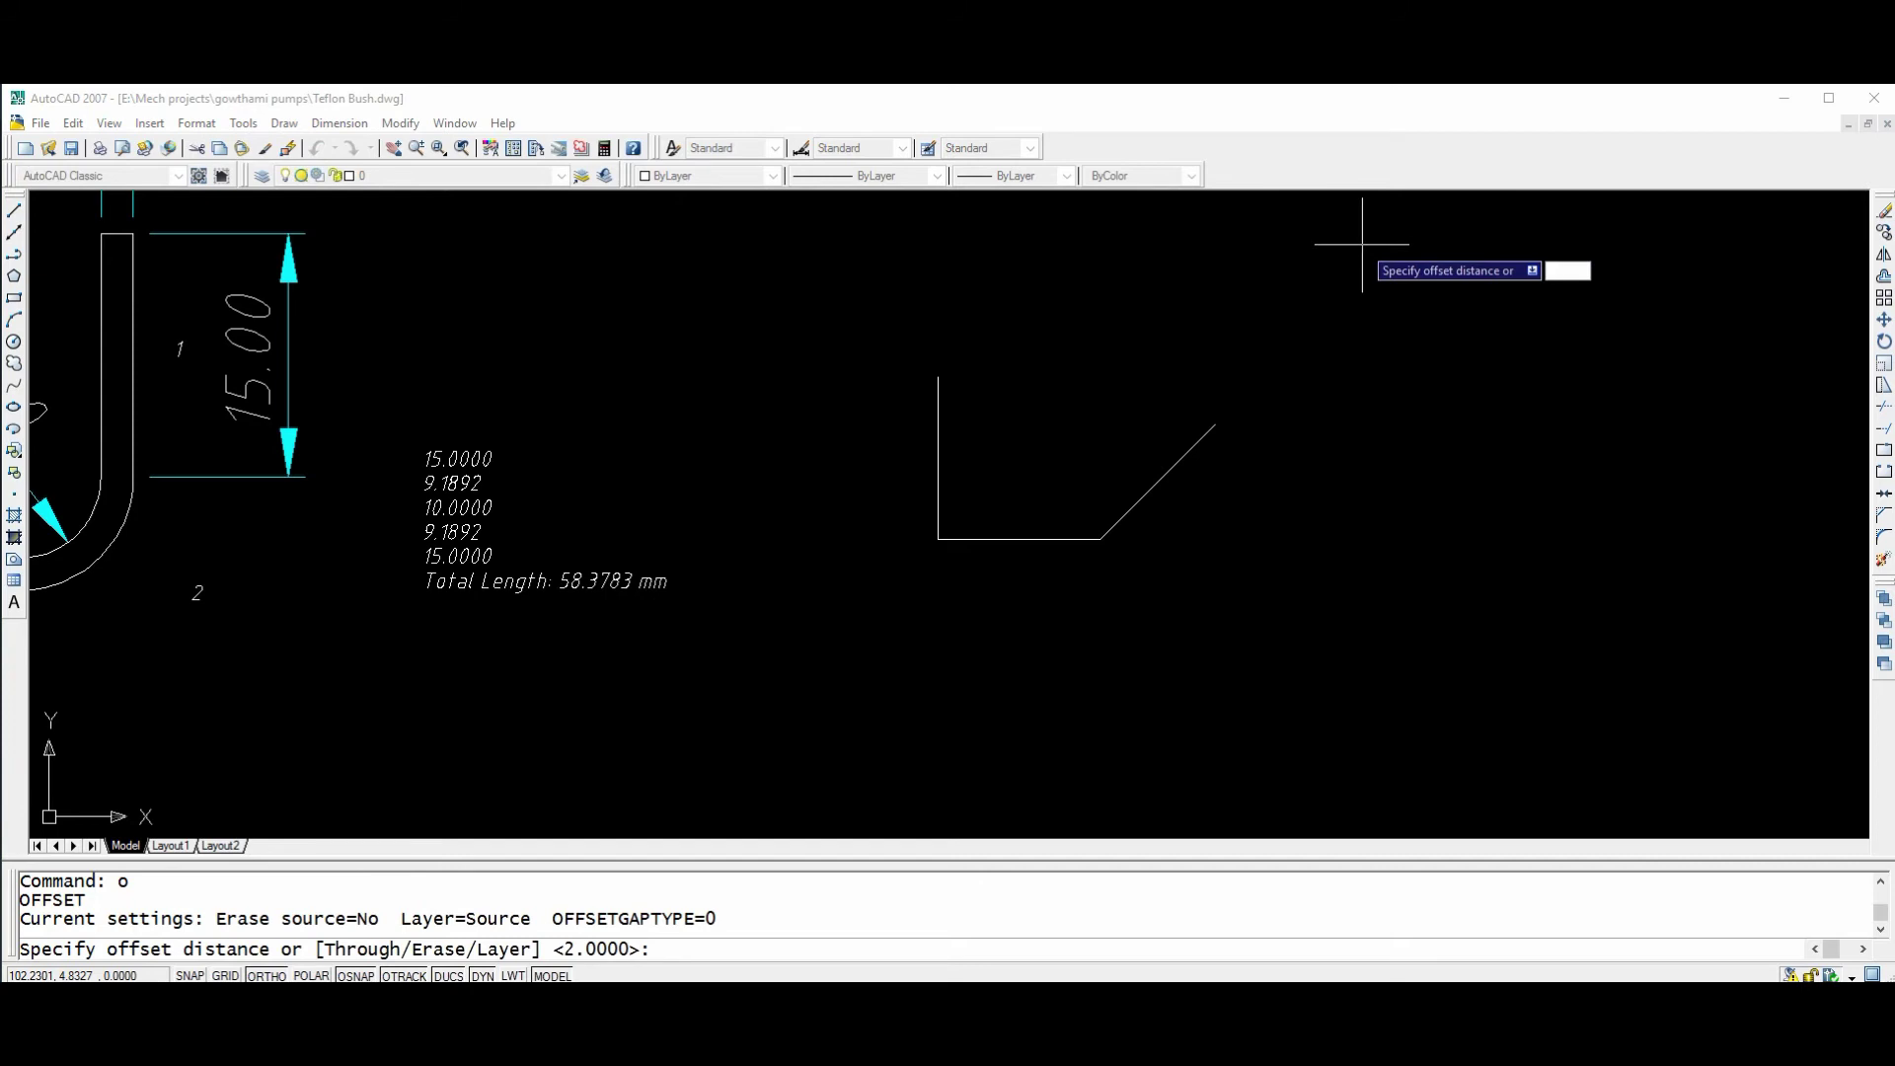
Fillet both bends of the profile with a 0.5 radius.
text(1)
key(Return)
scroll(1066, 538, up, 2)
key(Escape)
key(Escape)
text(f)
key(Return)
text(r)
key(Return)
text(.5)
key(Return)
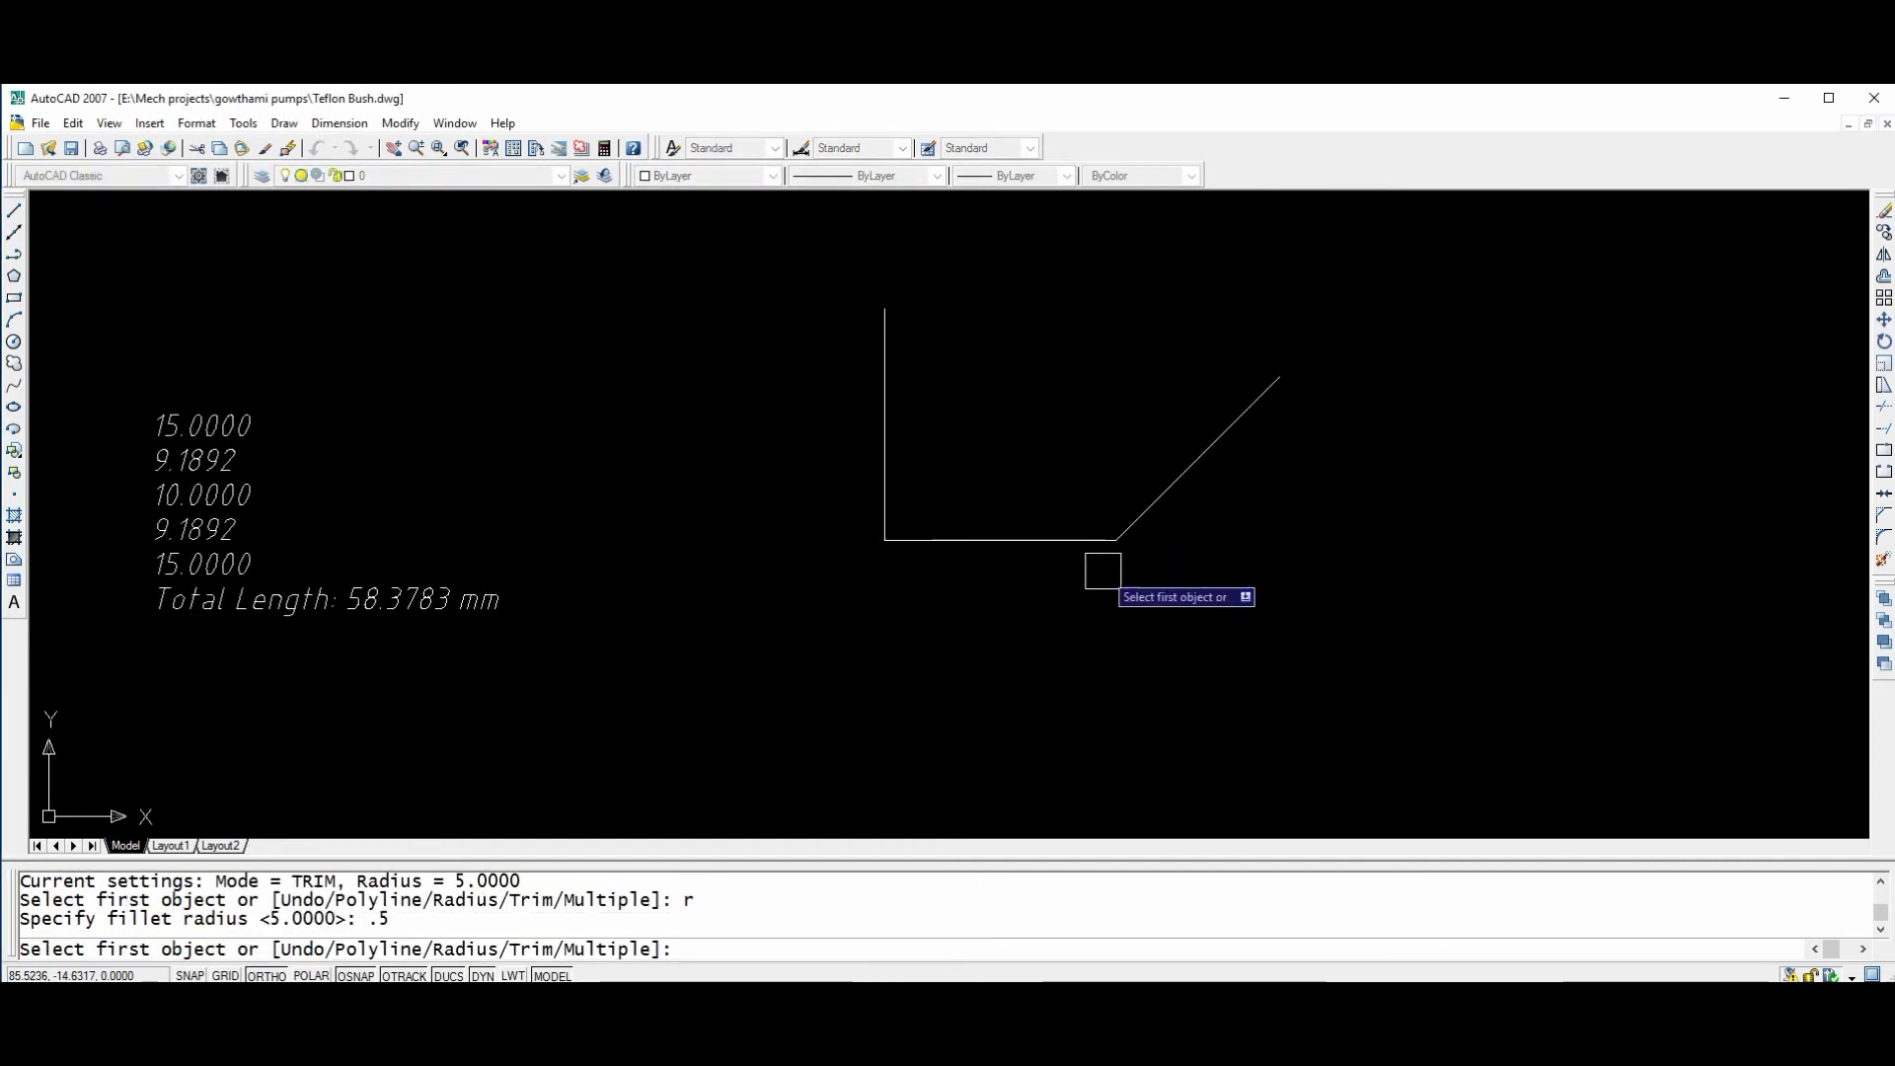
scroll(1135, 538, up, 1)
click(1142, 503)
click(1040, 539)
key(Return)
click(863, 541)
click(778, 453)
key(Escape)
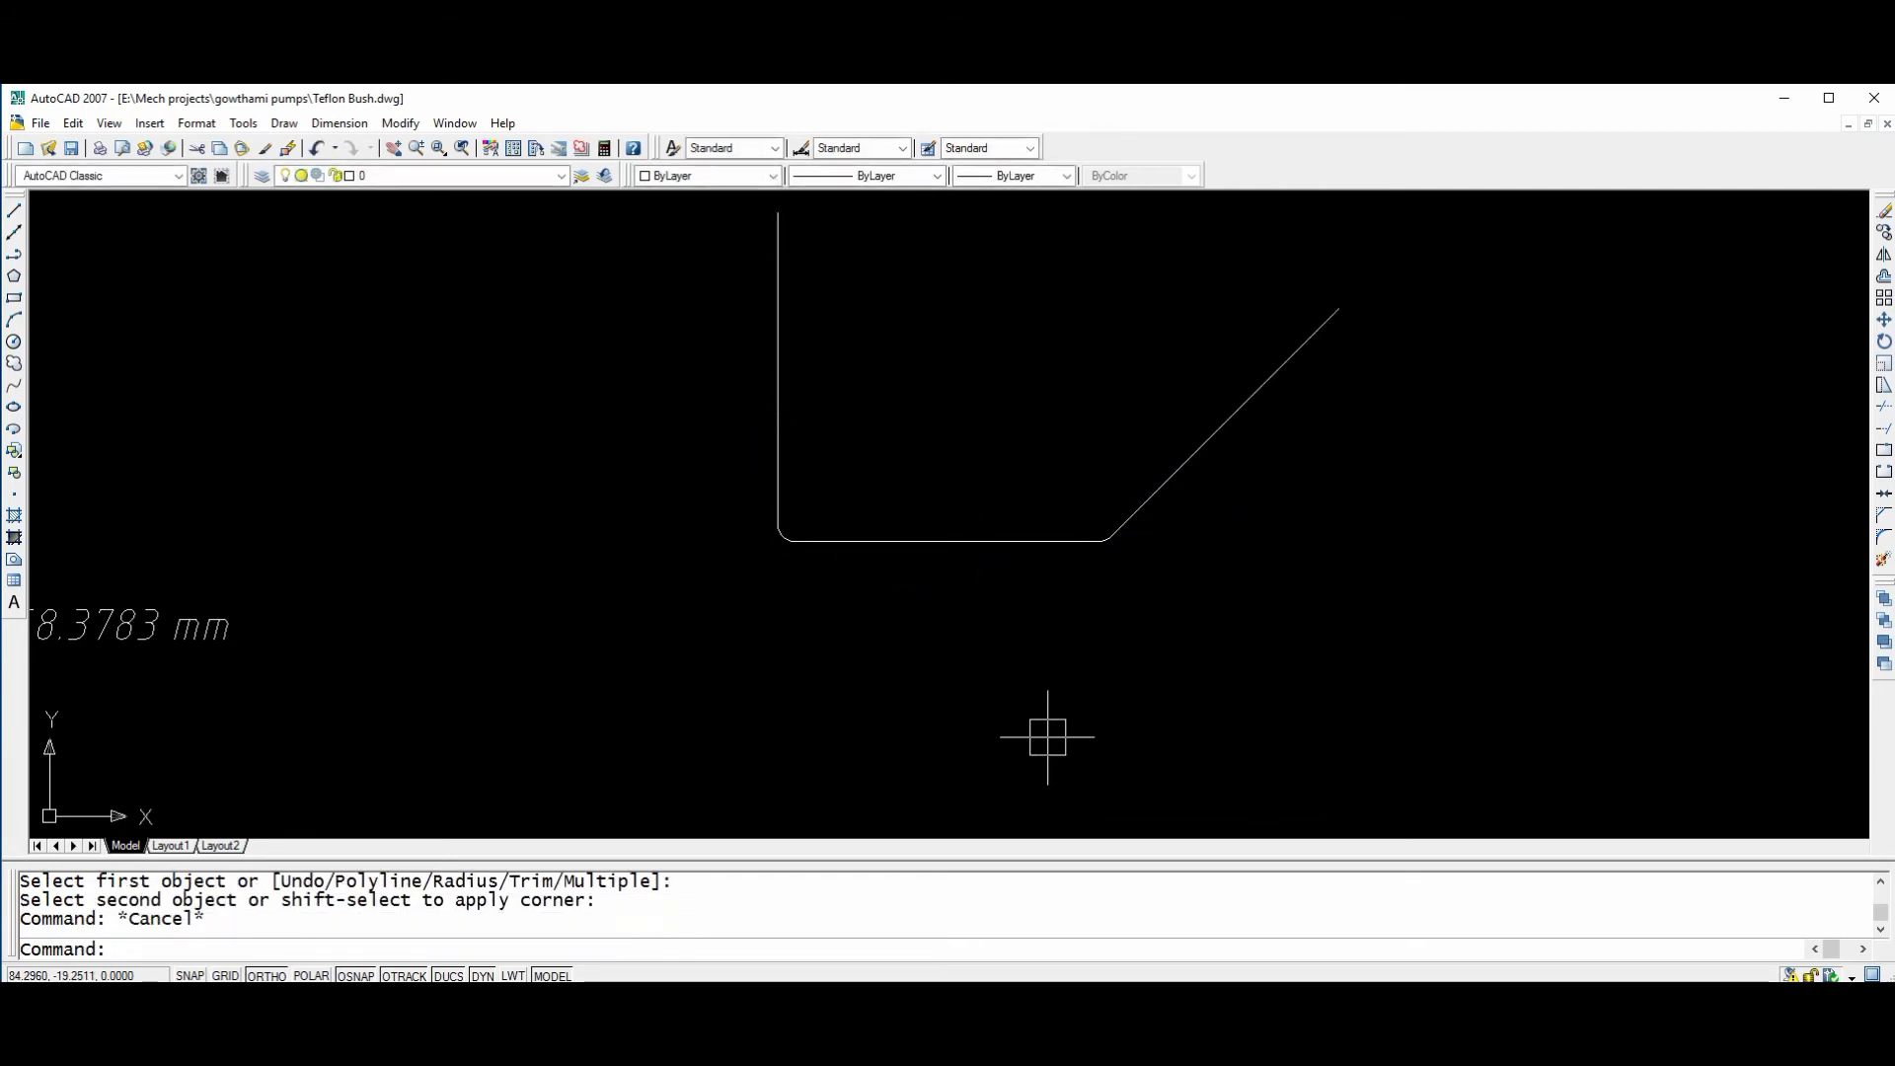
Offset the diagonal leg, right bend arc and bottom line outward by 1 unit.
text(o)
key(Return)
text(1)
key(Return)
click(1227, 422)
click(1252, 542)
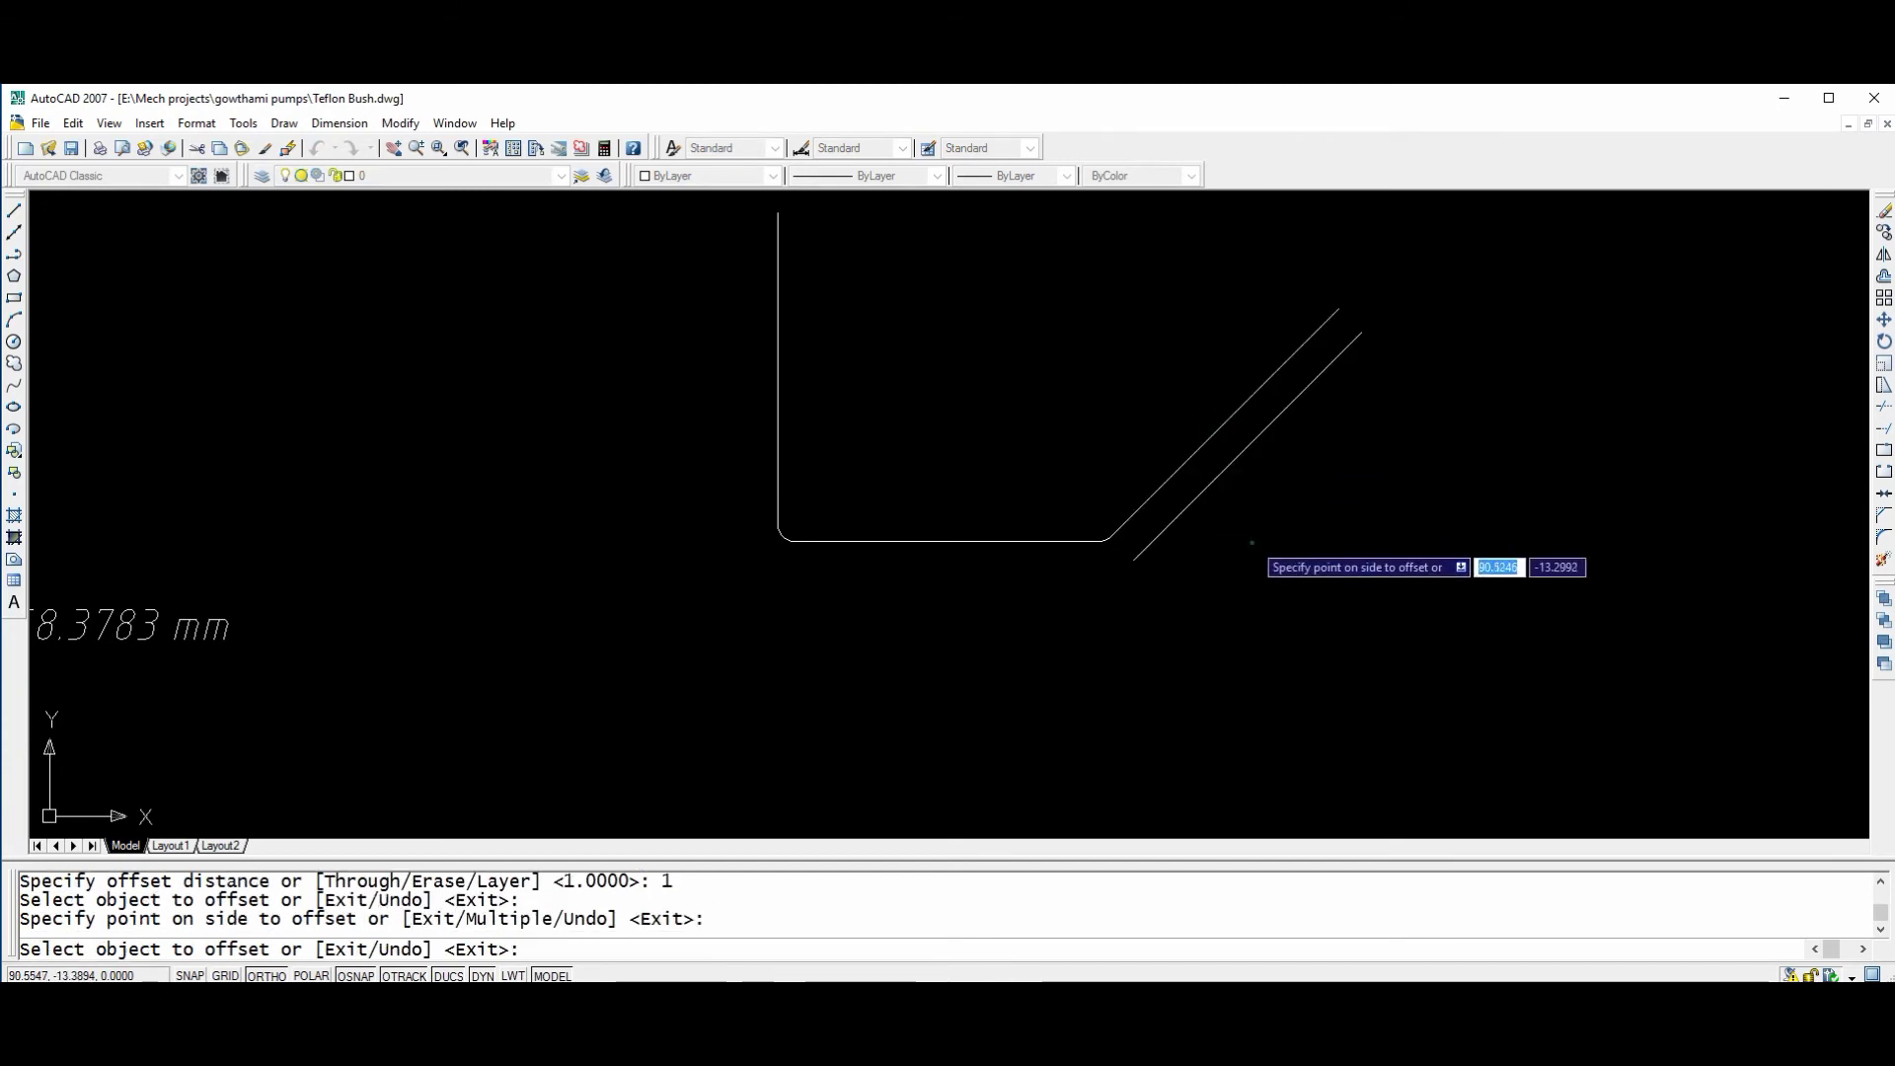
scroll(1091, 537, up, 5)
click(1236, 498)
click(1252, 584)
click(1148, 508)
click(1135, 640)
scroll(1095, 640, down, 3)
scroll(1219, 651, up, 2)
click(1246, 644)
click(1149, 688)
key(Escape)
Offset the left bend arc and left upright outward by 1 unit.
scroll(1220, 641, up, 3)
key(Return)
Cap the diagonal leg end and the upright's top end with short closing lines.
key(Return)
click(1234, 640)
click(1185, 698)
click(1227, 554)
click(1113, 563)
key(Escape)
scroll(1098, 641, down, 2)
key(Escape)
scroll(1098, 642, down, 1)
text(l)
key(Return)
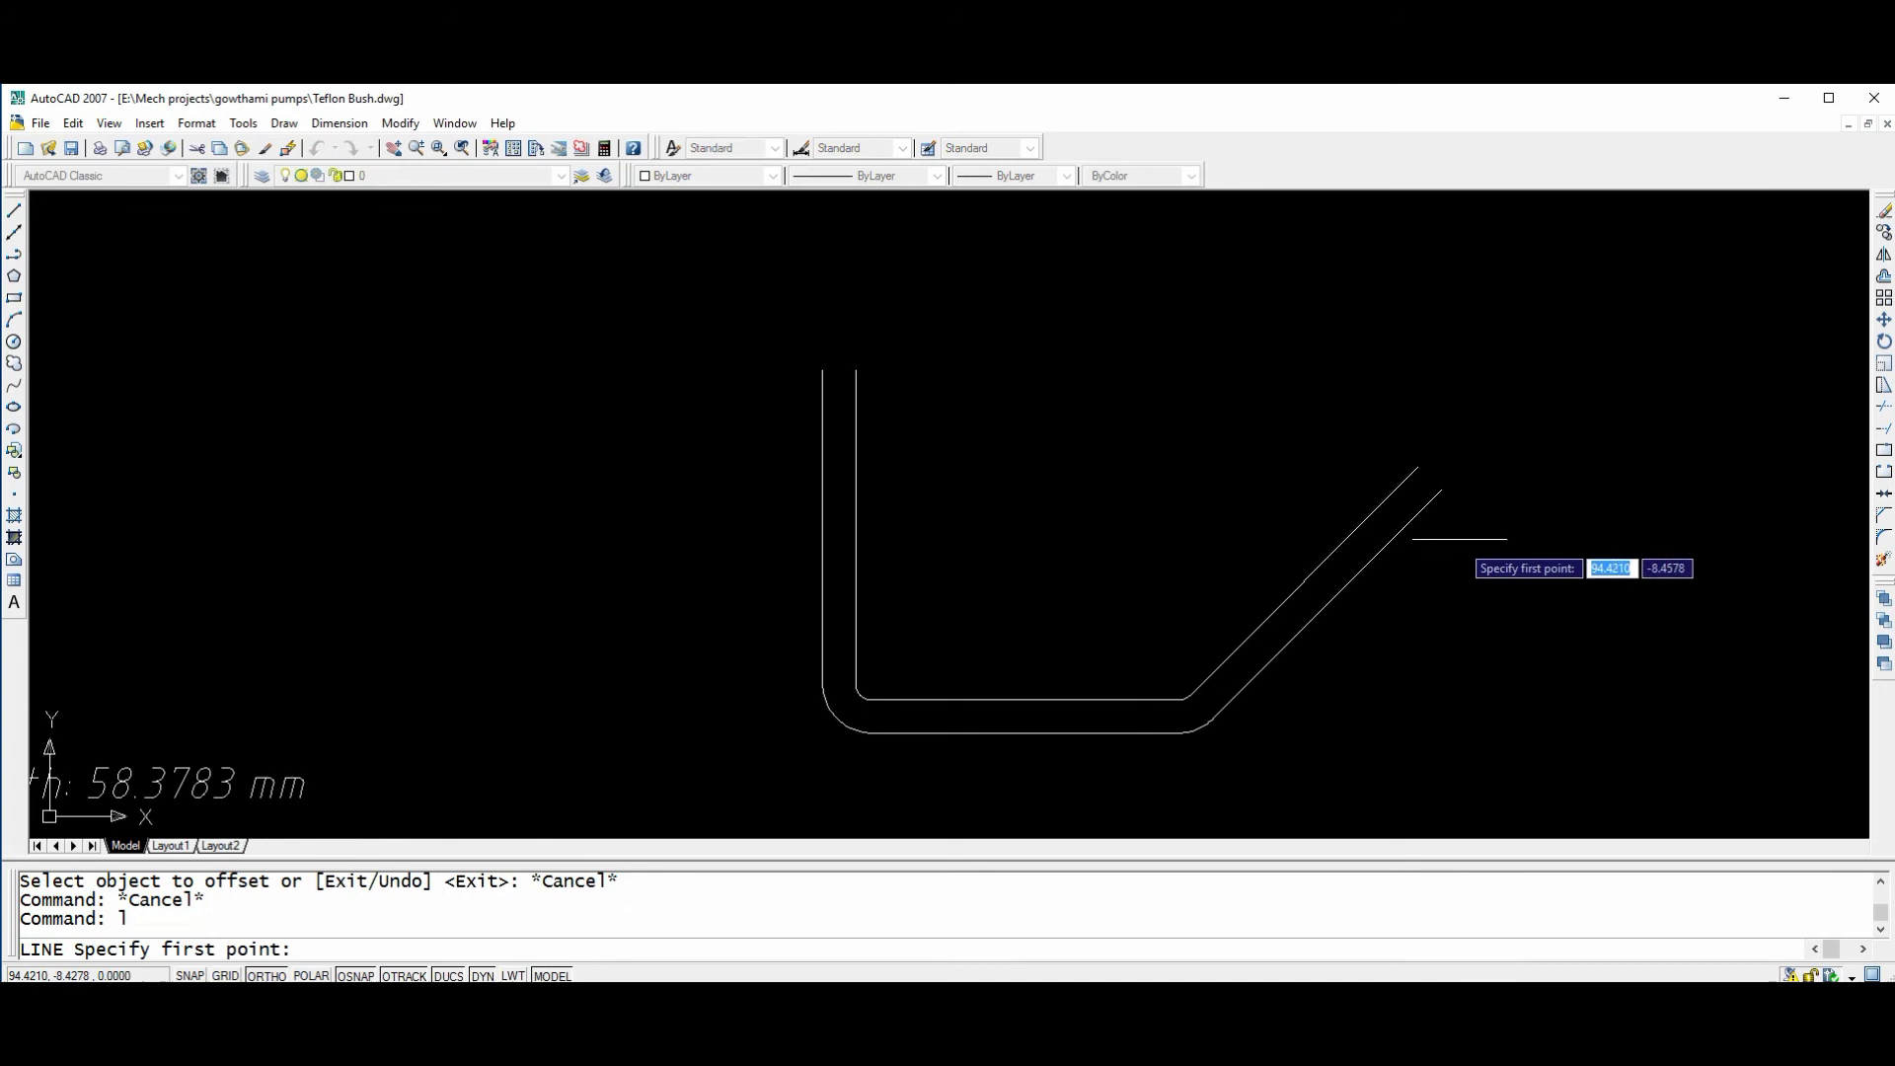
click(1442, 489)
click(1419, 464)
key(Escape)
key(Return)
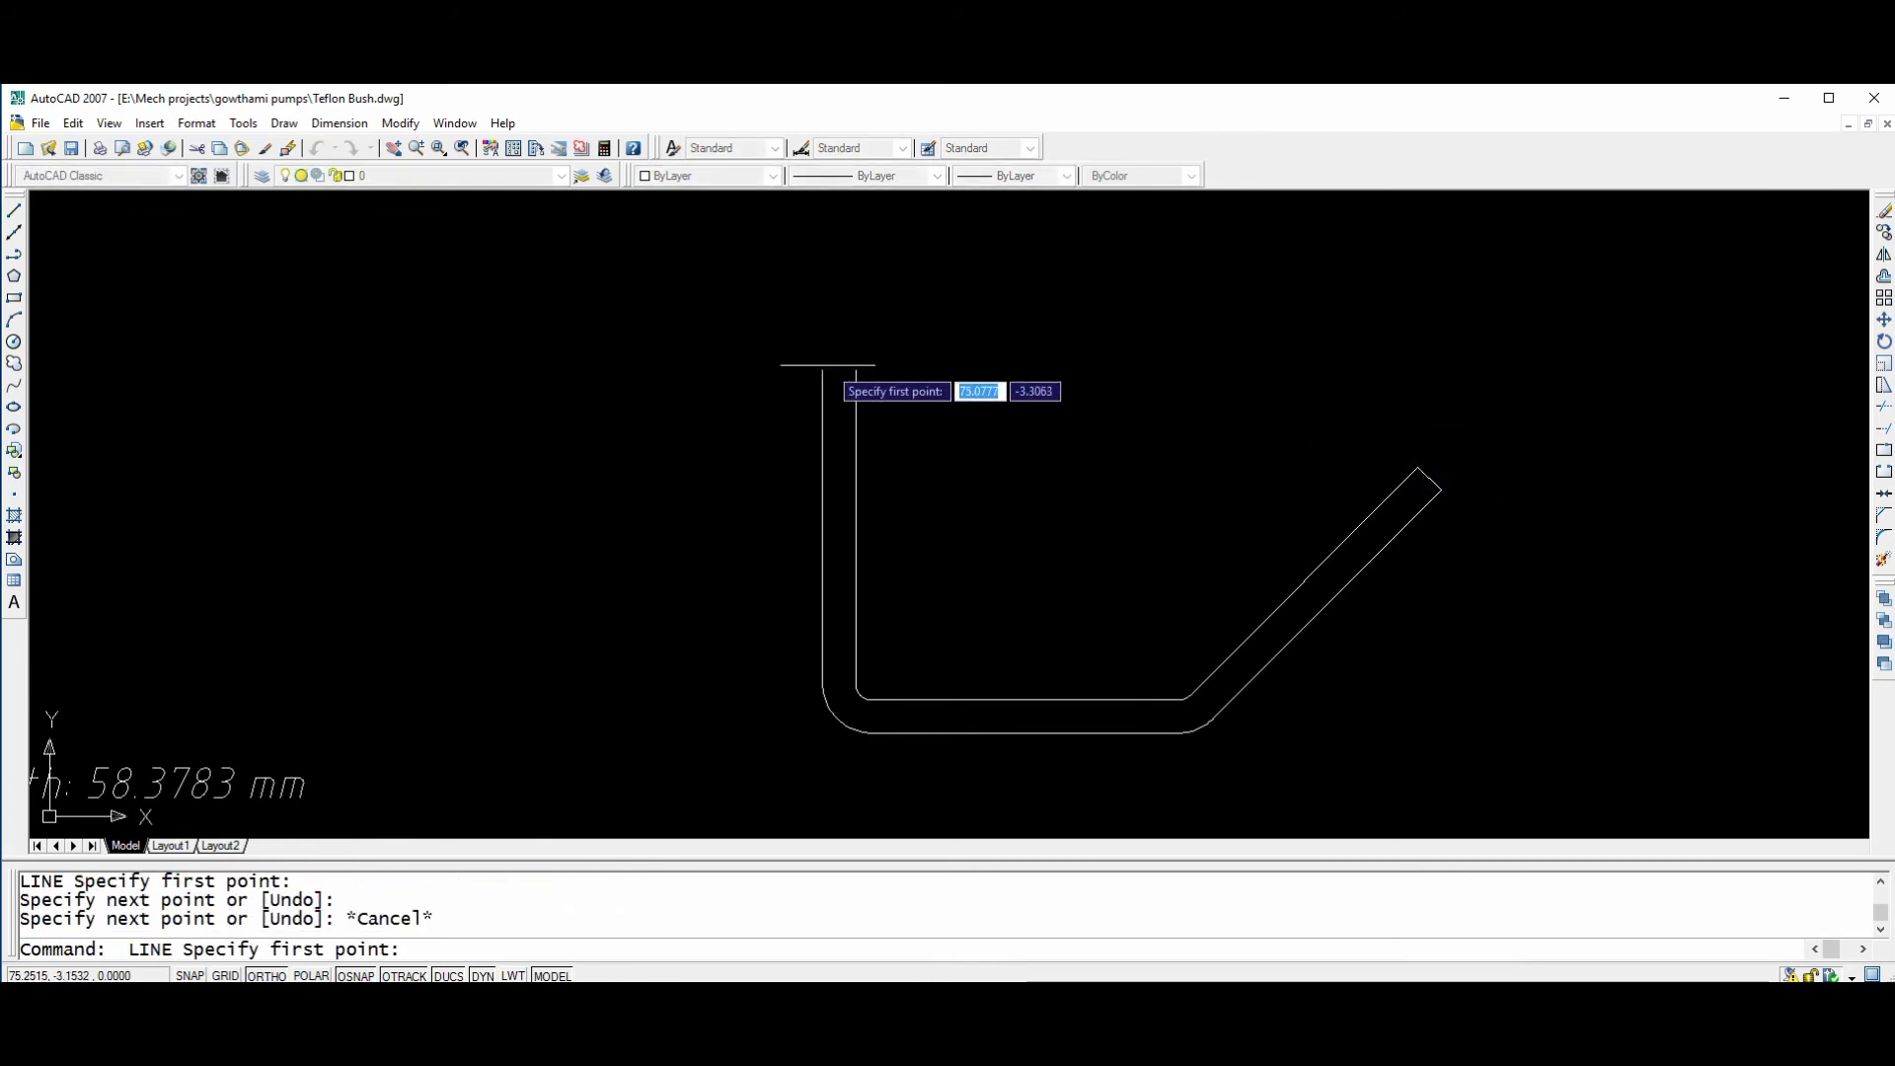
click(856, 371)
click(823, 367)
key(Escape)
scroll(1057, 550, down, 2)
scroll(1013, 448, up, 1)
middle_drag(1021, 463, 880, 485)
text(dli)
key(Return)
key(Return)
scroll(596, 450, up, 1)
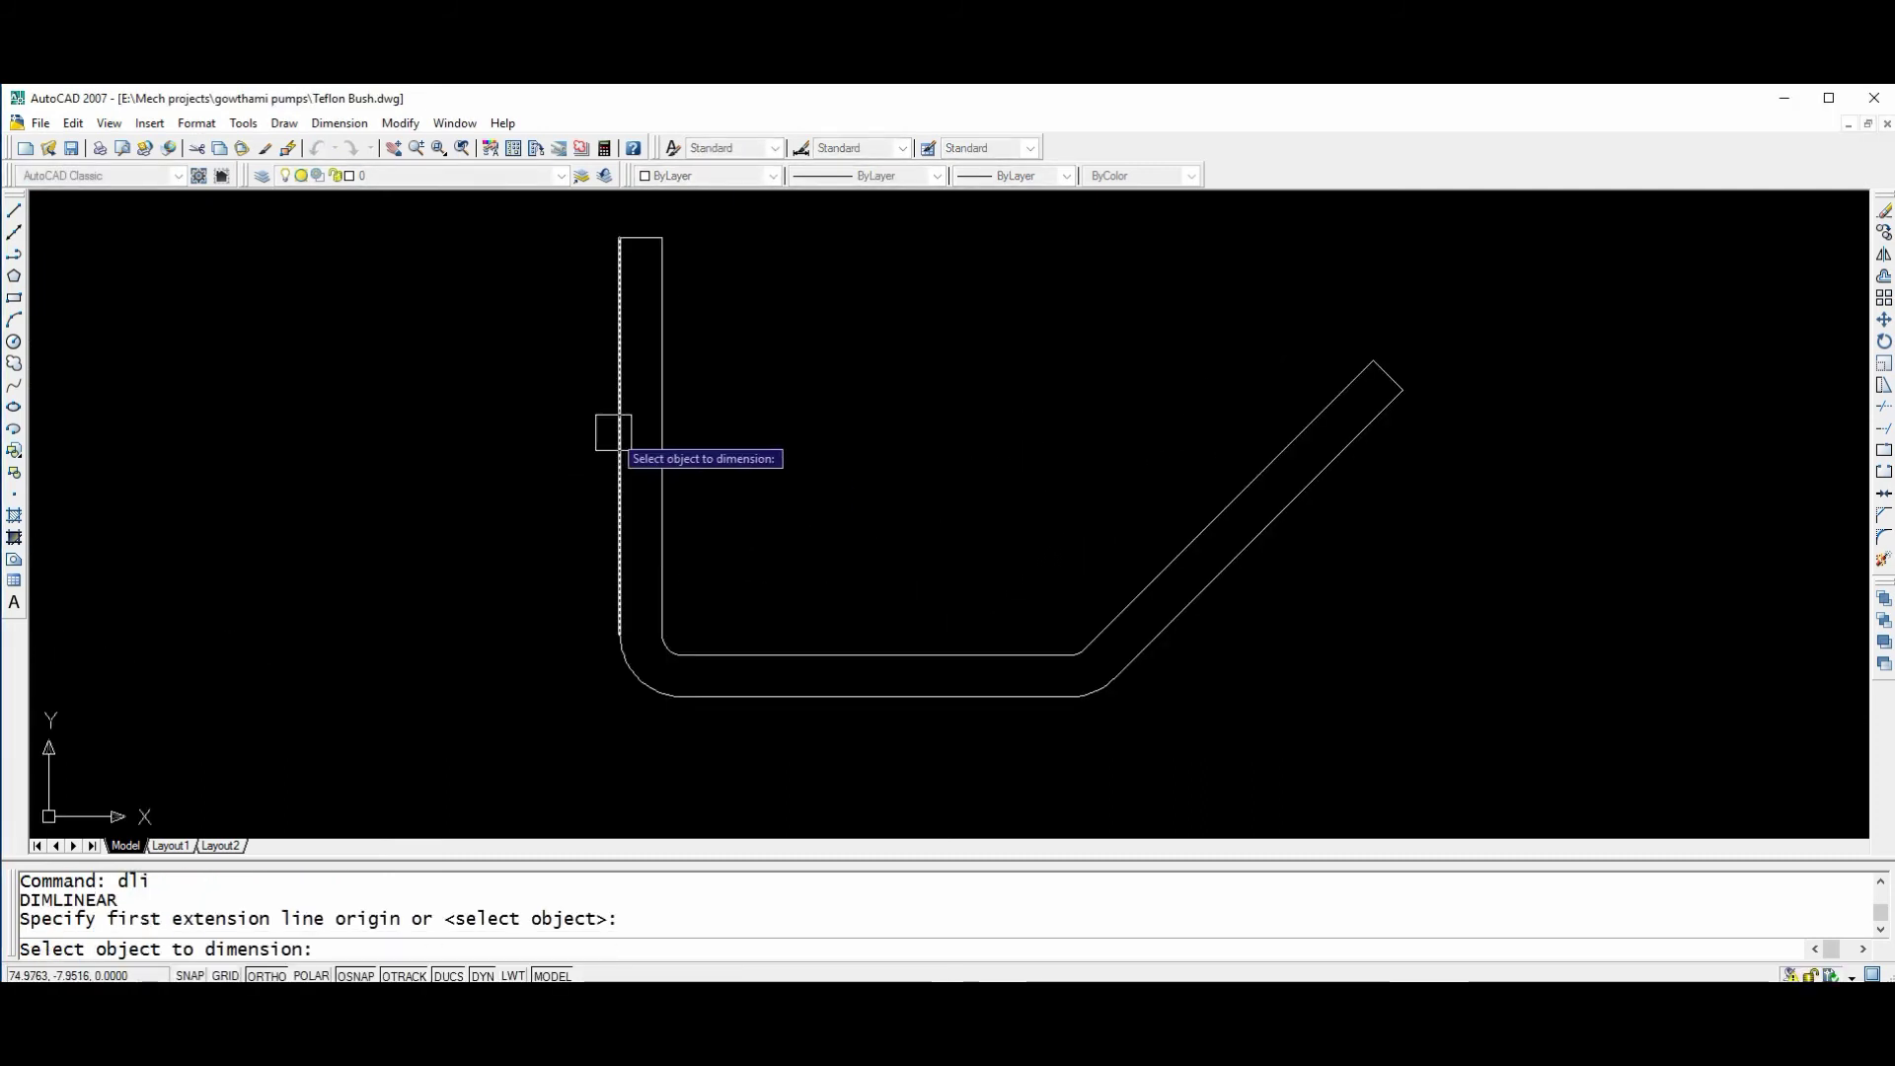
Add linear dimensions of 9.50 on the upright and 9.29 on the bottom line.
click(671, 395)
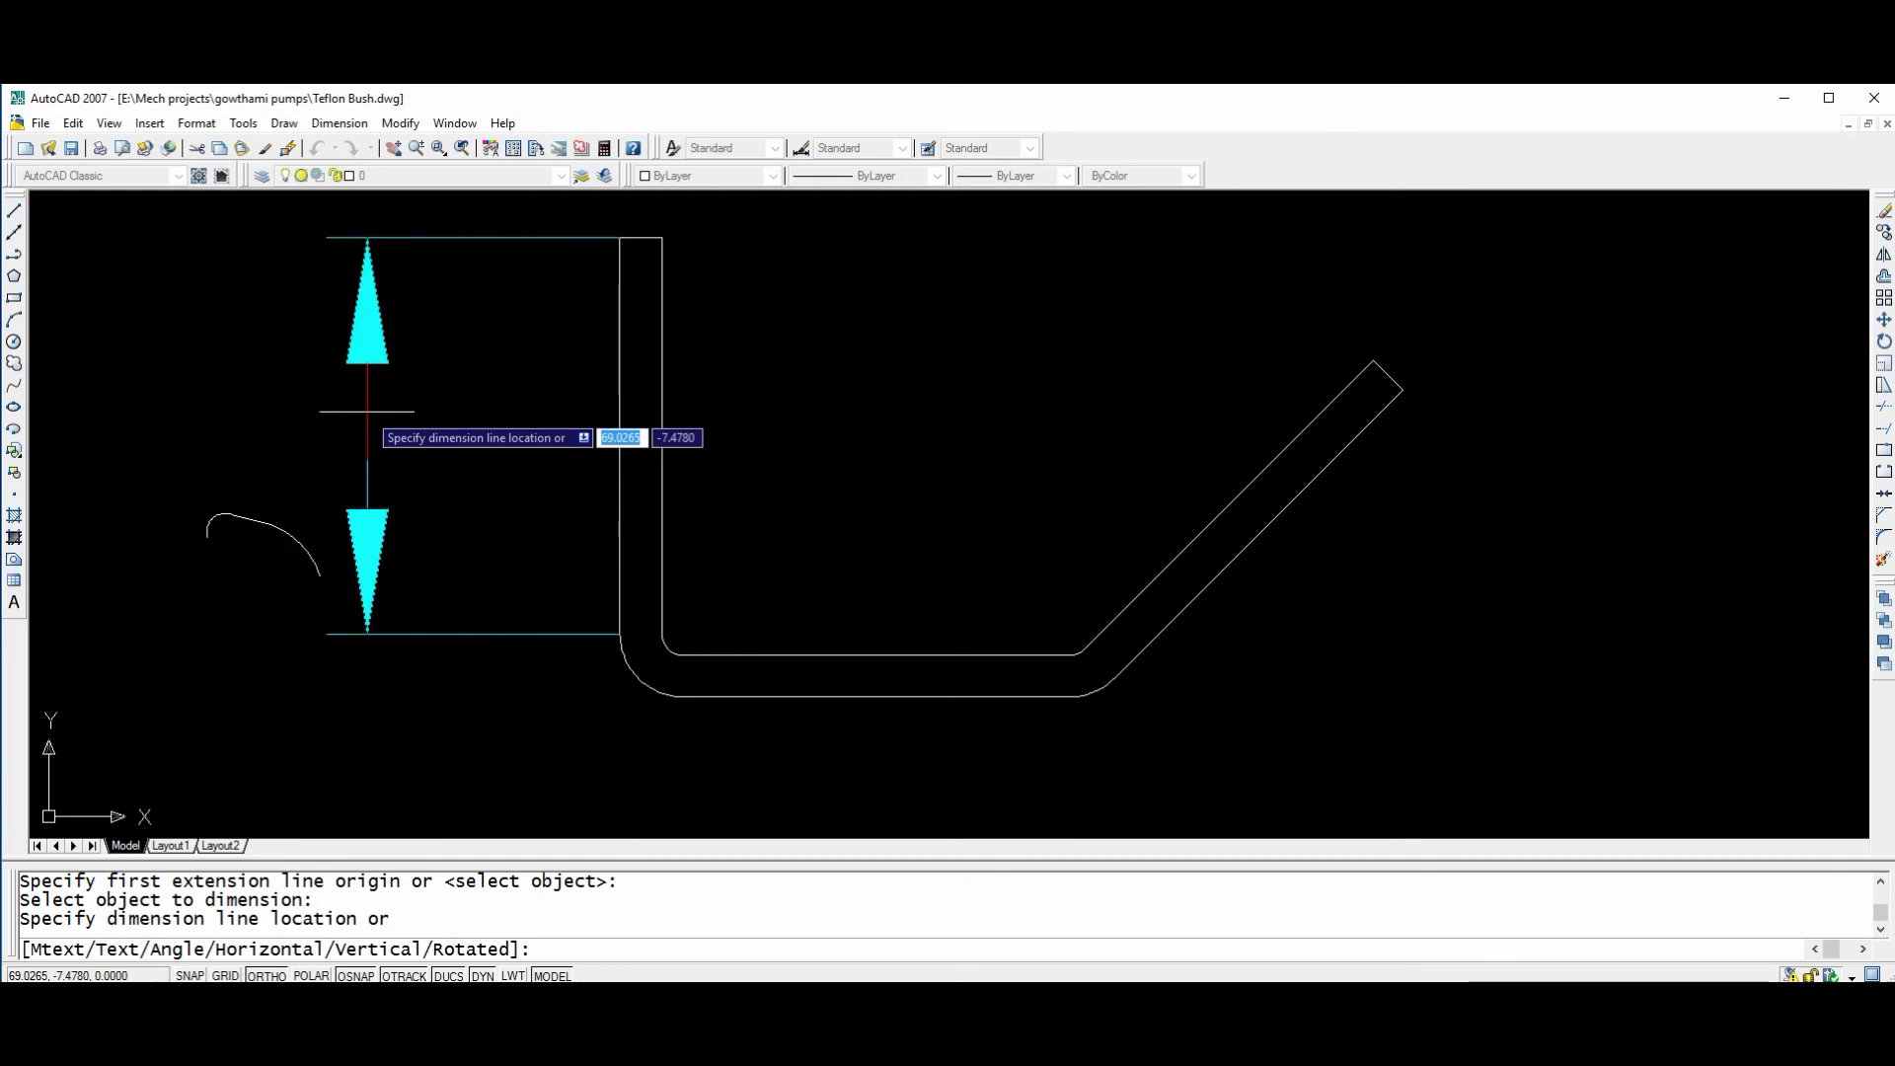
click(367, 409)
key(Return)
key(Return)
click(875, 655)
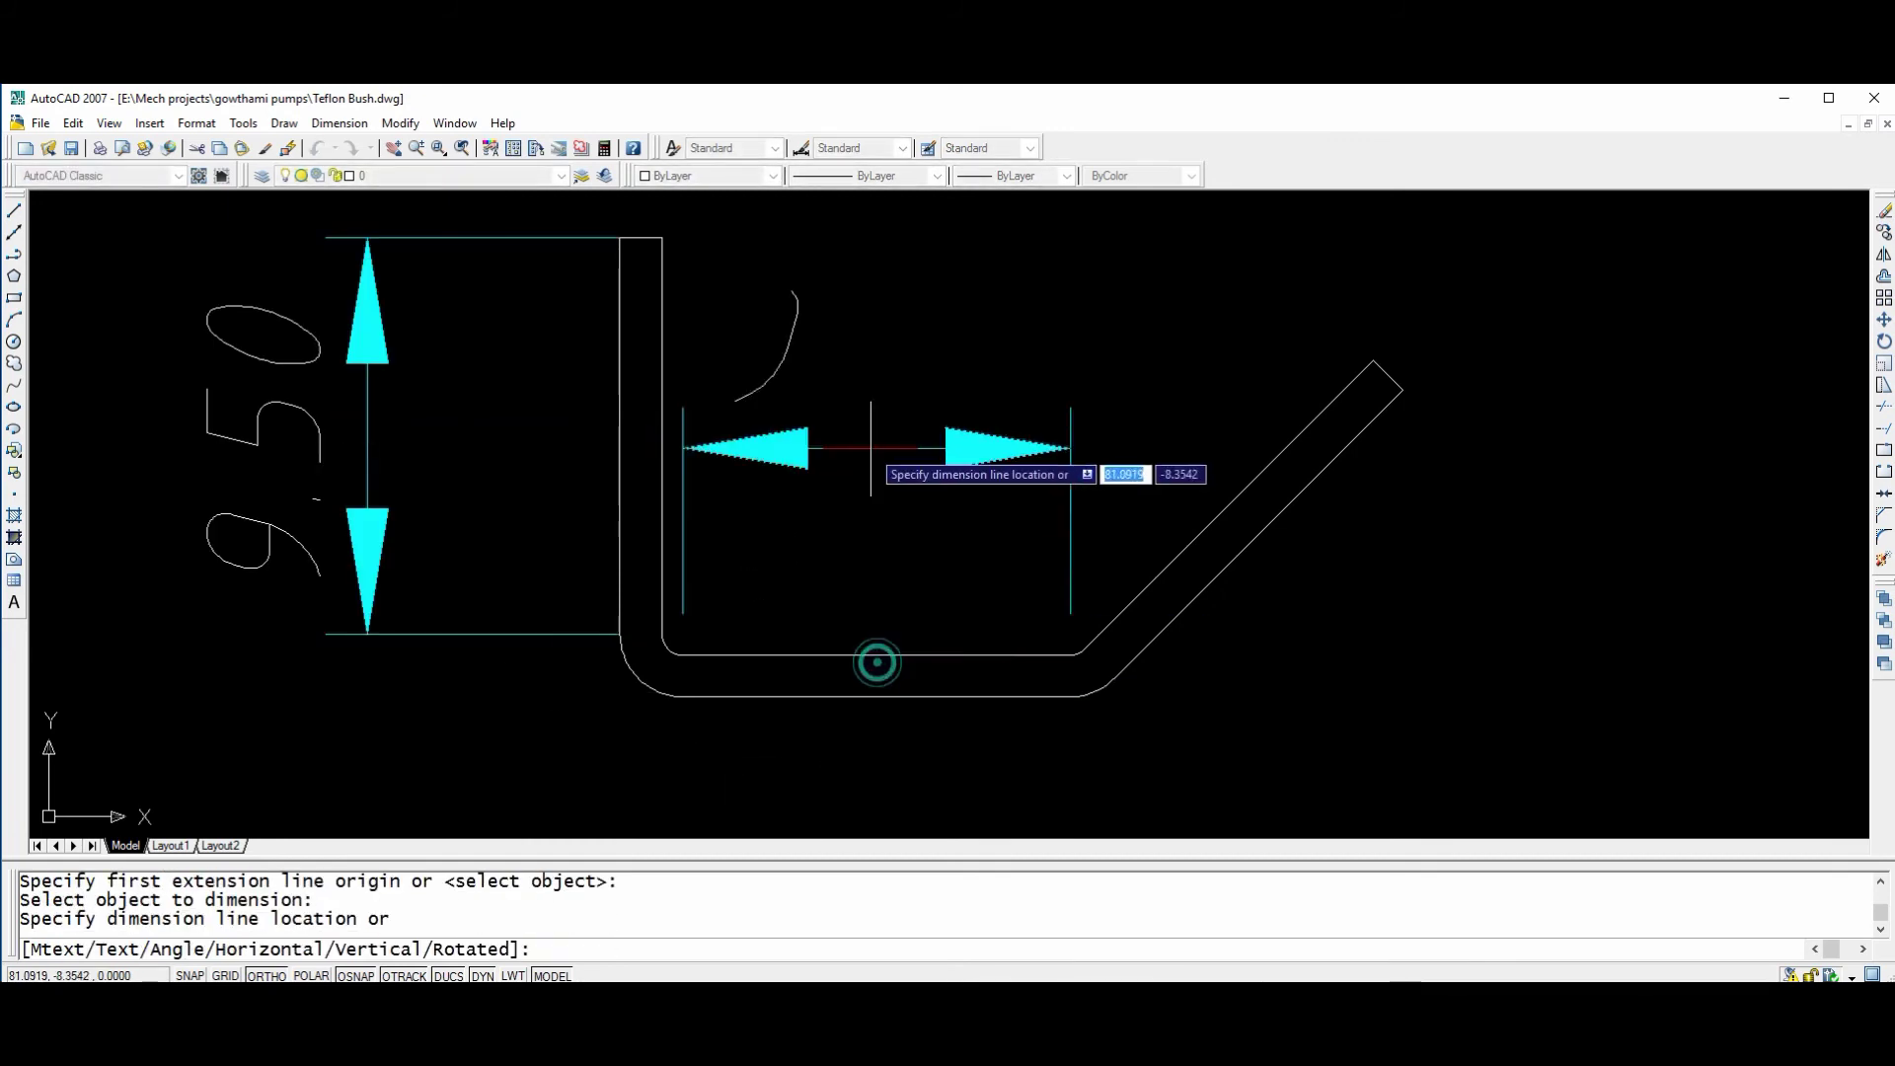
middle_drag(872, 449, 880, 520)
click(876, 557)
middle_drag(970, 699, 854, 568)
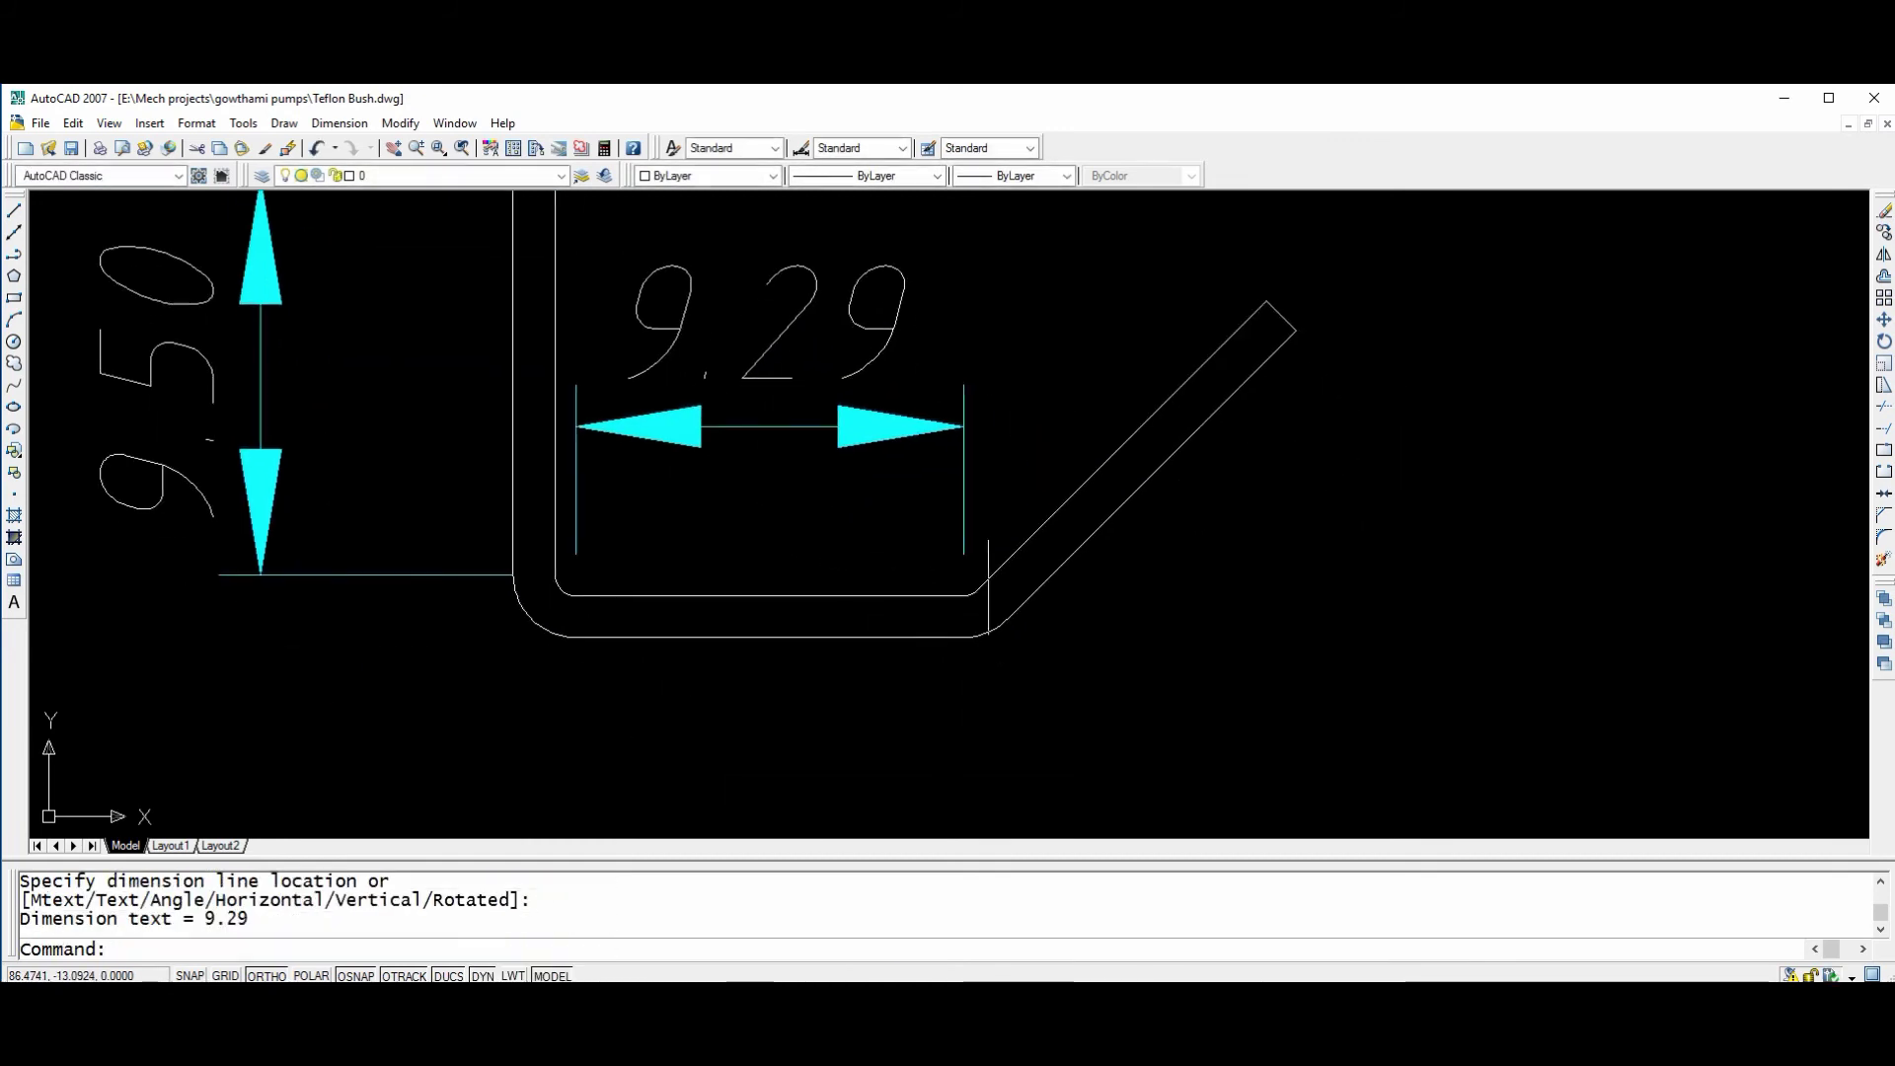
key(Return)
key(Return)
Dimension the diagonal leg with a 9.79 aligned dimension.
click(1128, 447)
scroll(1095, 415, down, 3)
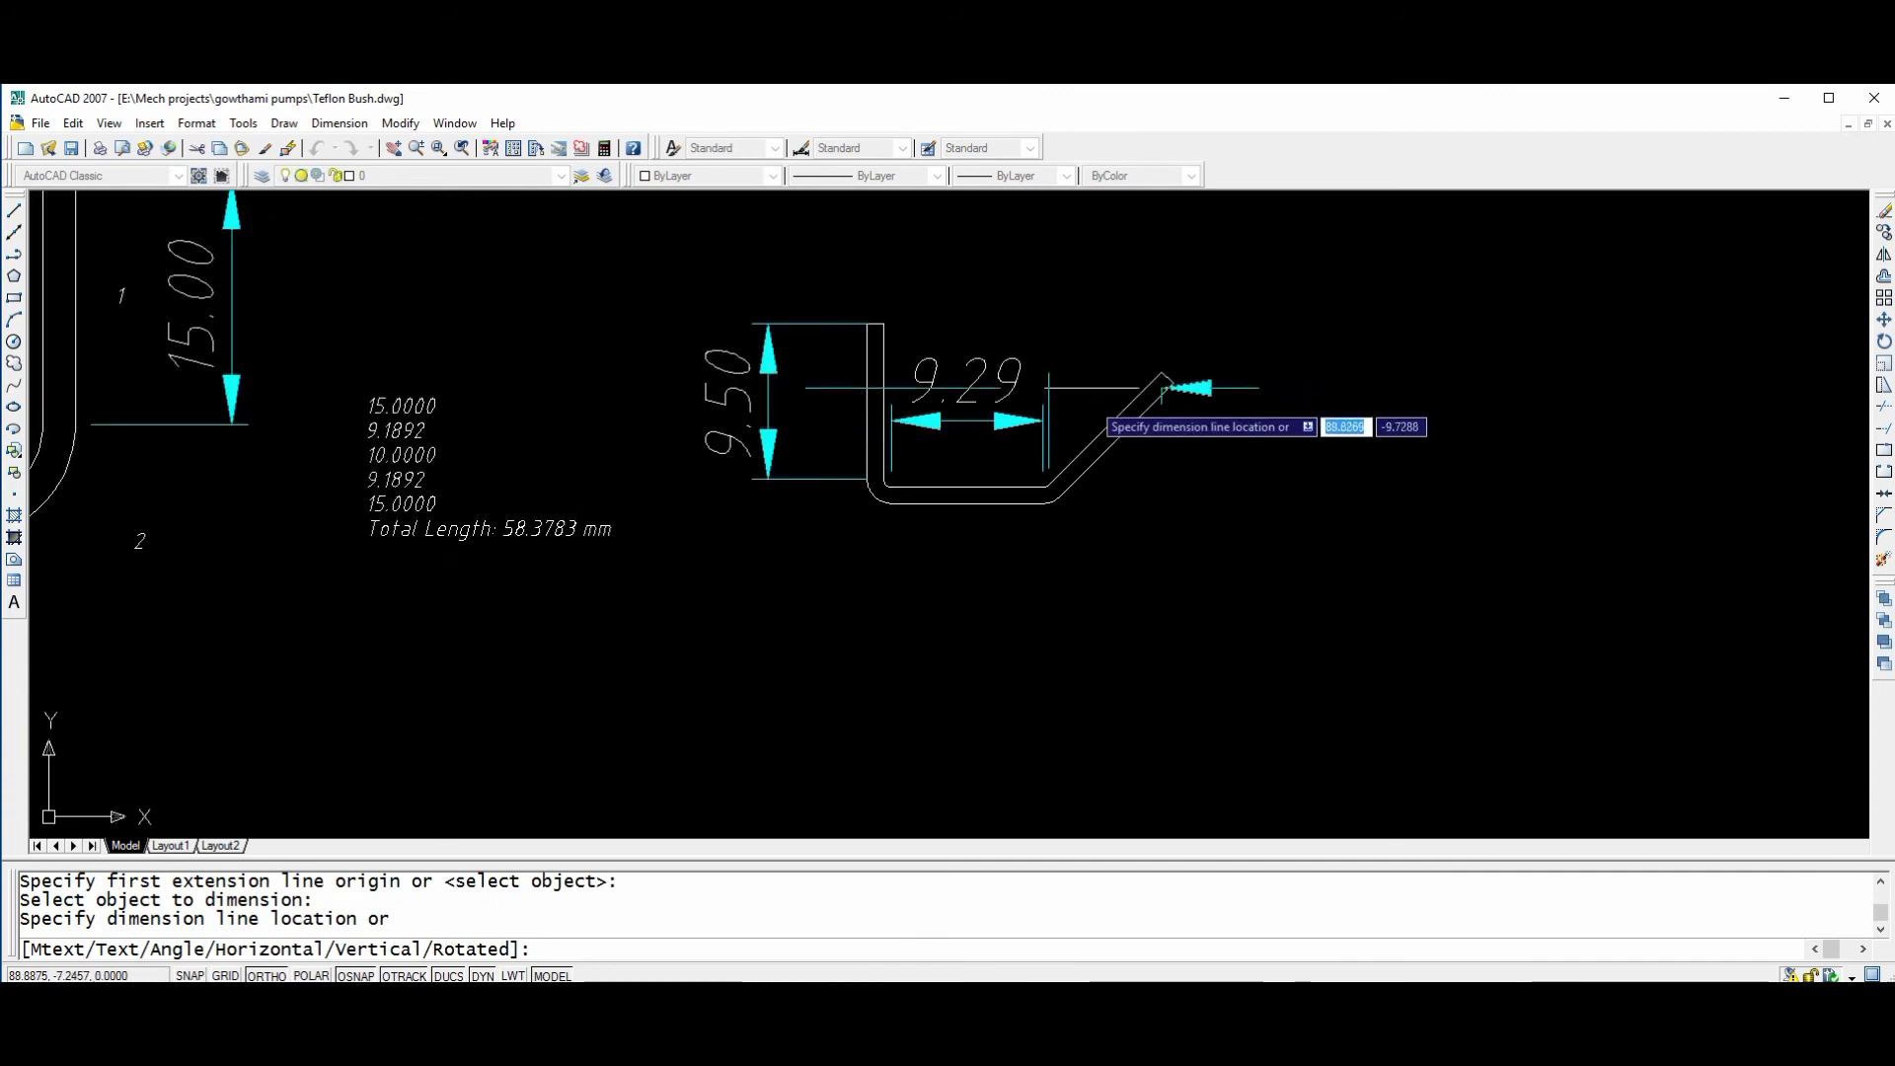
key(Escape)
key(Escape)
text(dan)
key(Return)
scroll(1105, 406, up, 3)
click(1120, 425)
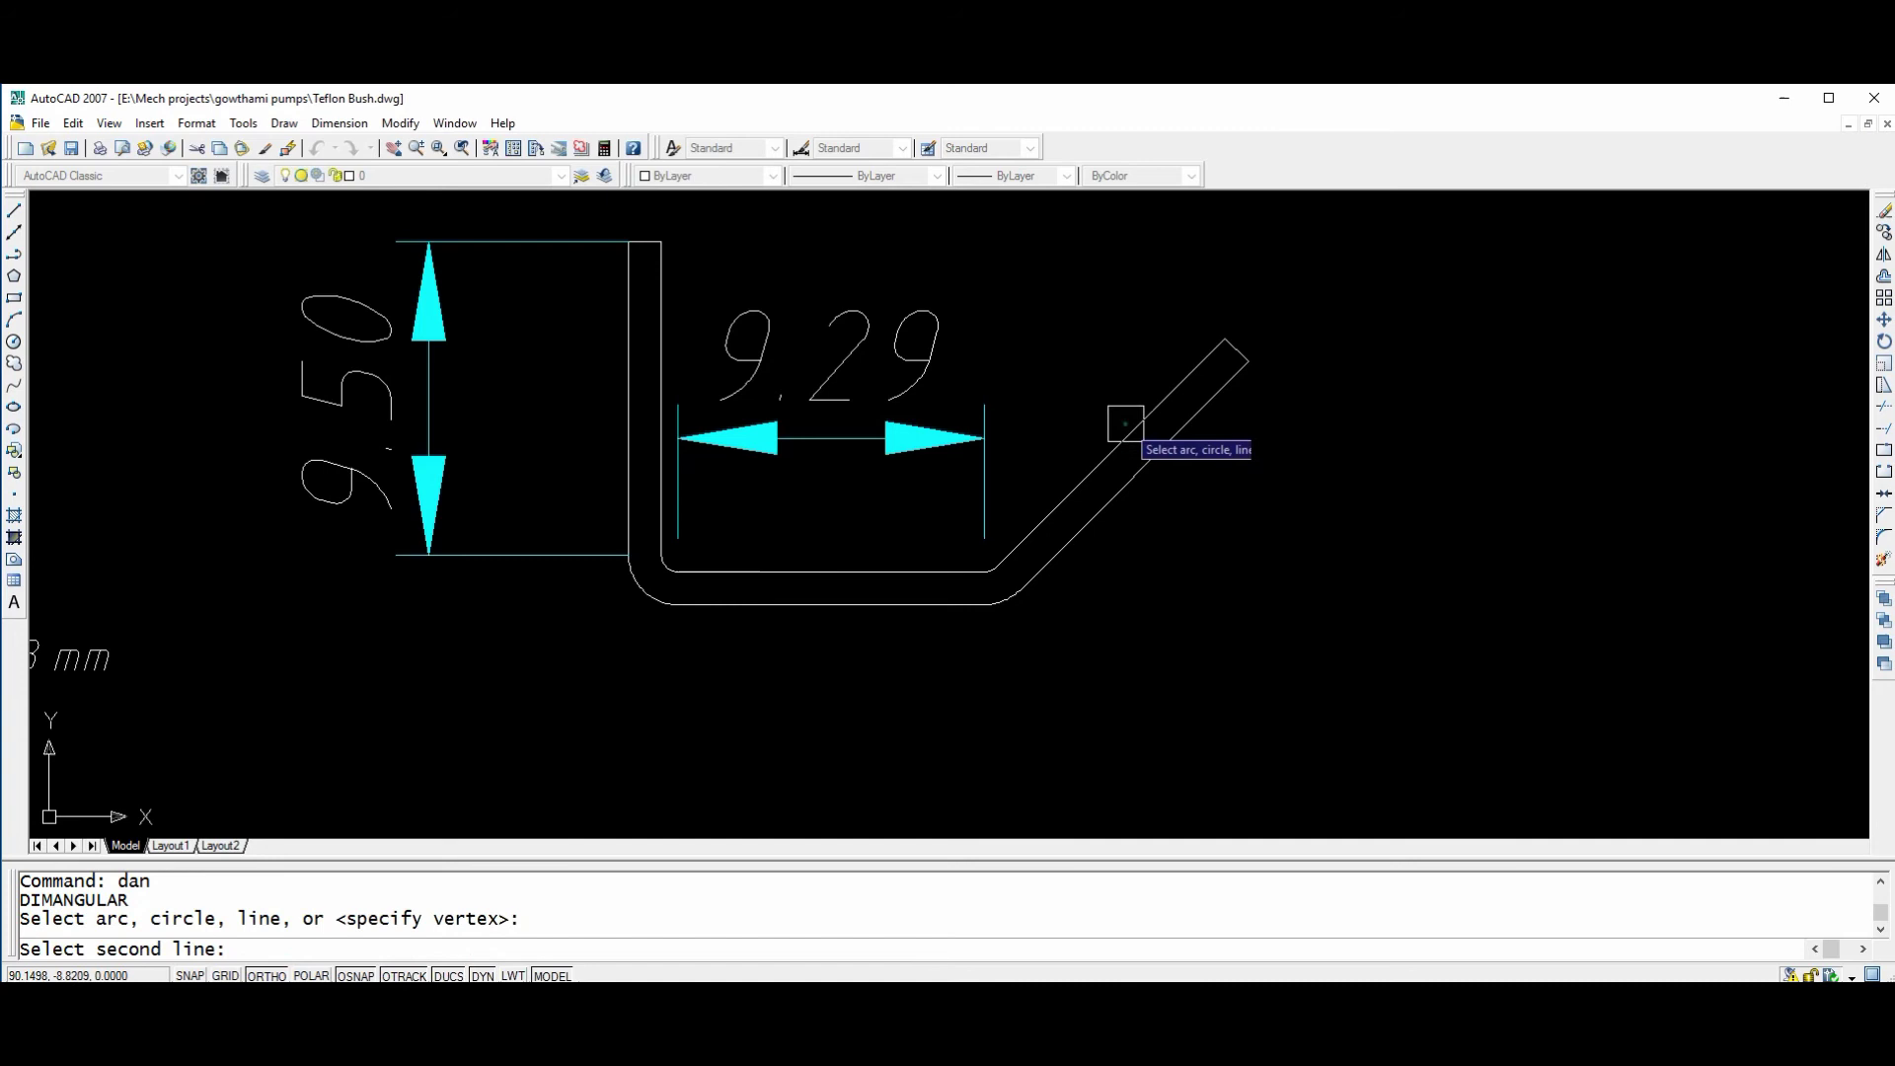
click(1112, 446)
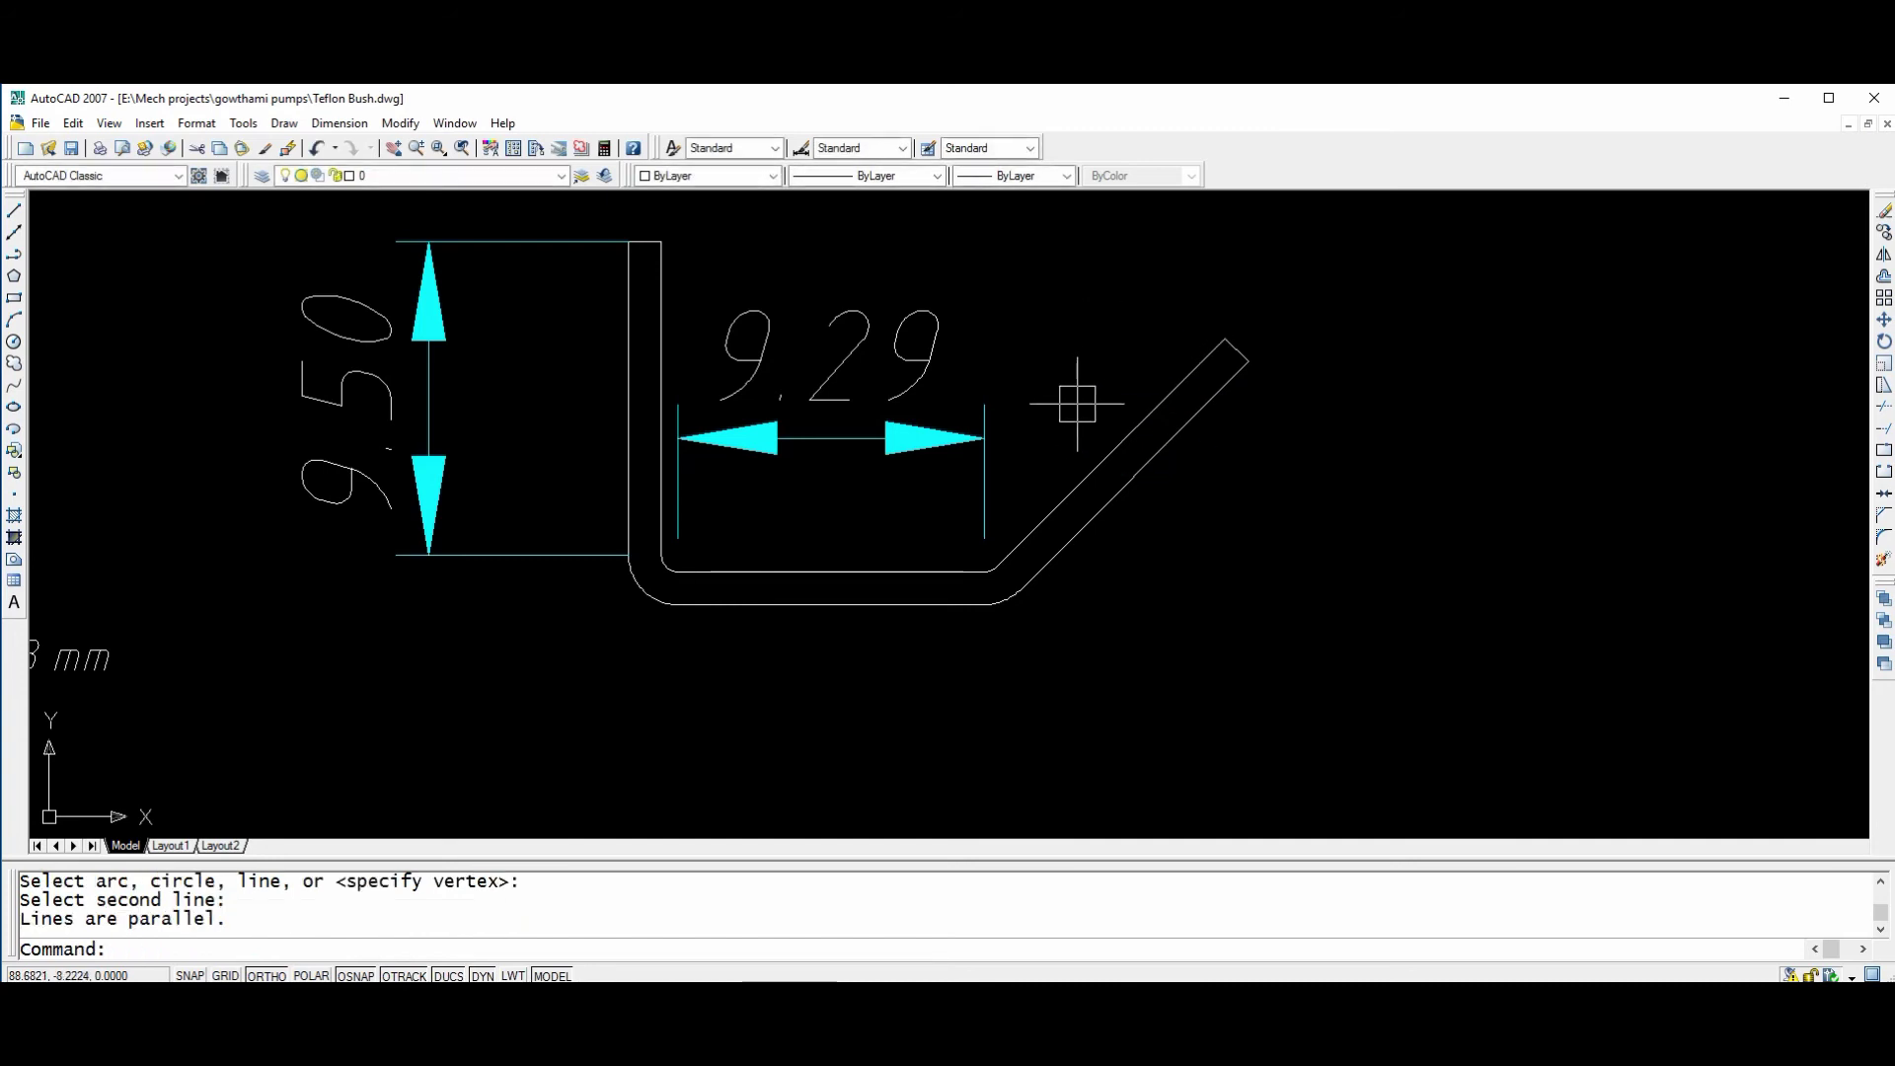
text(da)
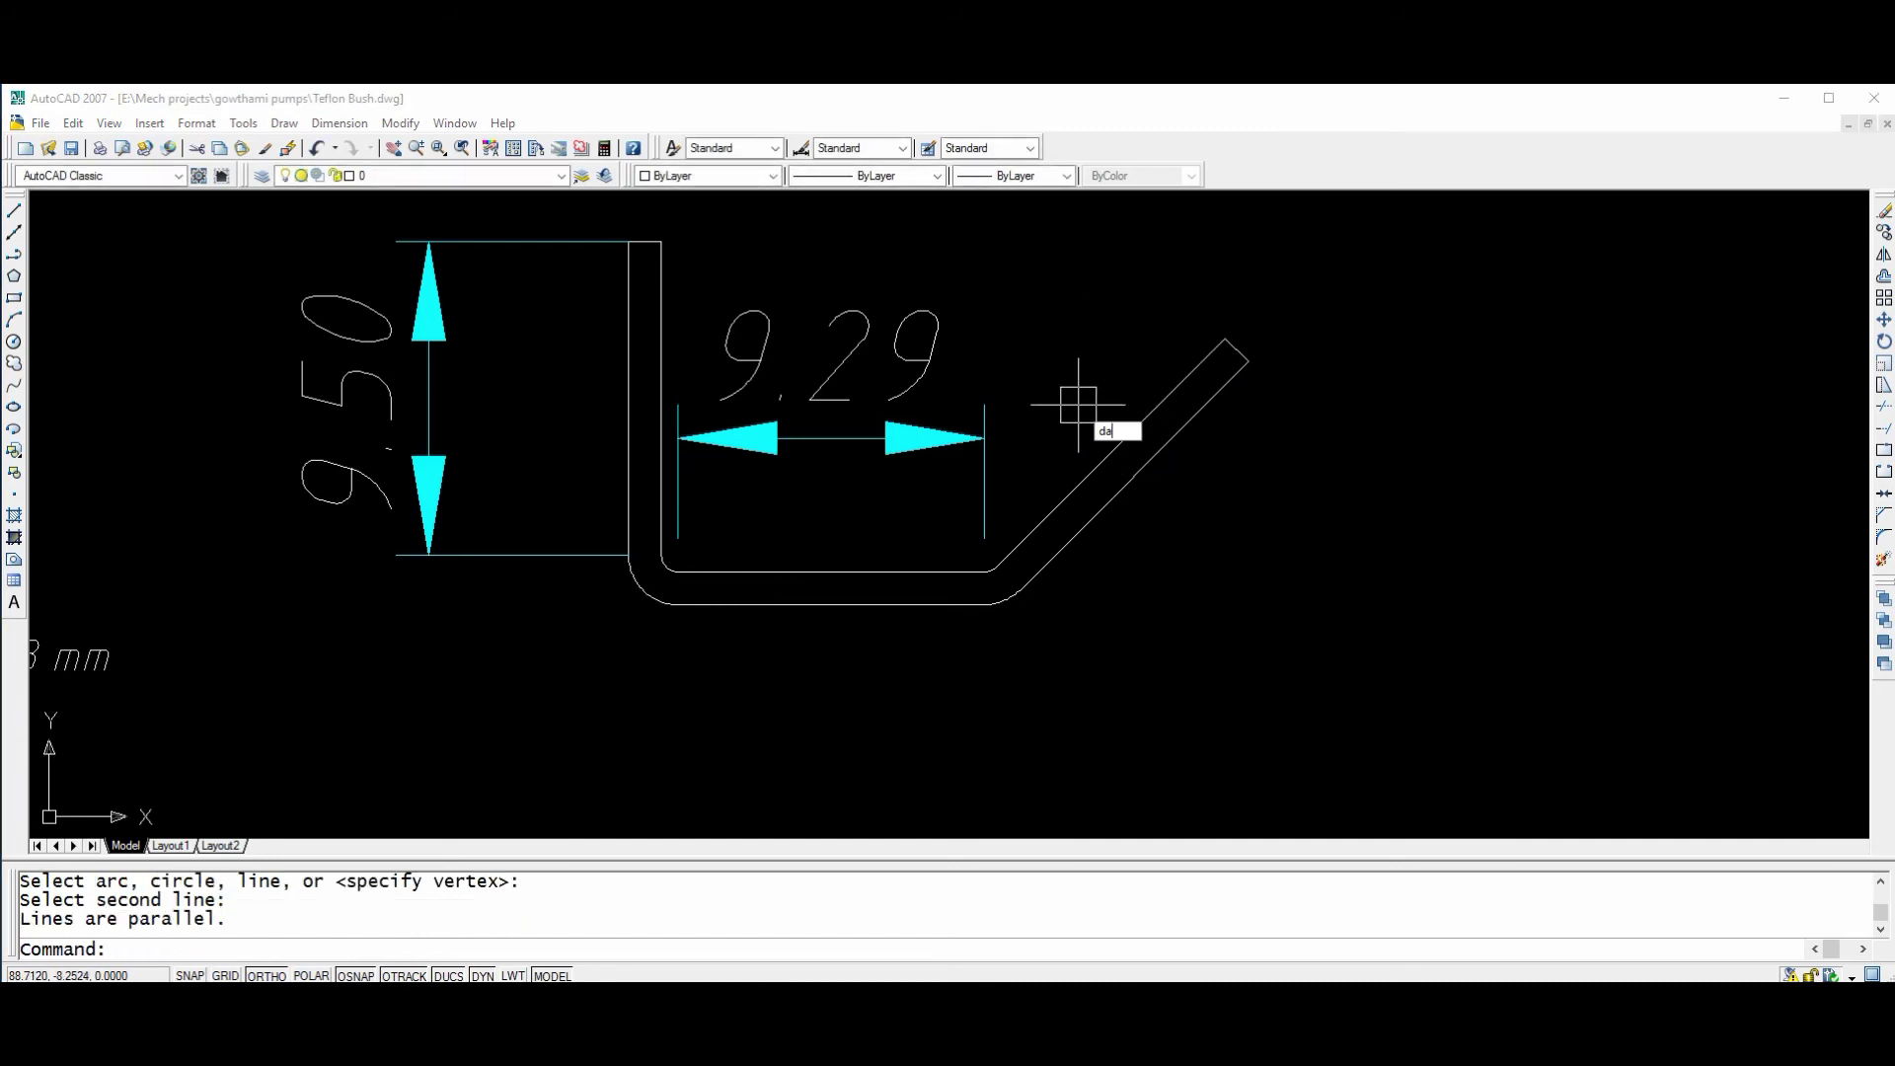
text(l)
key(Return)
key(Return)
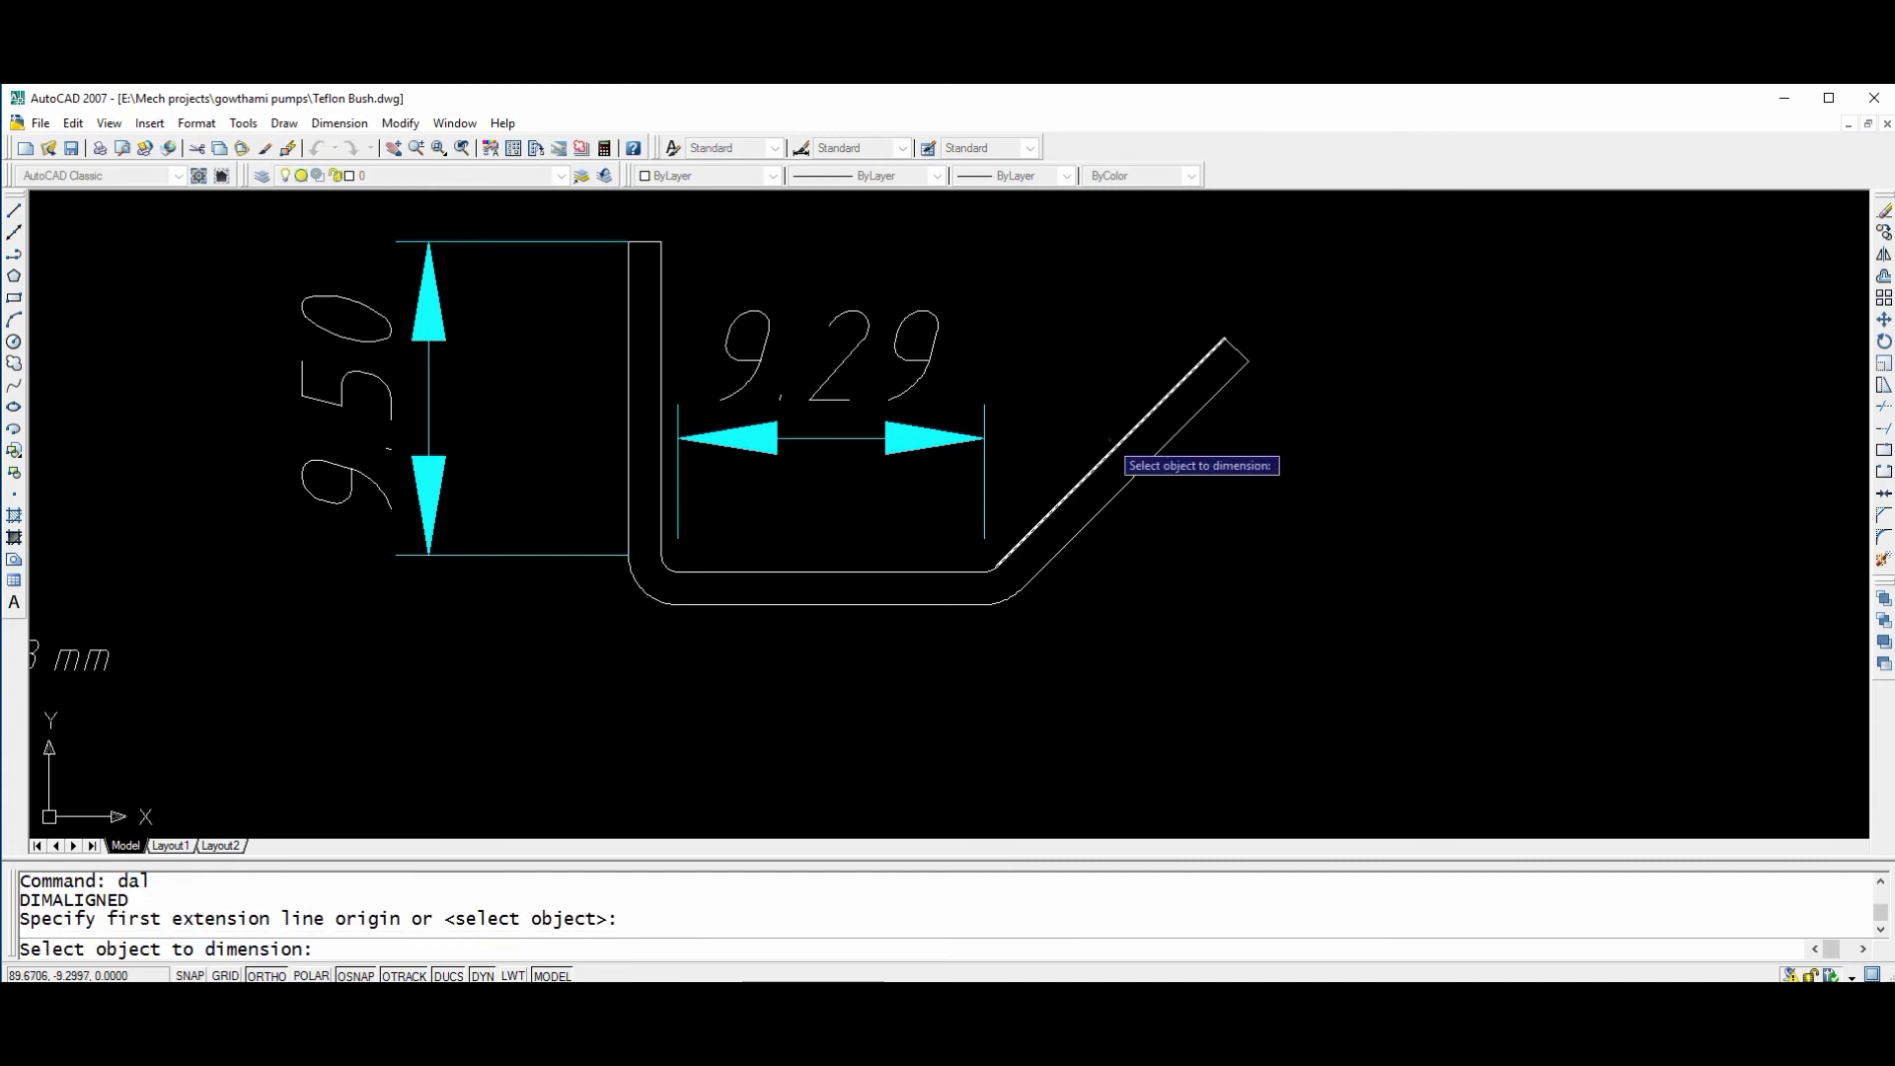
click(1115, 451)
middle_drag(1067, 371, 1081, 513)
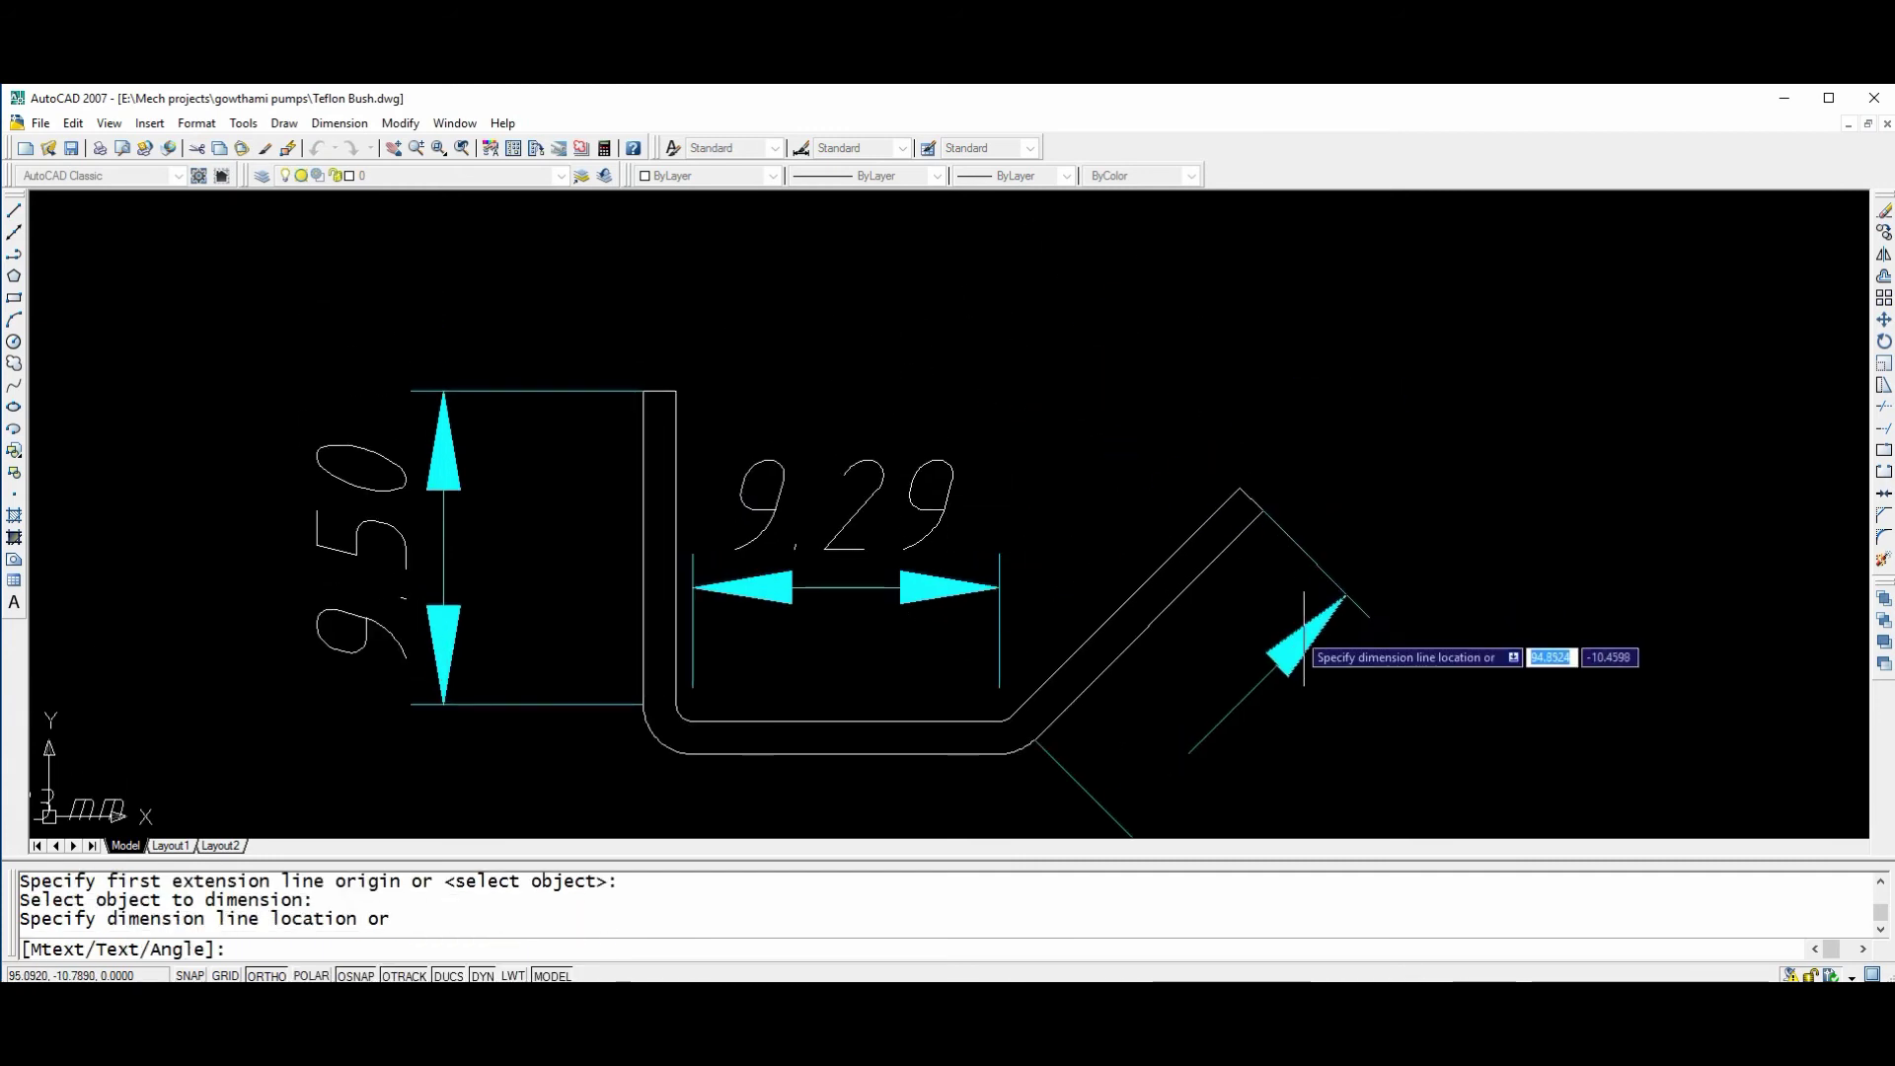
click(1343, 653)
Label both fillet bends with R0.50 radius dimensions.
scroll(666, 662, up, 3)
text(dra)
key(Return)
scroll(655, 655, up, 3)
click(635, 608)
scroll(686, 558, down, 5)
scroll(529, 677, down, 3)
click(548, 688)
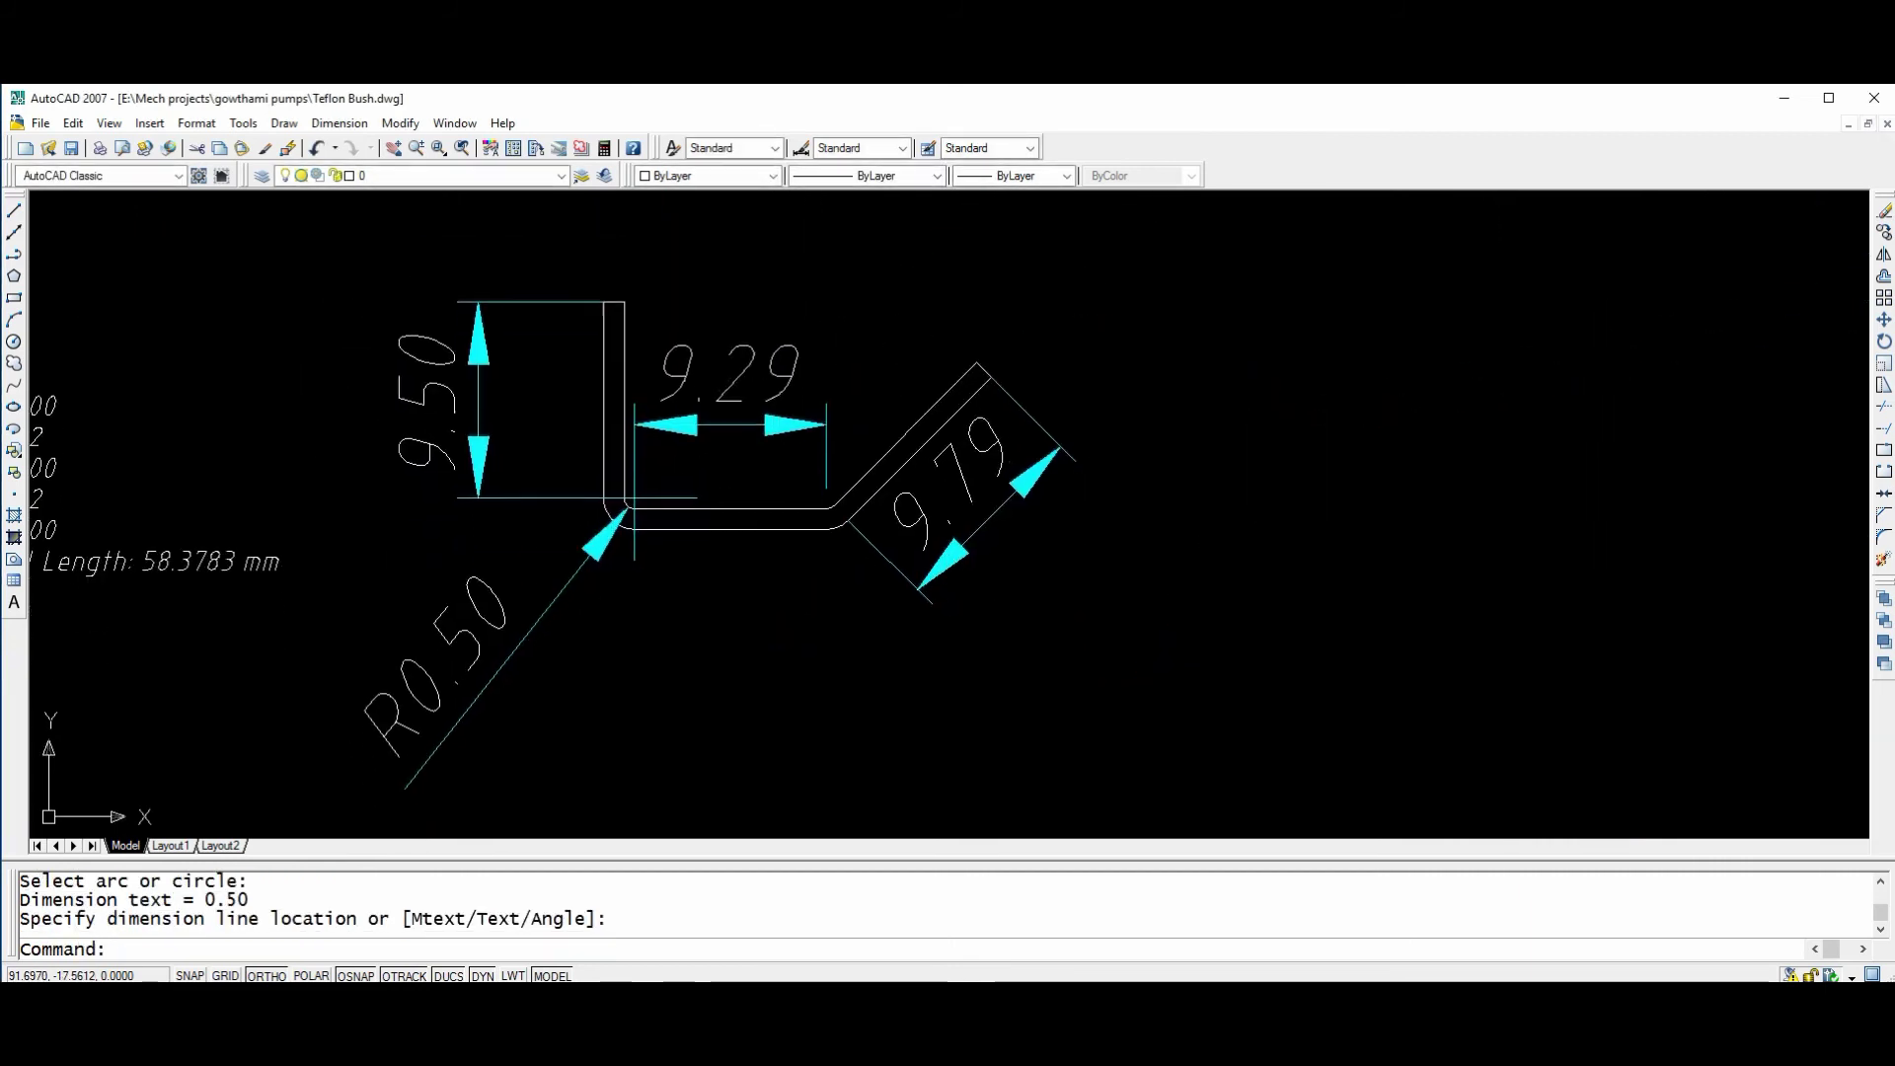
scroll(825, 499, up, 5)
key(Return)
scroll(825, 500, down, 2)
click(727, 346)
scroll(728, 346, down, 2)
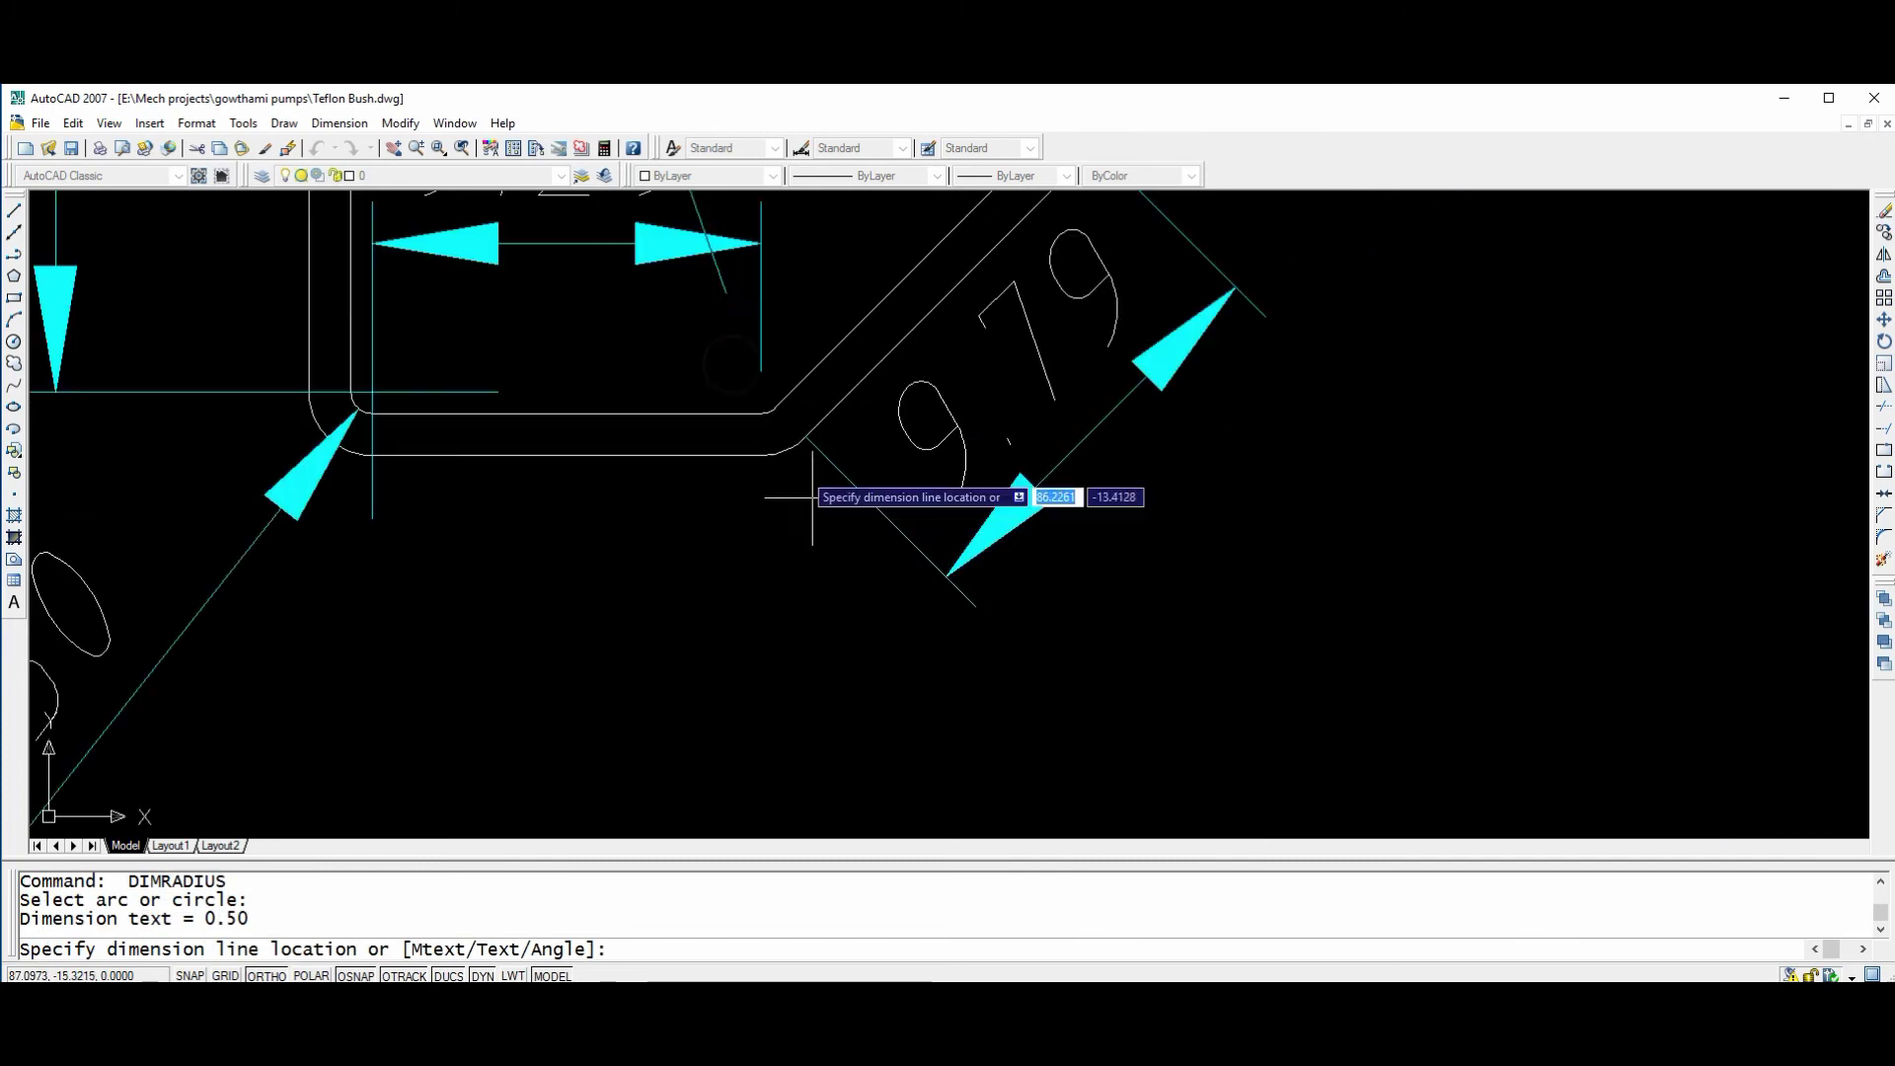
click(855, 683)
scroll(1109, 648, down, 4)
scroll(505, 570, up, 4)
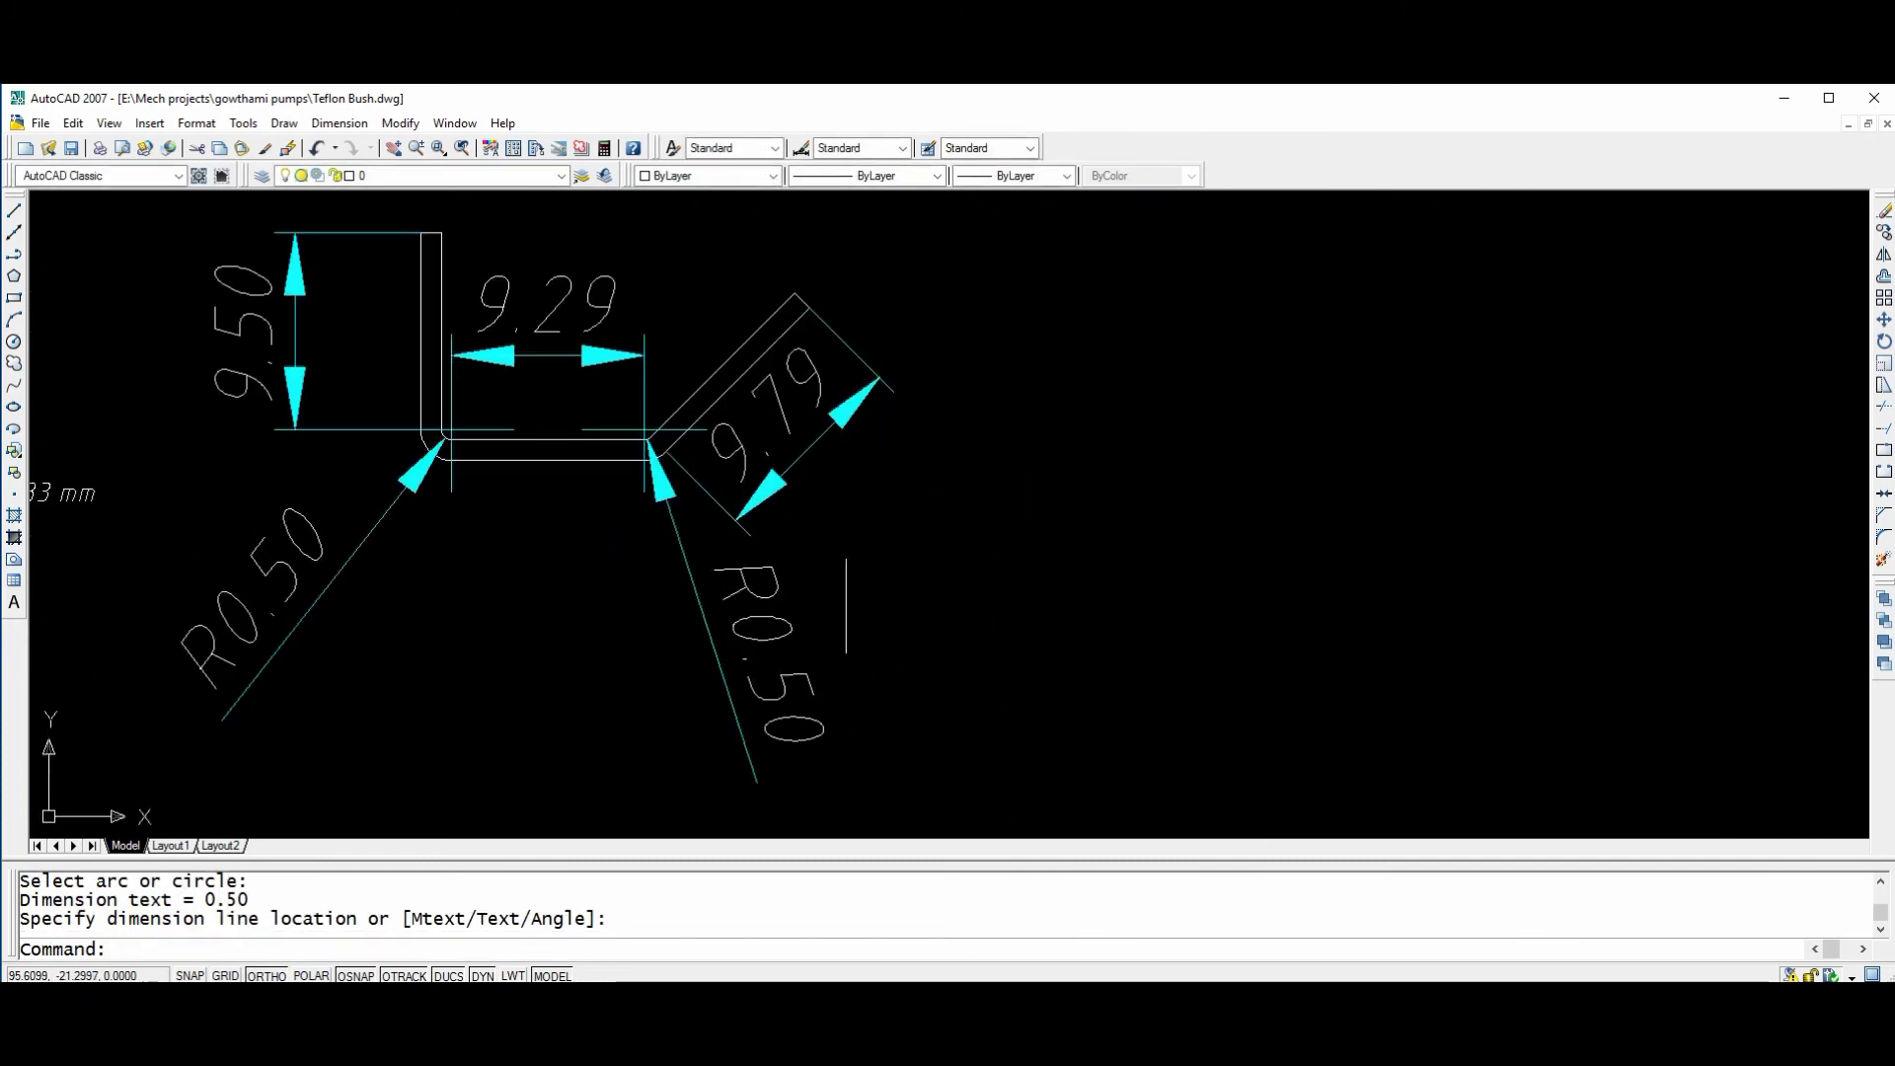
middle_drag(506, 570, 461, 581)
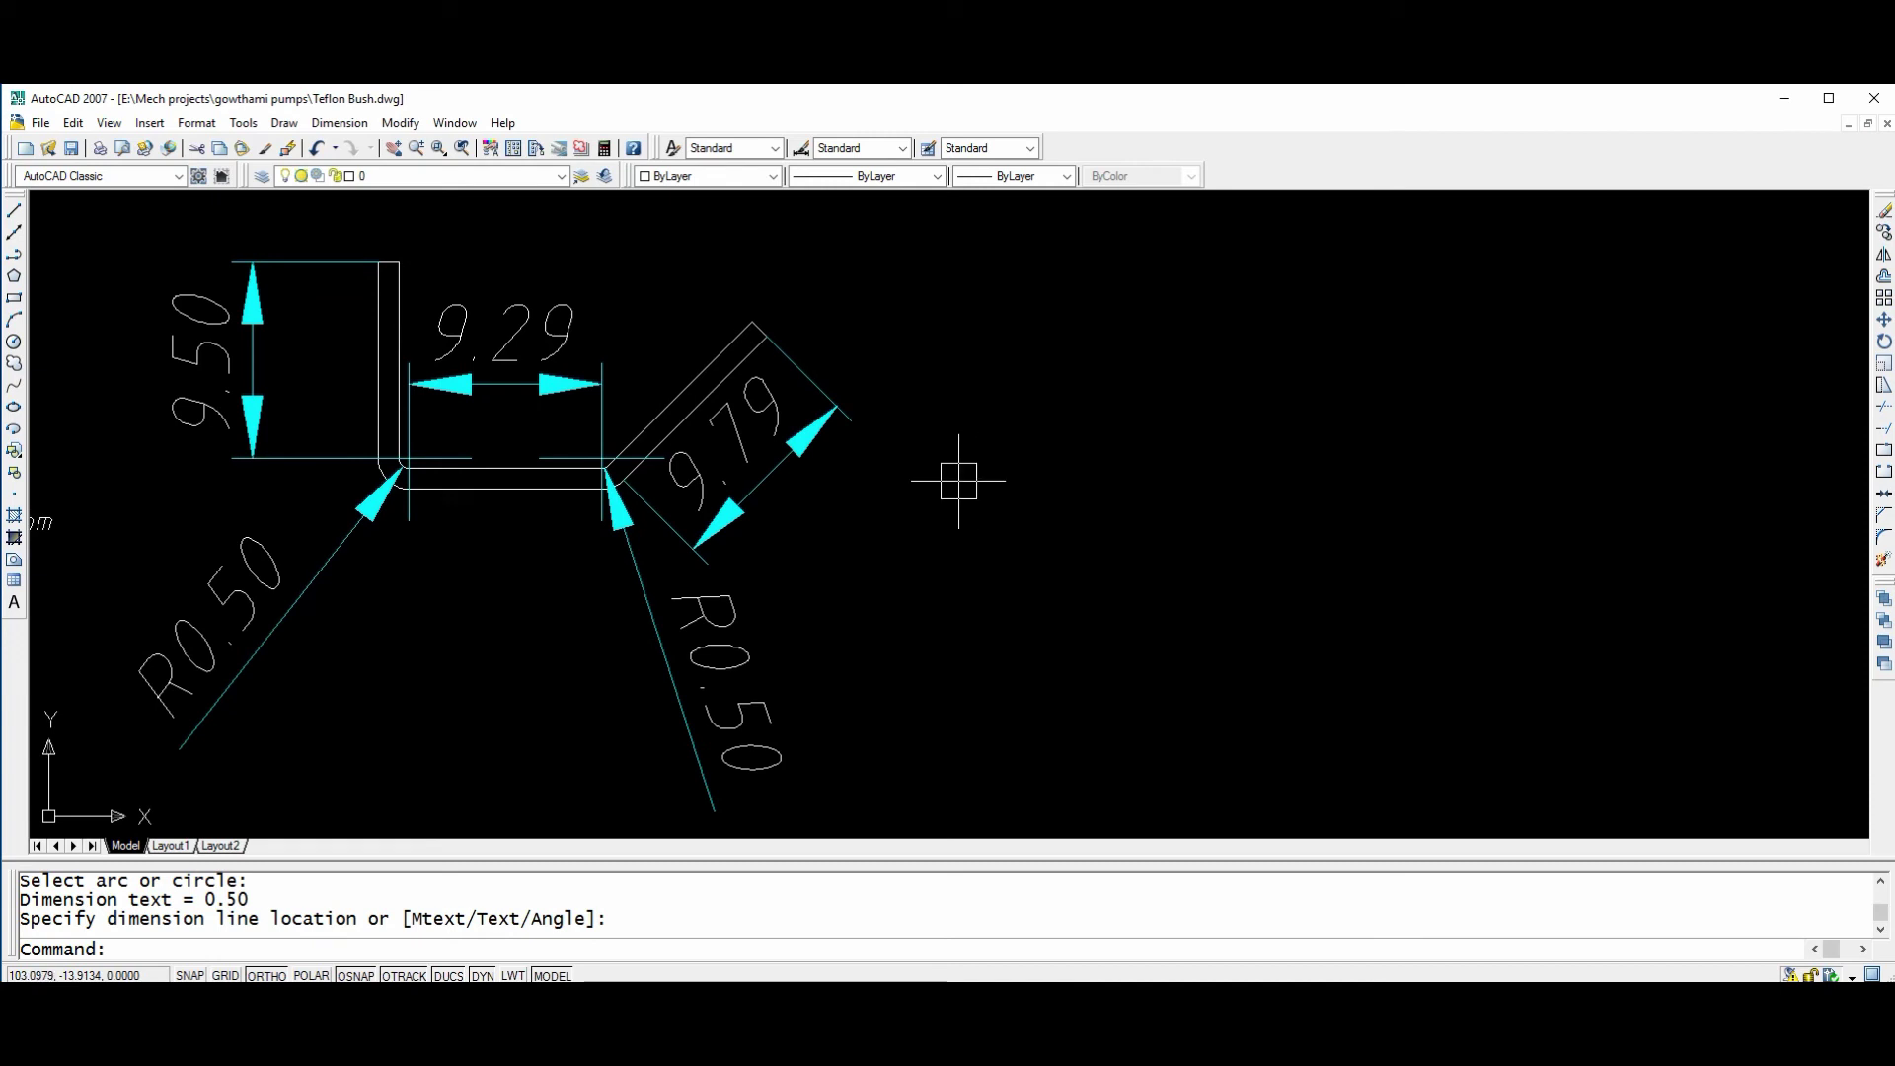
Dimension the strip's 1.00 thickness between its two top corners with DIMLINEAR, placed above.
text(d)
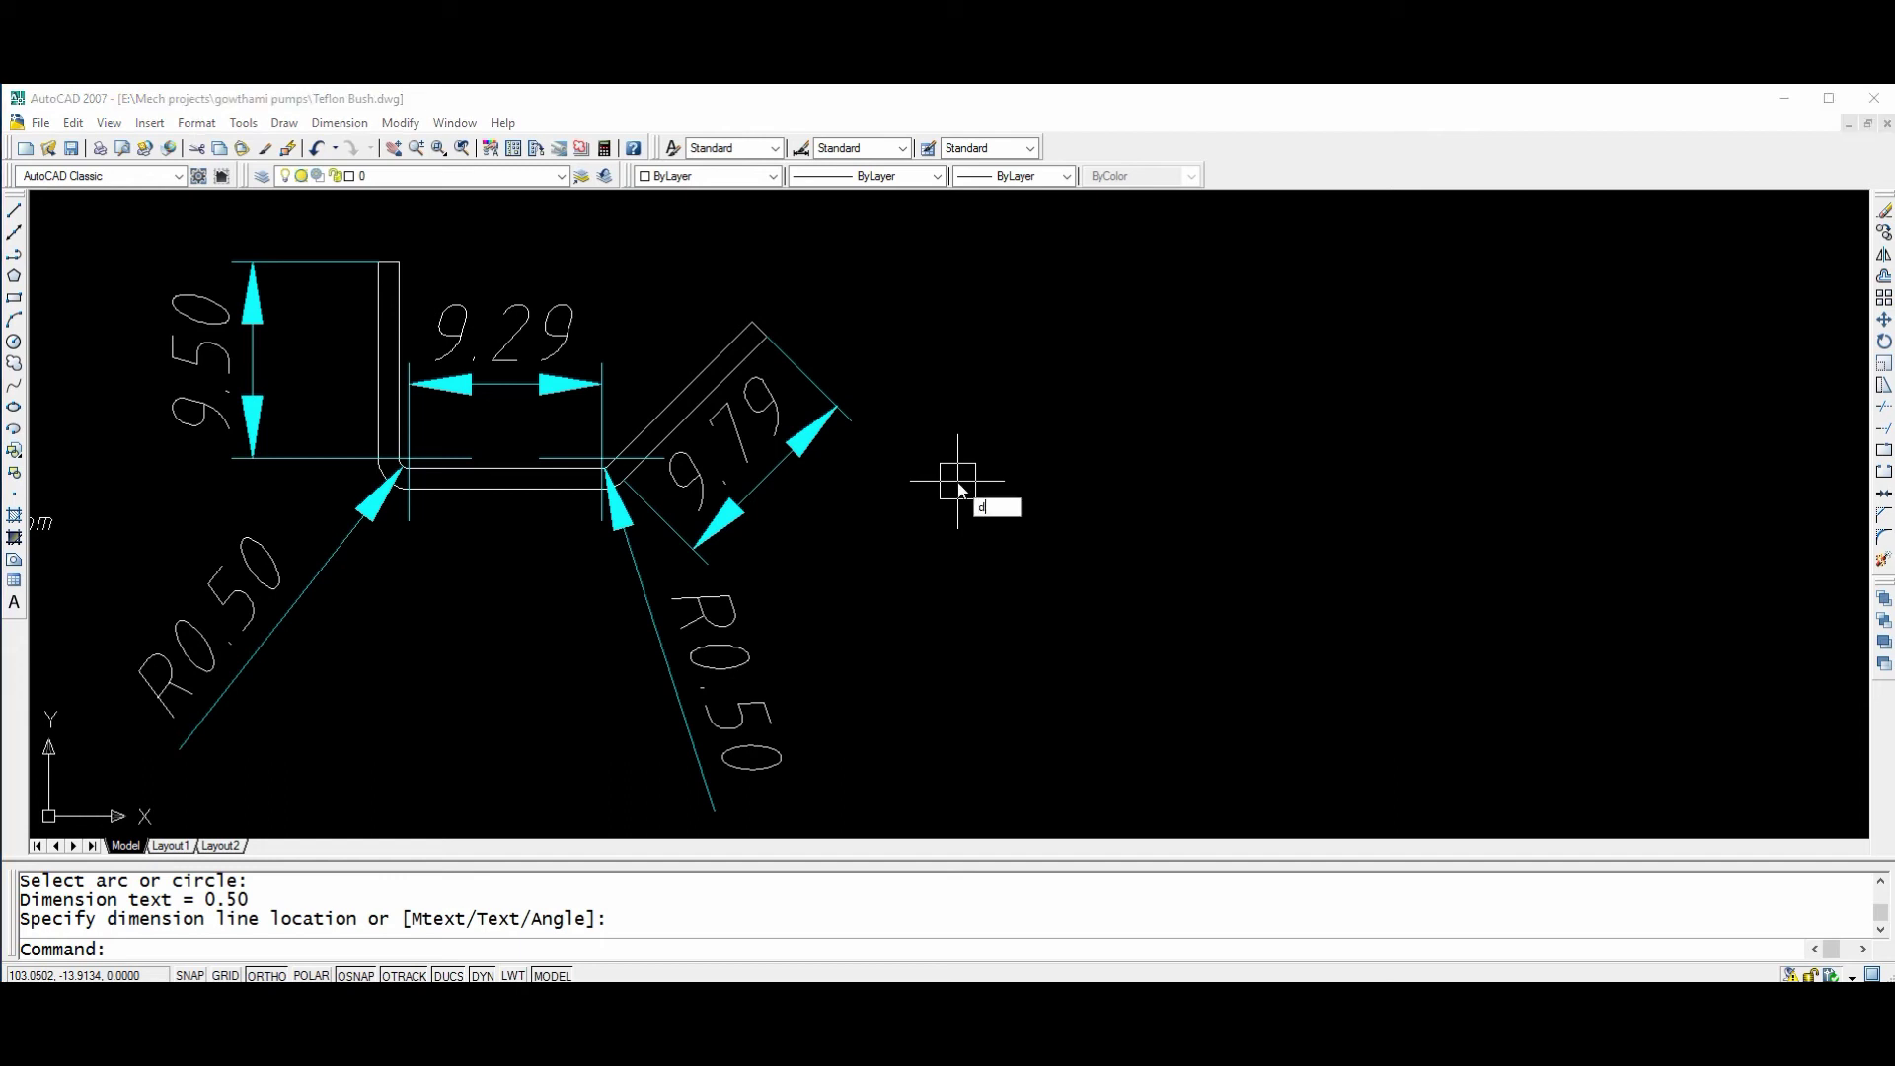
text(li)
key(Return)
scroll(392, 250, up, 5)
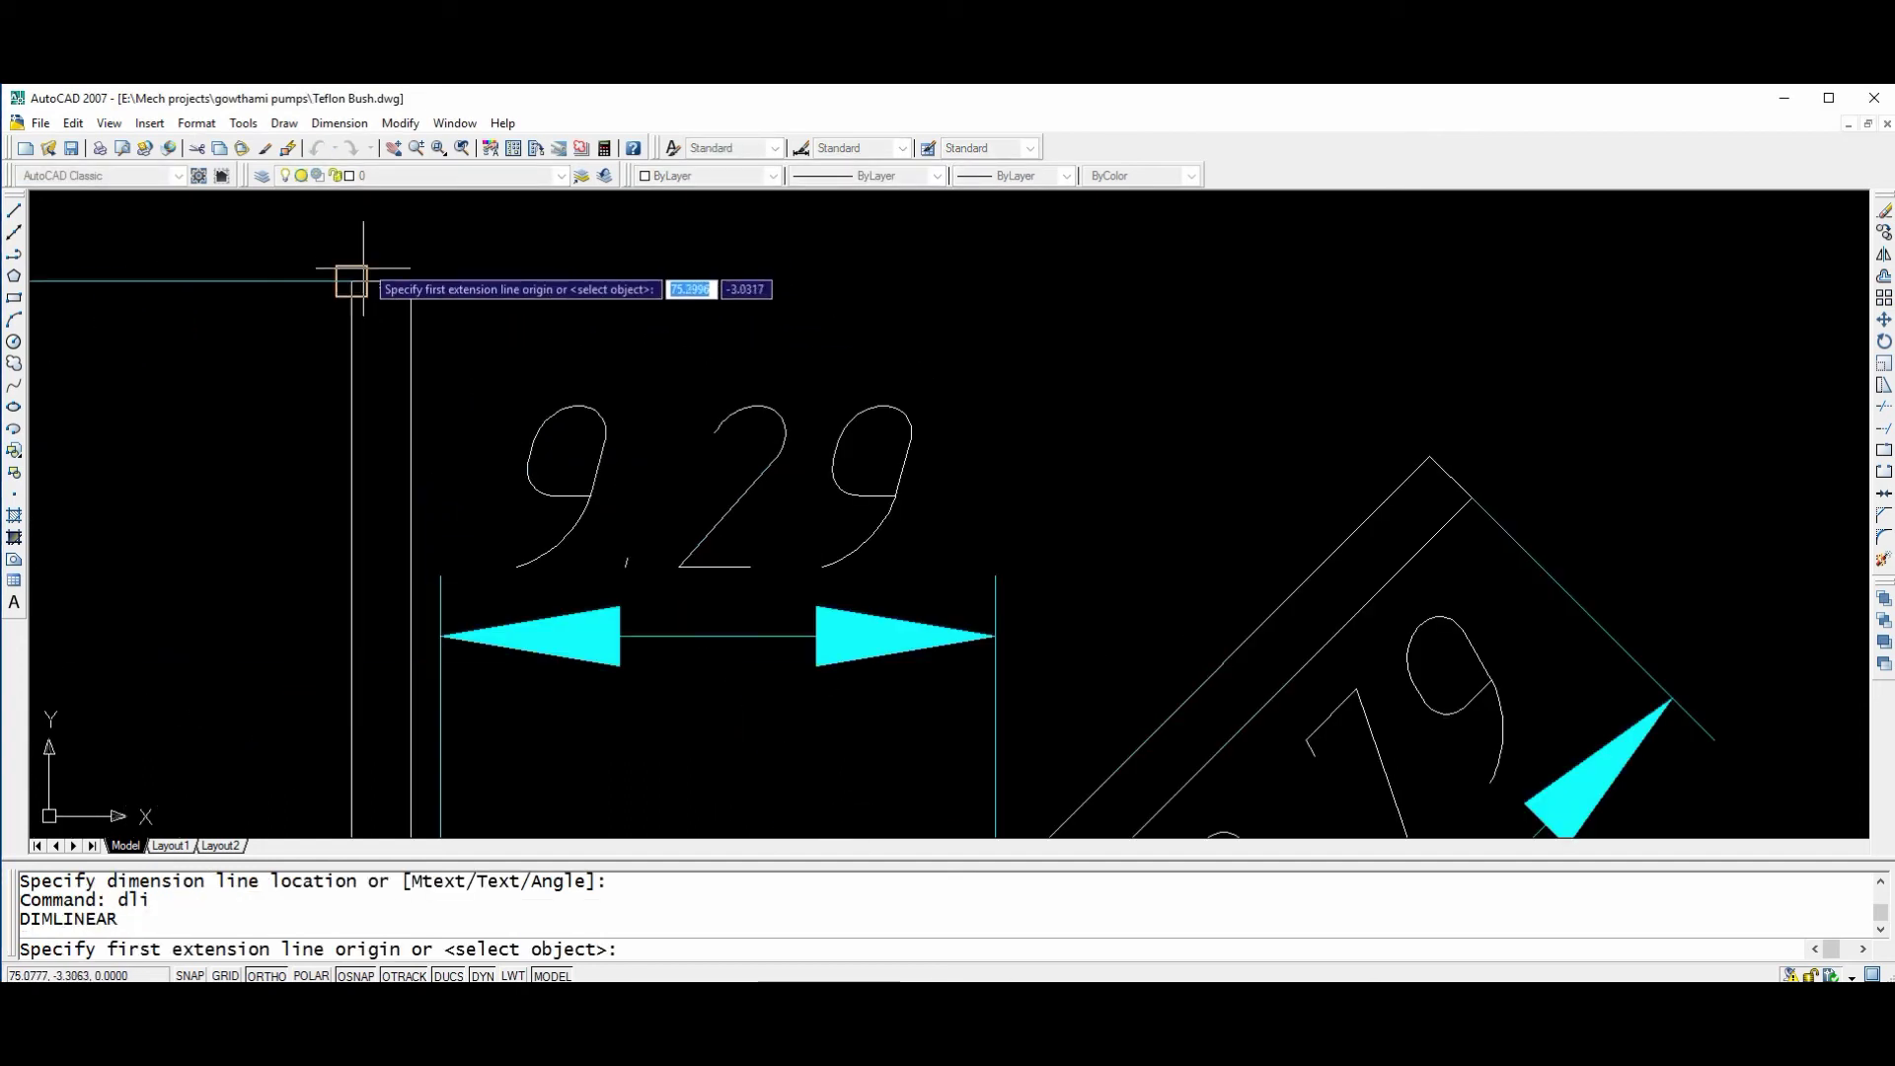
click(378, 262)
click(411, 283)
scroll(468, 477, down, 4)
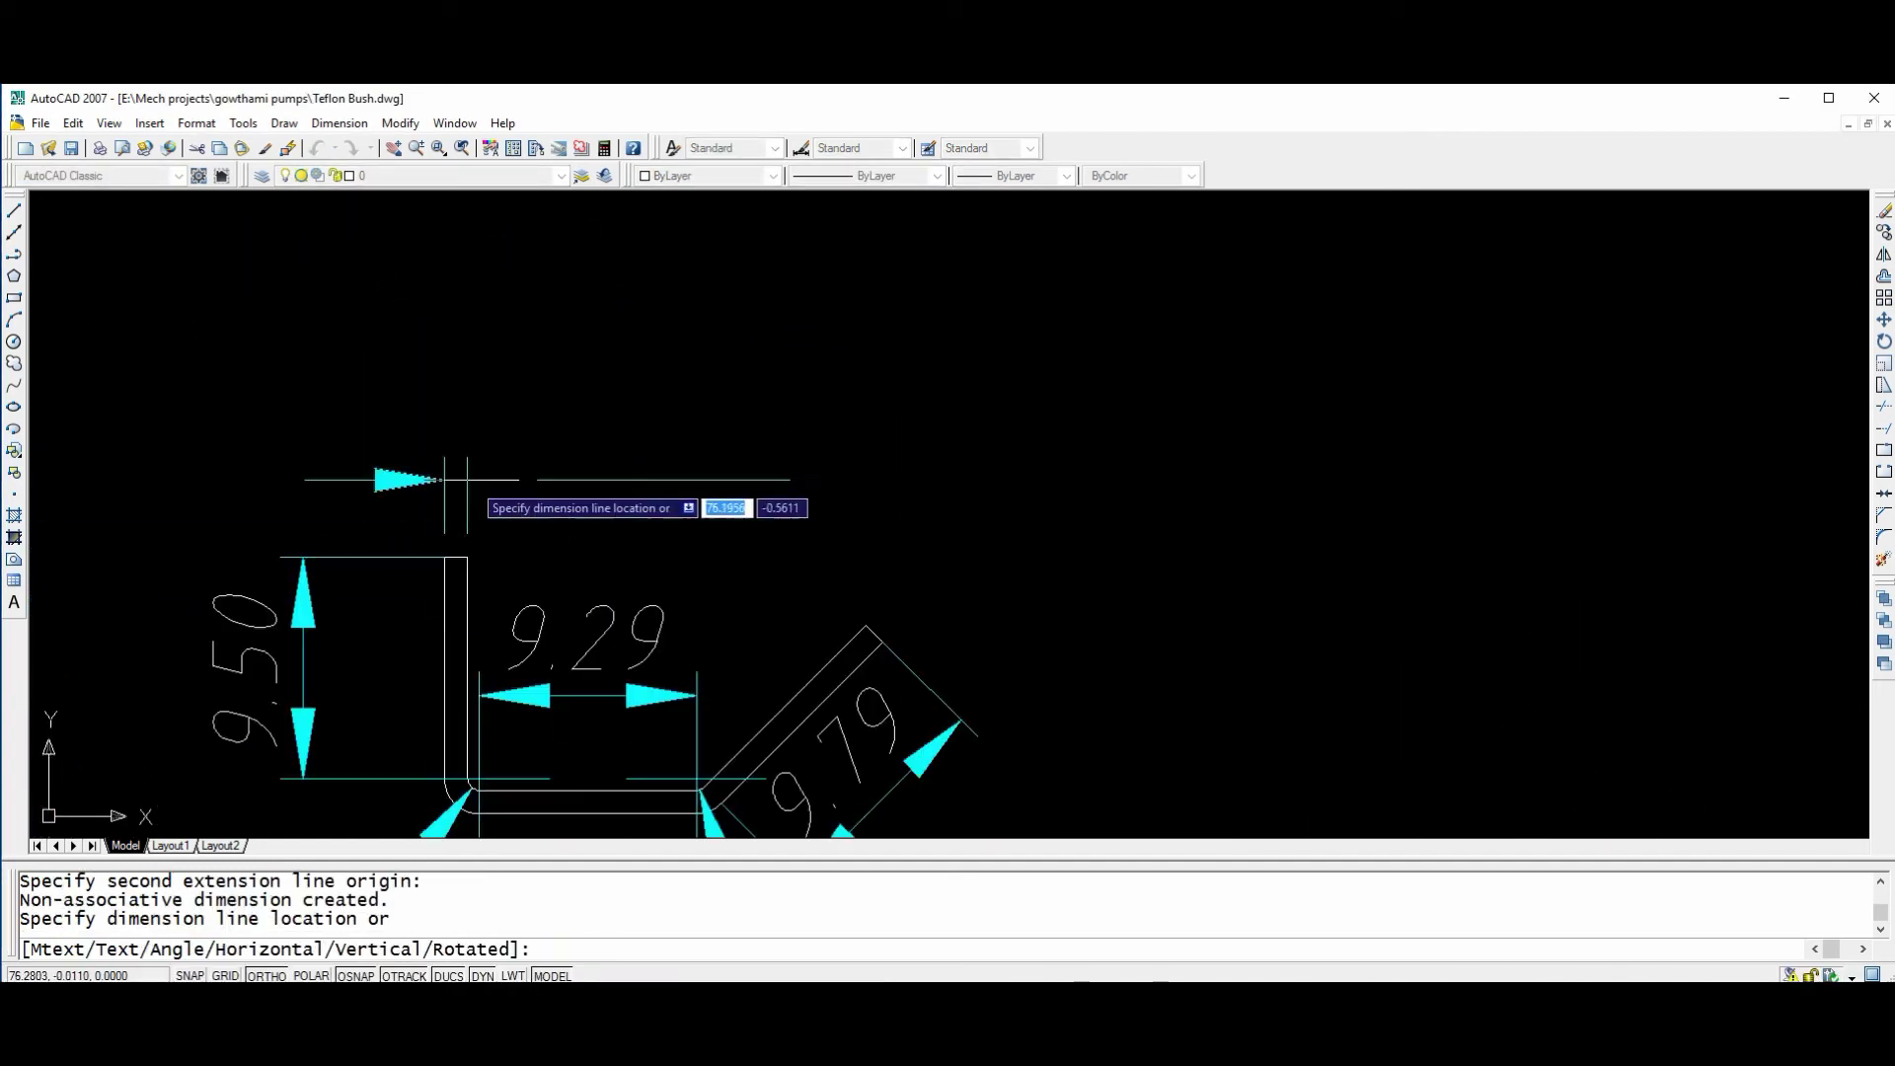
click(475, 431)
scroll(880, 406, down, 2)
scroll(825, 478, up, 2)
scroll(895, 636, up, 2)
text(blank)
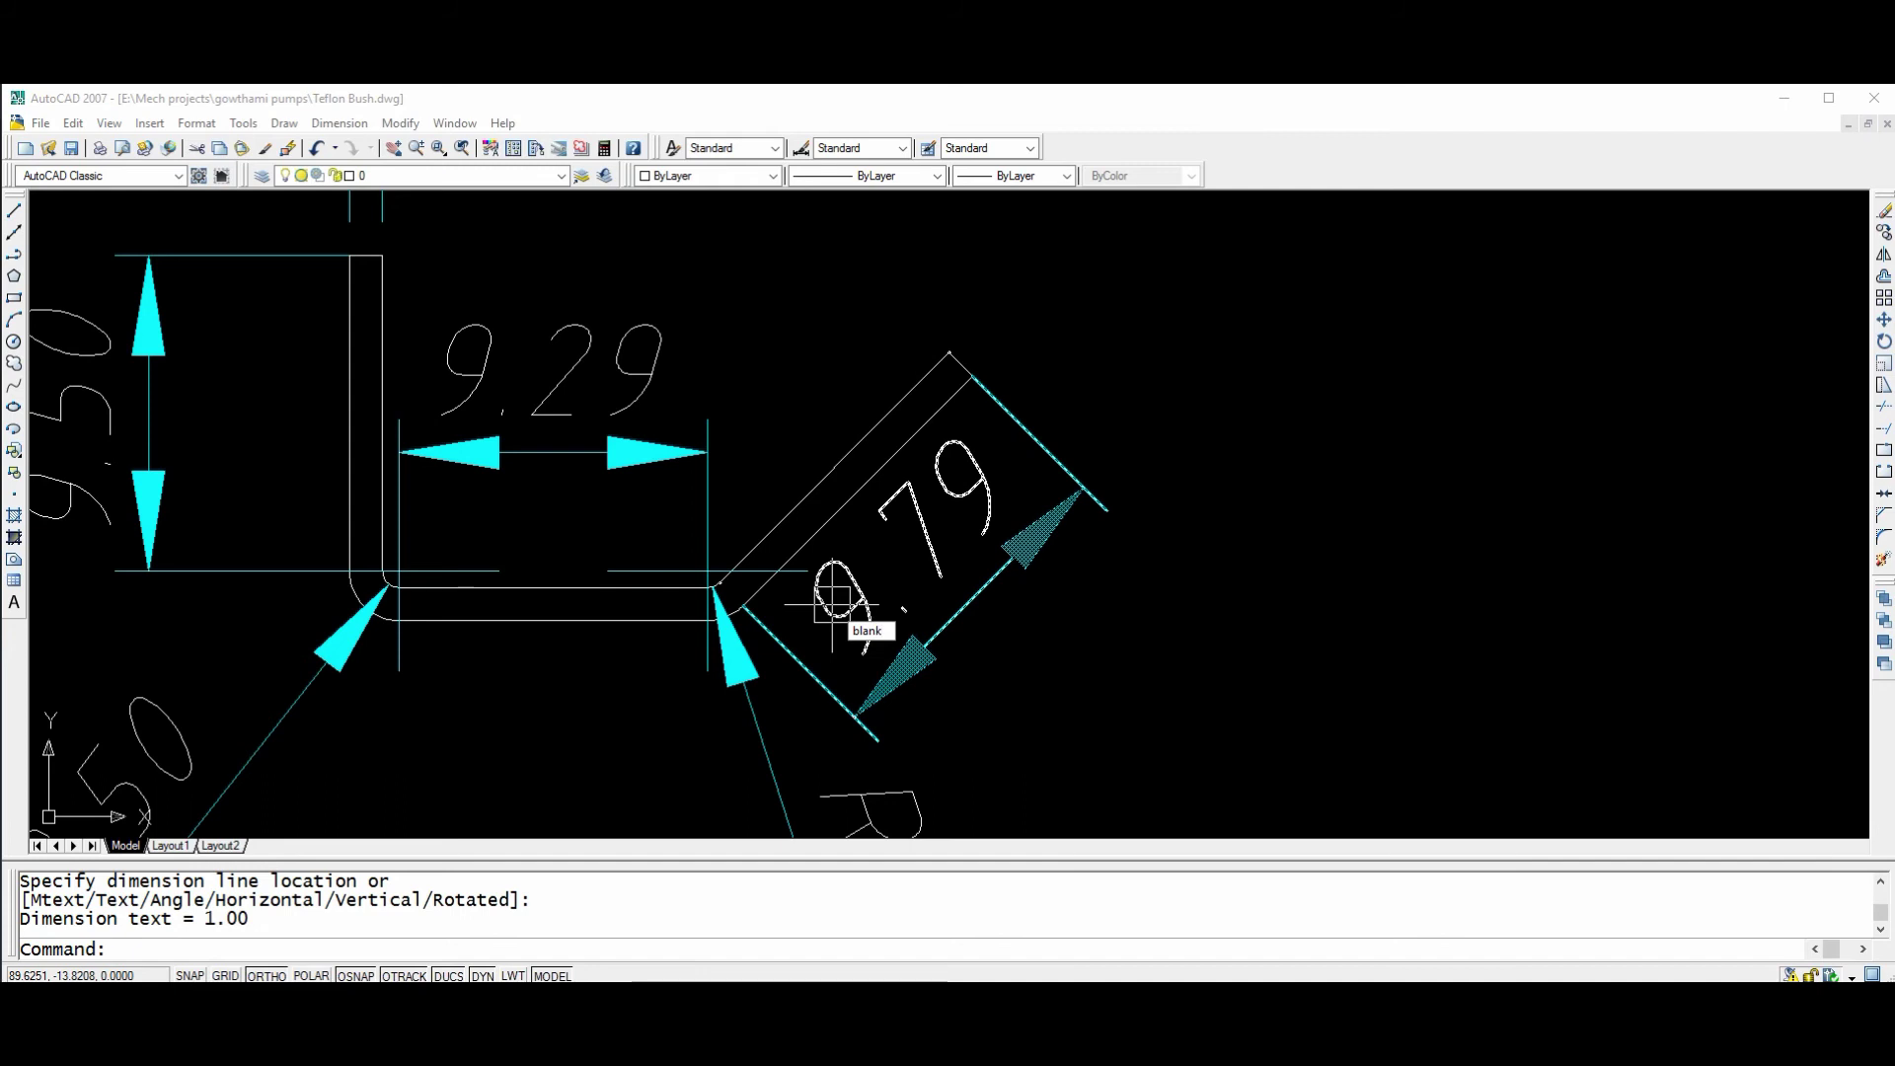
key(Escape)
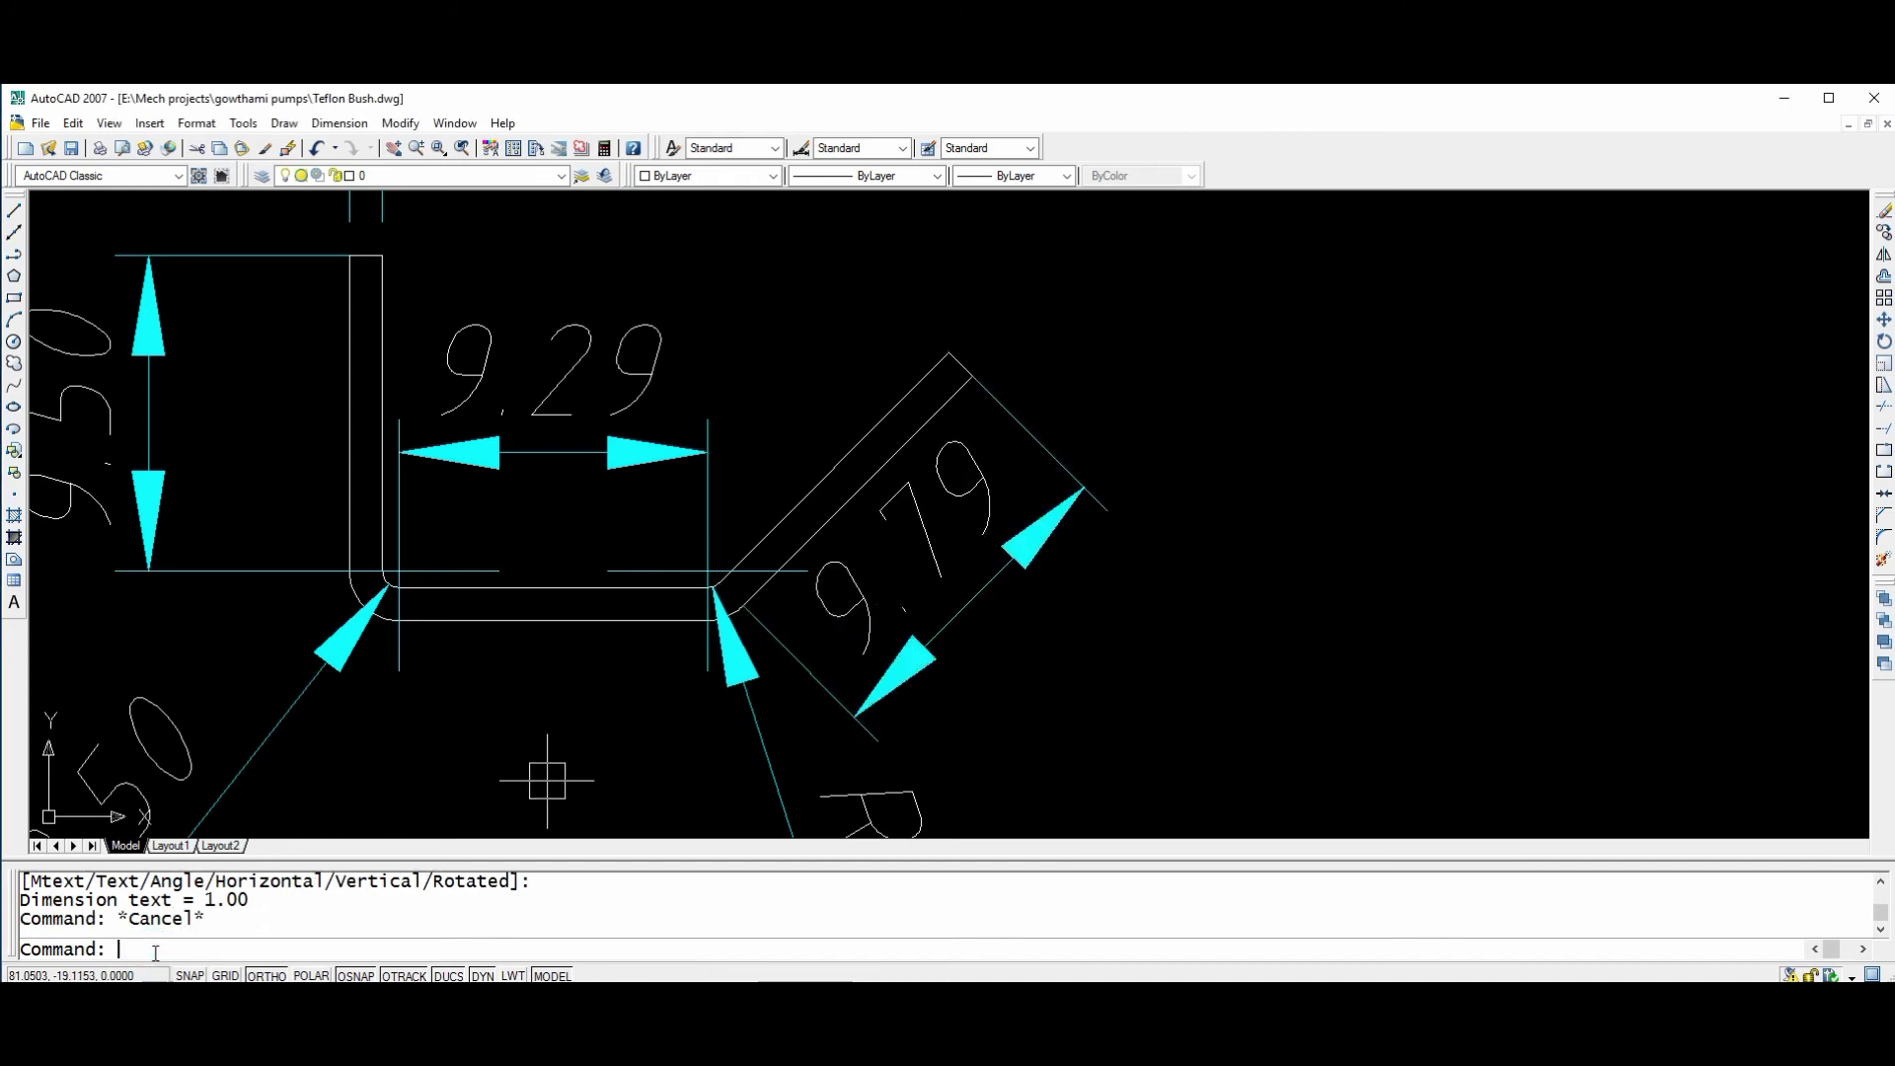
Start the BLANK routine with sheet thickness 1 and text height 1.
text(blank)
key(Return)
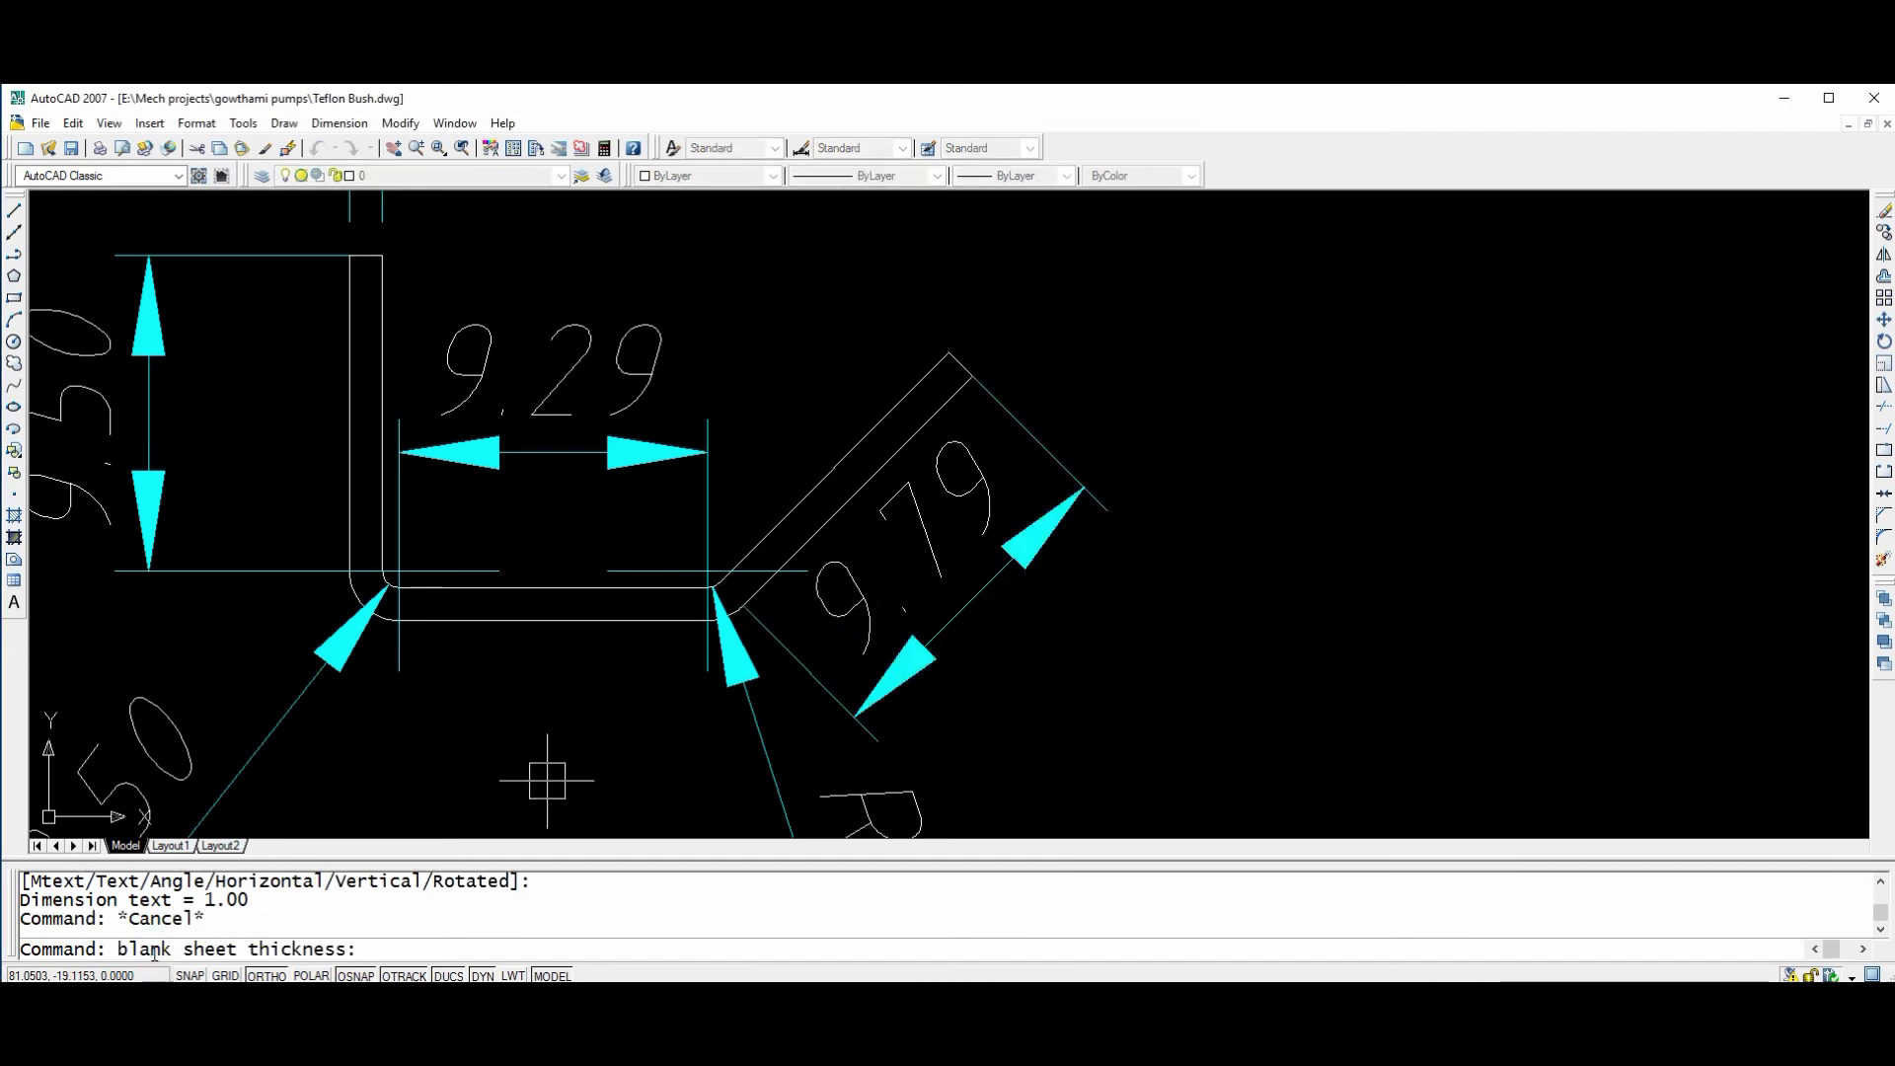
text(1)
key(Return)
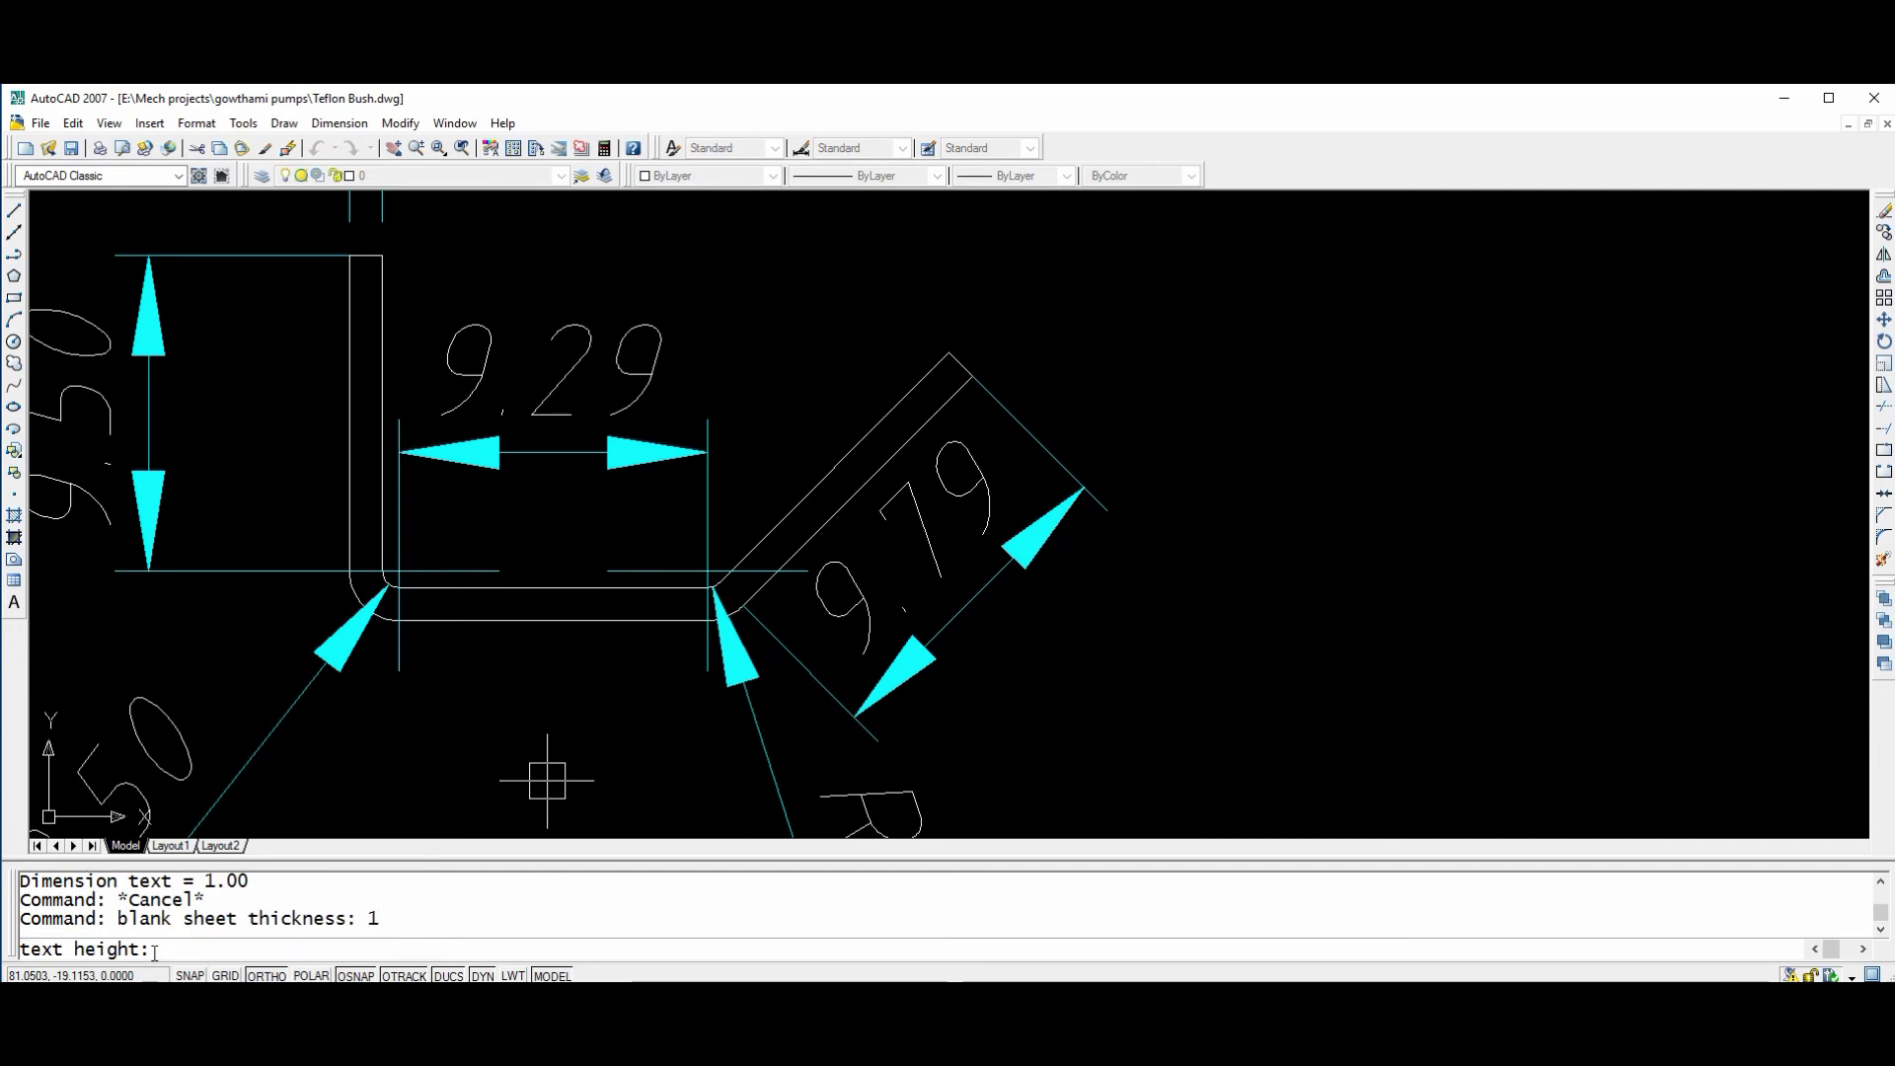
text(1)
key(Return)
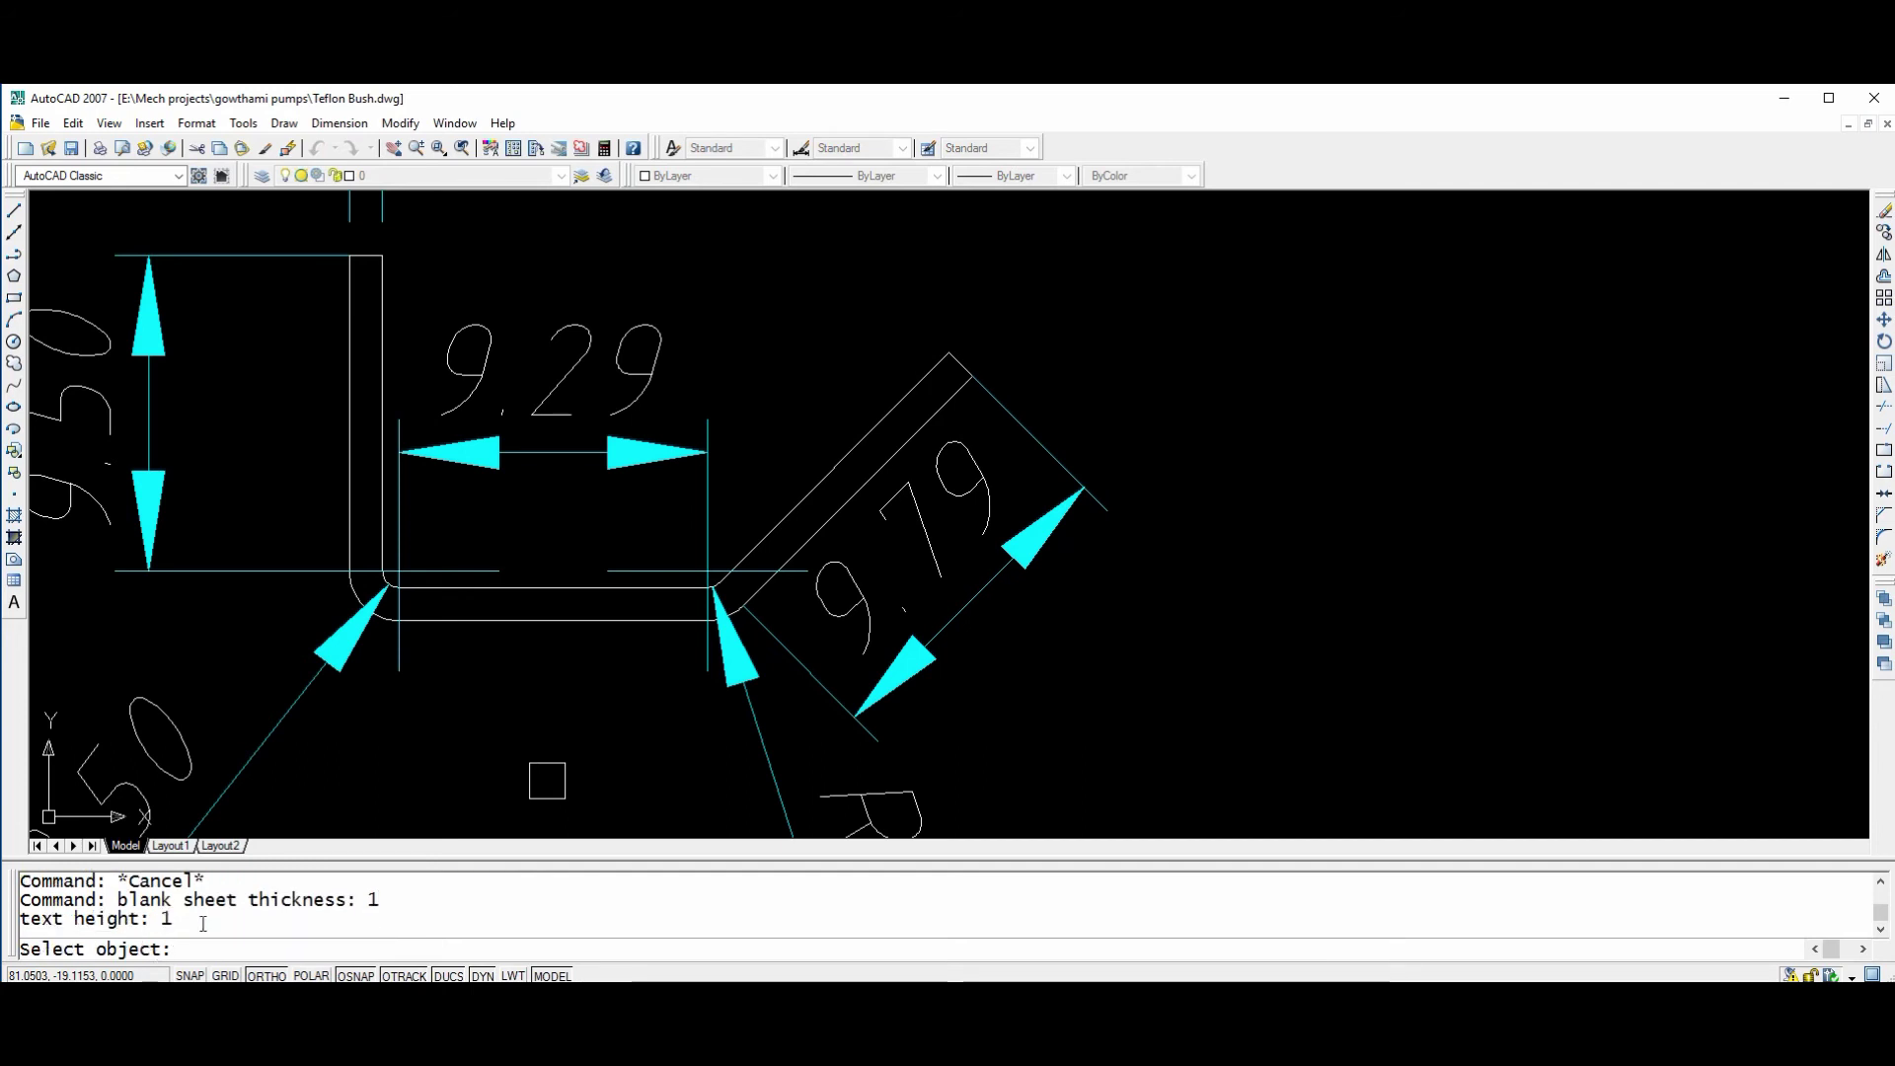
Select the profile and number segments 1–3 on the angled leg, right bend and bottom leg.
click(857, 446)
click(850, 441)
scroll(847, 425, up, 3)
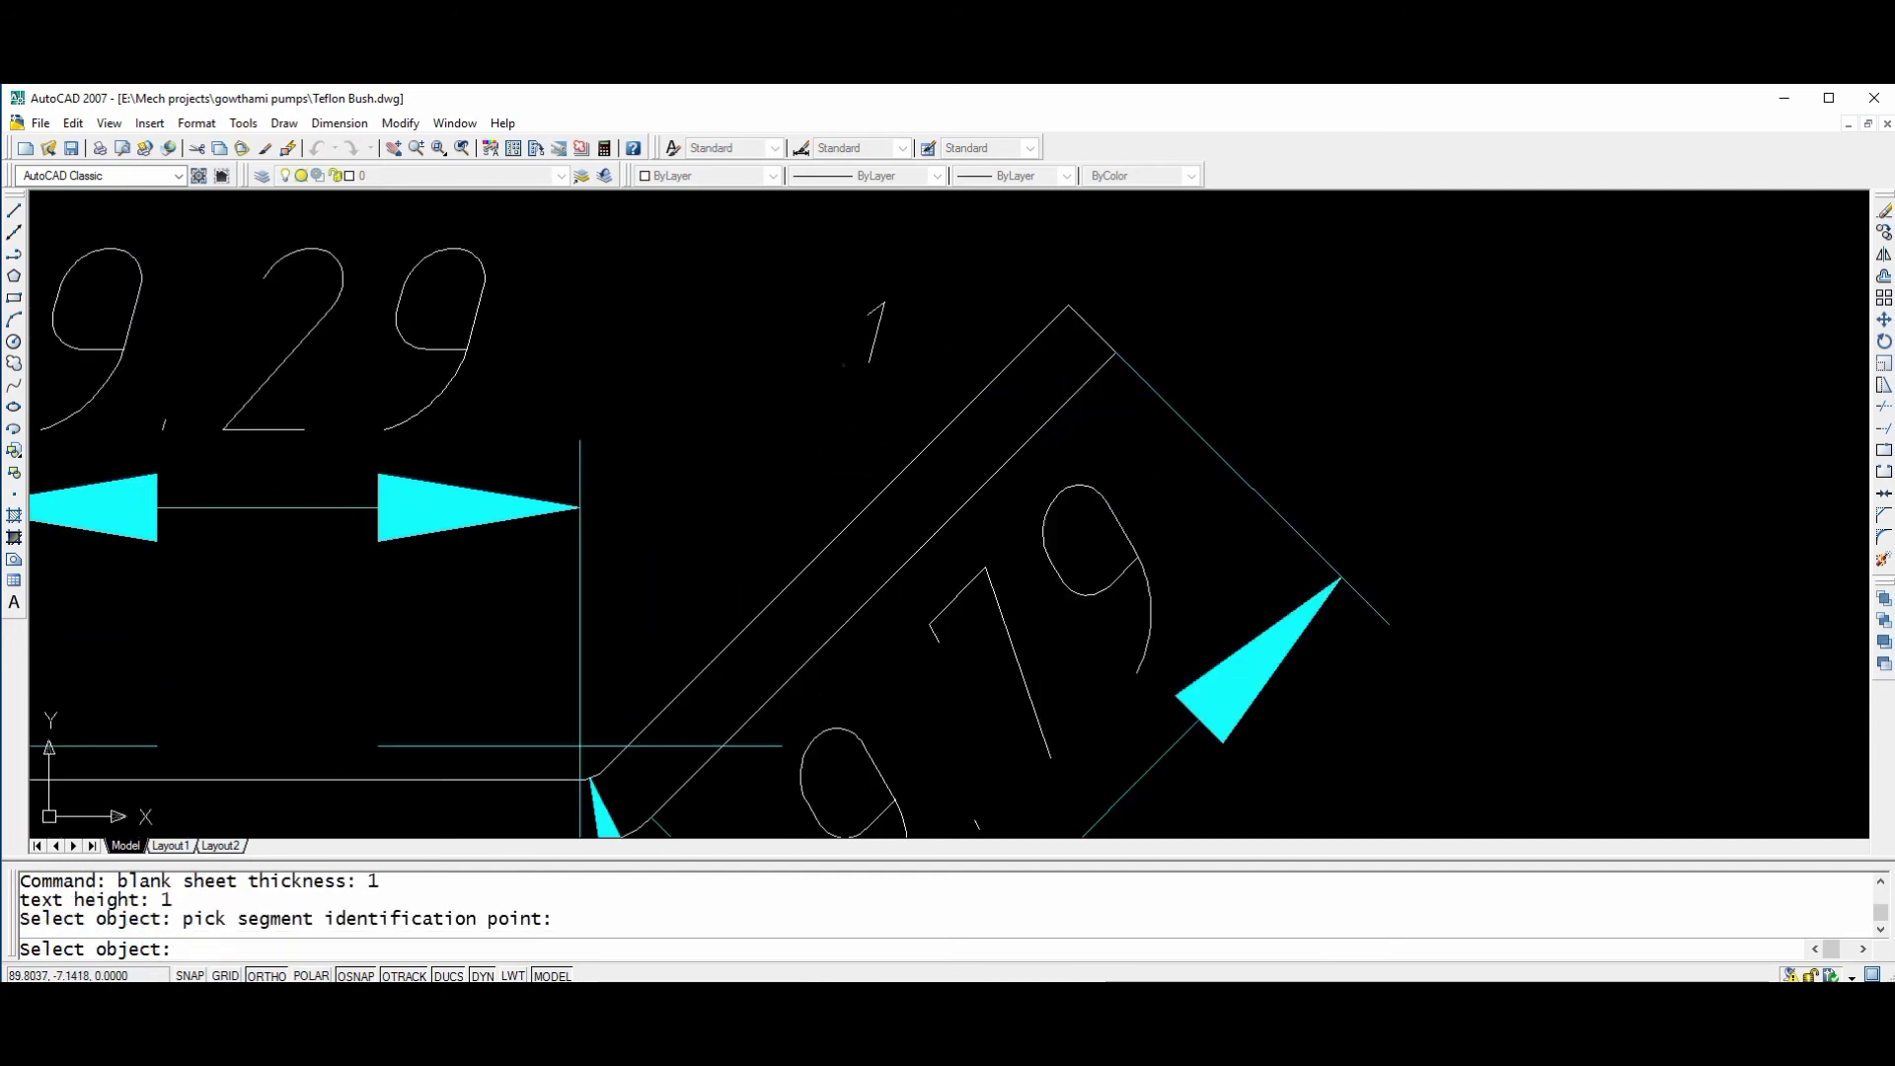
scroll(872, 626, up, 6)
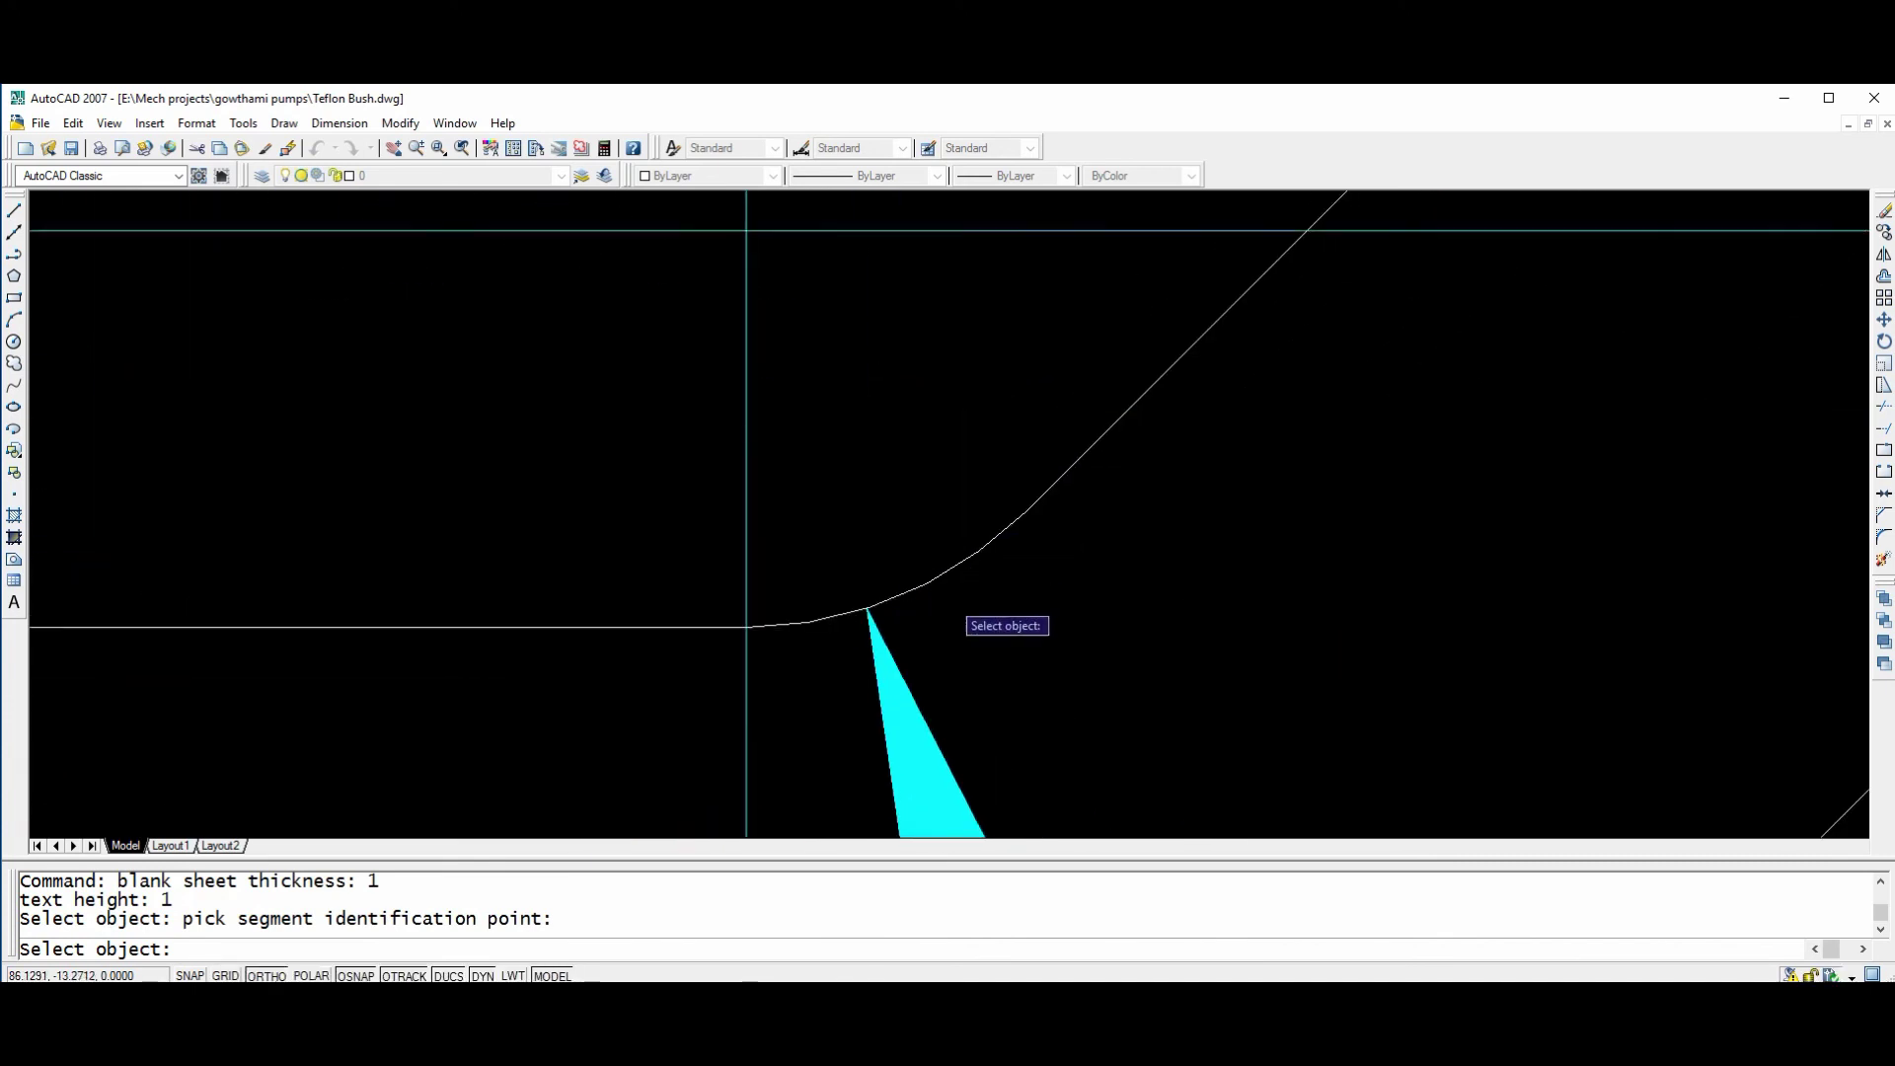
click(893, 598)
click(860, 426)
scroll(1239, 578, down, 8)
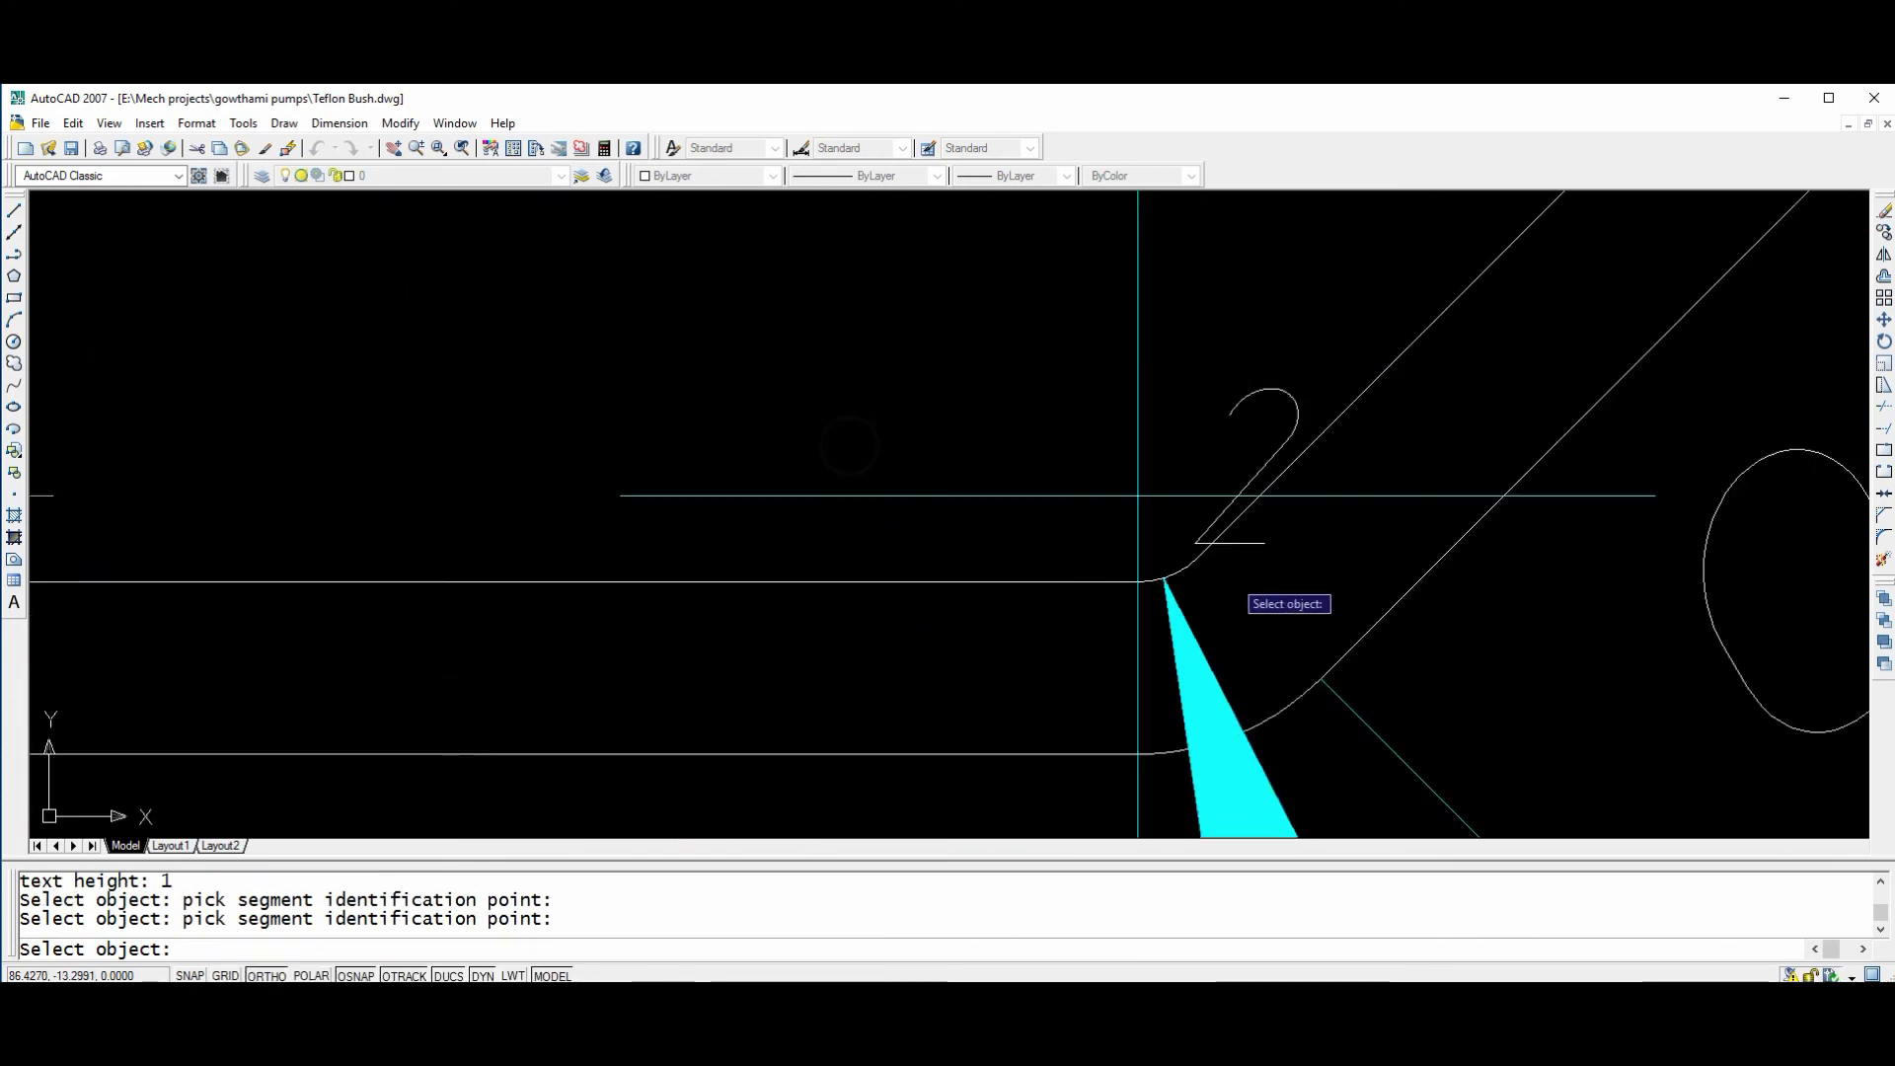
click(928, 585)
click(691, 499)
Number segments 4 and 5 at the left bend and vertical leg, ending the selection.
middle_drag(562, 625, 990, 763)
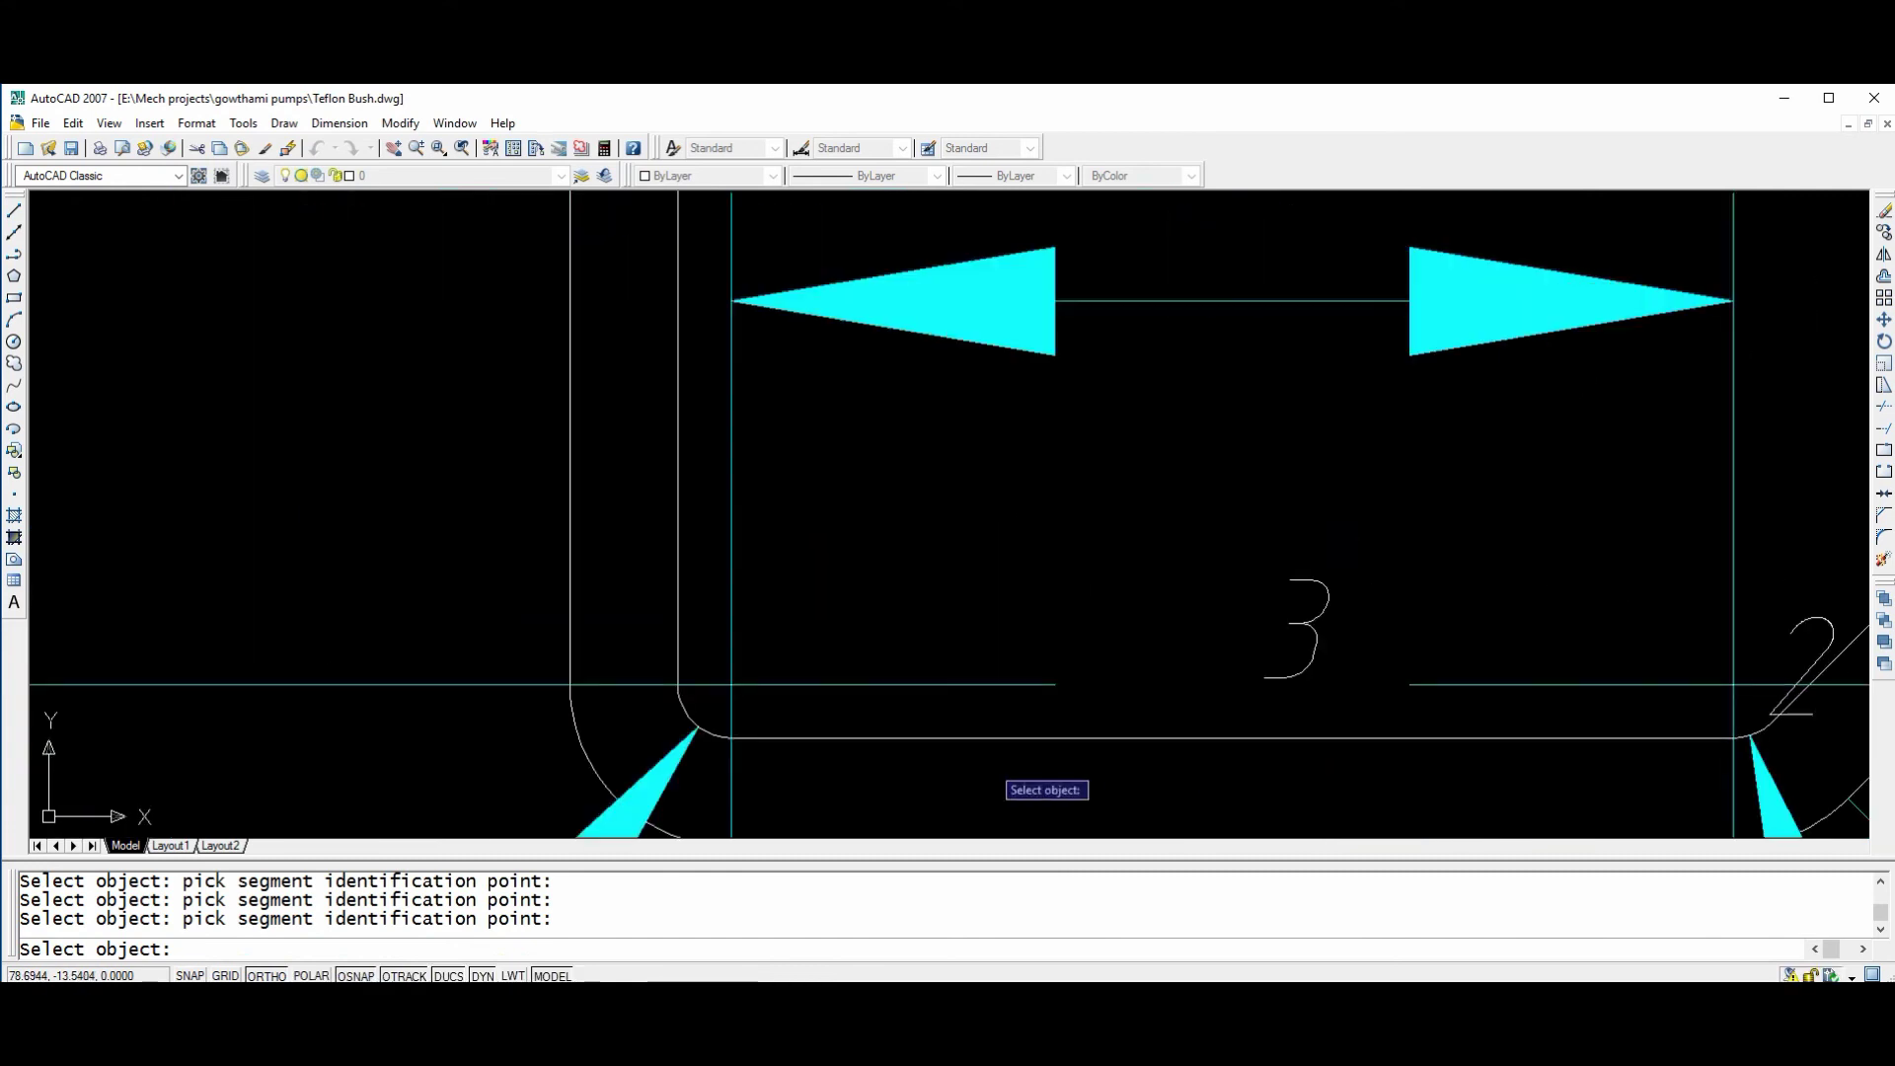
scroll(681, 721, up, 4)
click(755, 711)
click(802, 695)
scroll(946, 760, down, 5)
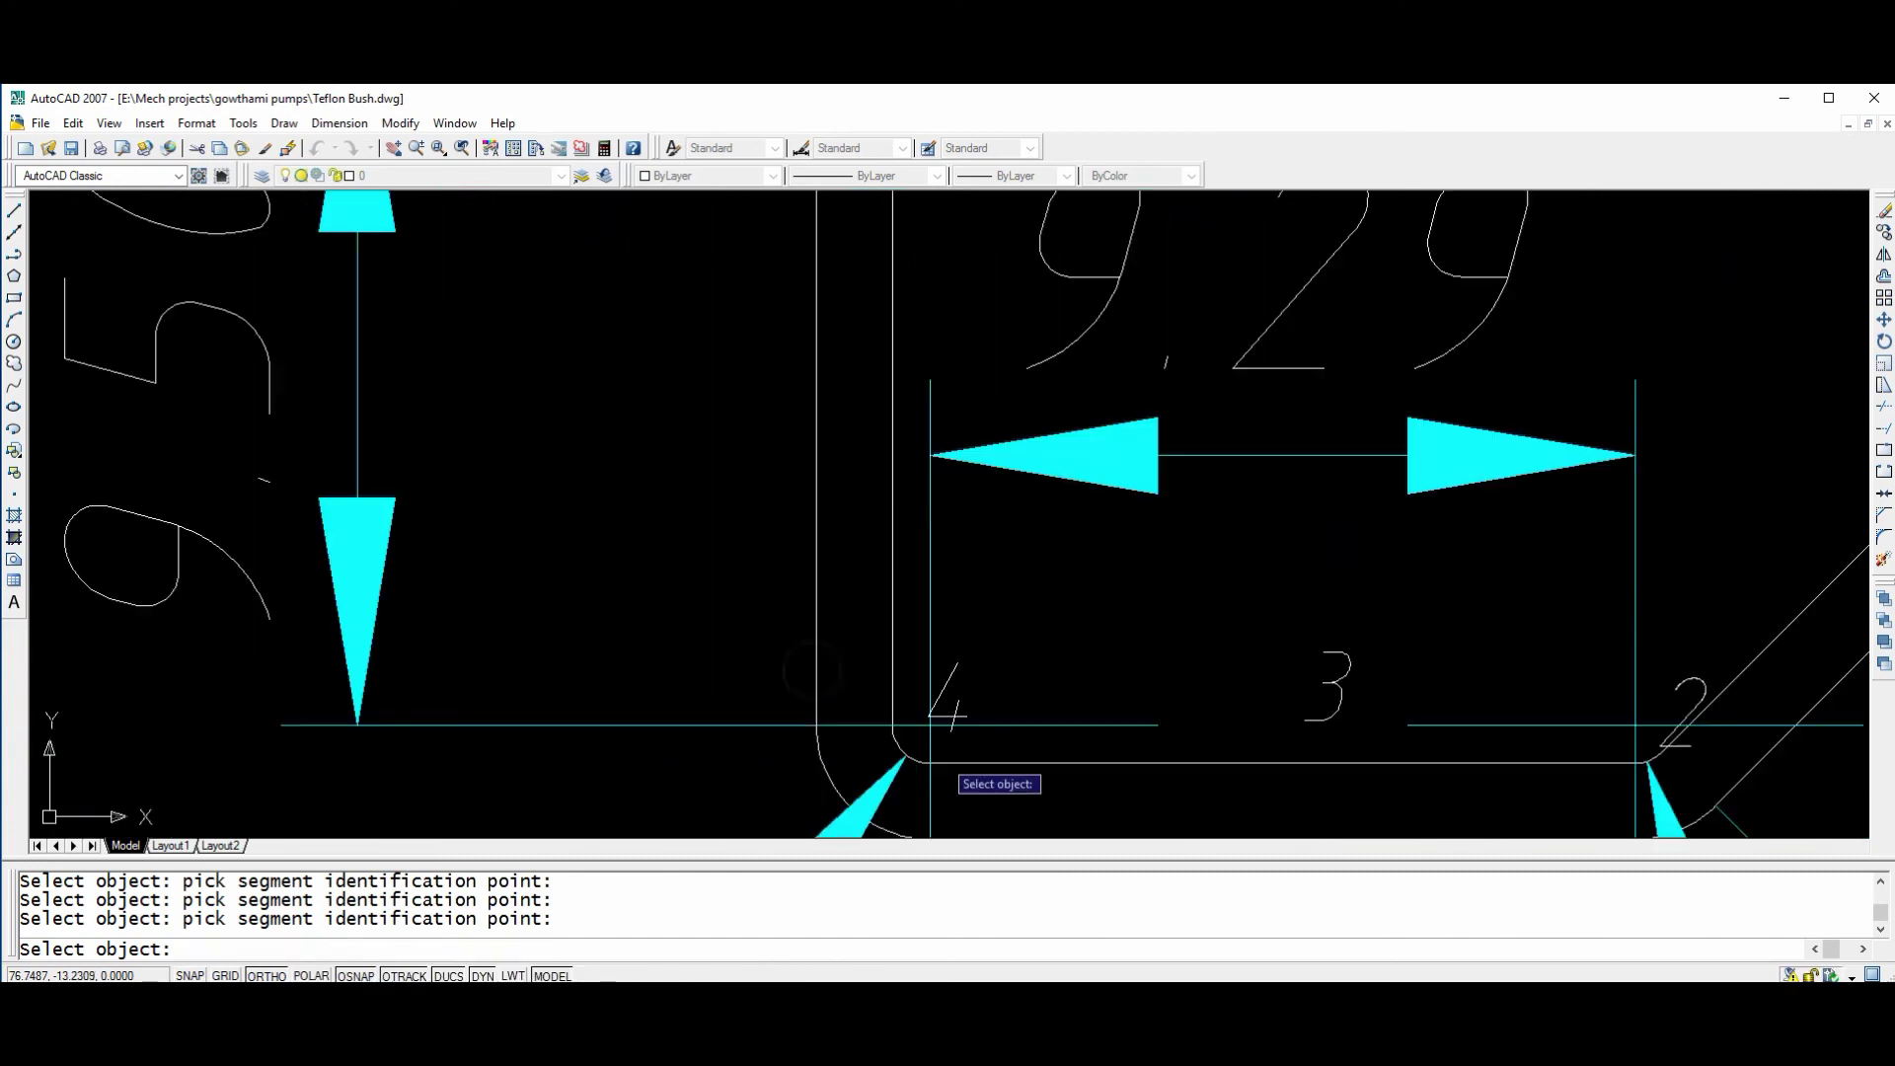
click(900, 428)
middle_drag(897, 427, 783, 678)
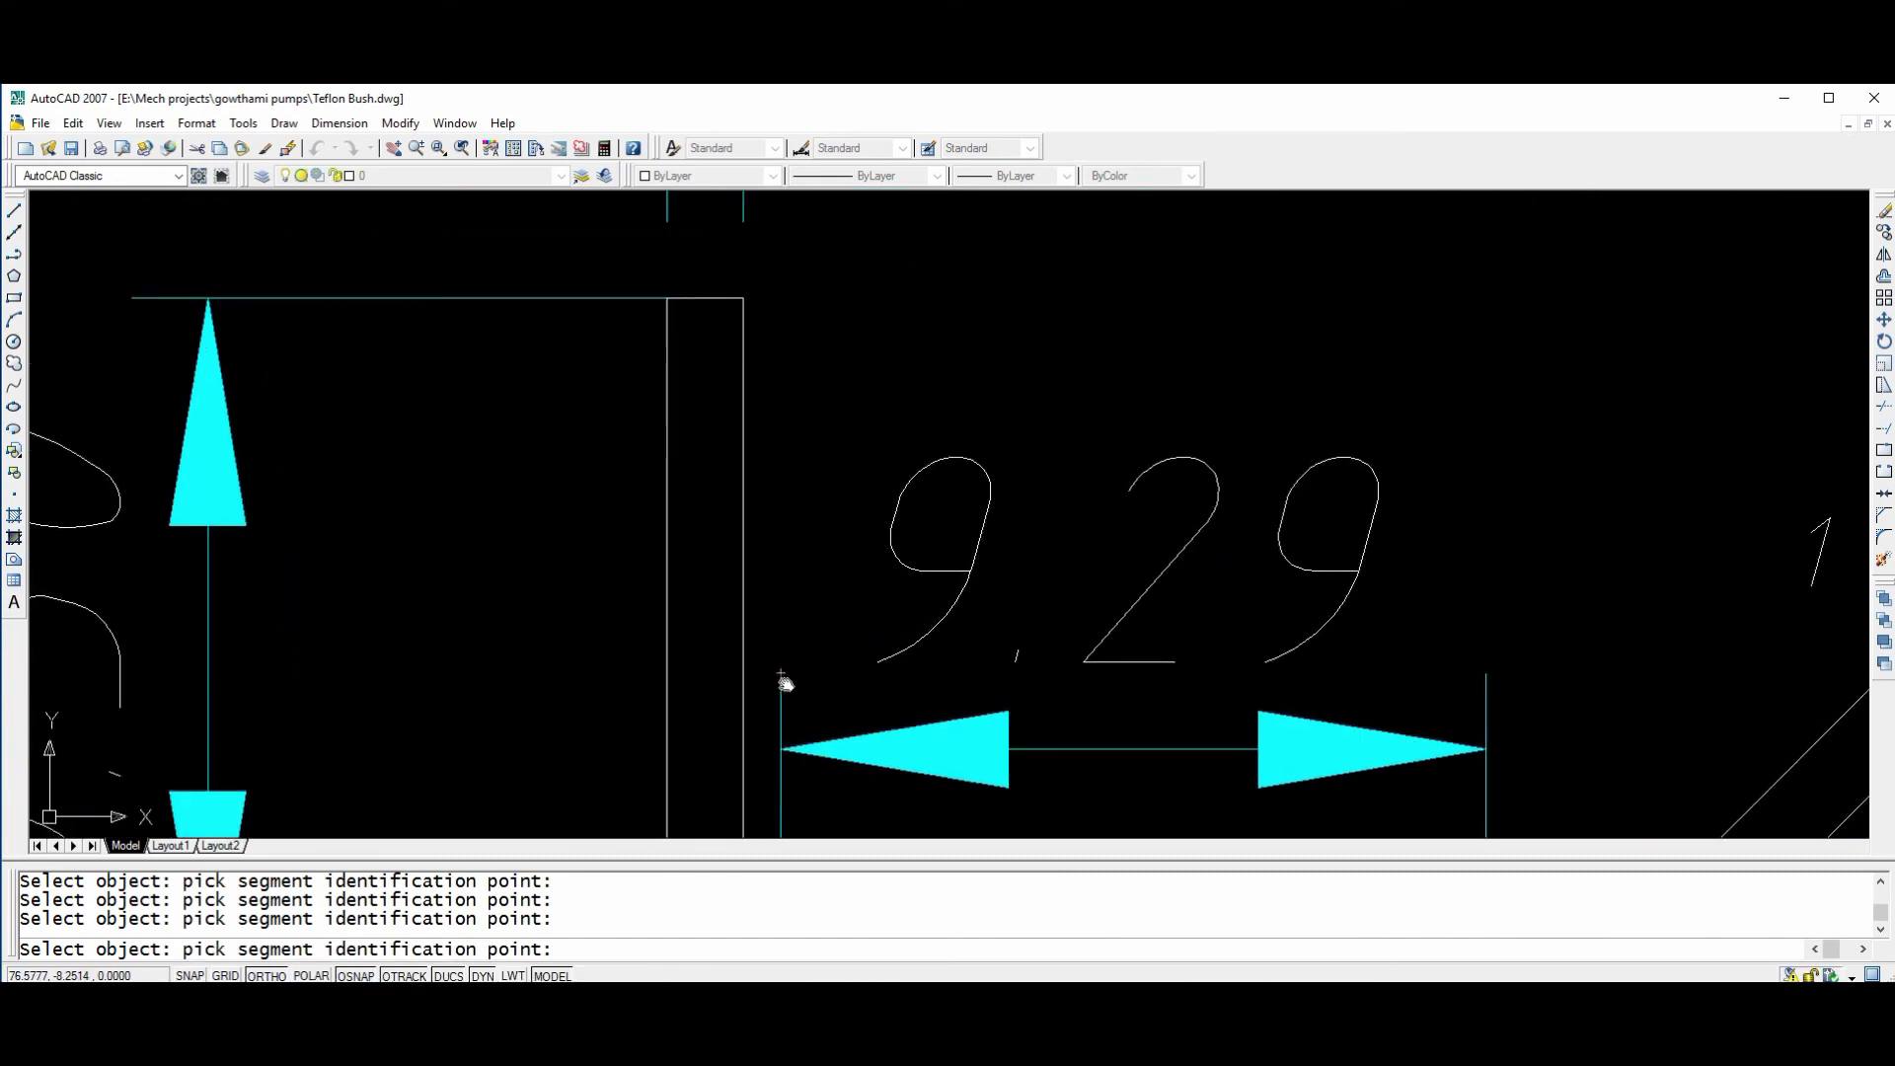
click(868, 401)
scroll(867, 402, down, 5)
key(Return)
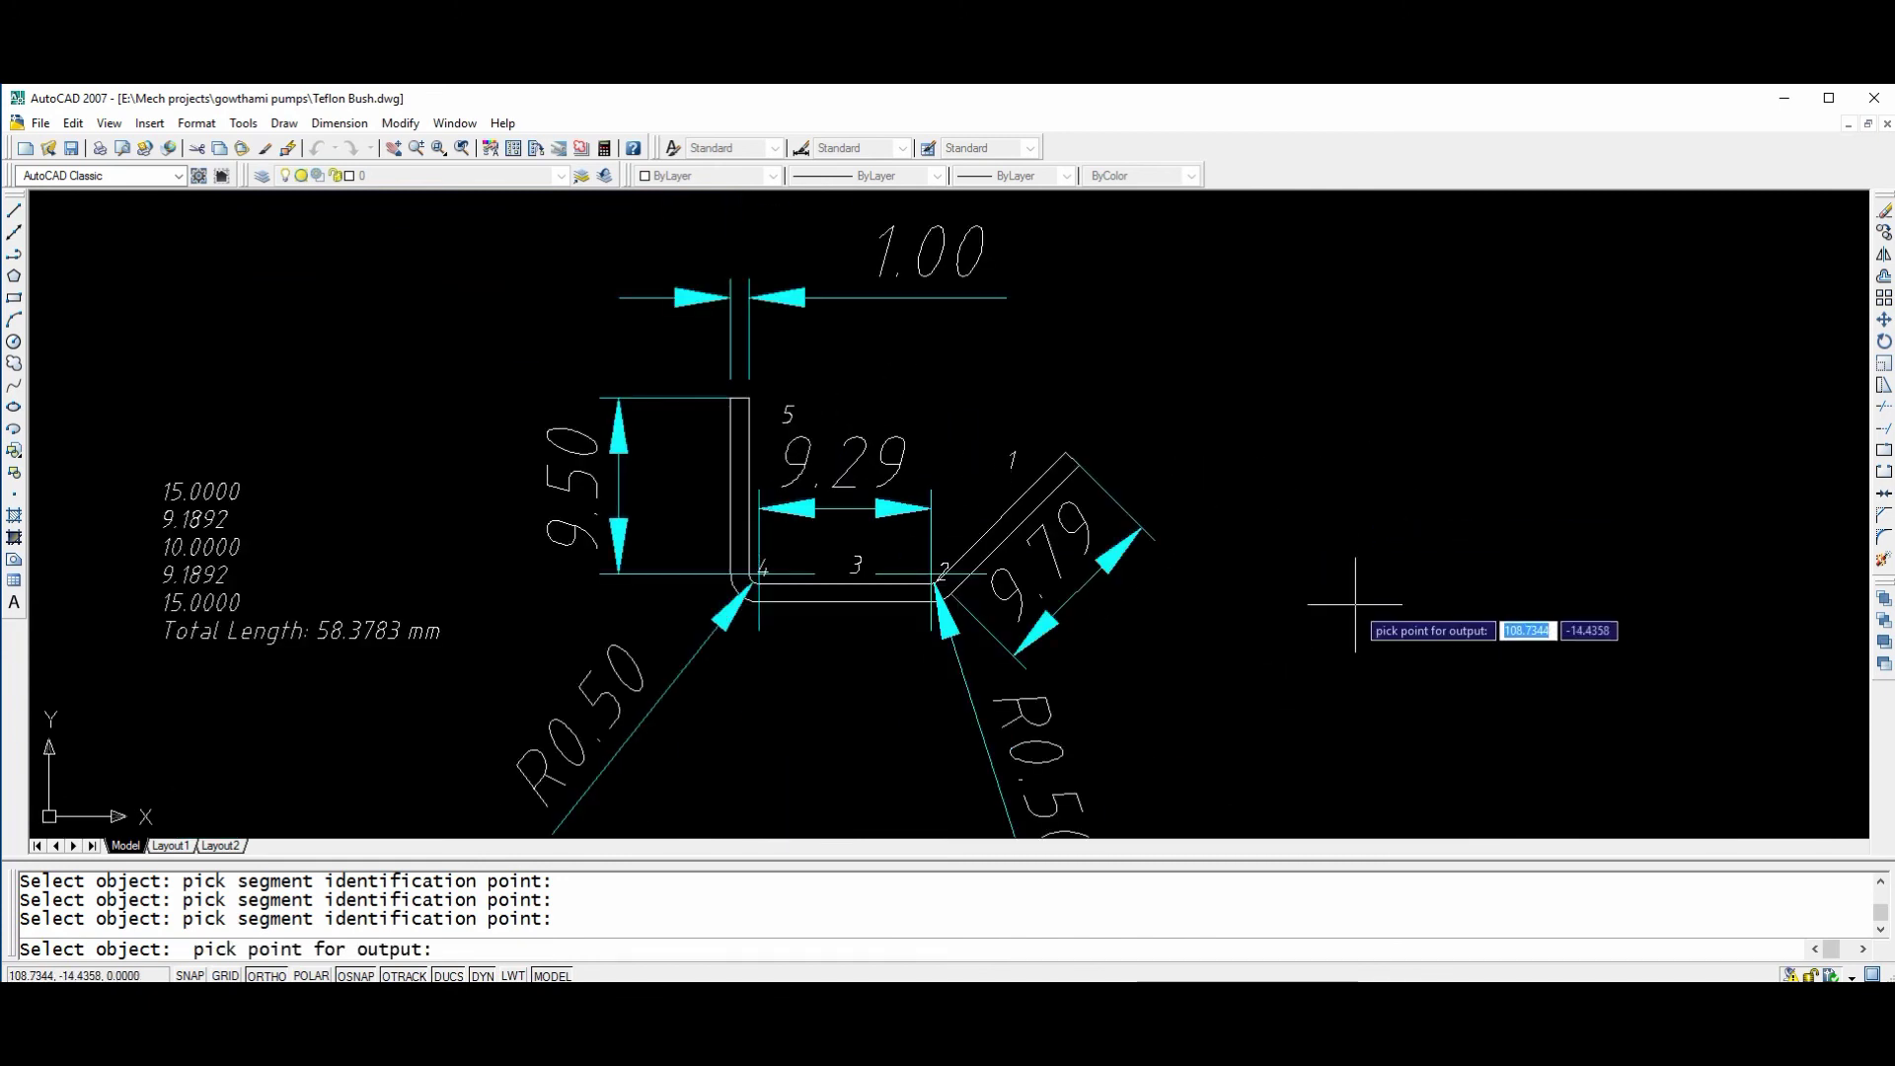
Place the segment length list, totalling 30.3529, to the right of the profile.
middle_drag(1332, 625, 1083, 474)
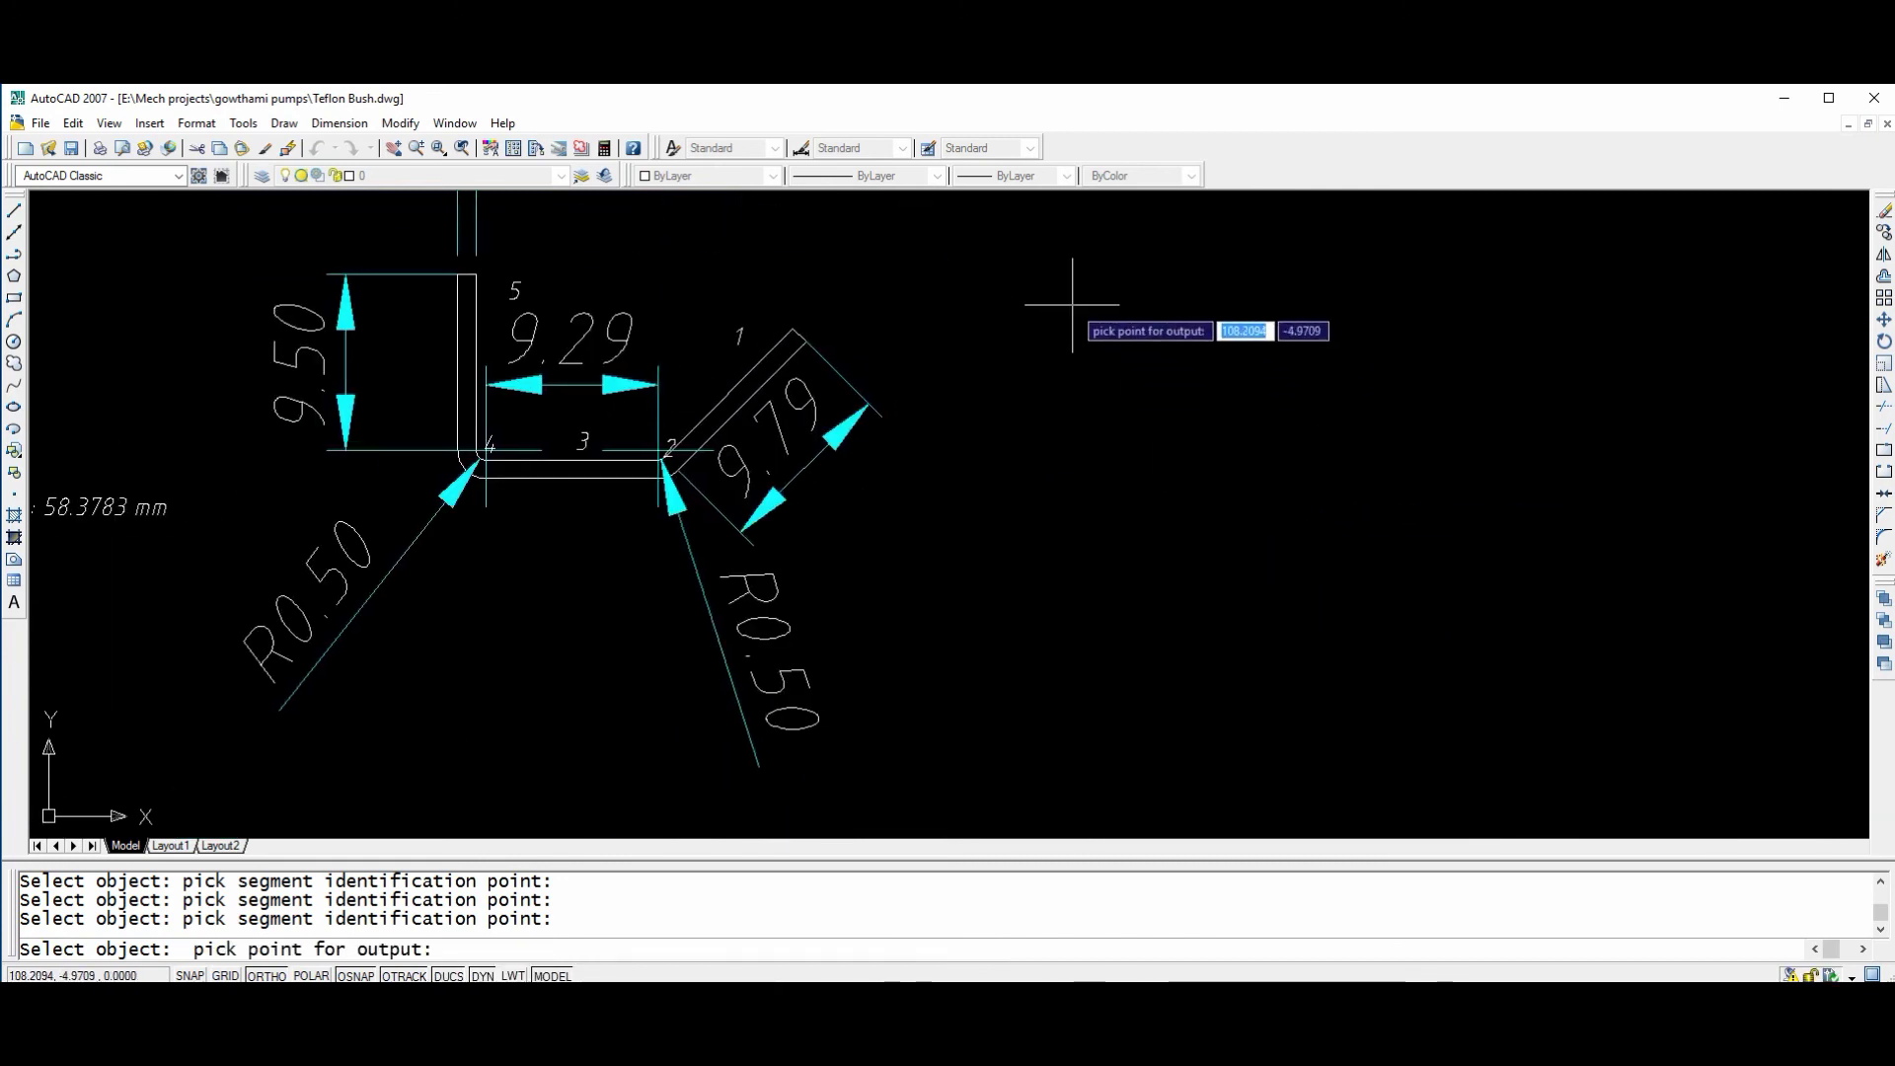
click(1050, 284)
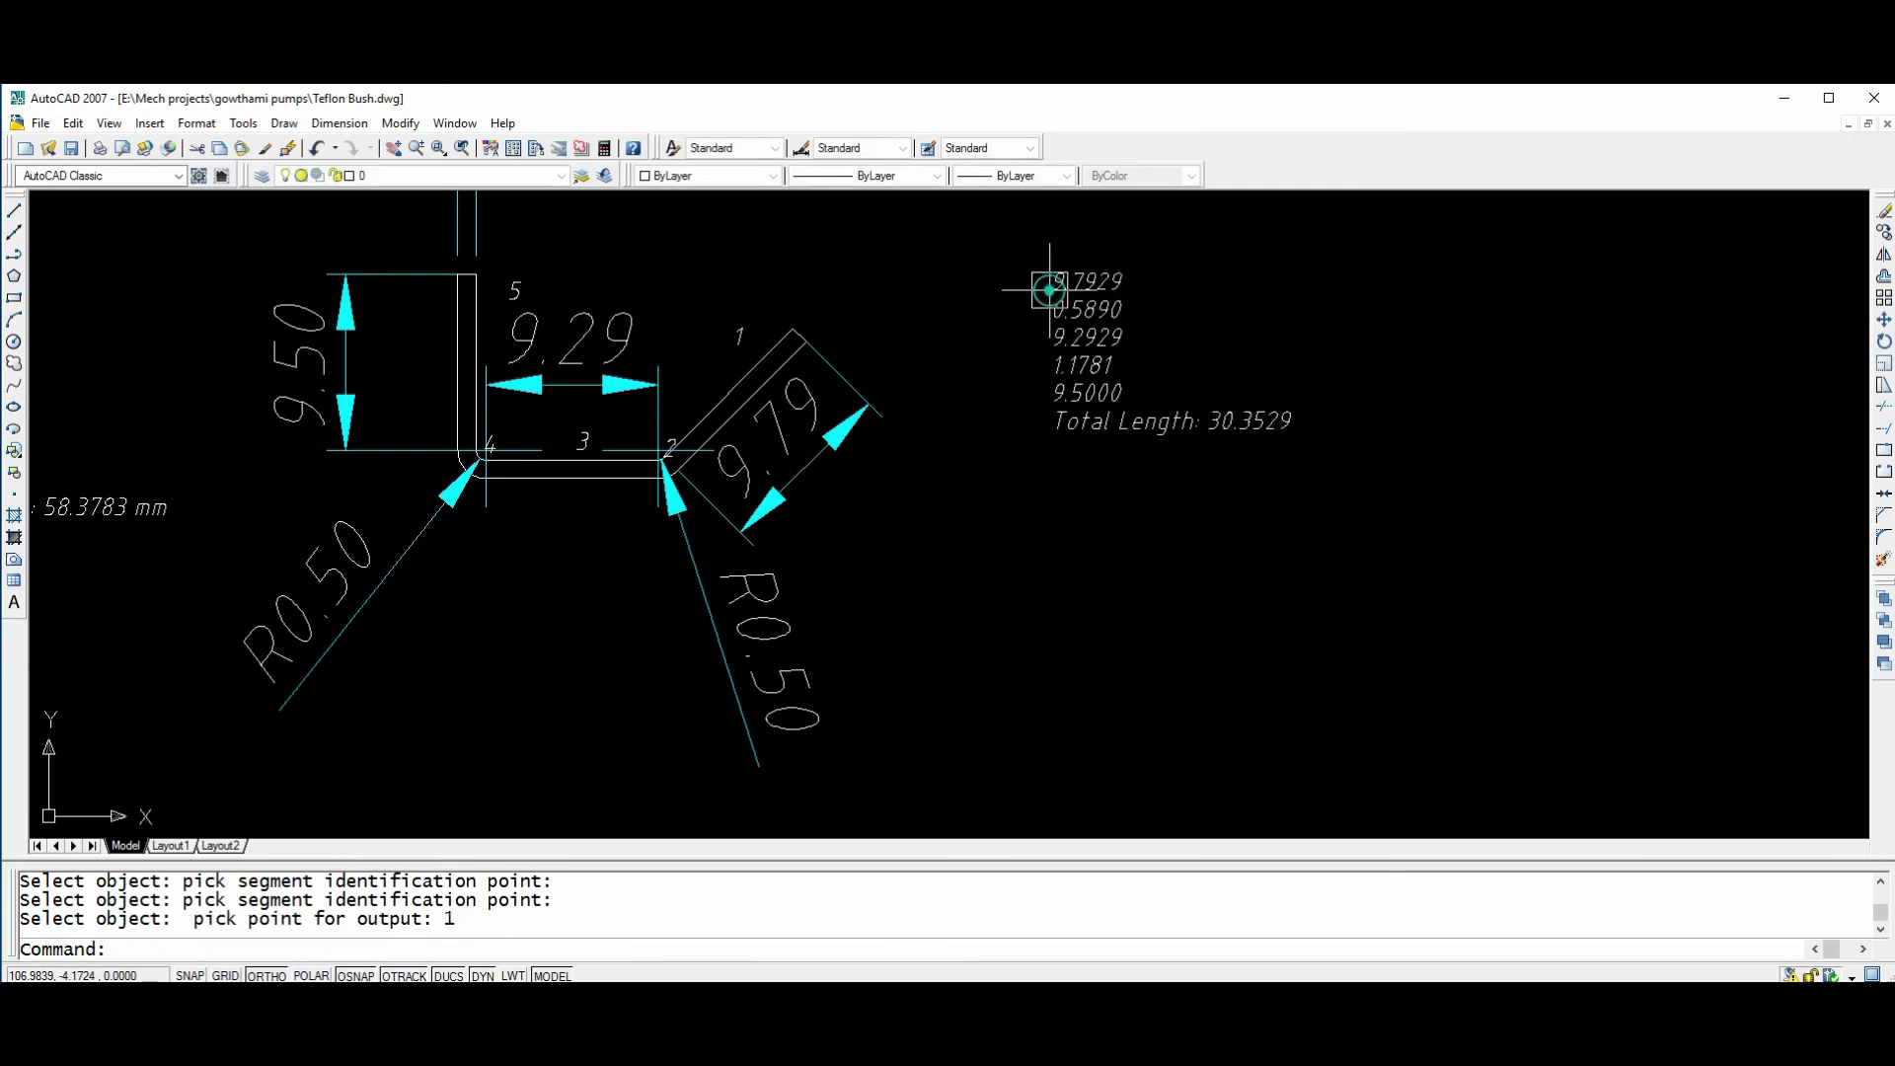
middle_drag(1169, 536, 1096, 631)
scroll(1151, 563, up, 2)
mouse_move(1151, 563)
middle_down()
mouse_move(1242, 613)
mouse_move(1270, 580)
middle_up()
middle_drag(901, 389, 1089, 384)
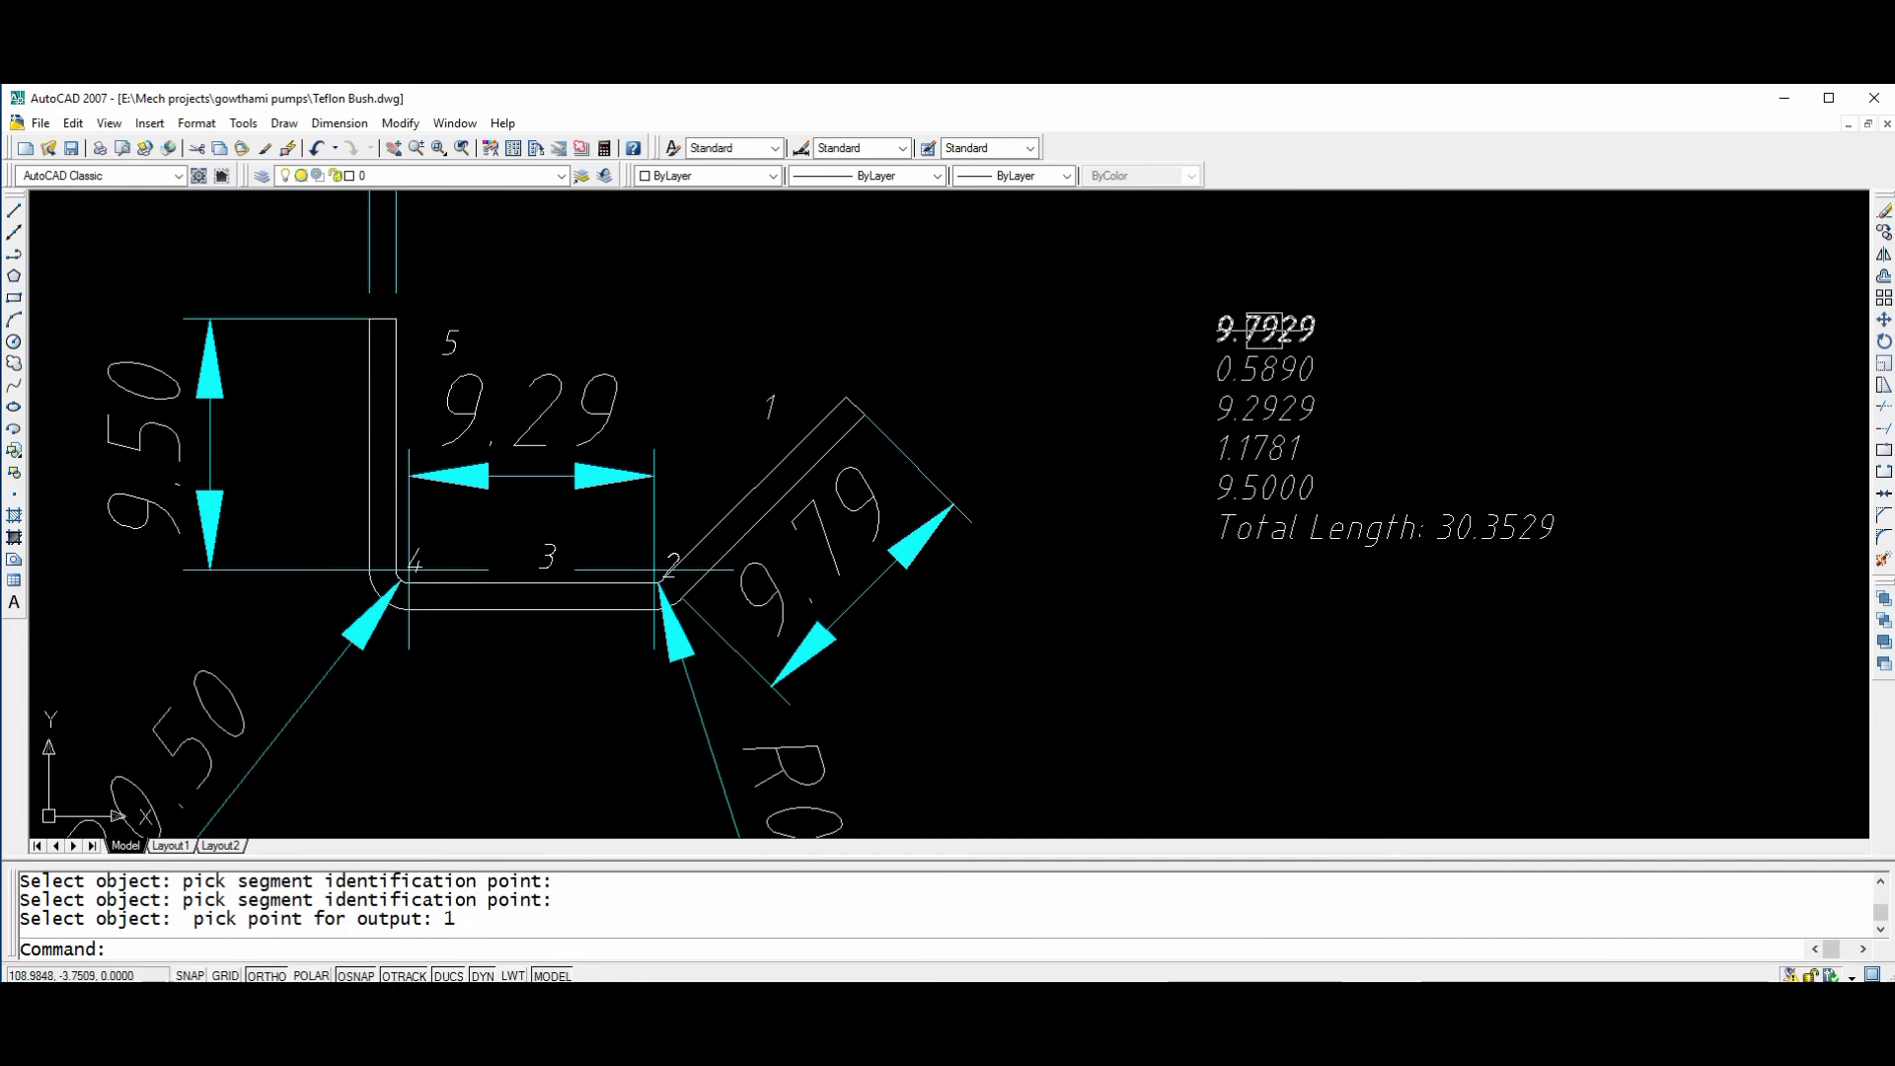
Label the 0.5890 entry of the length list as 'devloped length'.
double_click(1313, 371)
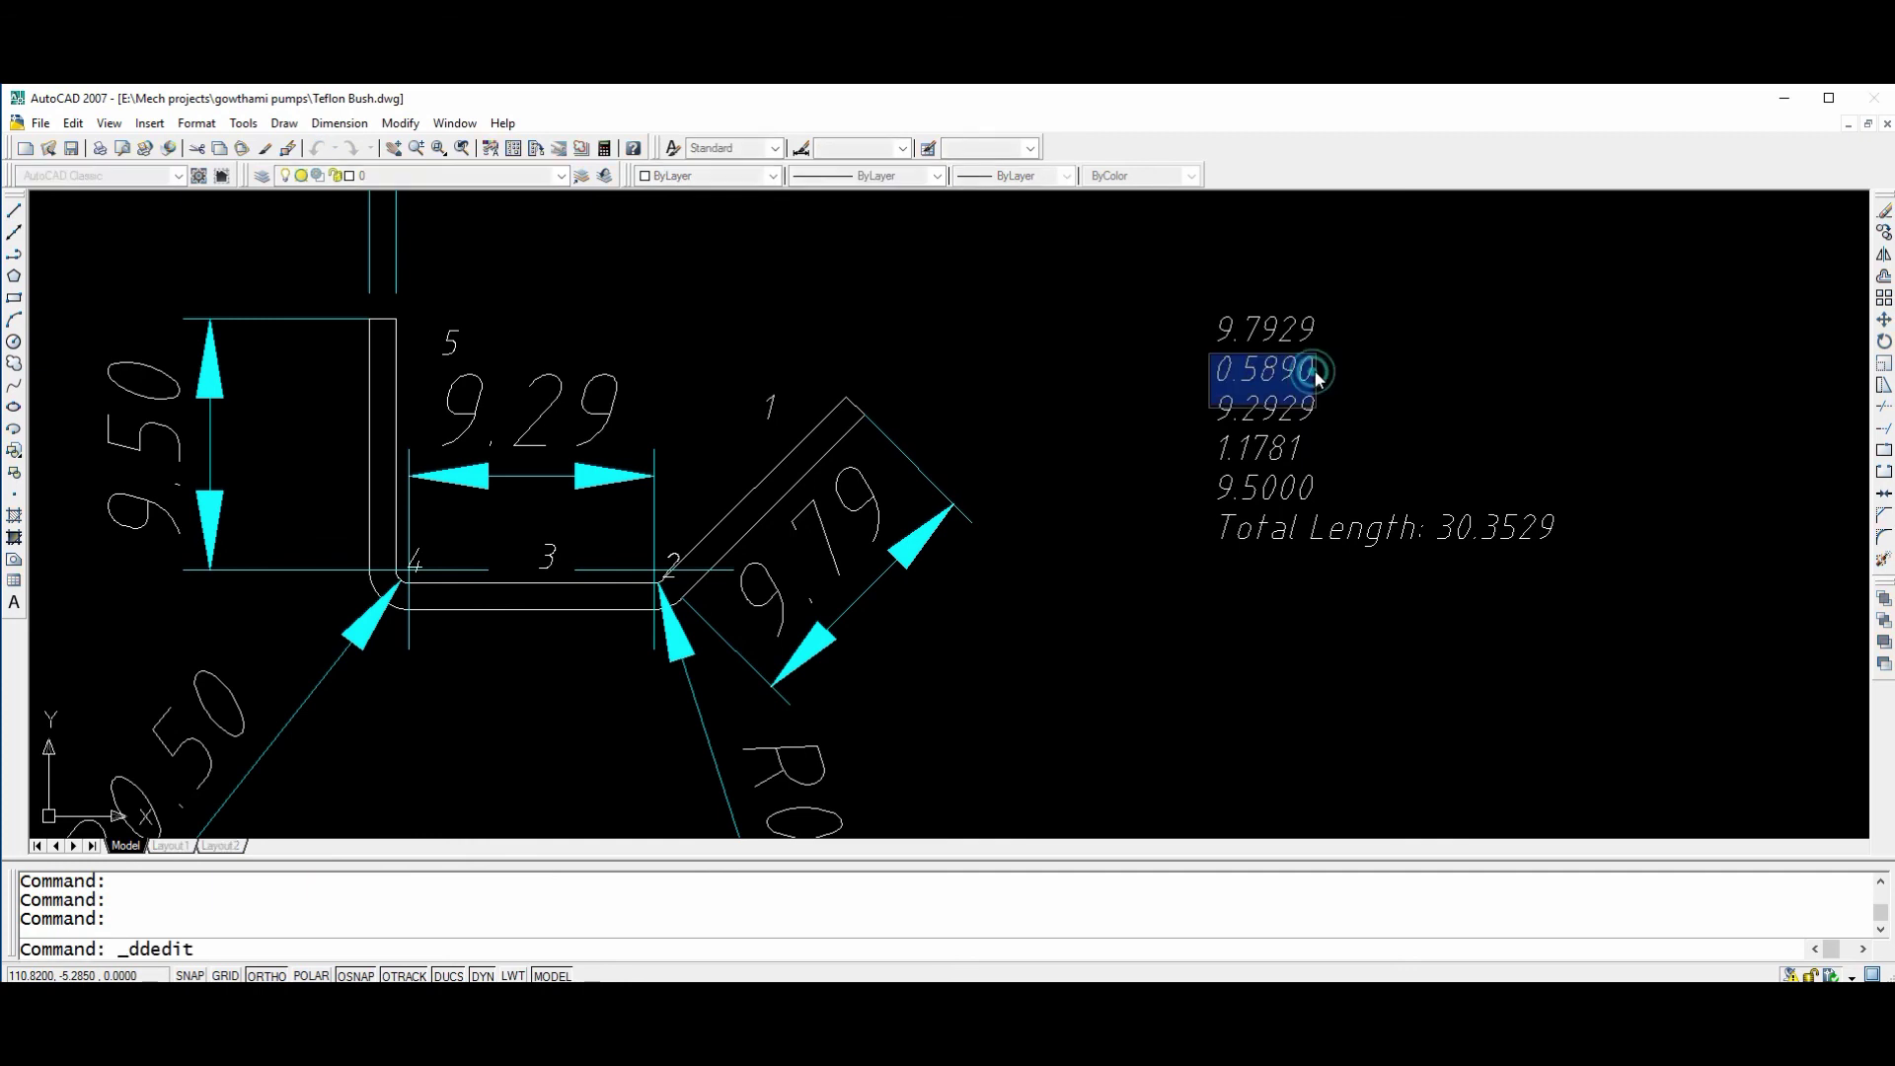
click(1326, 370)
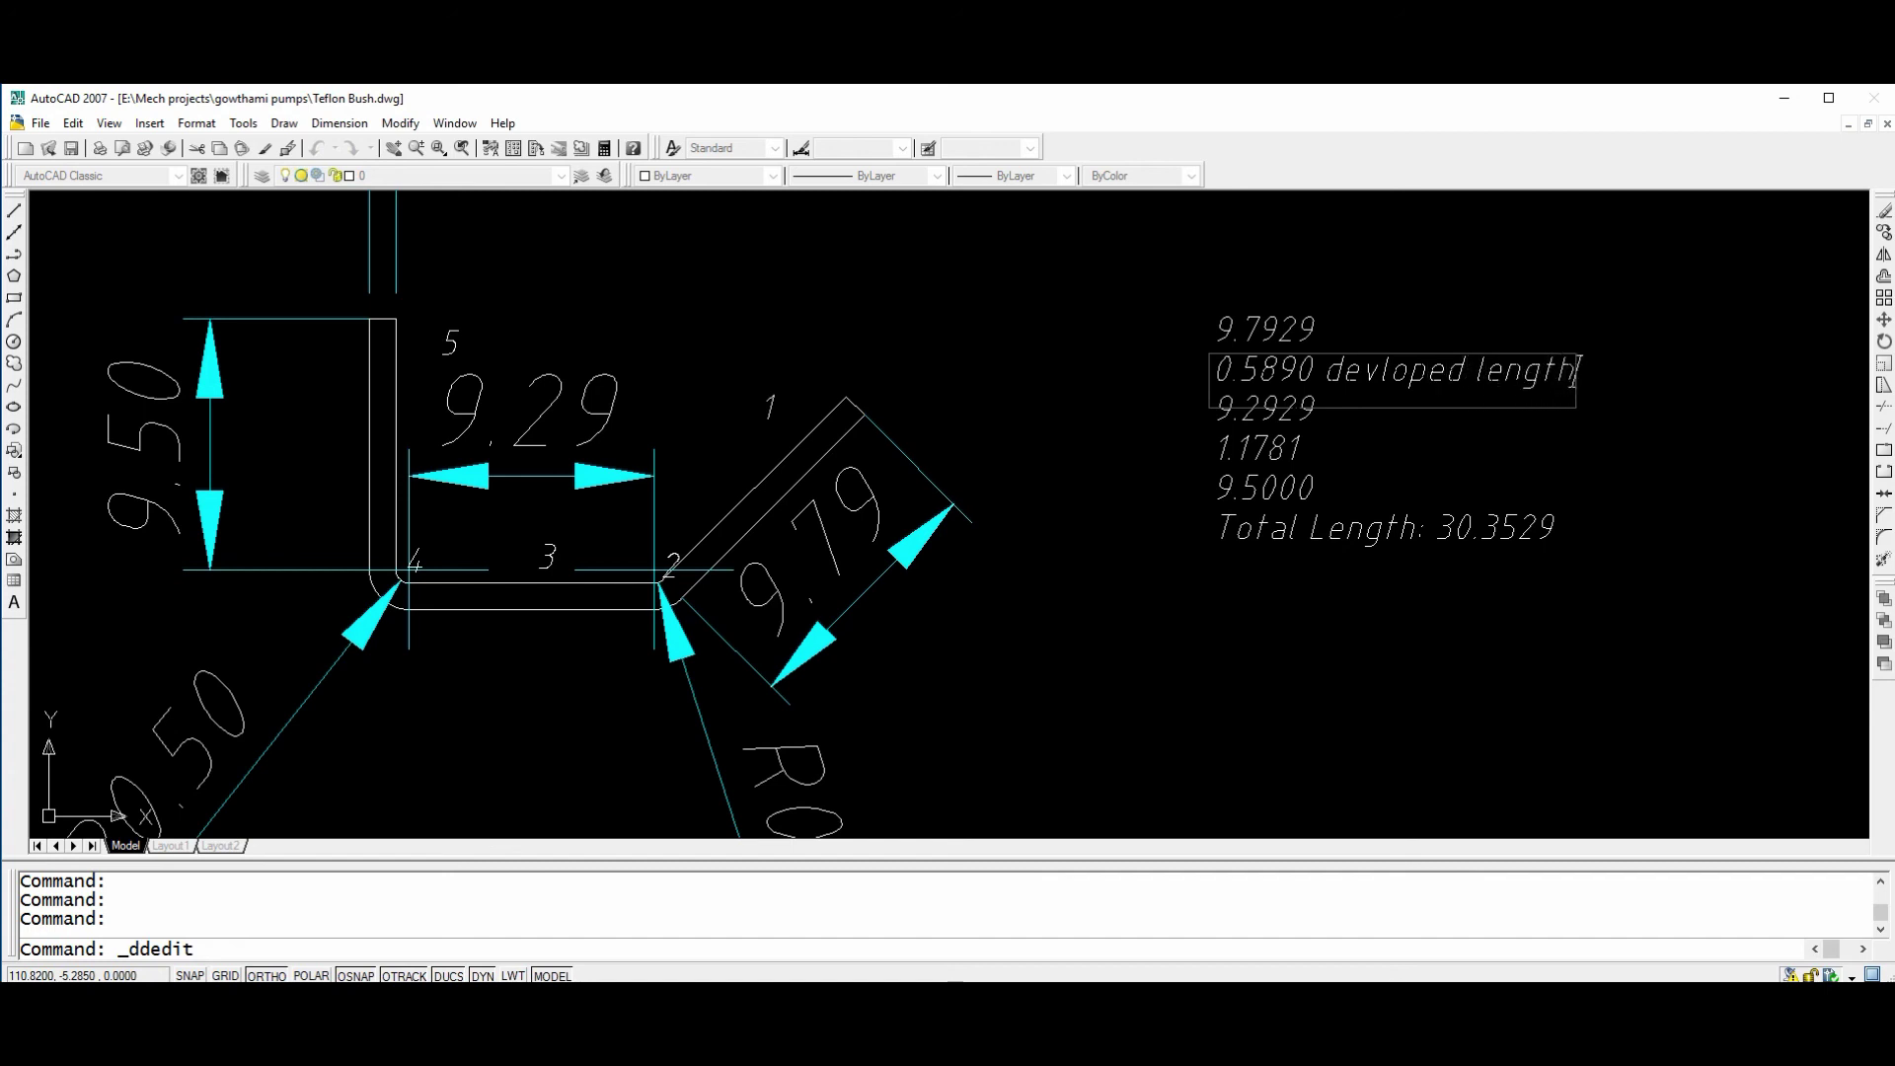
click(1107, 625)
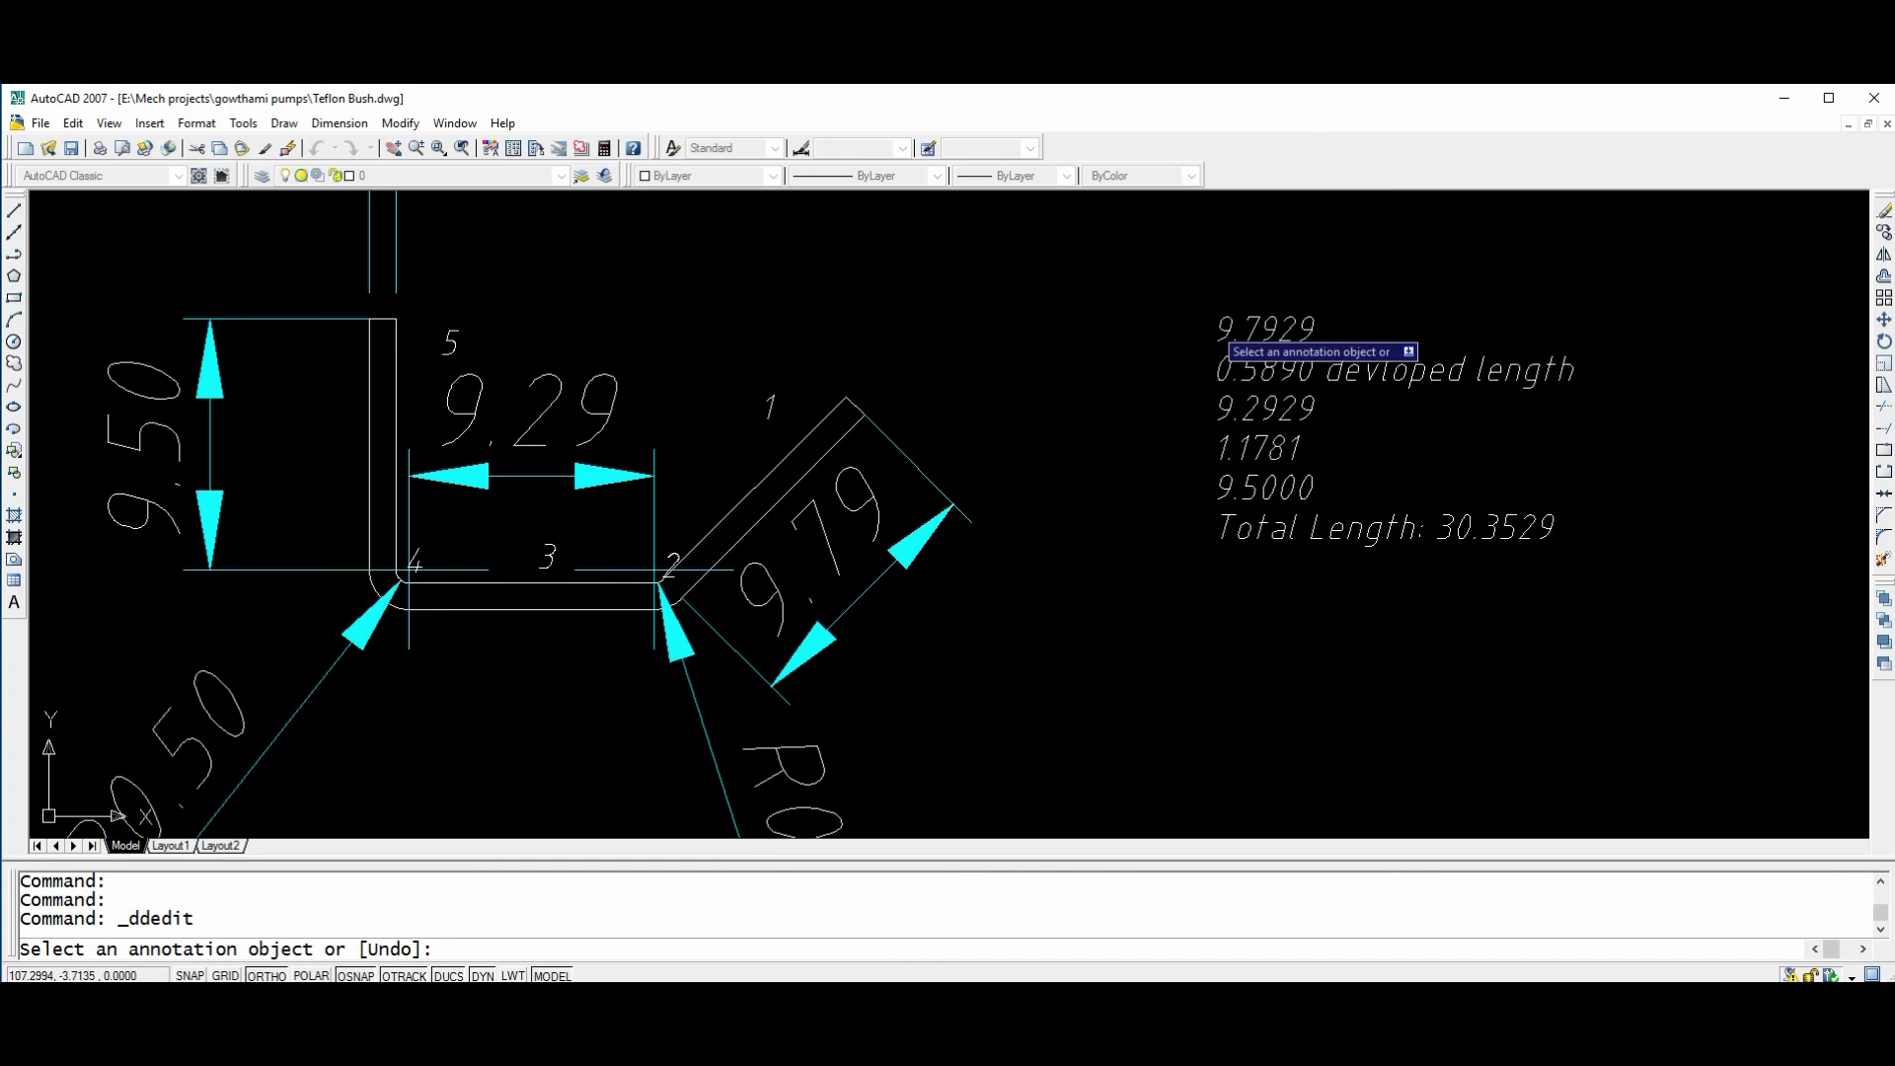
key(Escape)
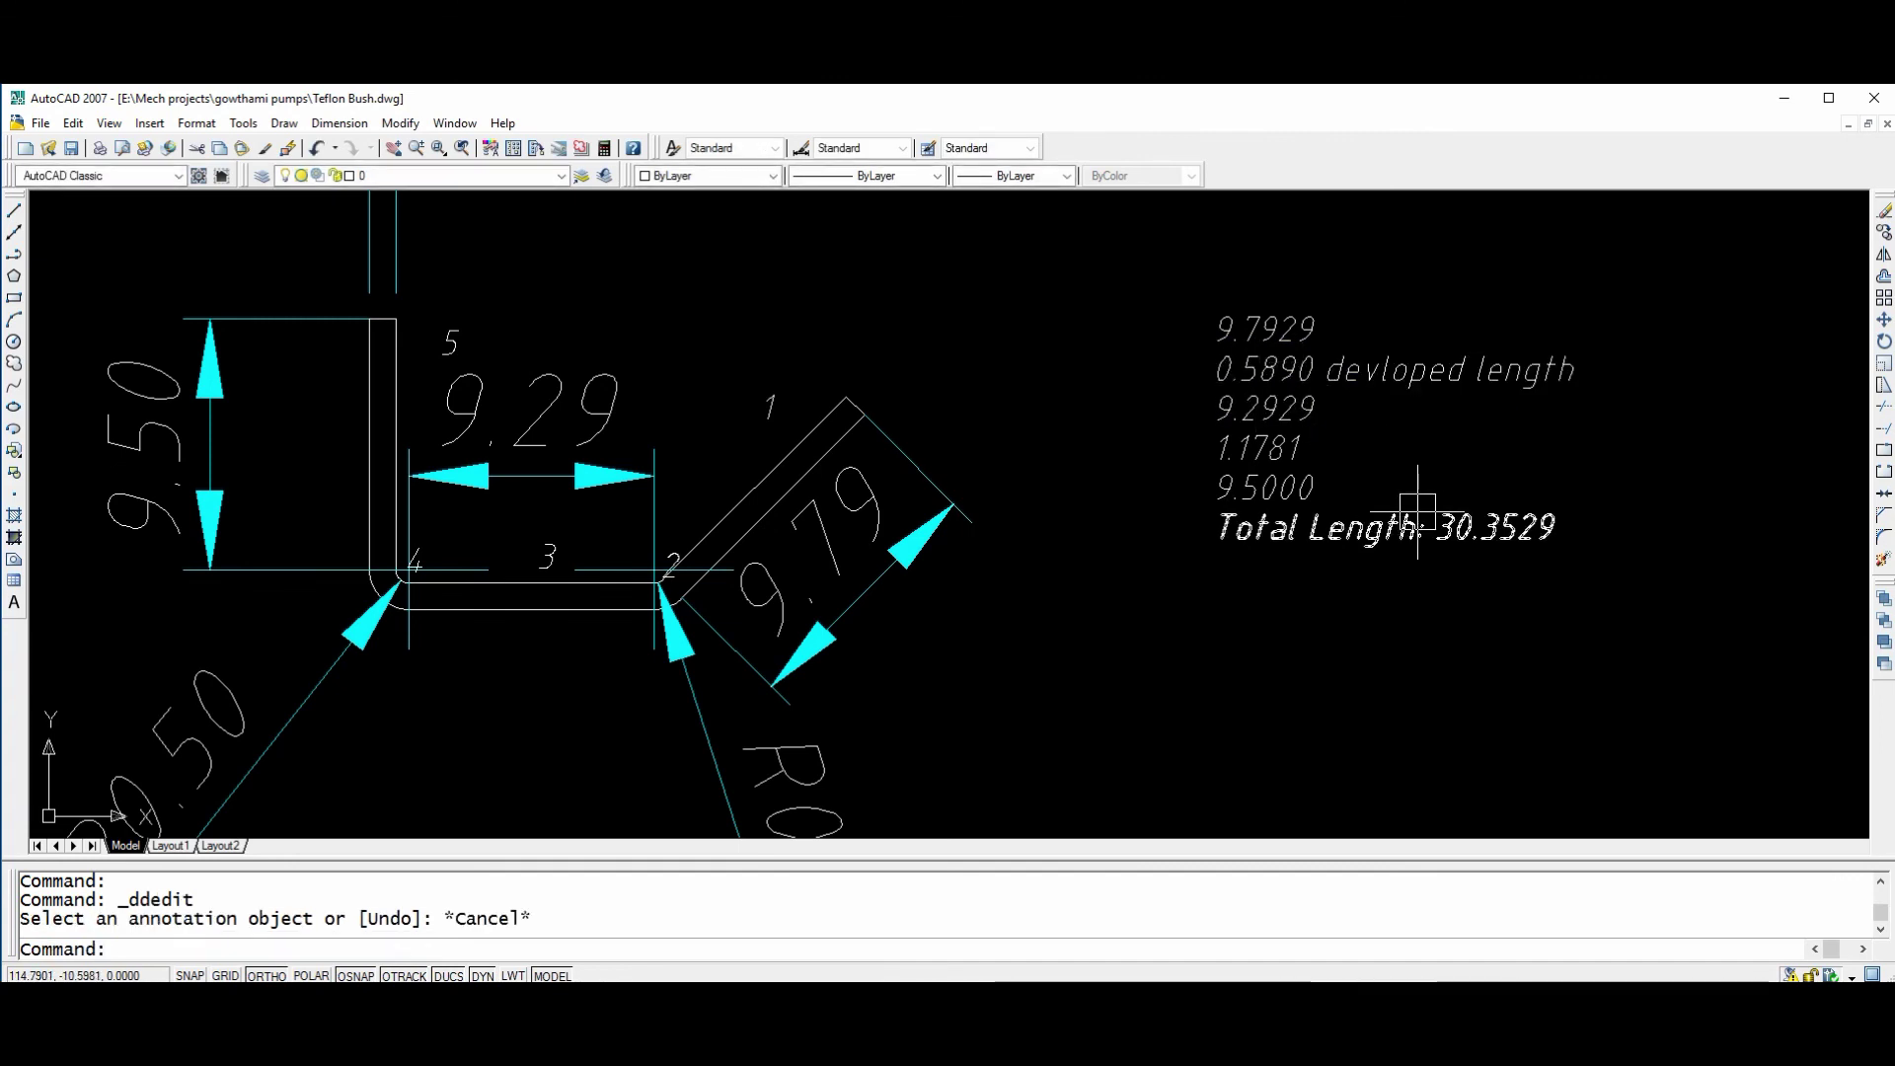
Append 'developed length' to the 1.1781 entry of the length list.
middle_drag(1354, 483, 1322, 487)
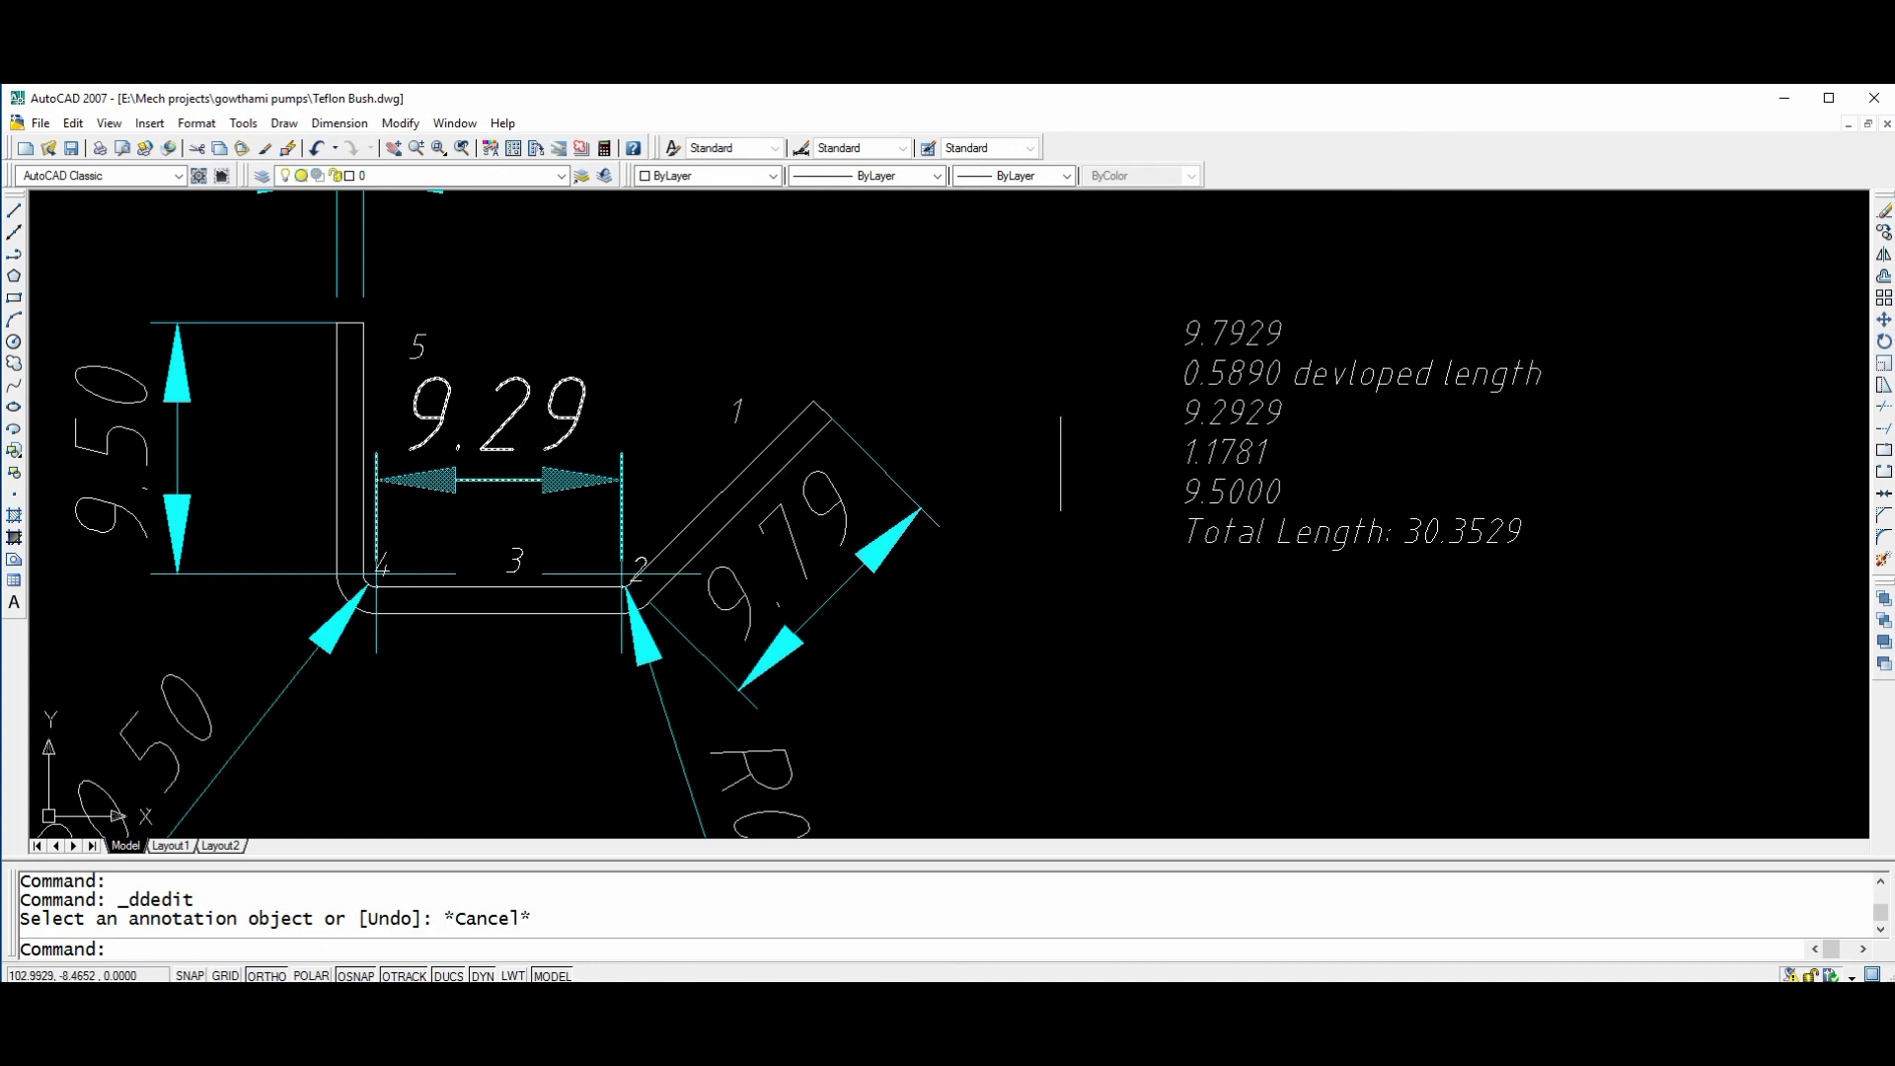
scroll(1289, 443, up, 2)
double_click(1265, 454)
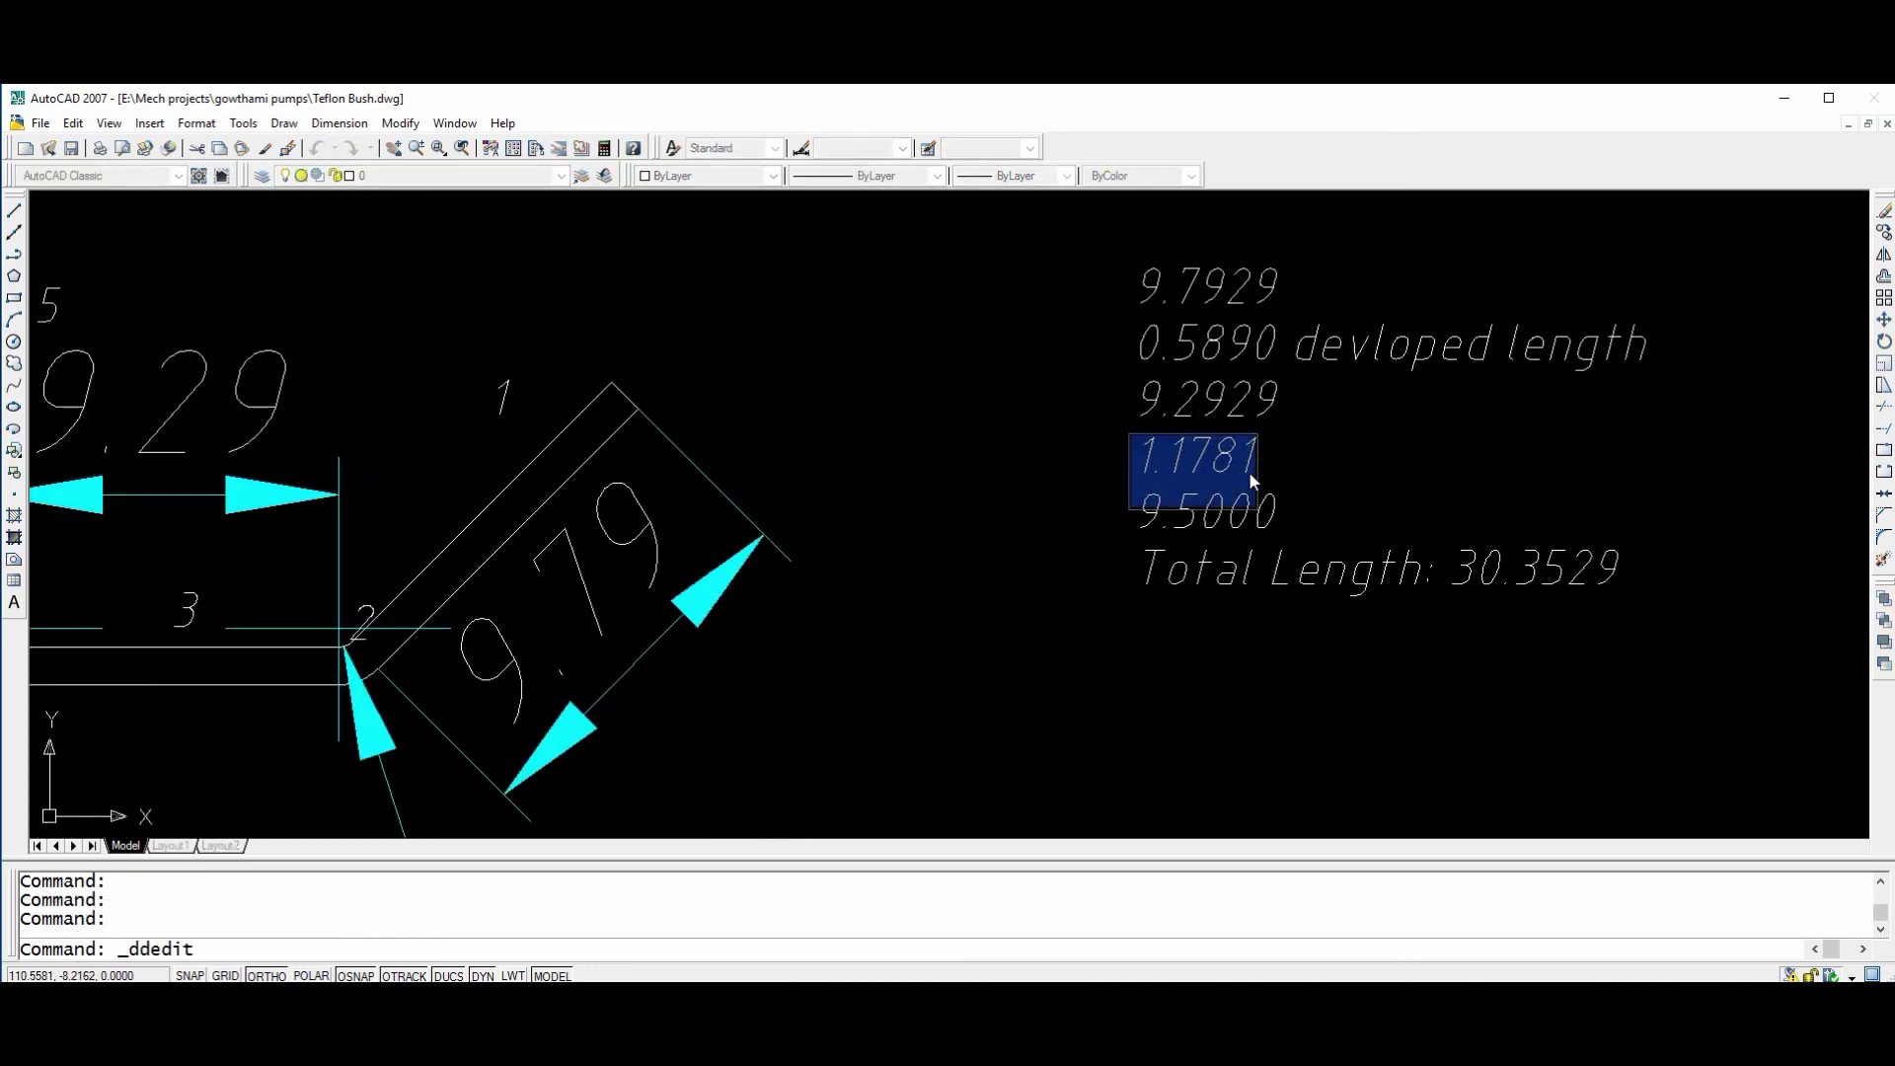
click(1250, 473)
text(devel)
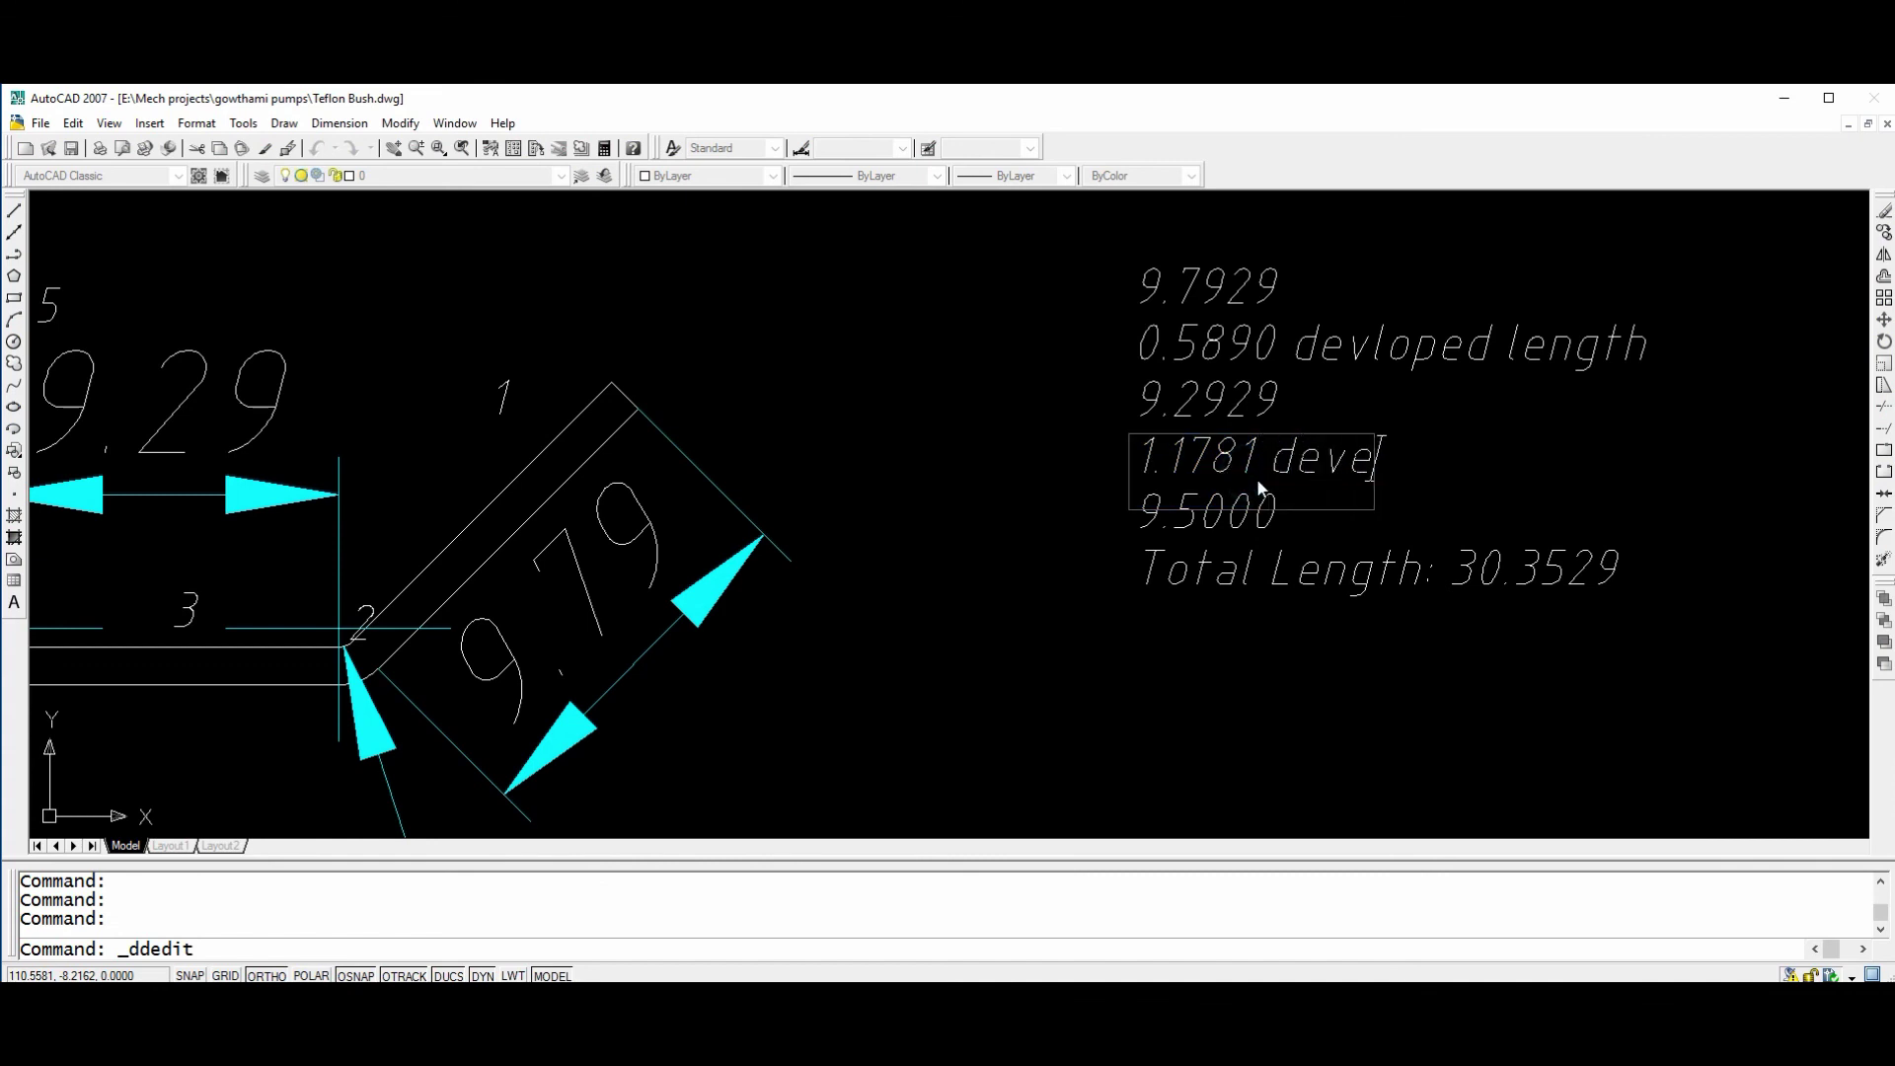
text(oped)
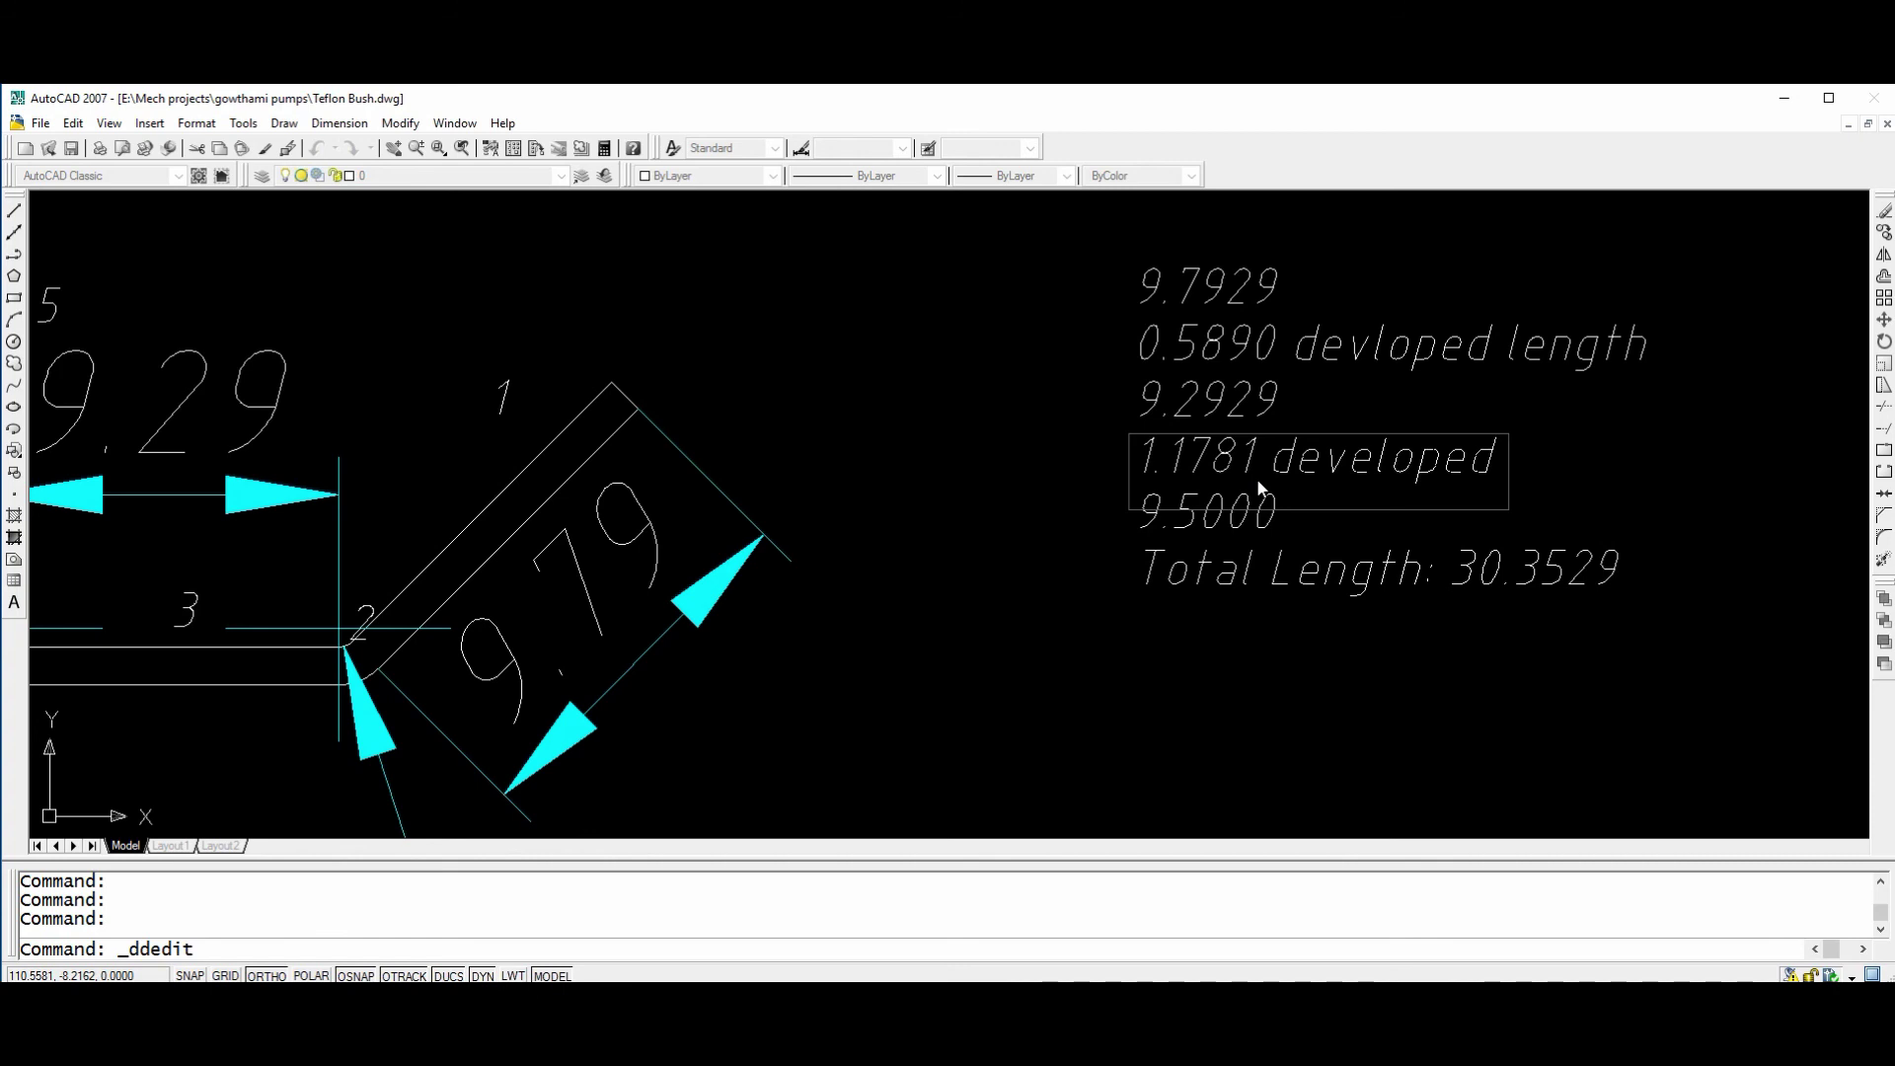
text( length)
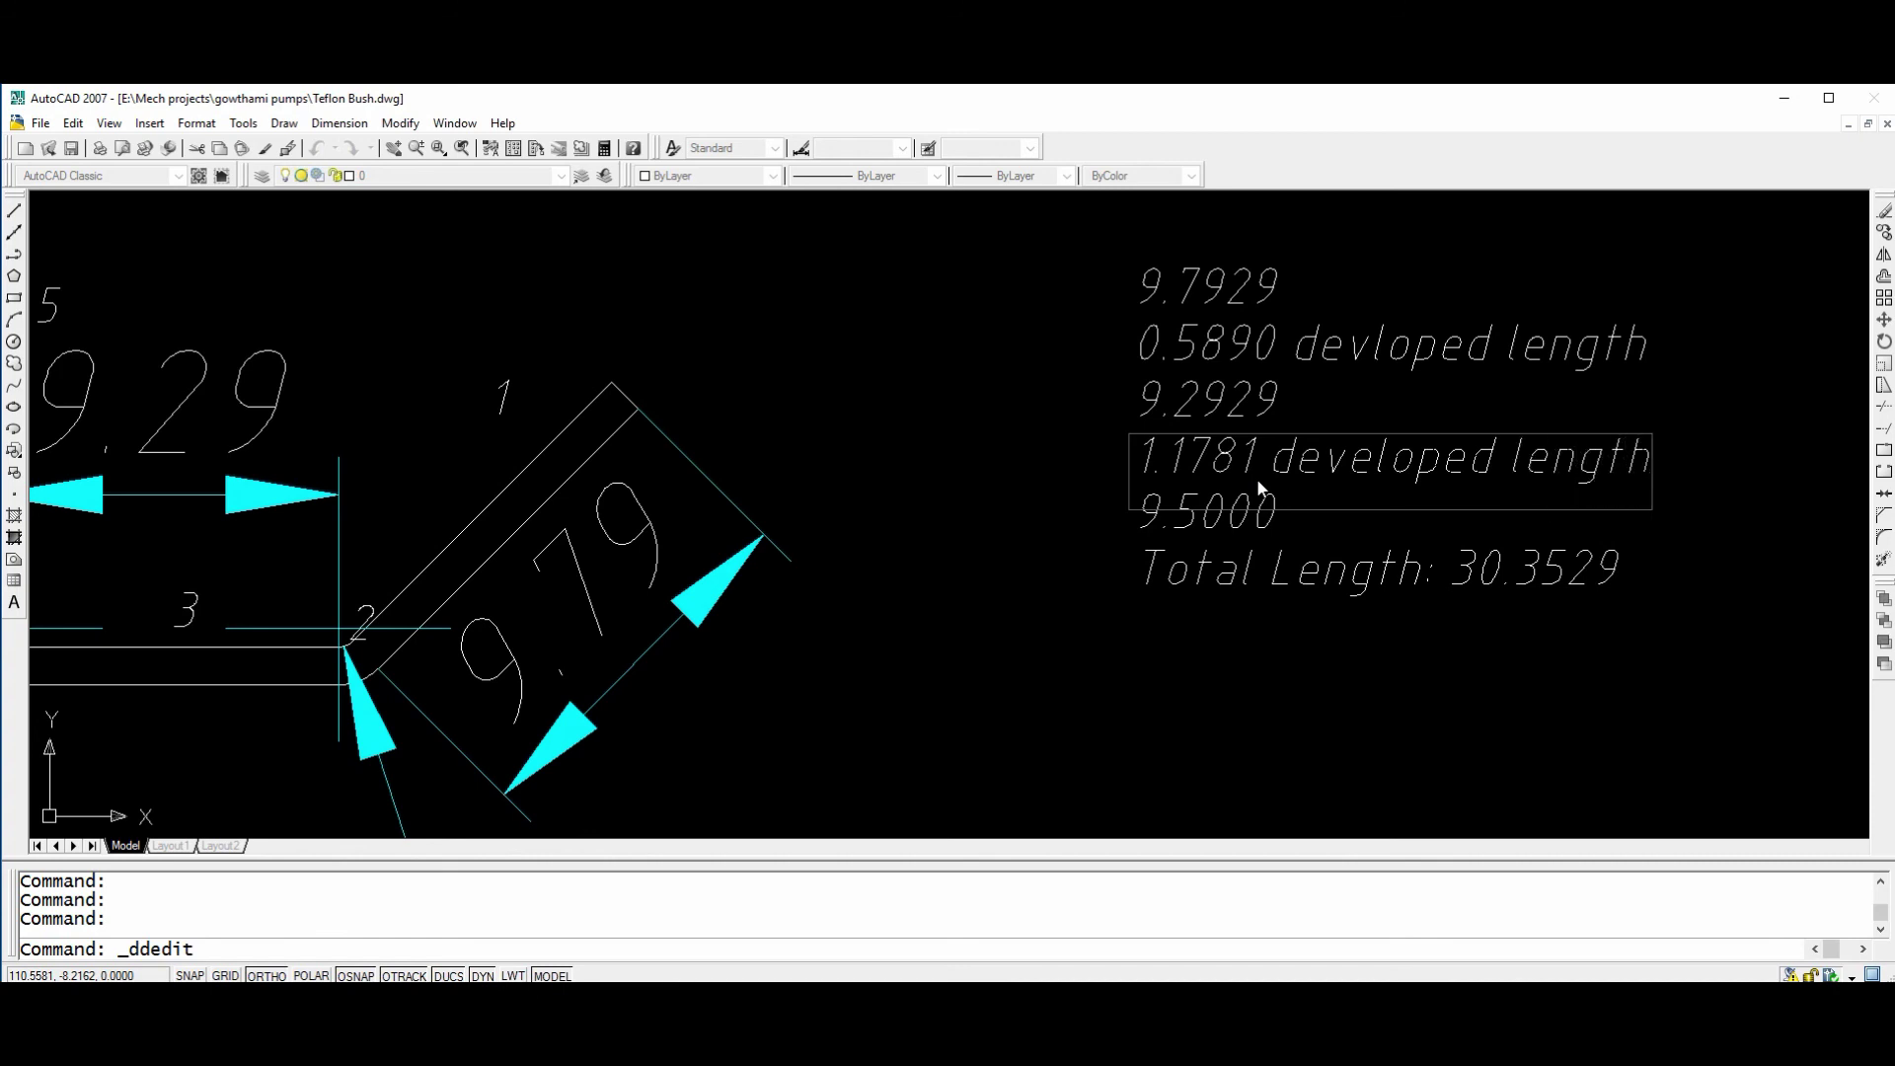
key(Return)
scroll(1354, 618, down, 3)
scroll(1287, 601, up, 1)
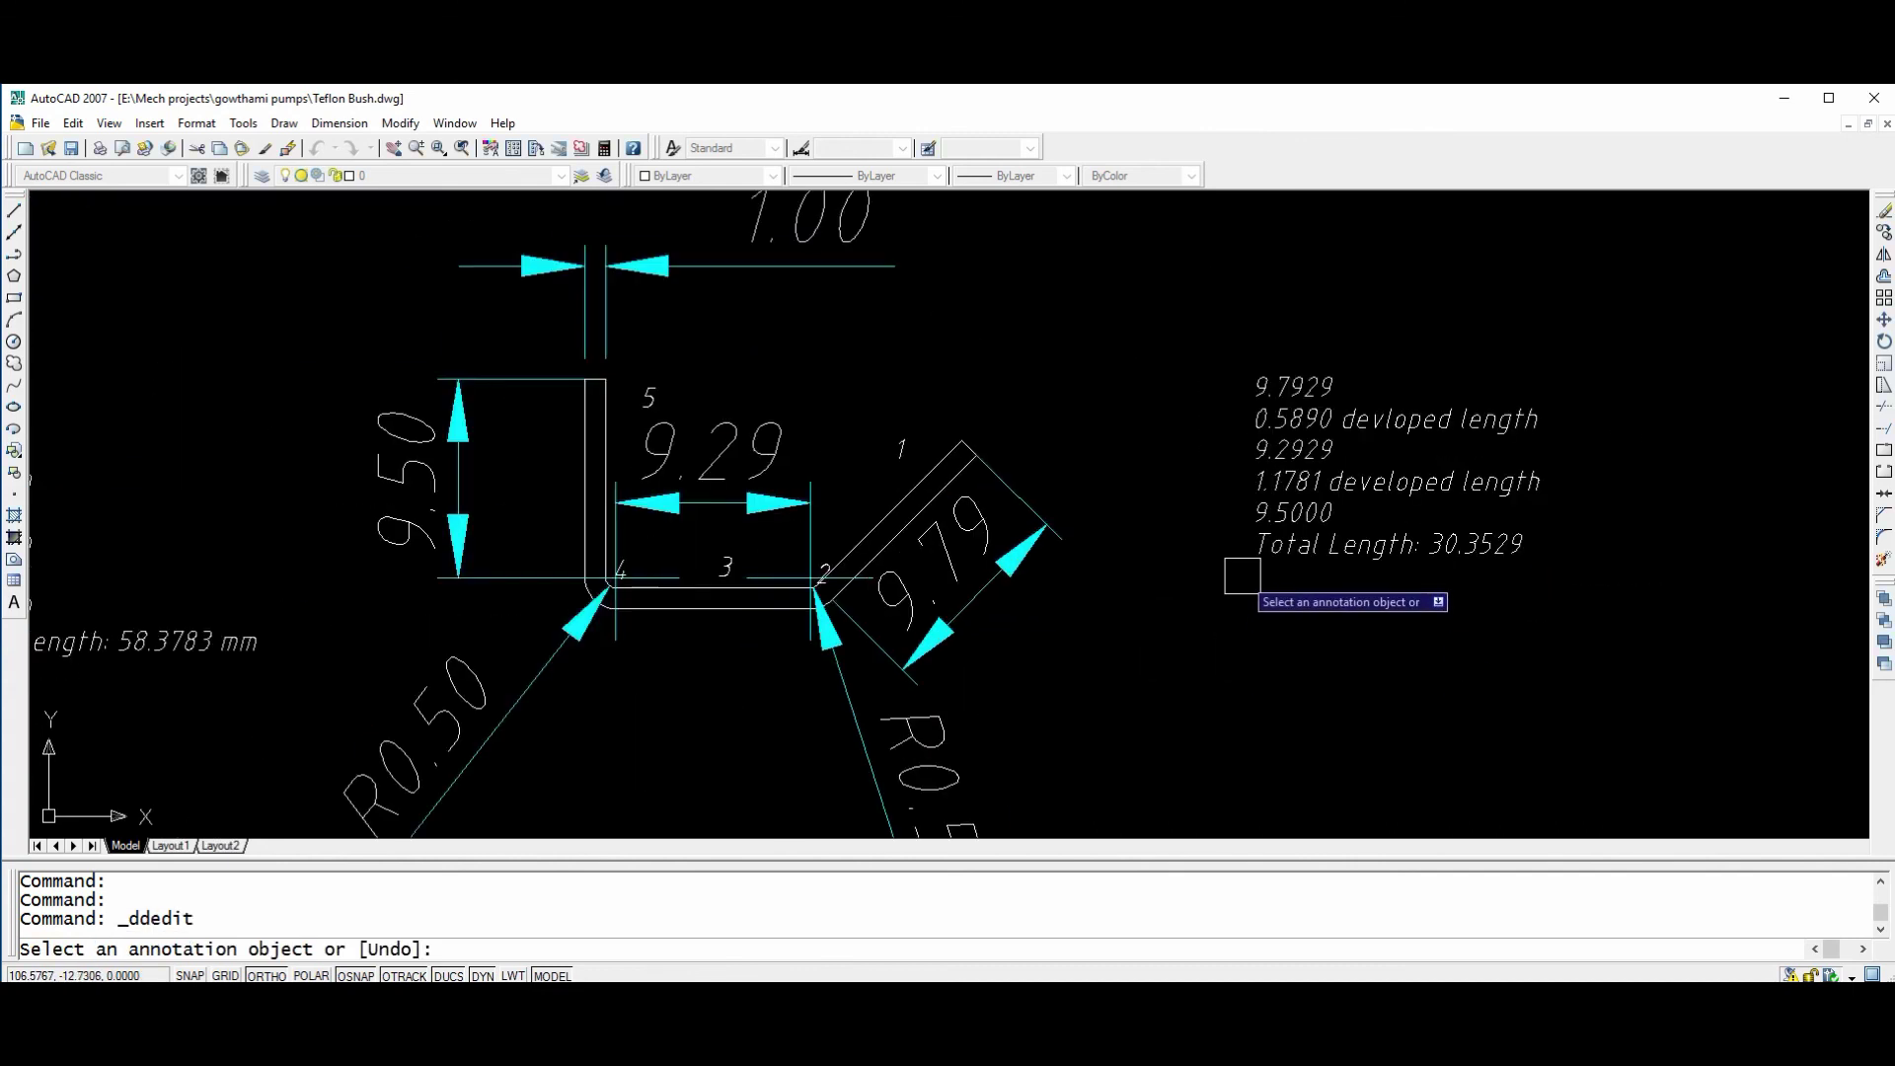
key(Escape)
scroll(473, 691, down, 1)
scroll(446, 643, up, 1)
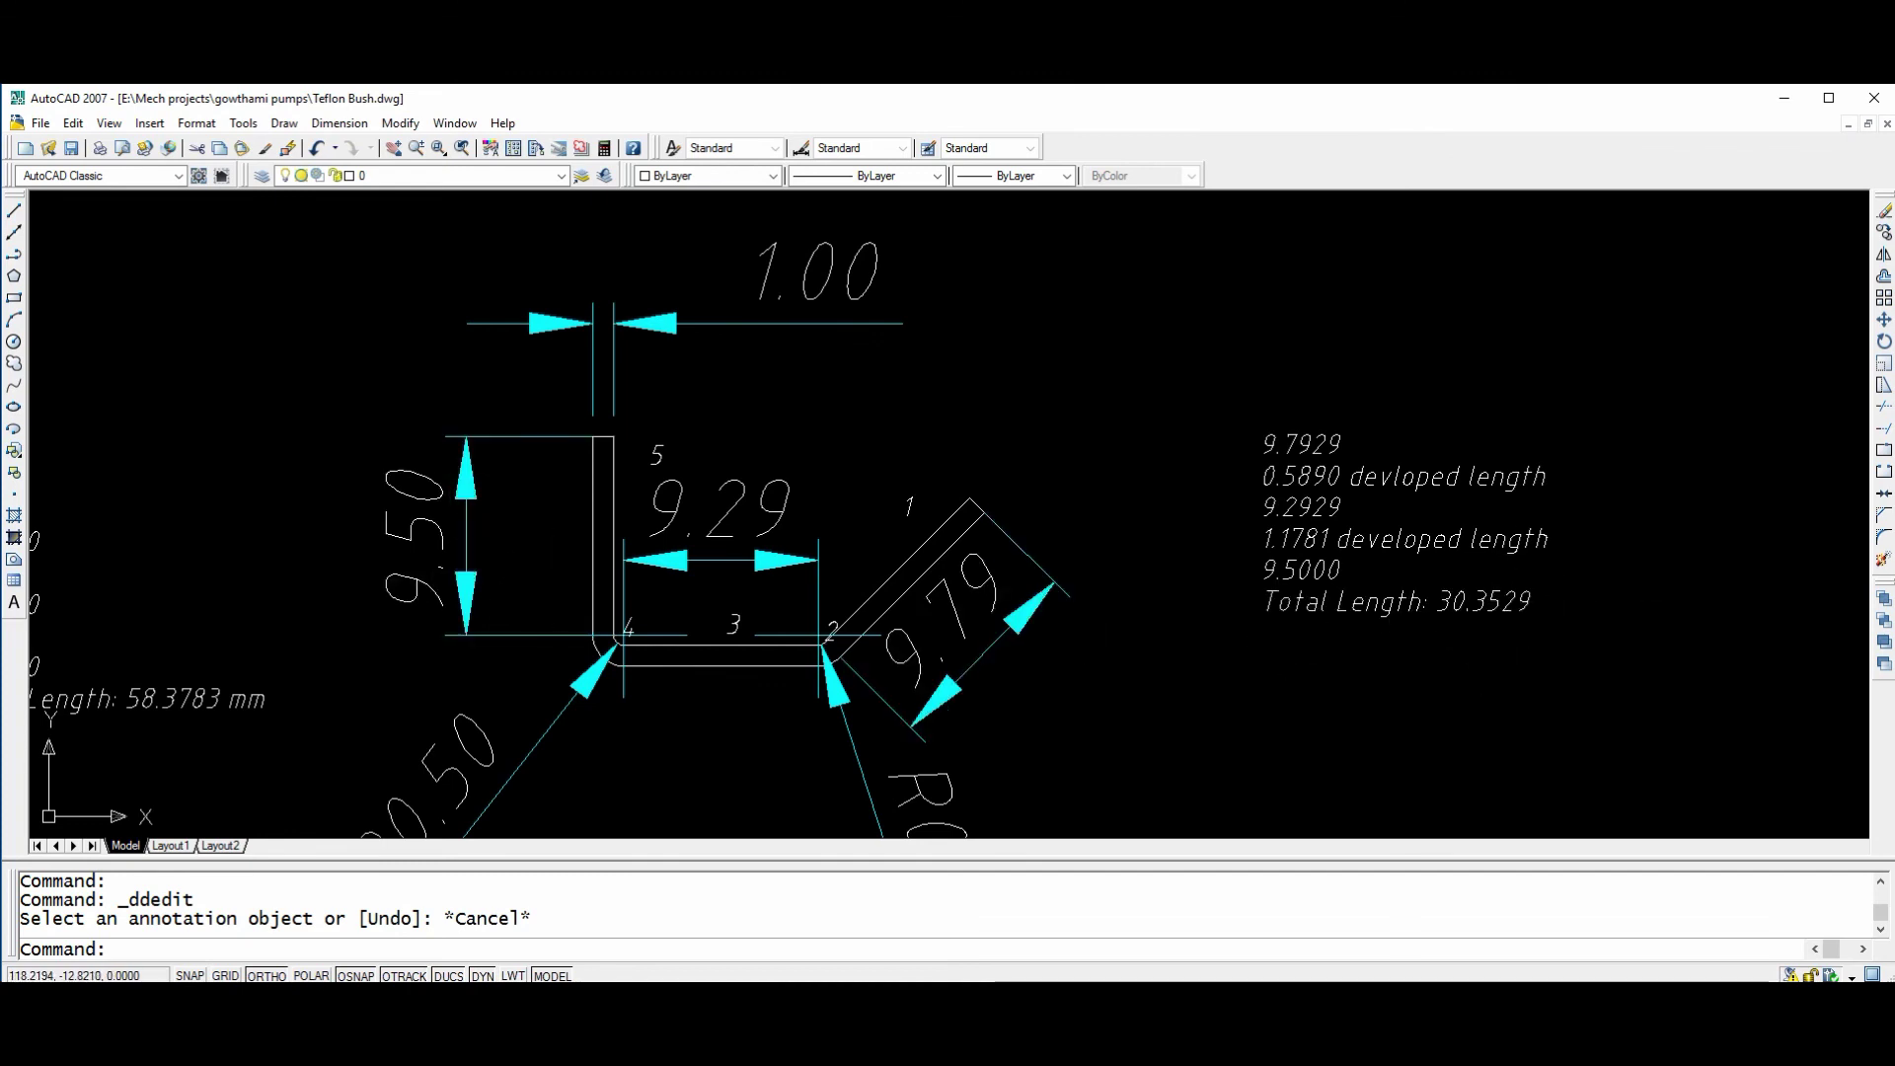
scroll(1566, 634, down, 1)
scroll(1553, 668, up, 1)
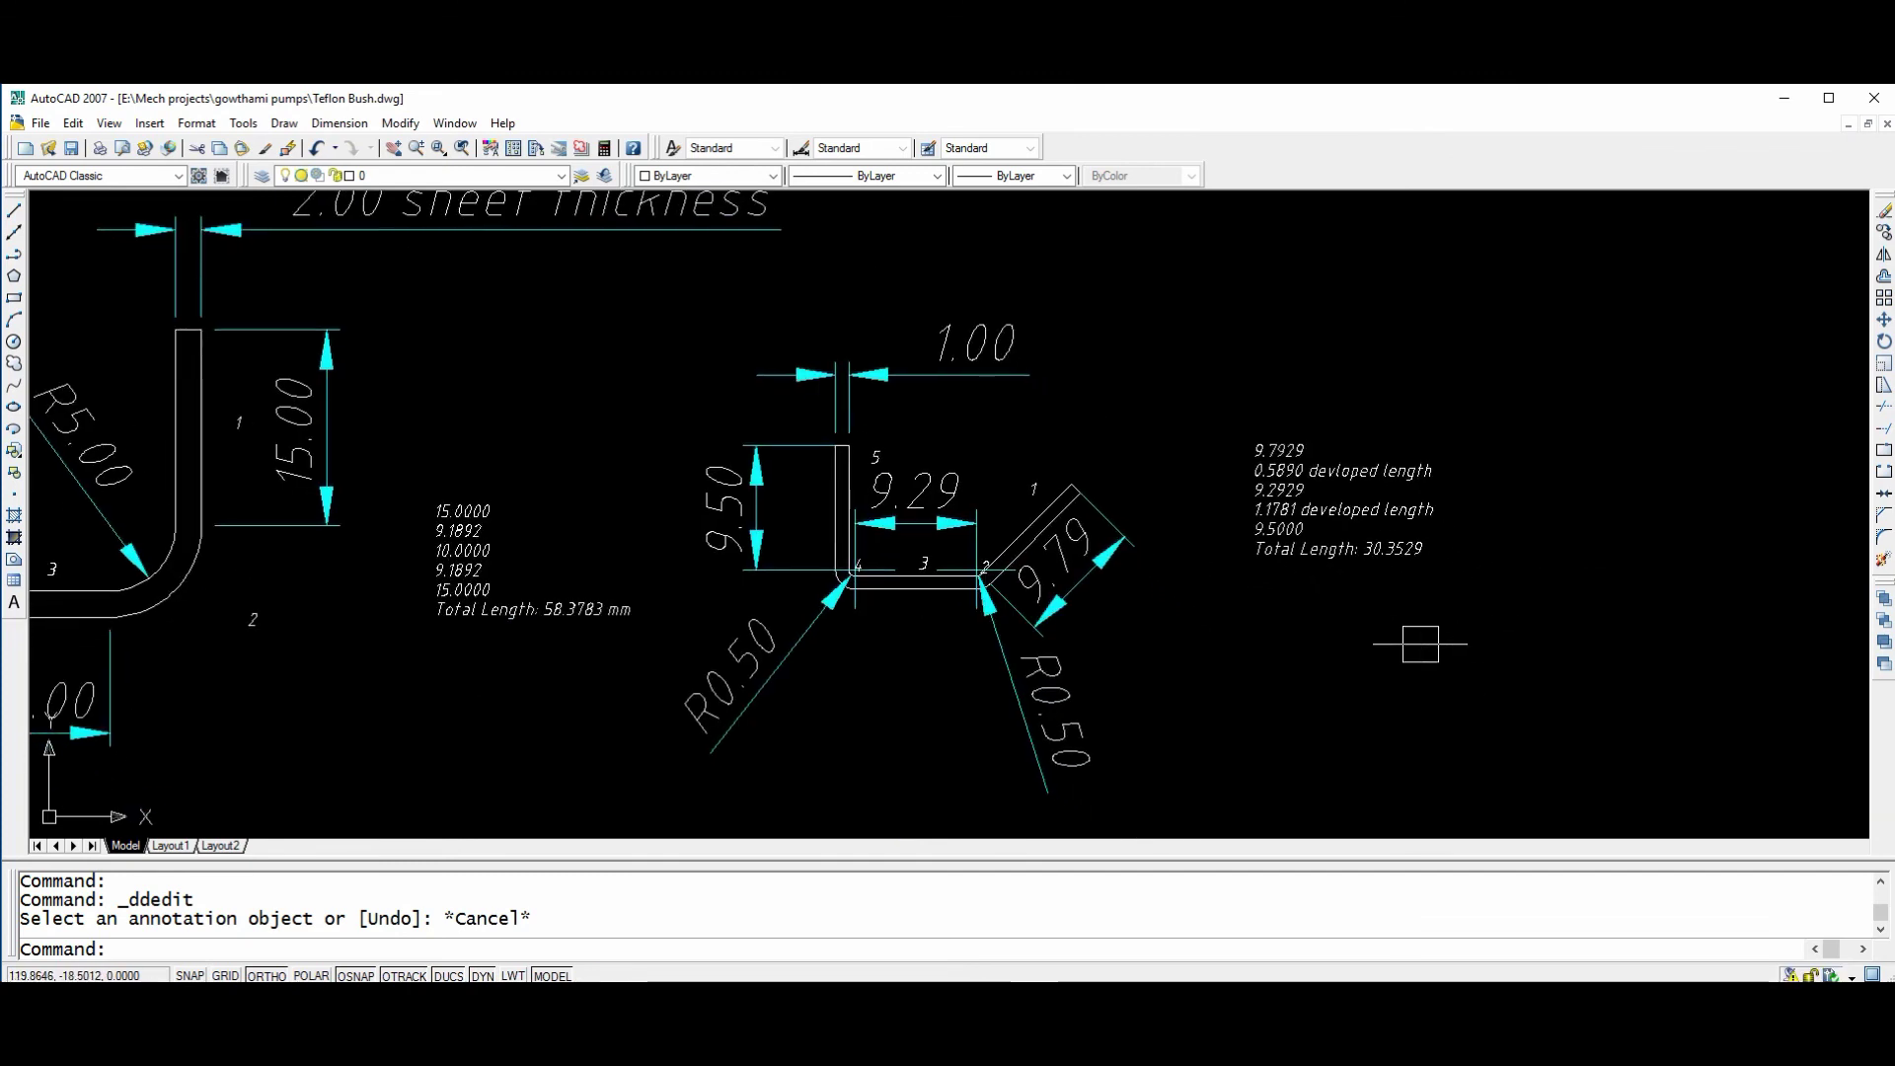